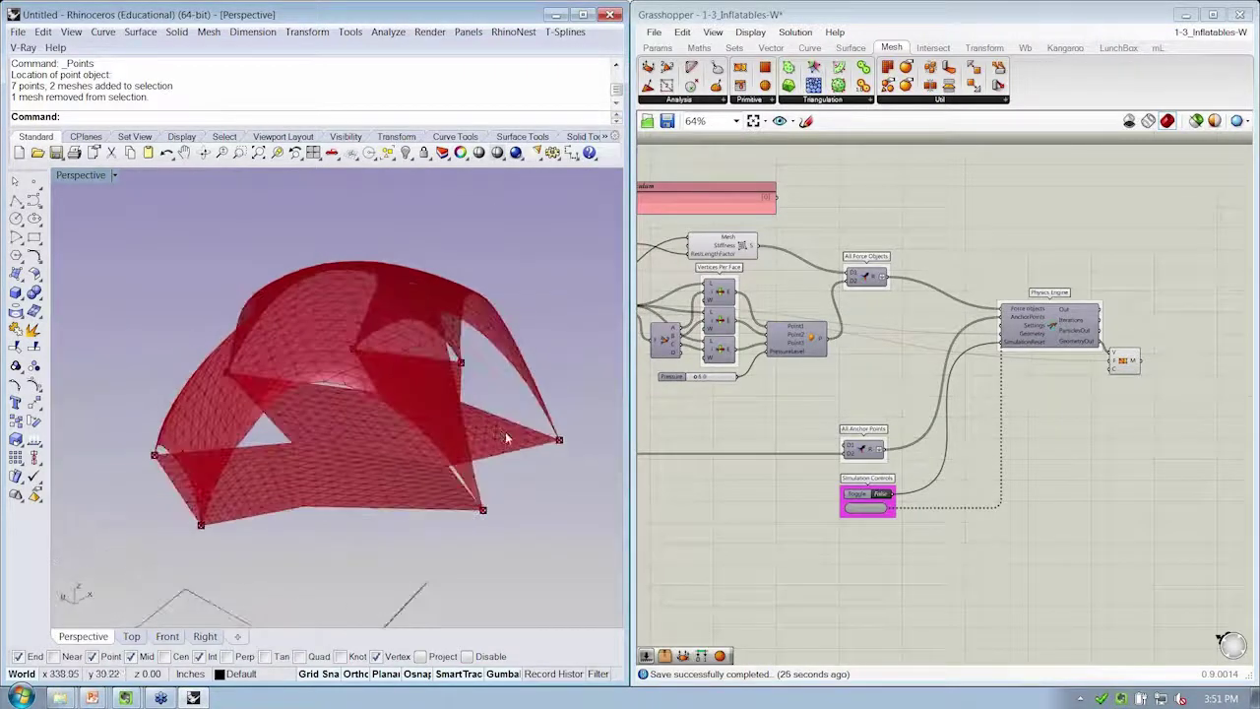
Place a Kangaroo NakedVertices component on the canvas below the mesh components.
right_click_drag(176, 534, 492, 372)
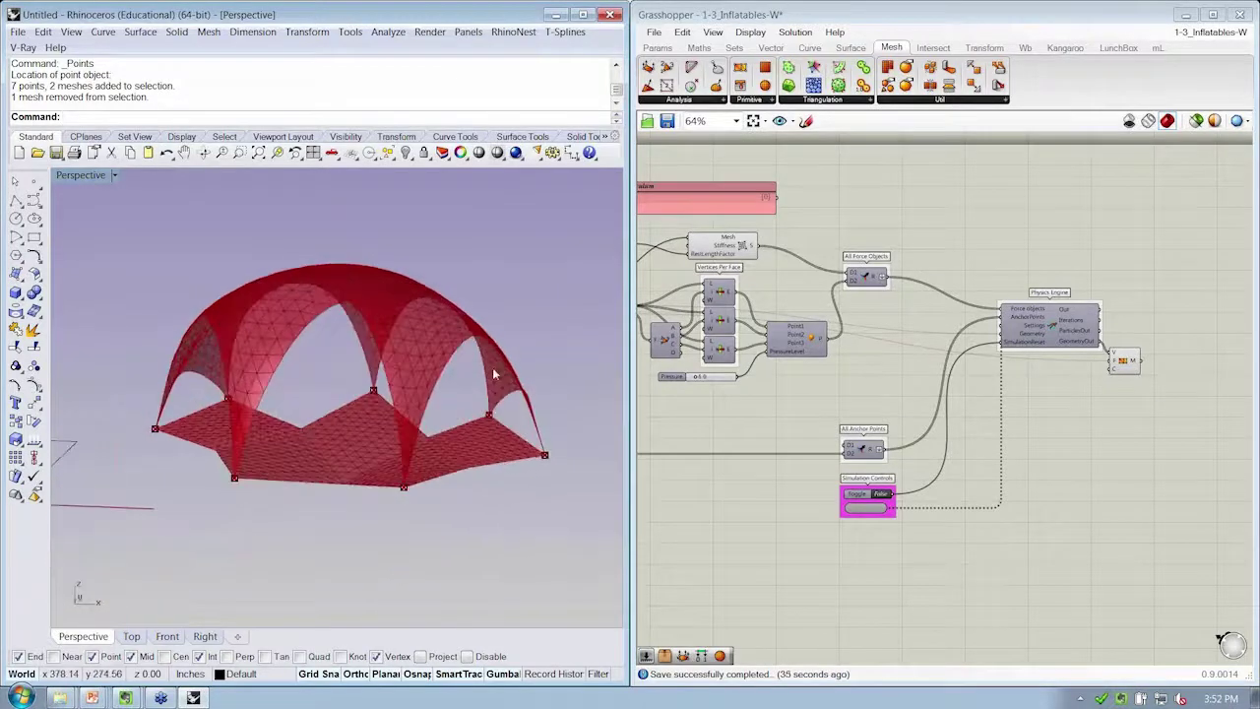
right_click_drag(786, 420, 1050, 388)
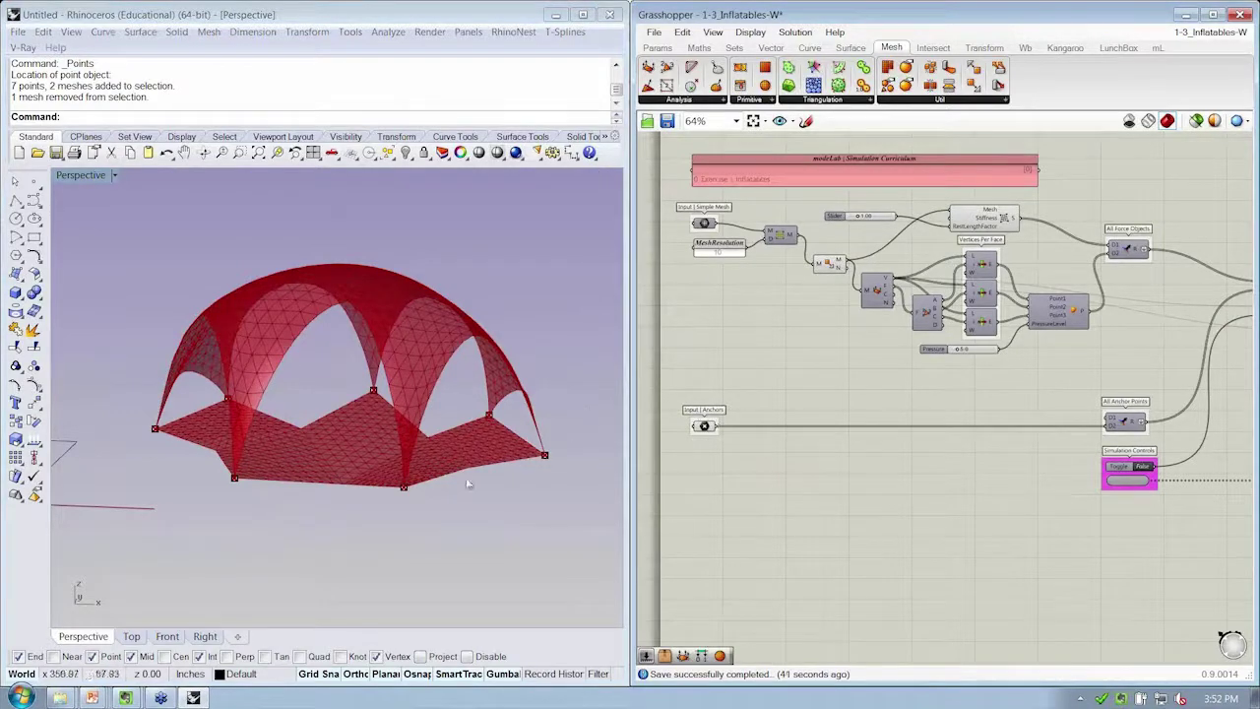
right_click_drag(277, 469, 269, 535)
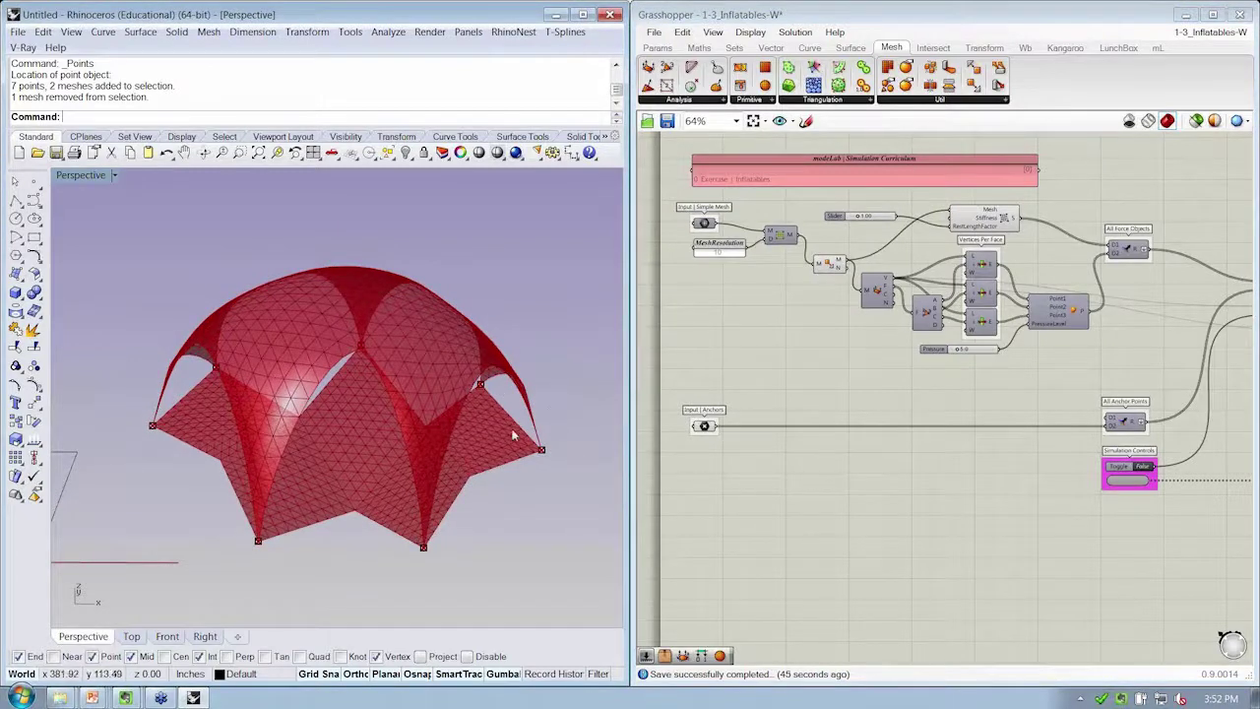
right_click_drag(512, 435, 448, 468)
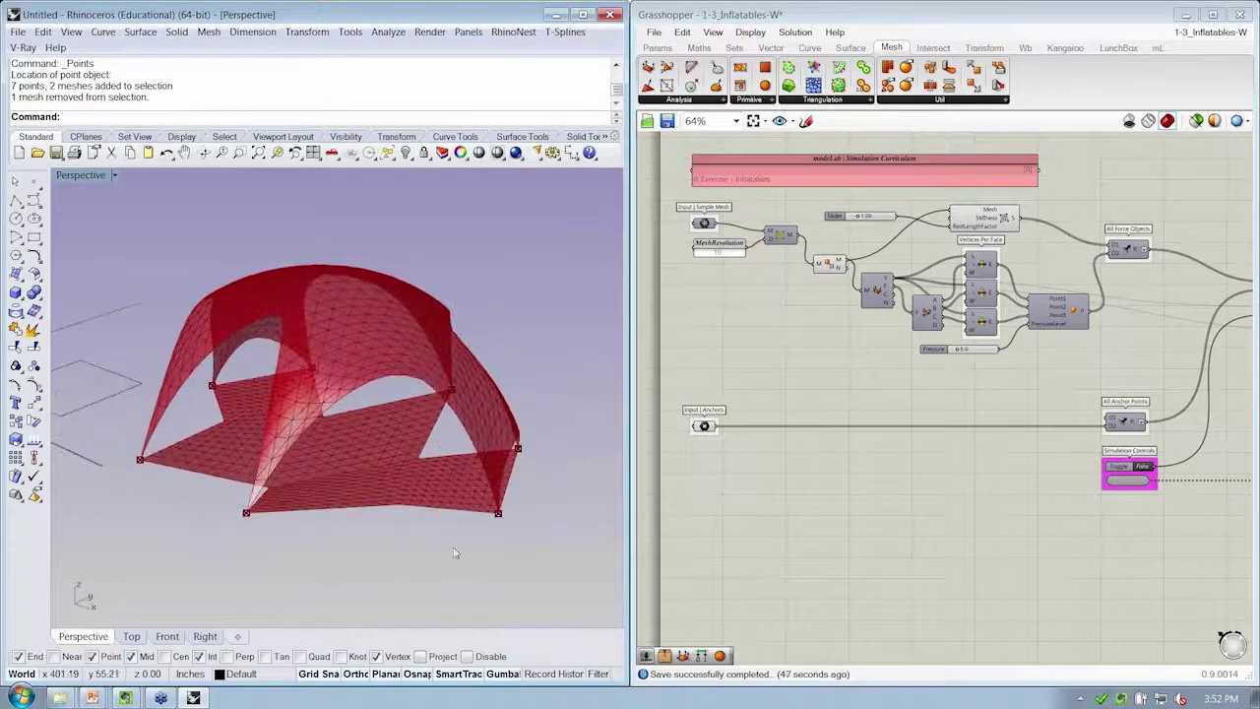
right_click_drag(360, 532, 276, 525)
right_click_drag(886, 340, 878, 335)
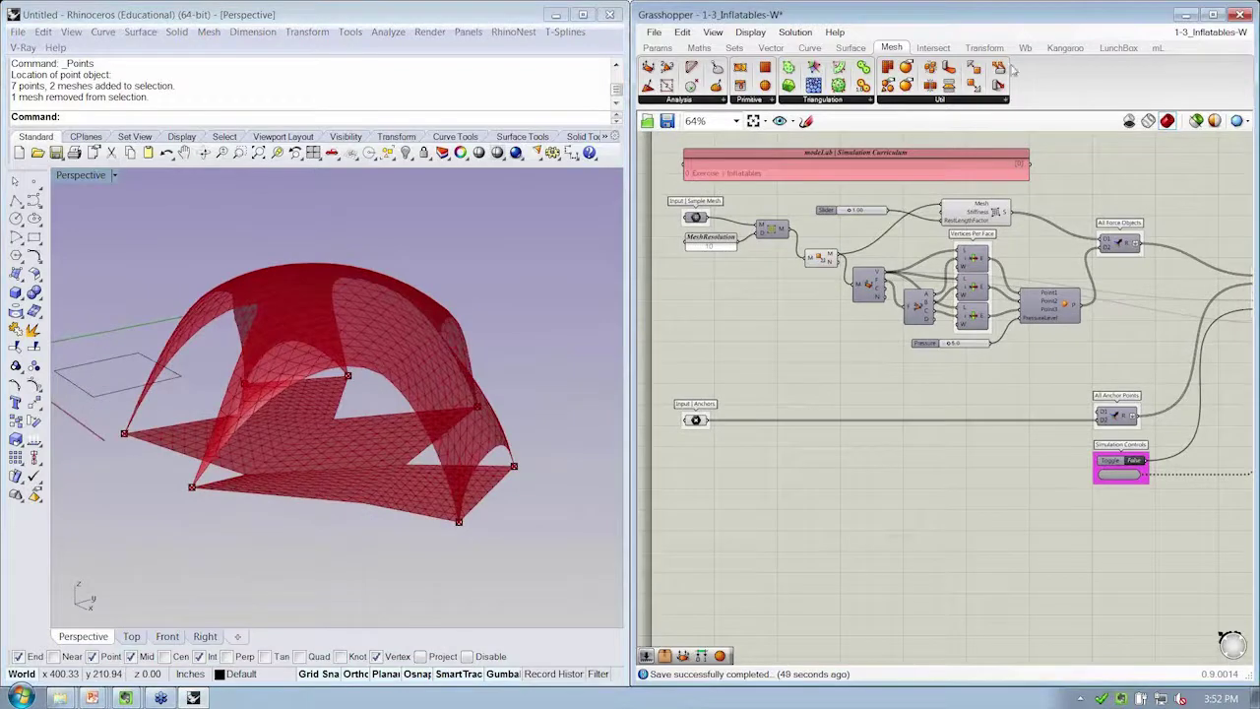
left_click(1065, 49)
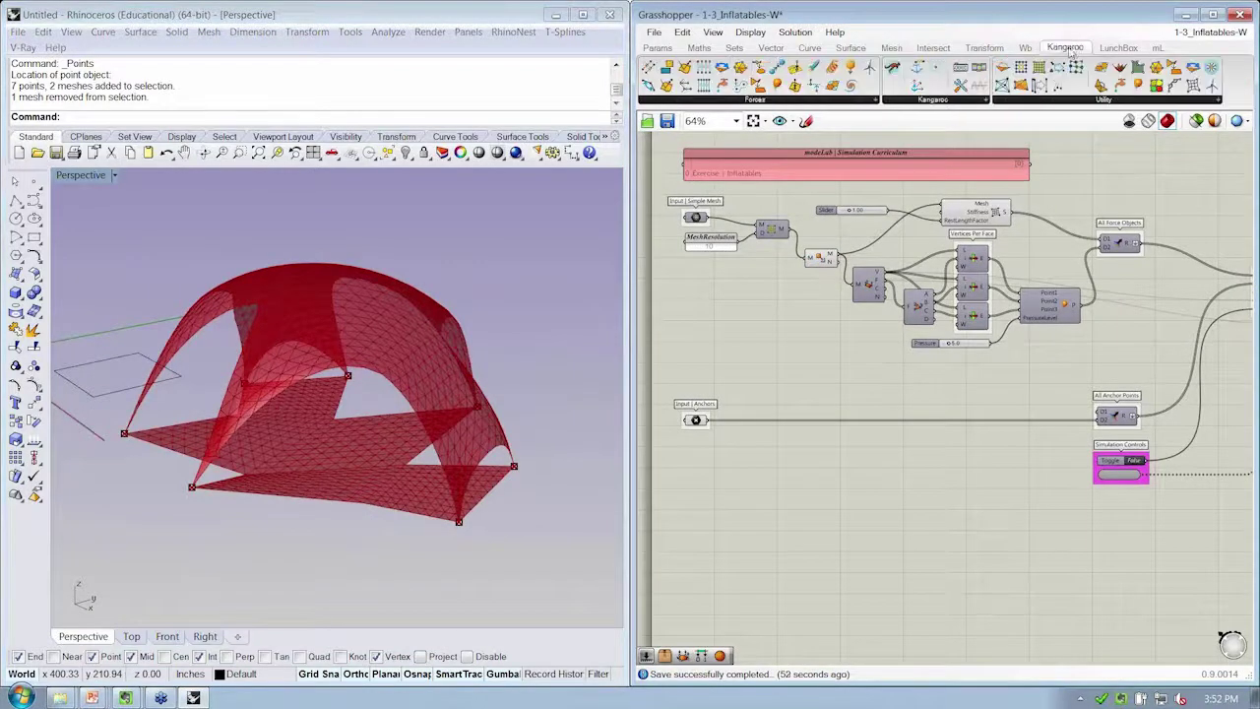
left_click(1101, 99)
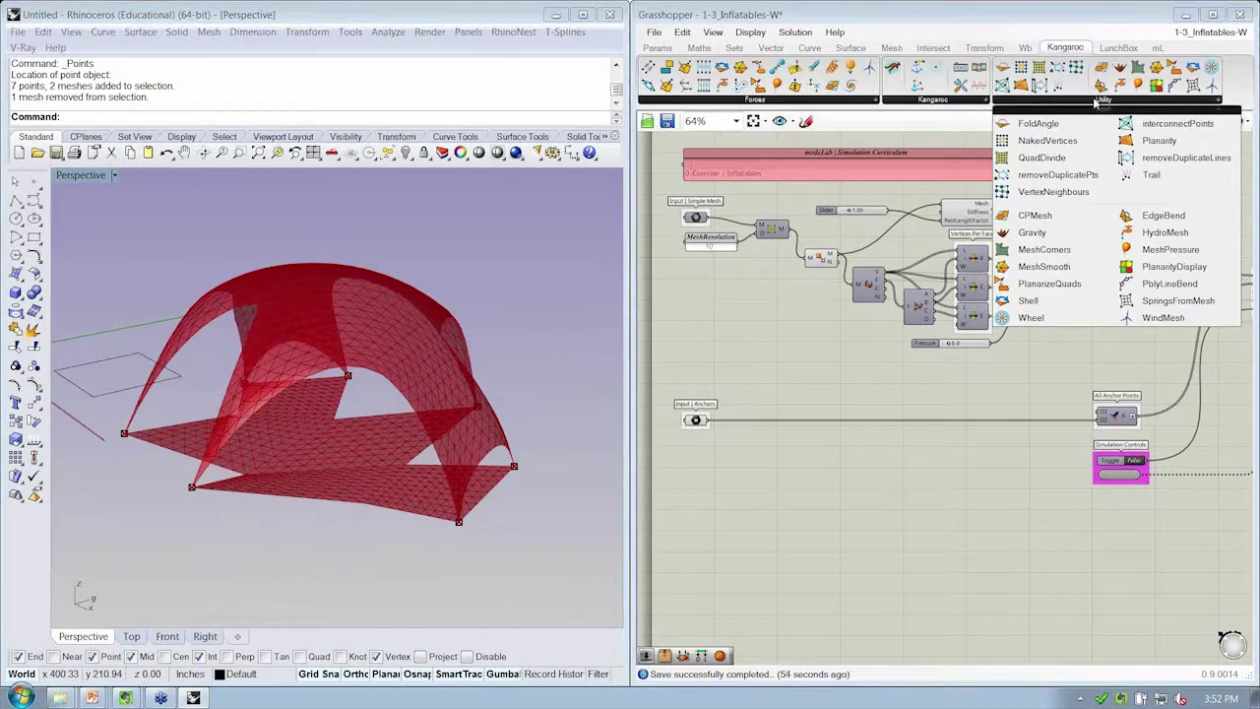
left_click(1048, 141)
left_click(824, 388)
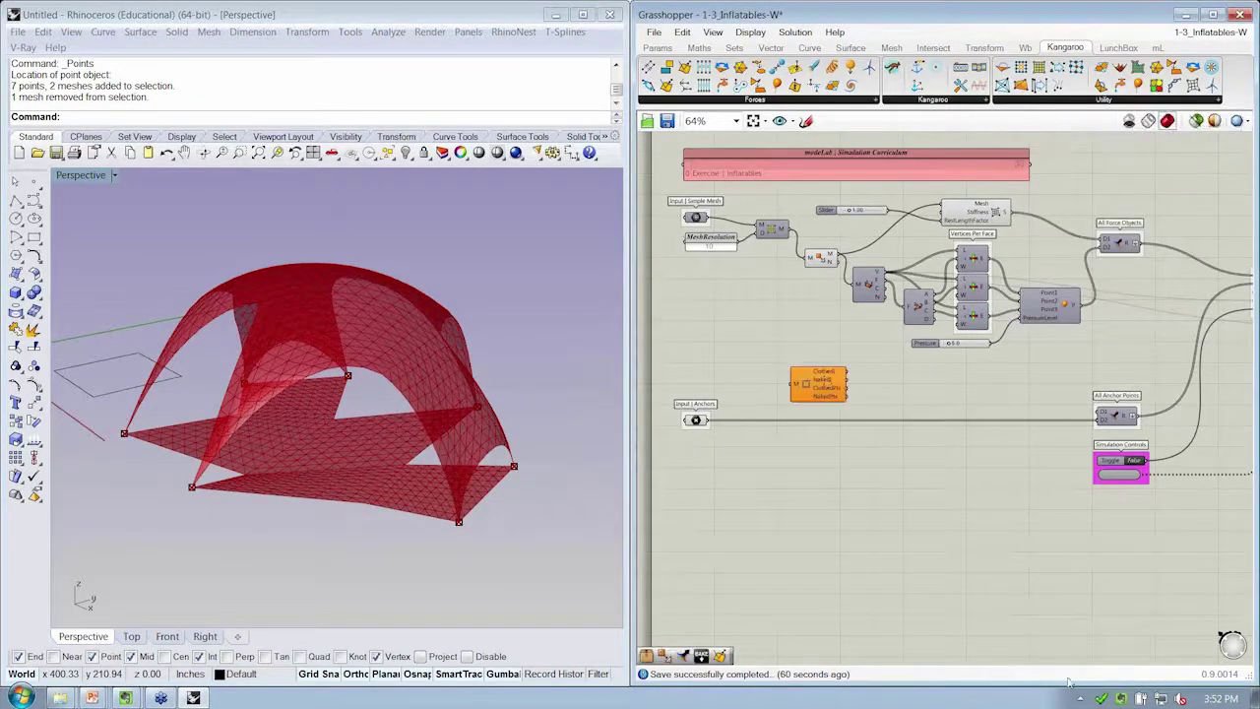
Feed the triangulated mesh into the NakedVertices component's M input and move the component below the pressure setup.
scroll(337, 434, "up", 10)
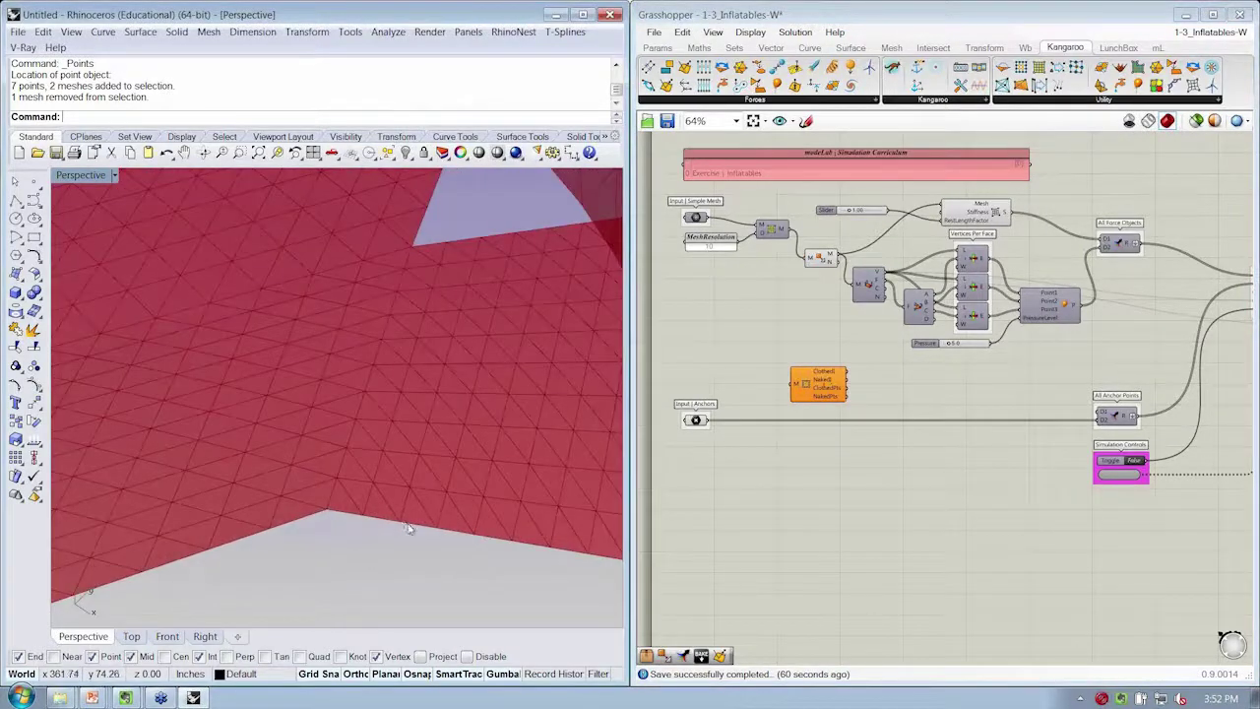
right_click_drag(412, 527, 346, 510)
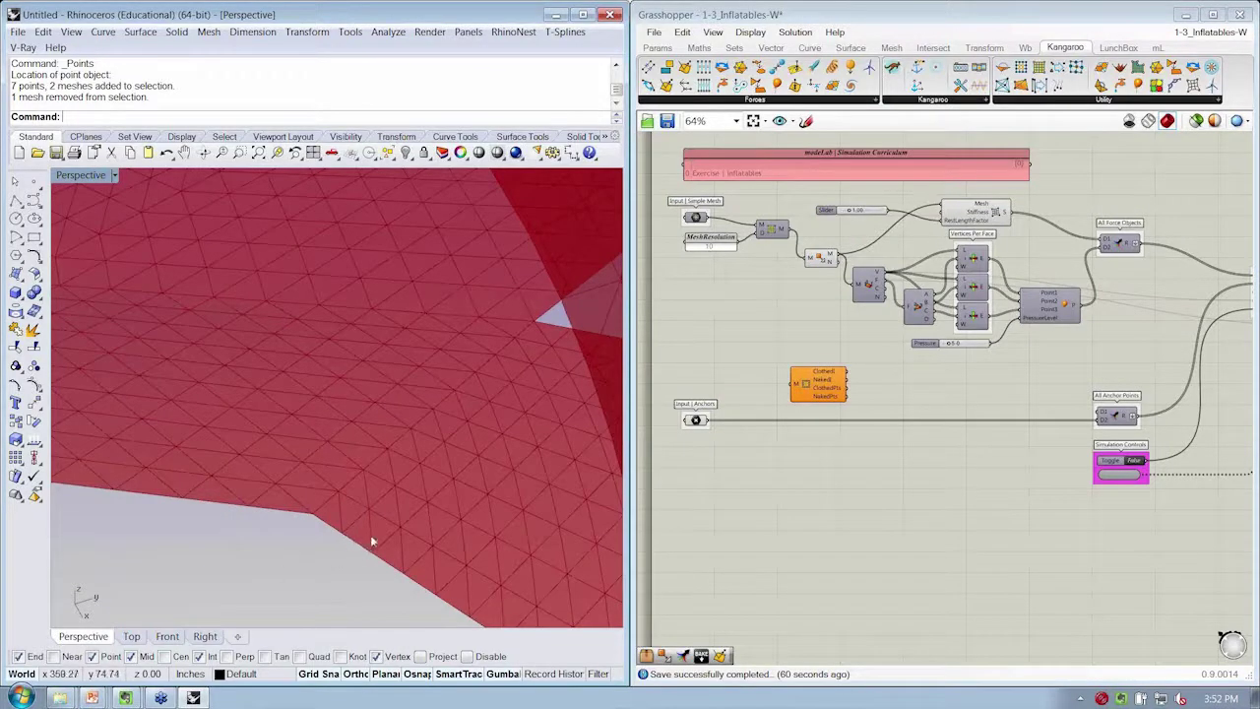
scroll(372, 540, "down", 10)
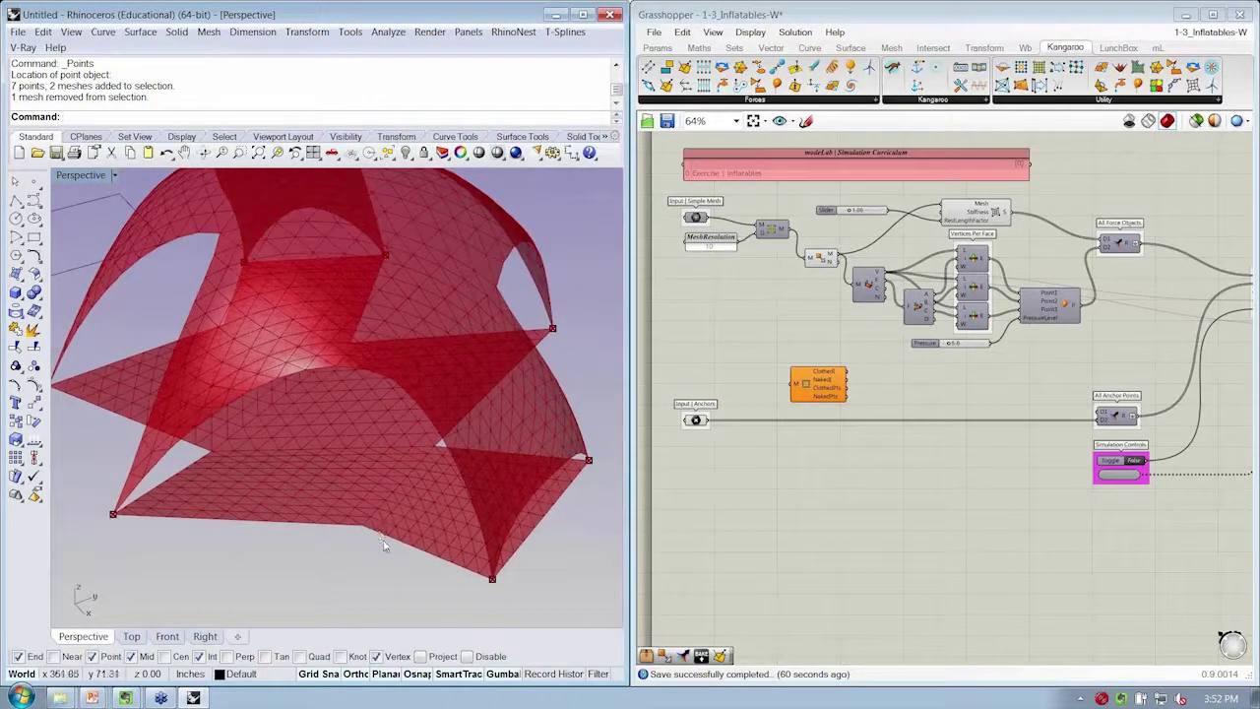
left_click_drag(806, 381, 881, 373)
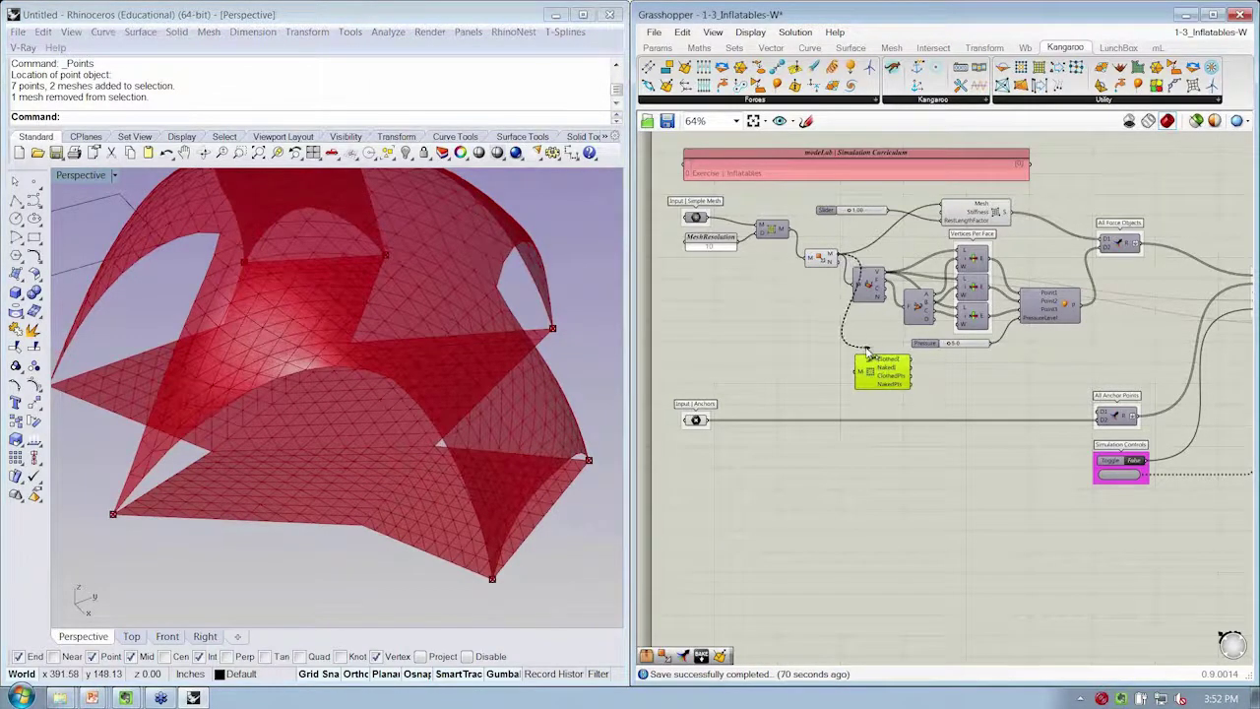
Connect the NakedPts output to the D1 input of the All Anchor Points merge.
scroll(856, 375, "up", 4)
mouse_move(771, 356)
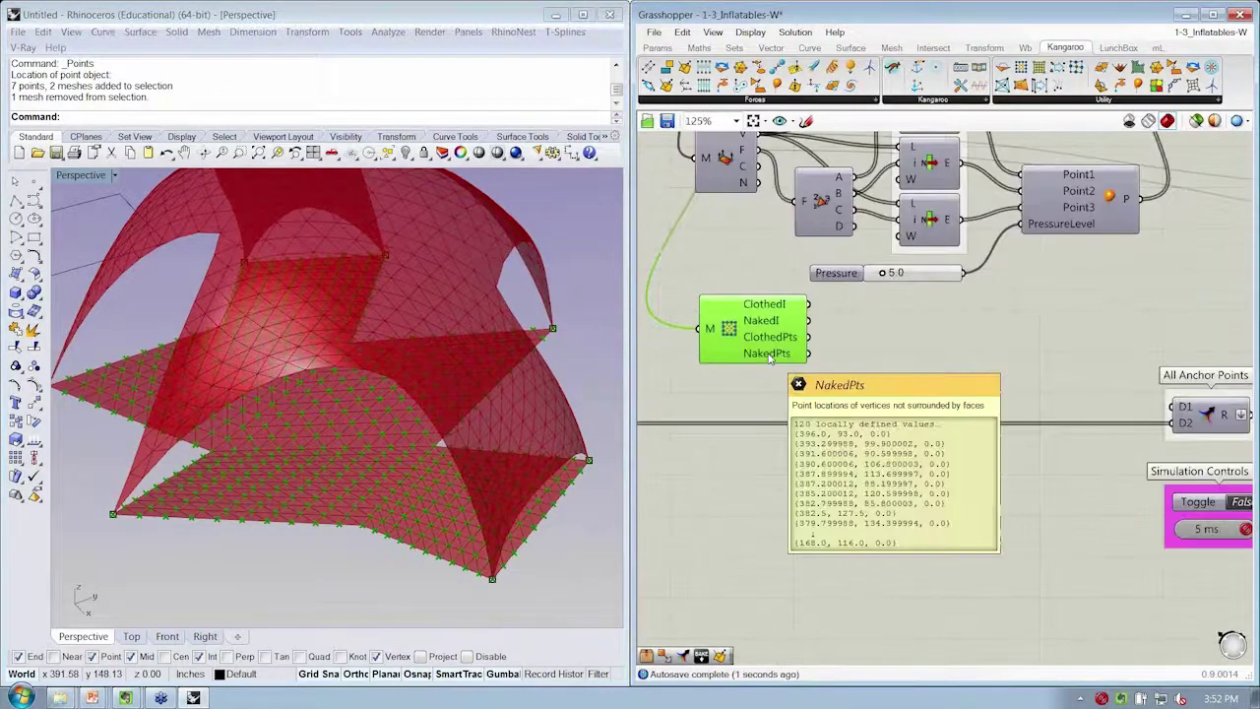
scroll(771, 357, "down", 3)
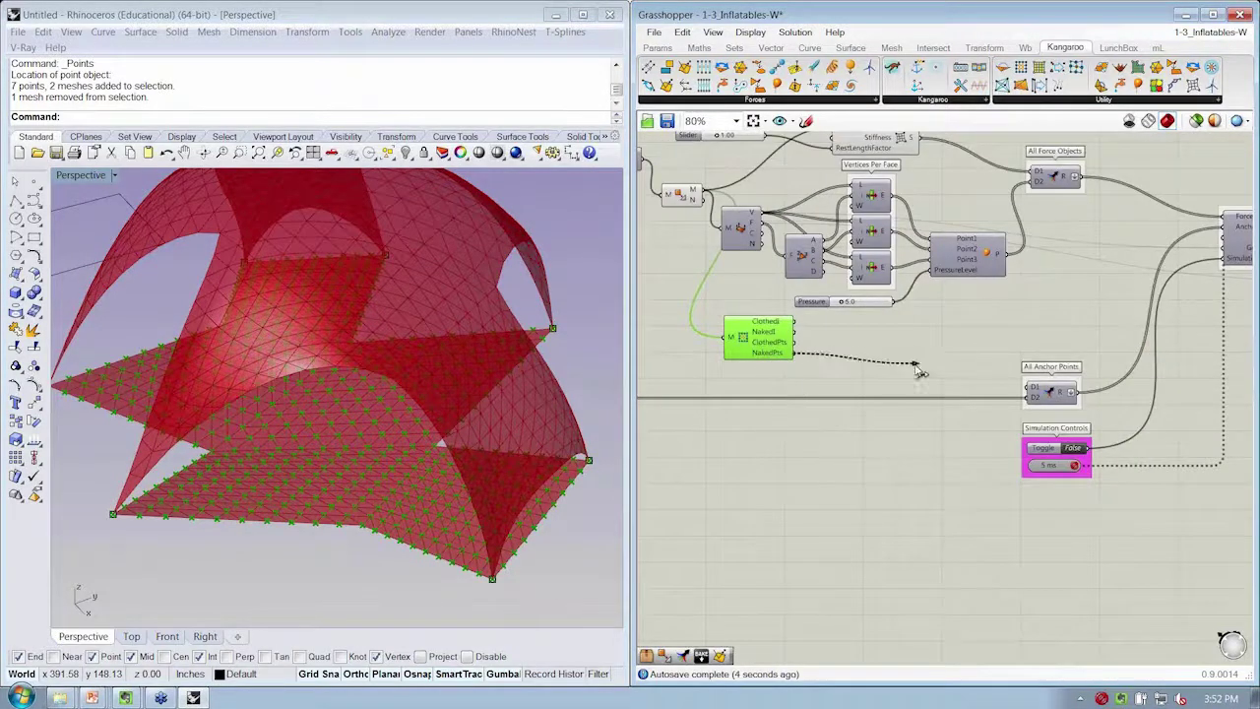
left_click_drag(918, 369, 1036, 387)
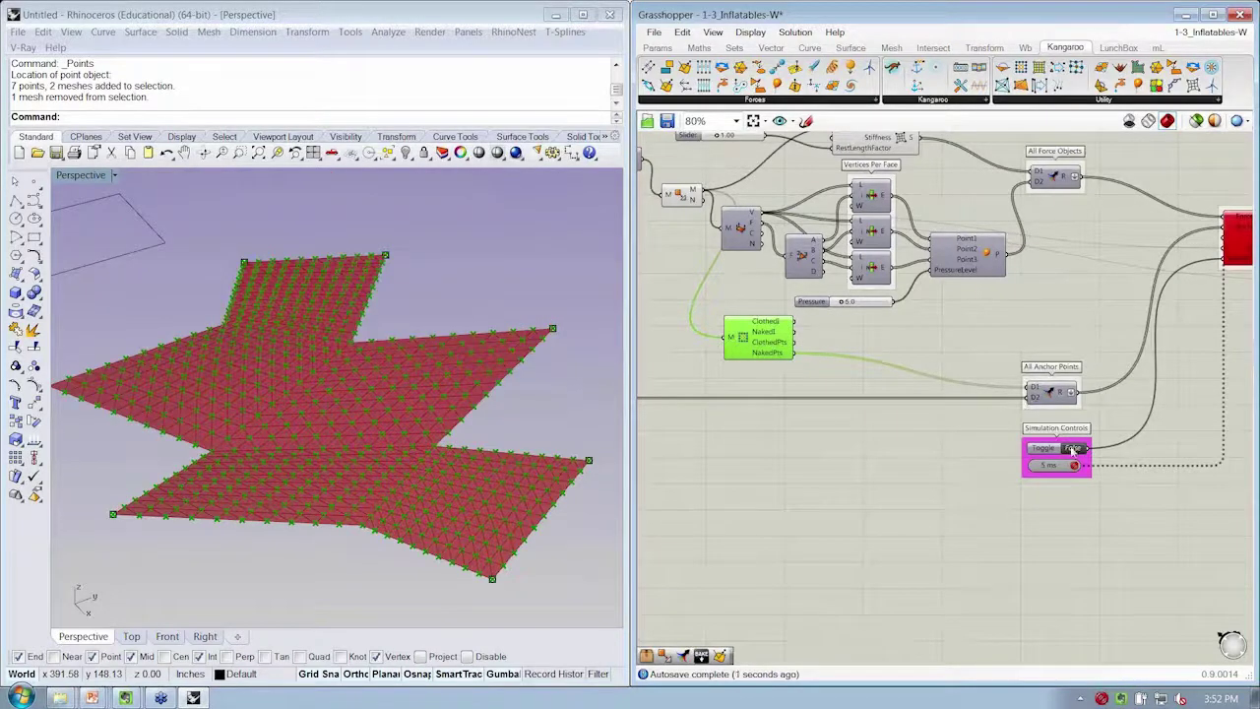
Reset the simulation by switching its toggle to True and back to False, and run the inflation with the edge vertices anchored.
double_click(1074, 449)
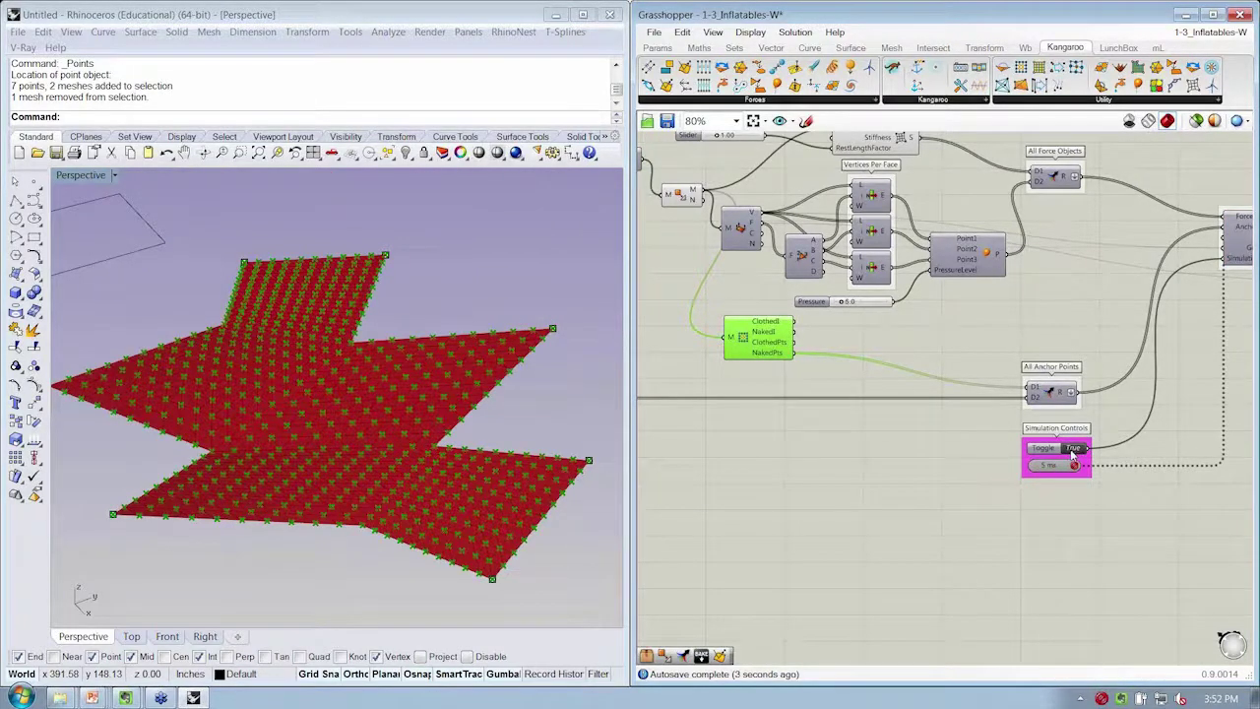
double_click(1074, 449)
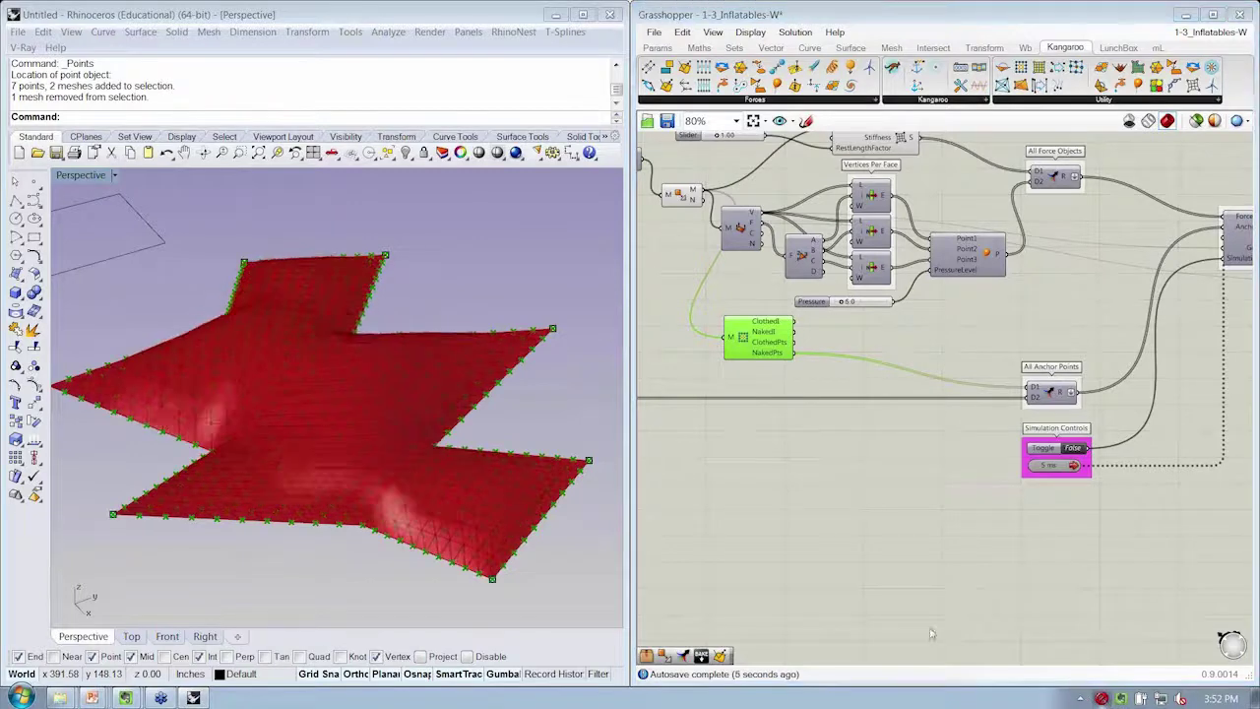
right_click_drag(374, 372, 337, 295)
scroll(337, 295, "down", 2)
right_click_drag(1064, 484, 888, 483)
right_click_drag(458, 475, 448, 517)
Turn off the preview of the NakedVertices component.
right_click_drag(771, 394, 1103, 397)
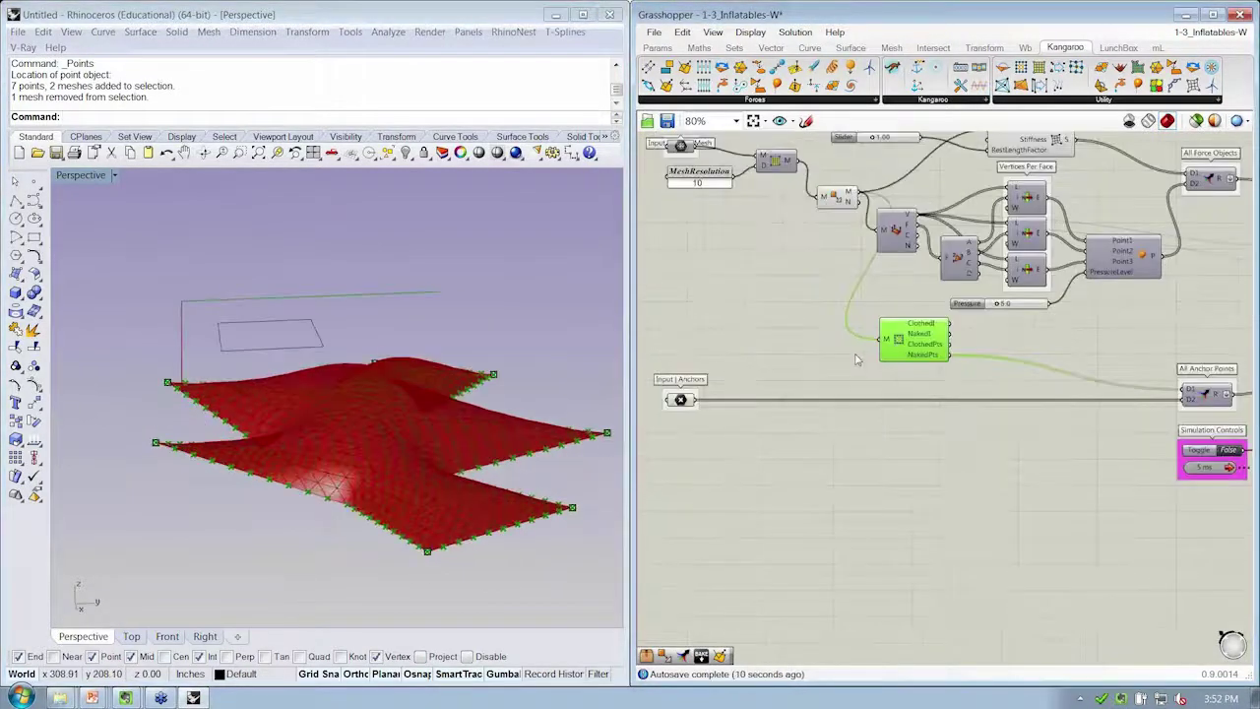
right_click(908, 340)
left_click(422, 437)
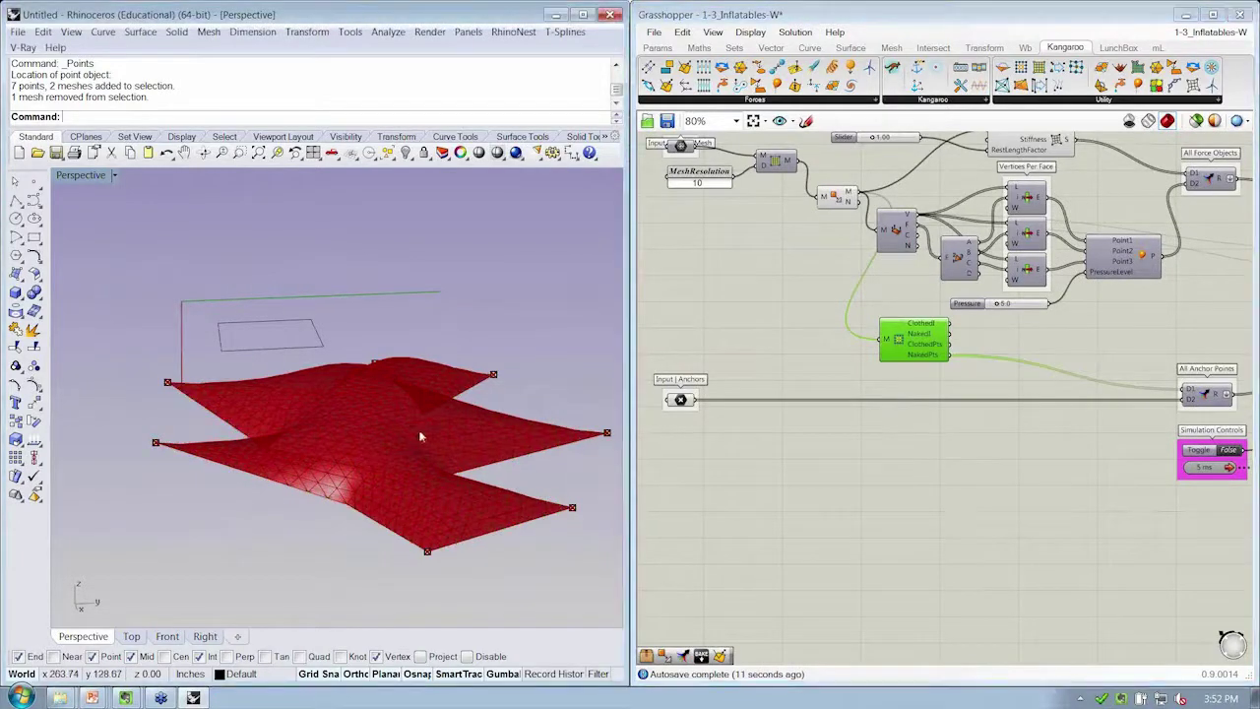
Set the rest length factor to 1.25 and the pressure to 14.4.
right_click_drag(421, 437, 425, 384)
right_click_drag(869, 159, 829, 283)
scroll(829, 284, "up", 2)
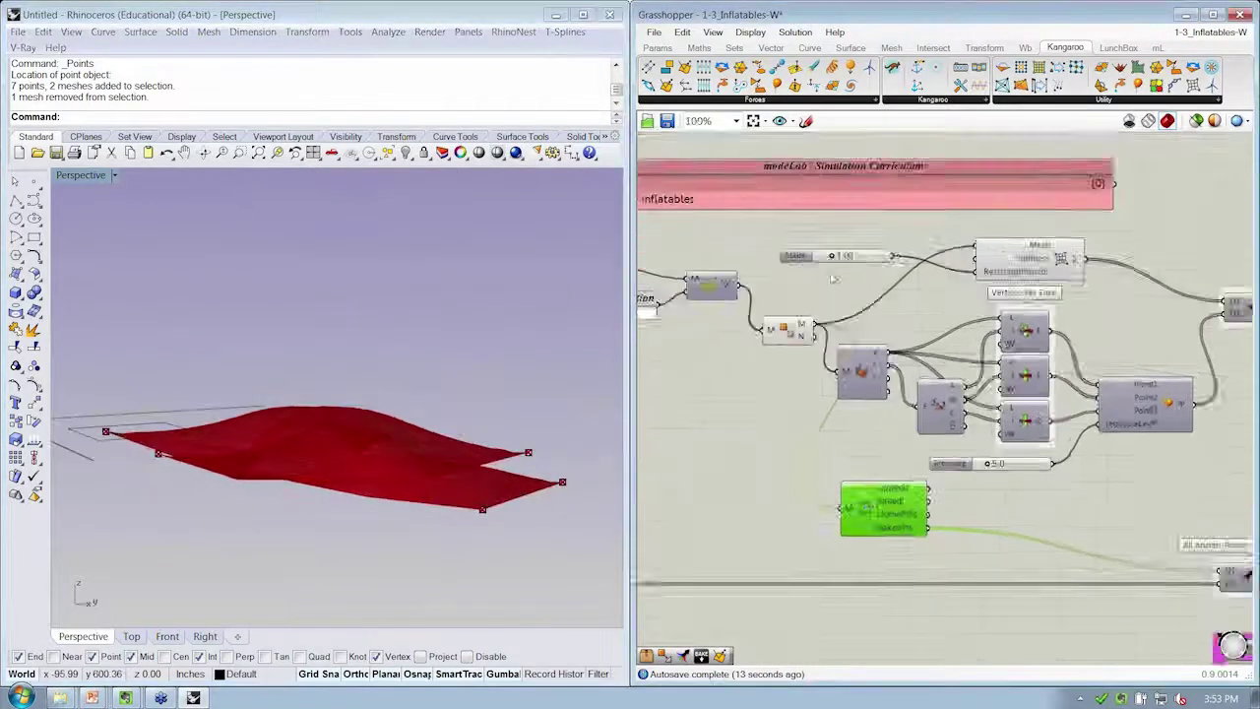
left_click_drag(832, 253, 848, 253)
right_click_drag(994, 455, 991, 366)
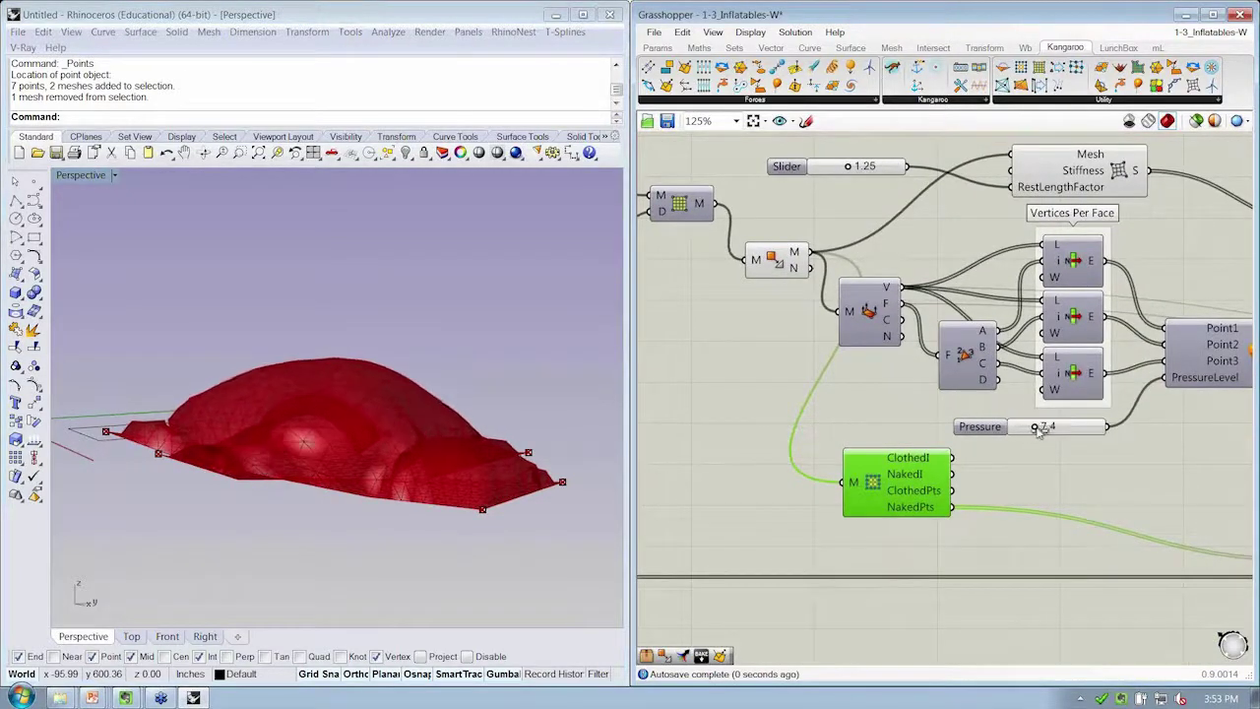
left_click_drag(1029, 428, 1060, 427)
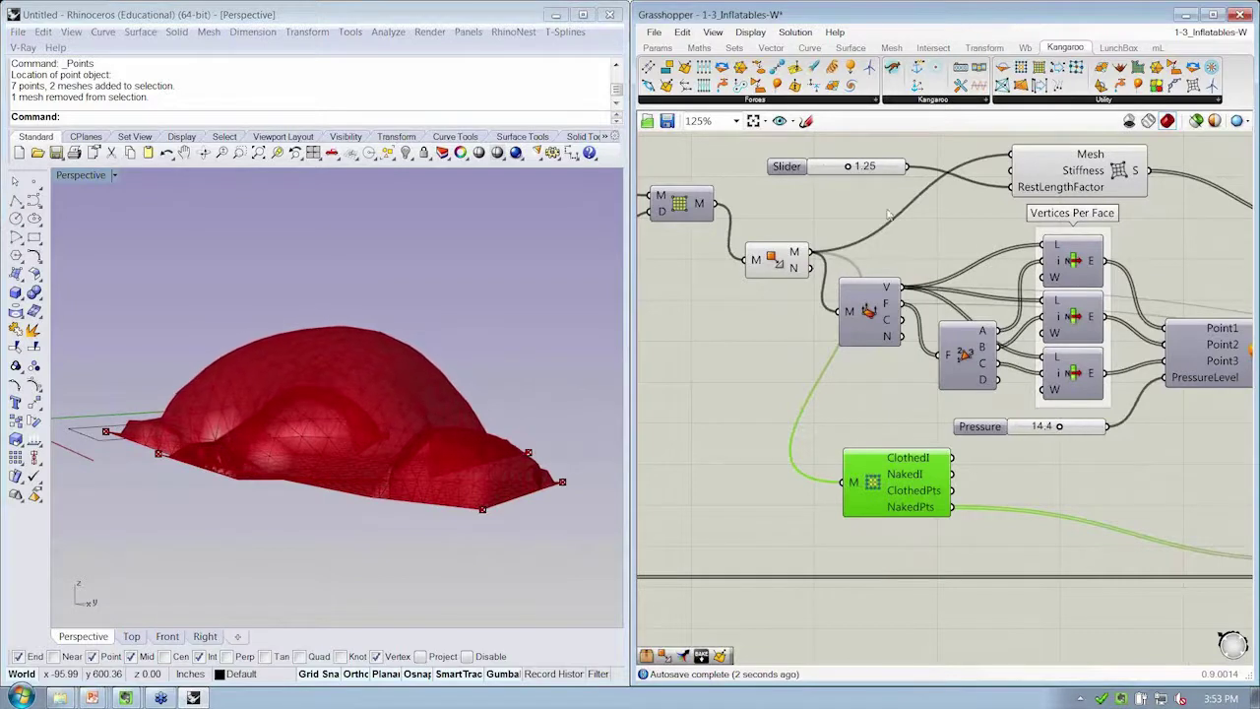
Set the rest length factor to 1.14 and raise the pressure to 18.4.
left_click_drag(847, 167, 844, 165)
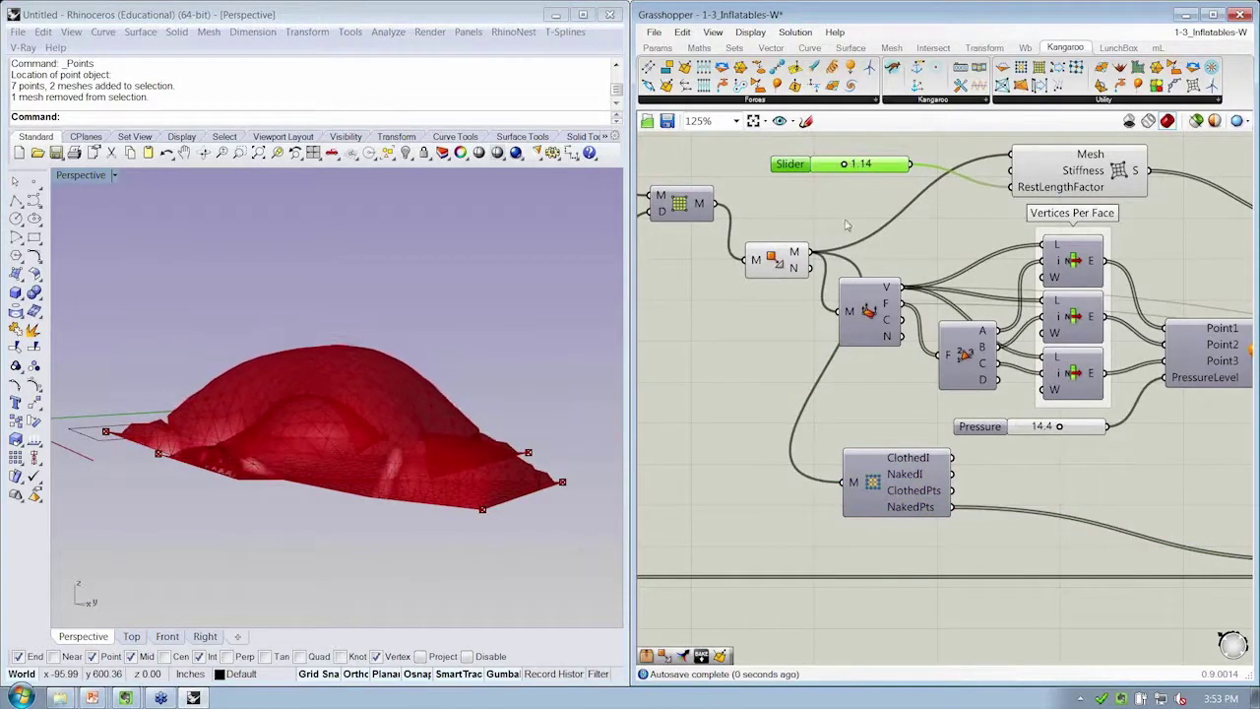
left_click_drag(1061, 429, 1077, 429)
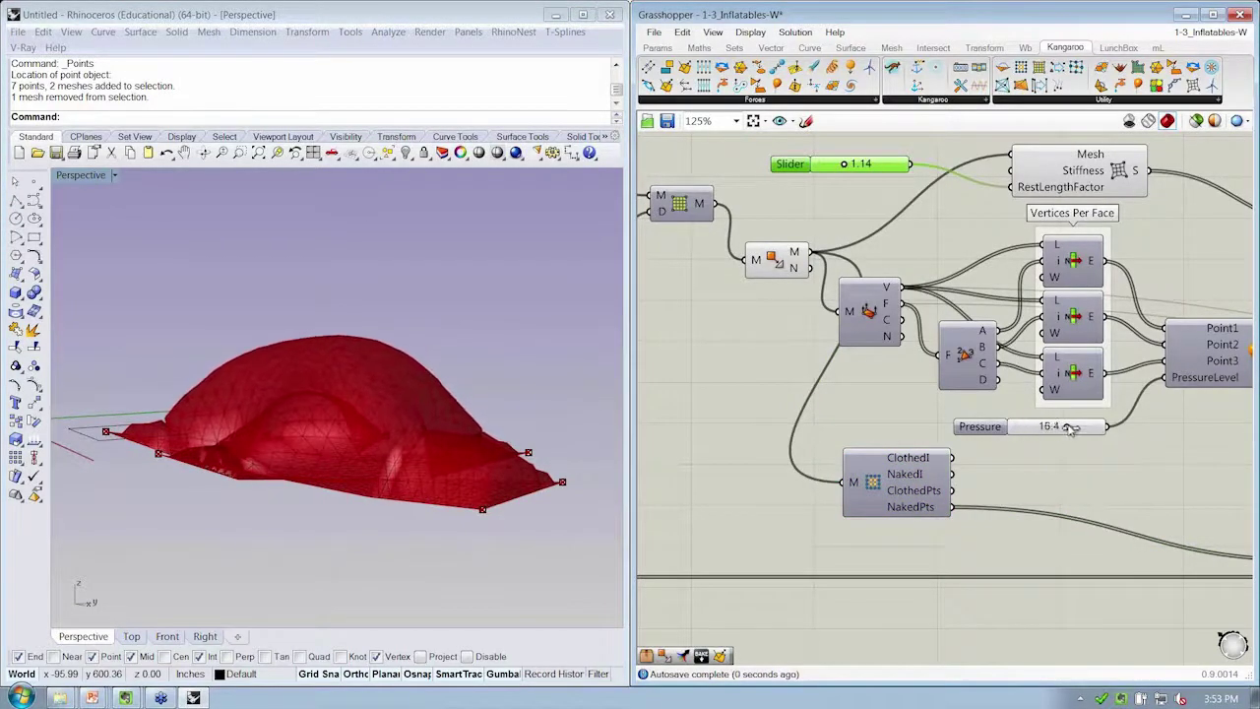
right_click_drag(513, 506, 404, 433)
Lower the rest length factor to 0.96 to tighten the inflated mesh.
left_click_drag(847, 166, 832, 169)
right_click_drag(492, 532, 591, 374)
left_click(374, 537)
key("Escape")
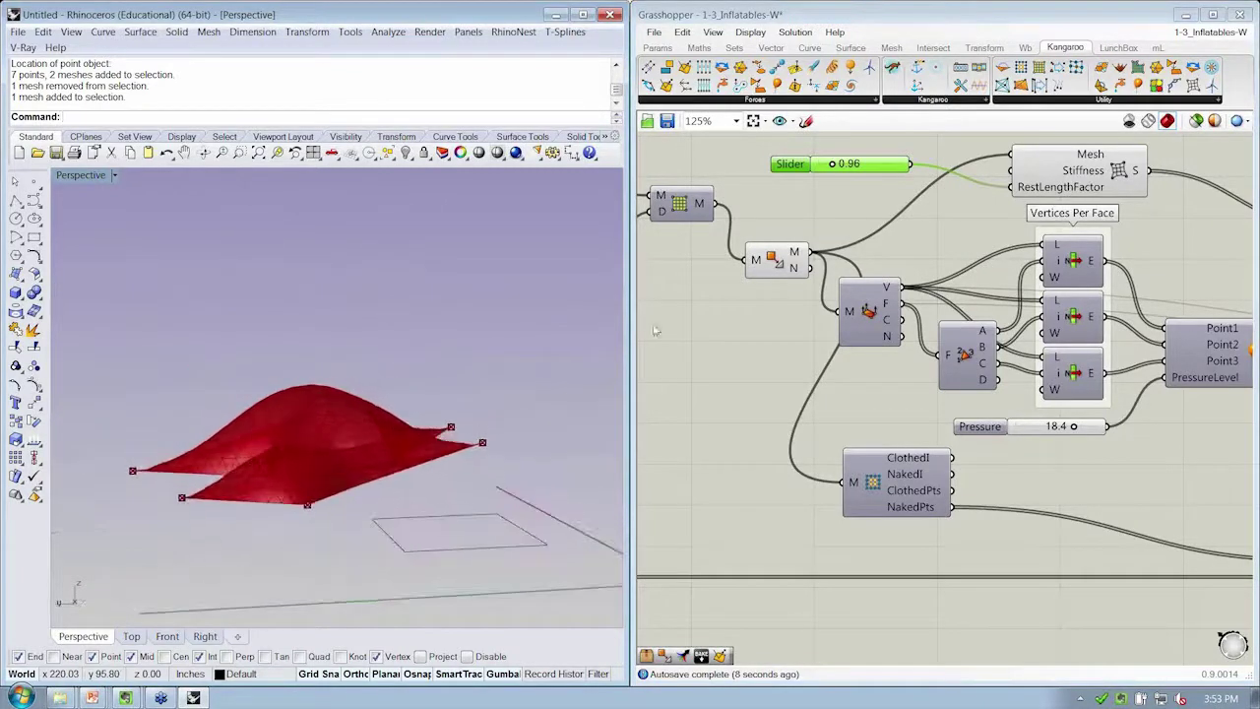
Raise the rest length factor to 1.12 and examine how the mesh bulges and folds along its anchored edges.
left_click_drag(832, 168, 847, 174)
scroll(185, 450, "up", 10)
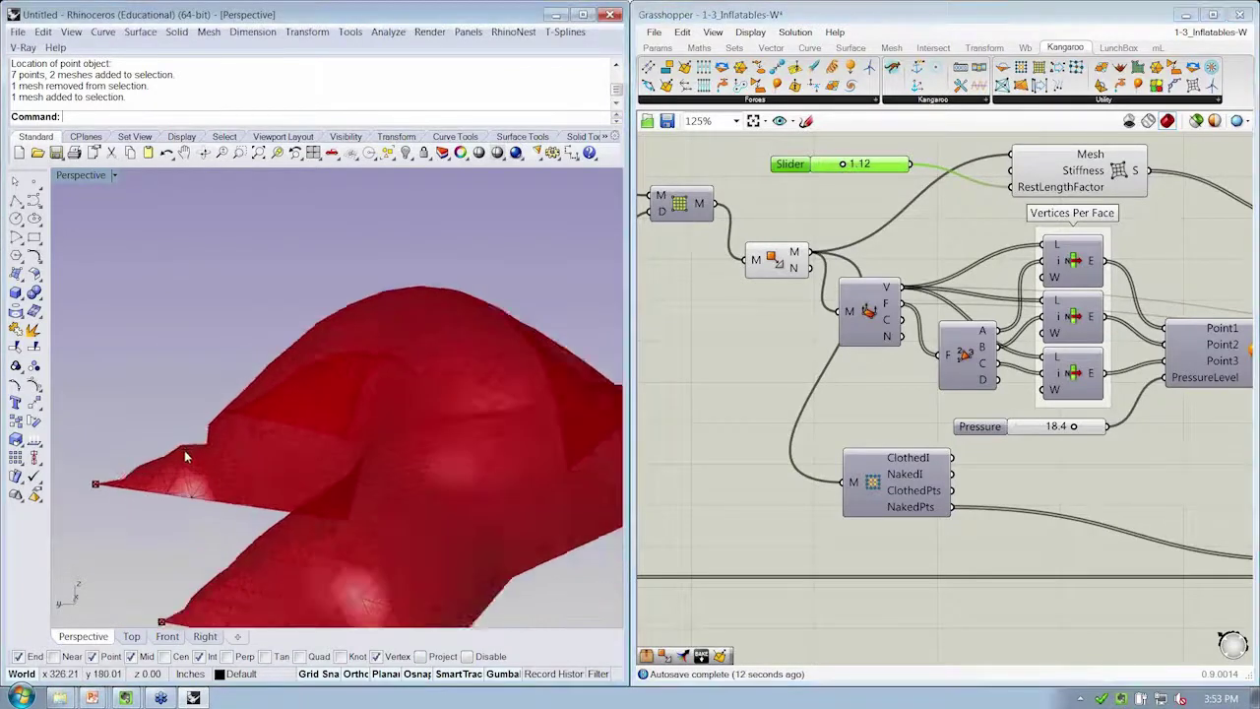
right_click_drag(234, 534, 163, 453)
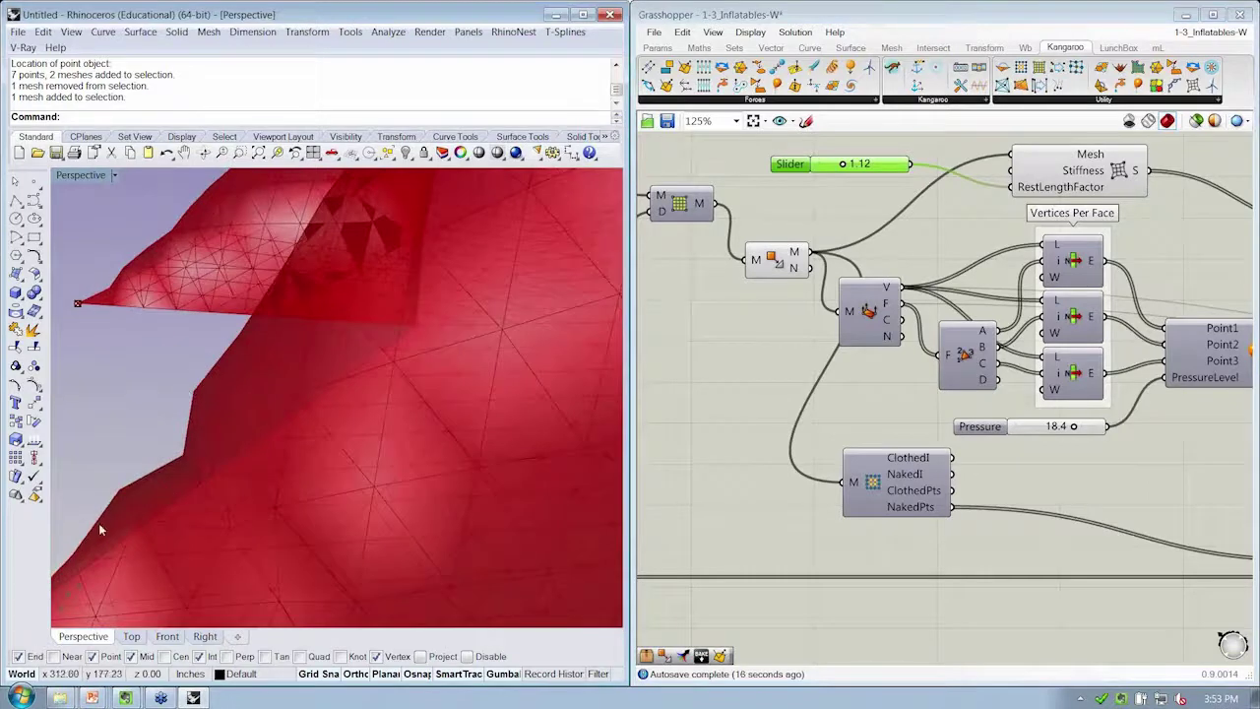
right_click_drag(98, 530, 166, 417)
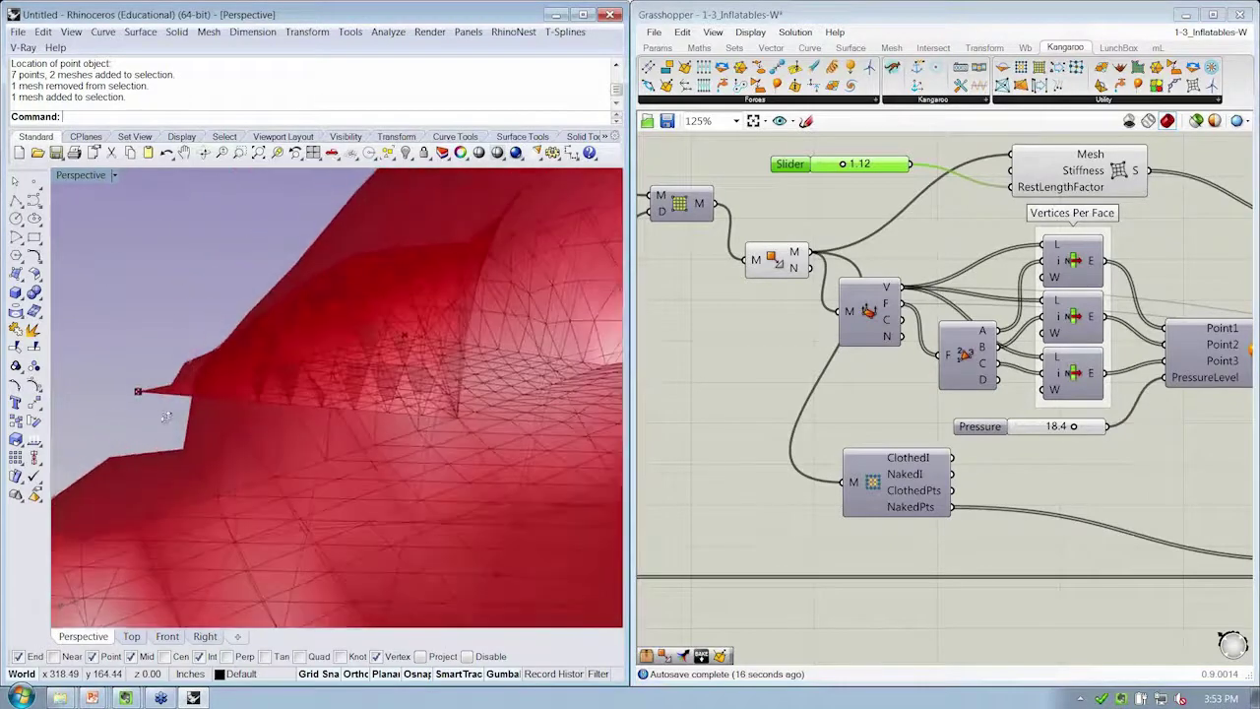
scroll(369, 394, "down", 8)
right_click_drag(380, 391, 500, 413)
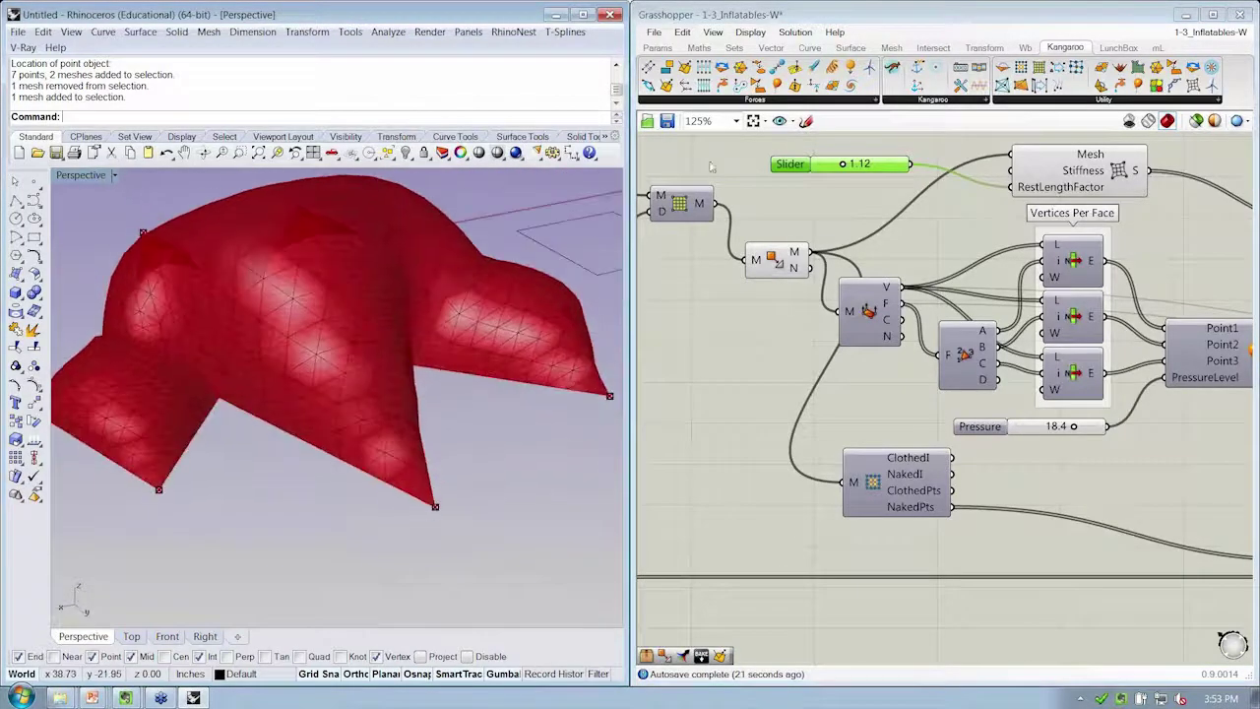
Set the rest length factor to 0.98 and the pressure to 19.4.
left_click_drag(842, 169, 833, 170)
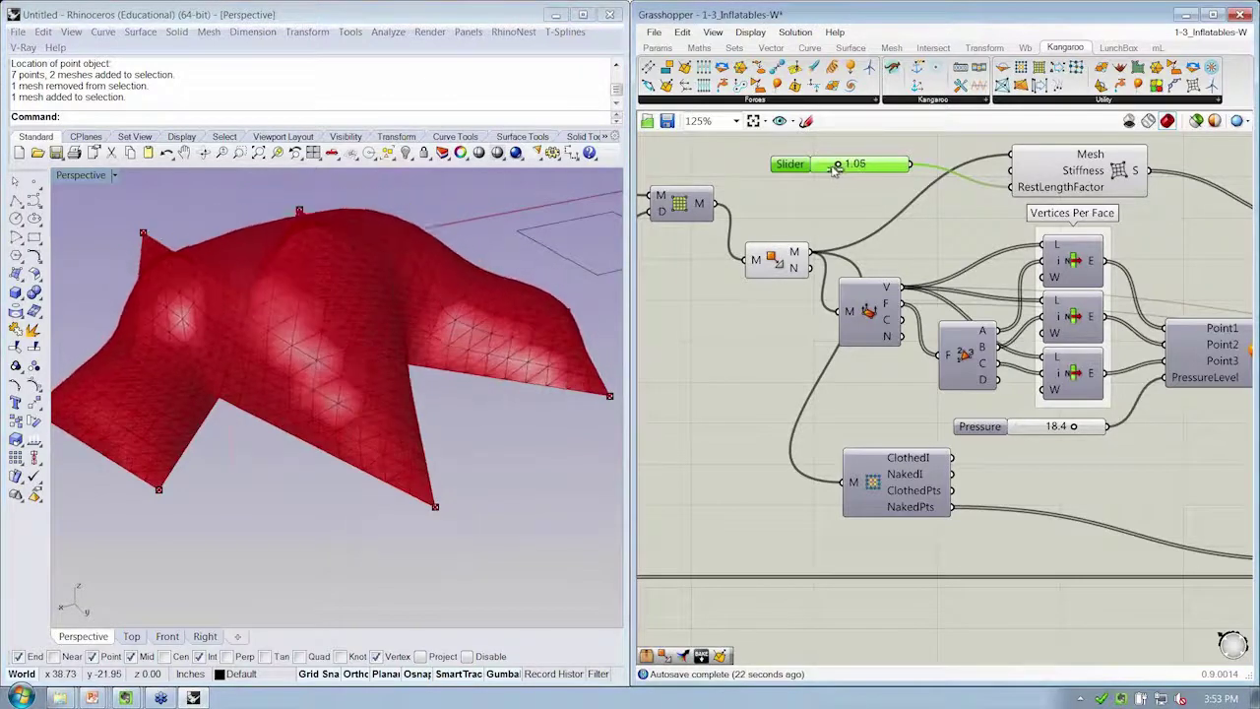
right_click_drag(569, 425, 477, 399)
scroll(476, 399, "down", 5)
right_click_drag(371, 391, 487, 413)
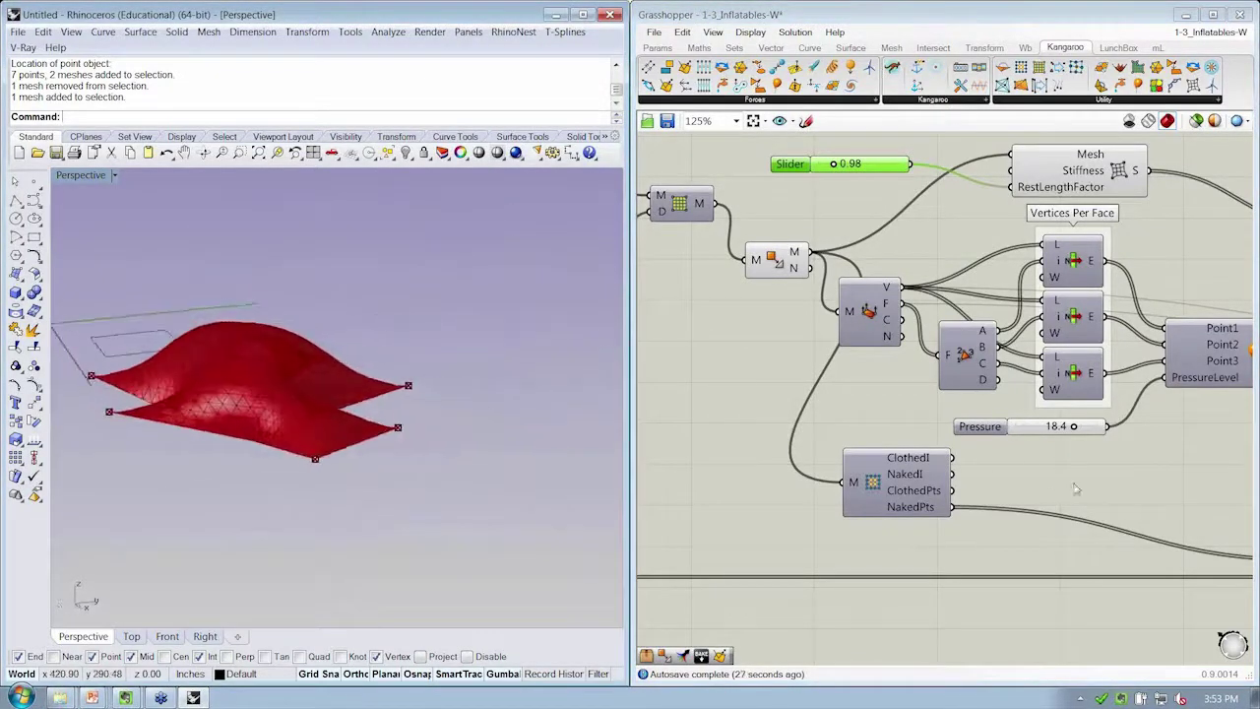
mouse_move(1073, 426)
left_mouse_down()
mouse_move(1110, 426)
mouse_move(1065, 428)
mouse_move(1080, 433)
left_mouse_up()
right_click_drag(283, 346, 287, 388)
Turn off the previews of the mesh springs component and the mesh component feeding it.
right_click_drag(836, 284, 760, 289)
scroll(758, 288, "down", 4)
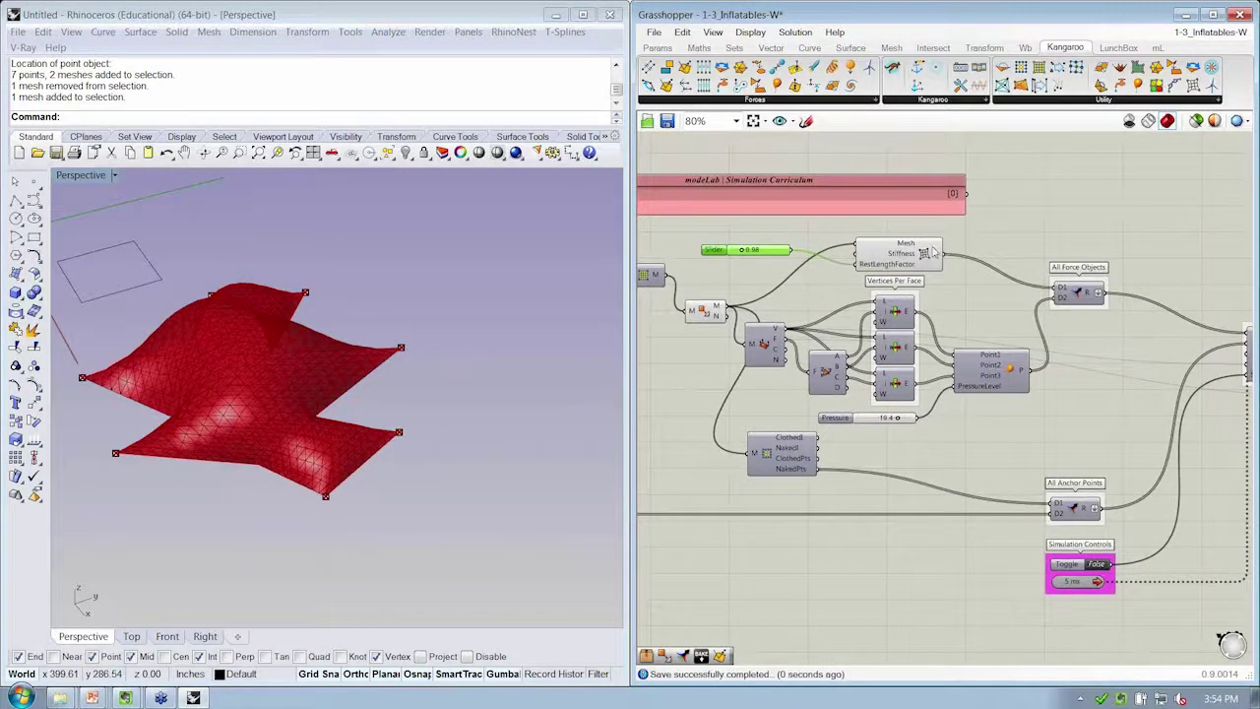
right_click(925, 251)
left_click(938, 281)
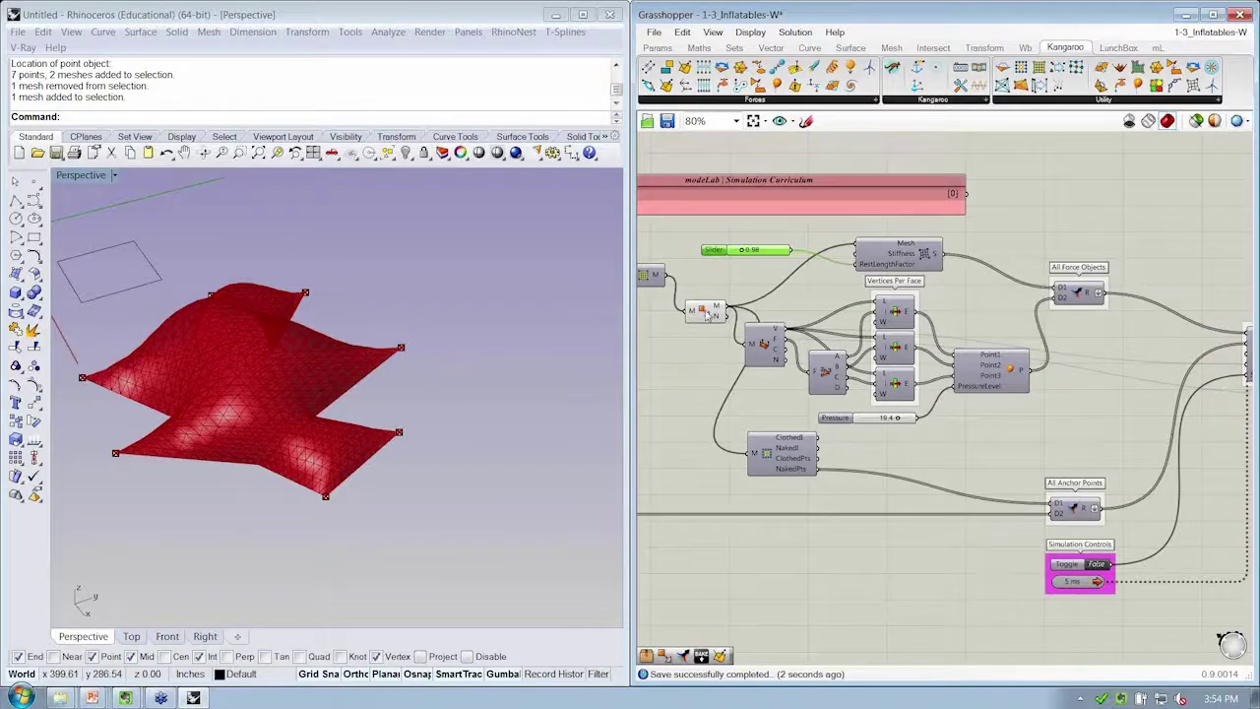
right_click(709, 313)
left_click(734, 338)
right_click_drag(1089, 309, 1004, 297)
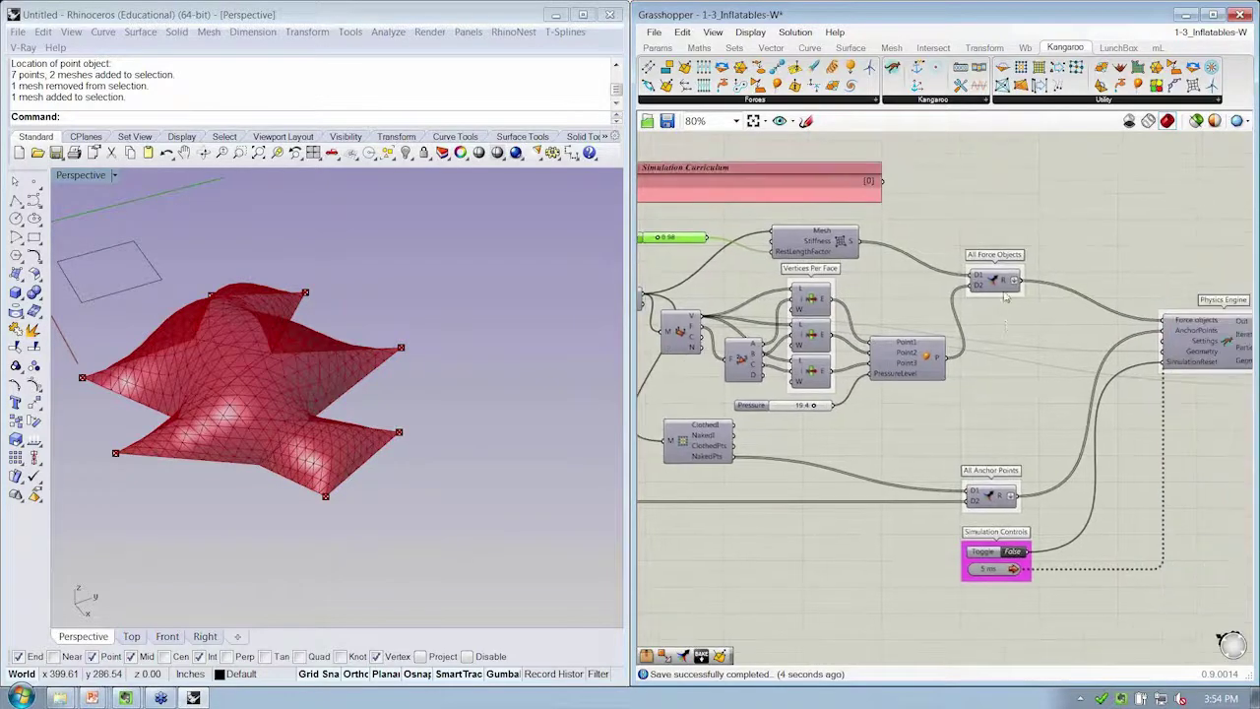
scroll(1004, 314, "down", 1)
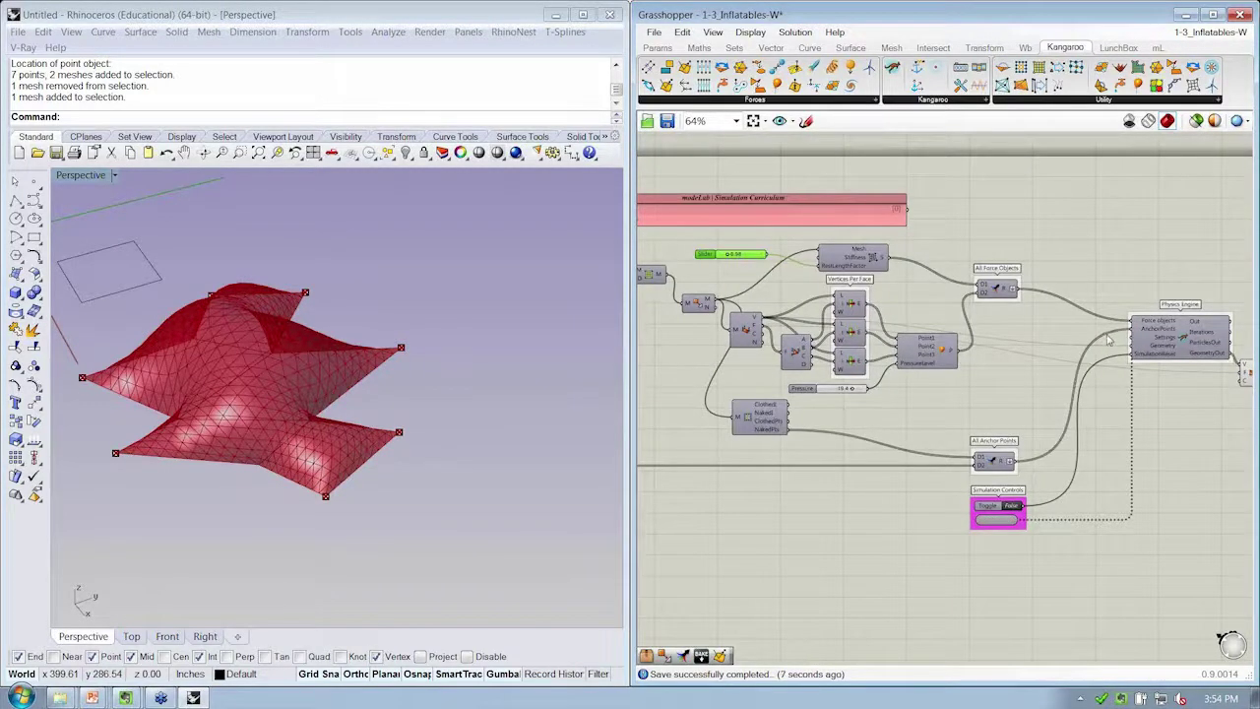
Move the mesh construction component farther from the physics engine to free up canvas space between them.
right_click_drag(1128, 302, 793, 273)
right_click_drag(863, 435, 931, 406)
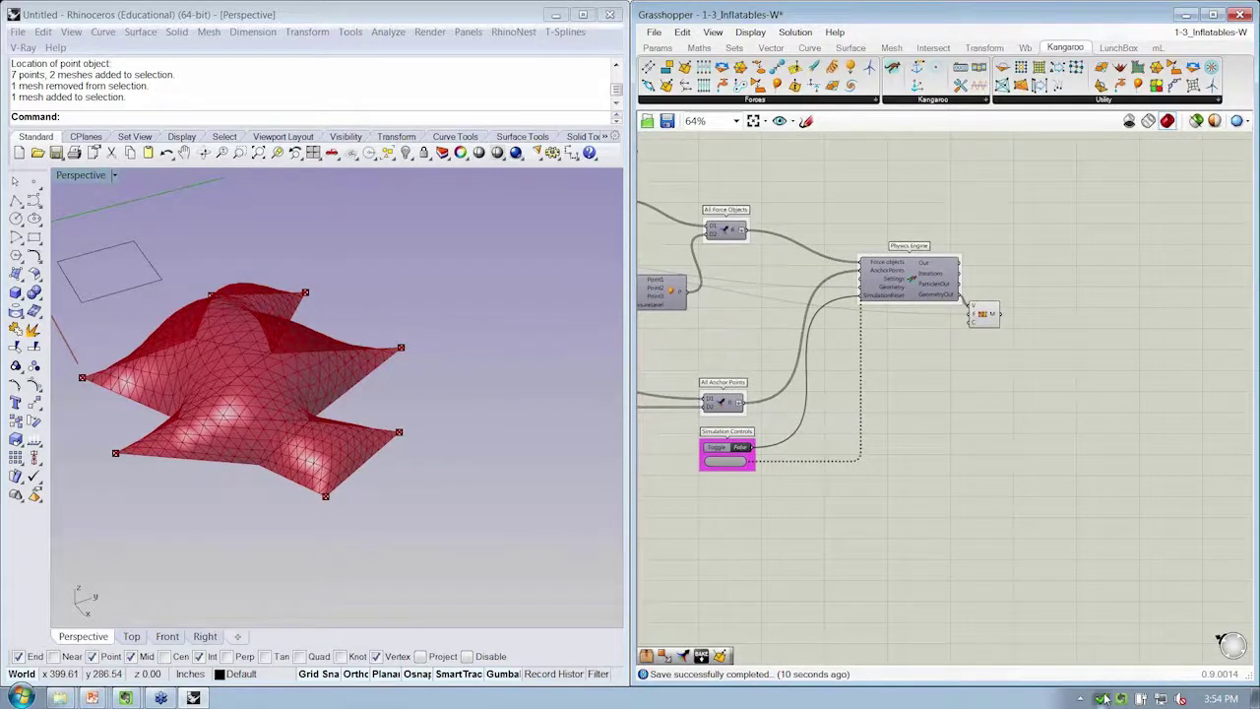
scroll(975, 315, "up", 4)
left_click(911, 337)
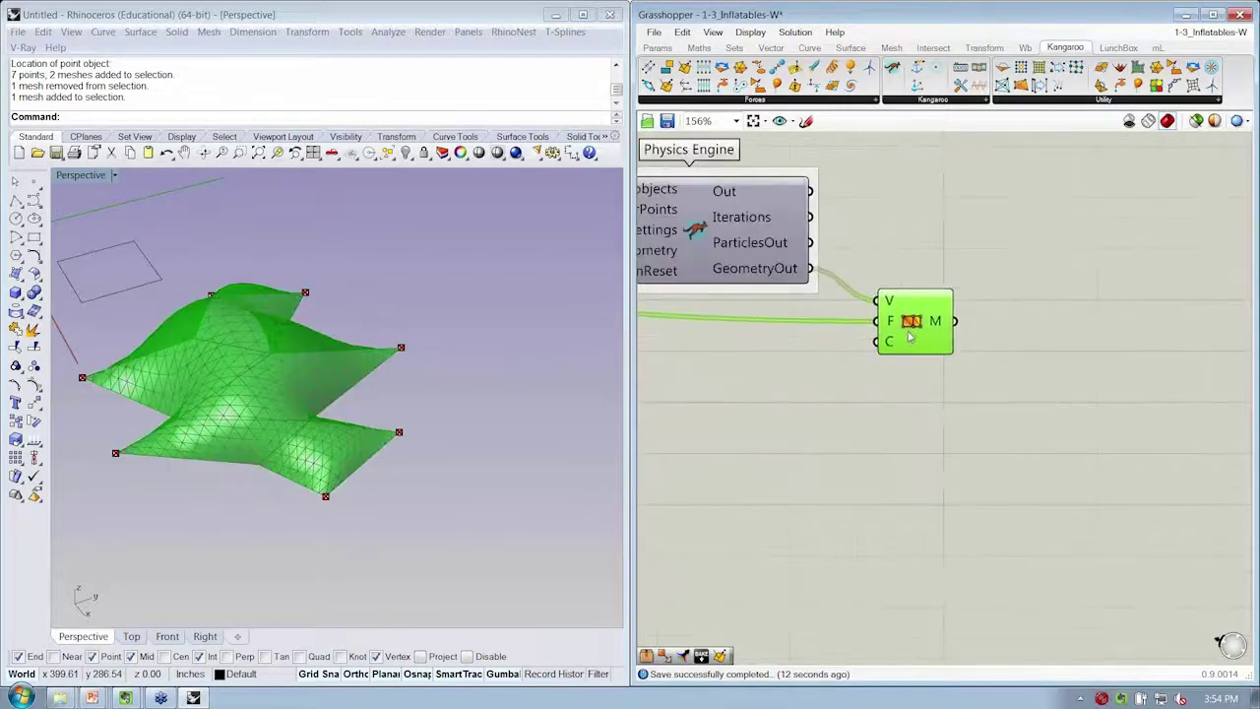
left_click_drag(911, 337, 974, 331)
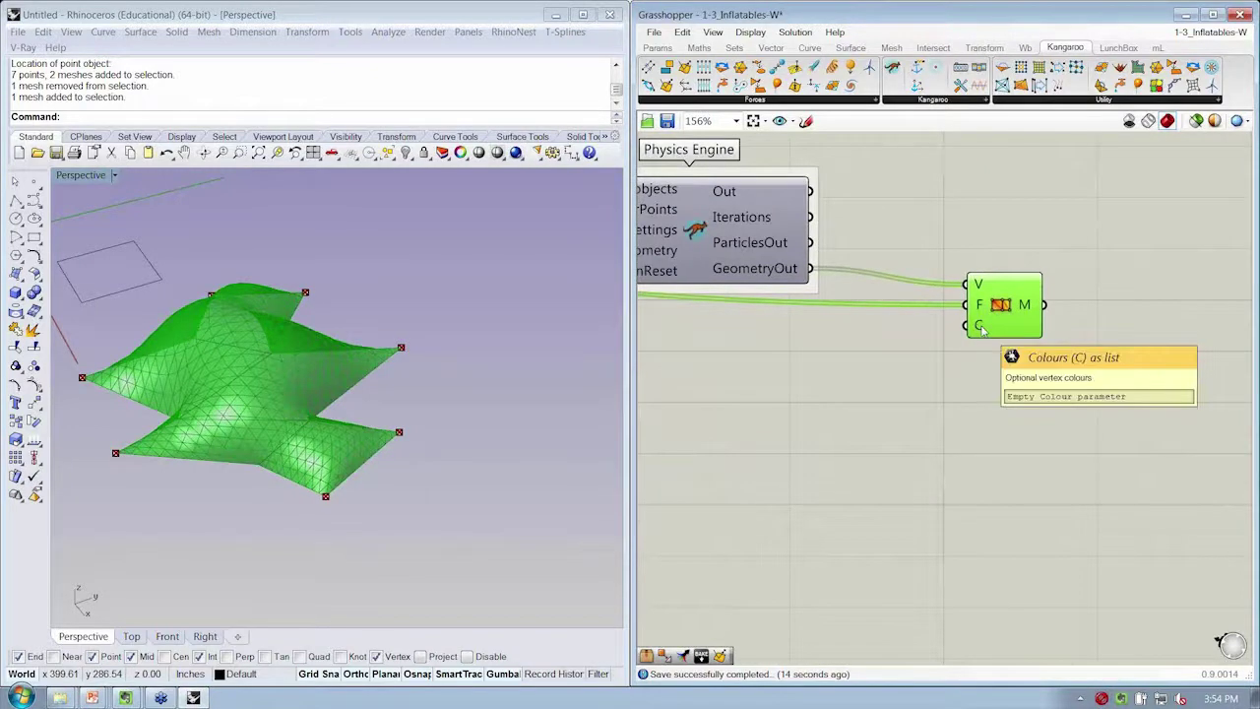
right_click_drag(325, 369, 320, 461)
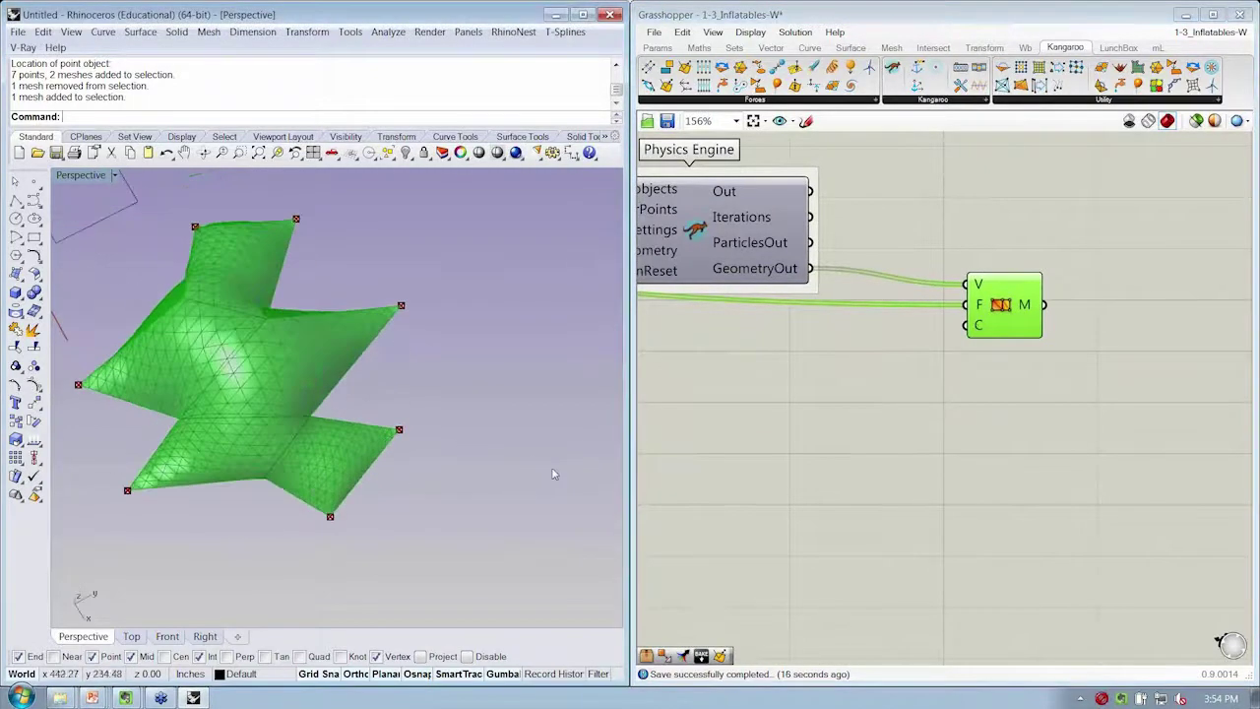
left_click(1089, 349)
left_click(1025, 315)
left_click_drag(1025, 315, 1138, 264)
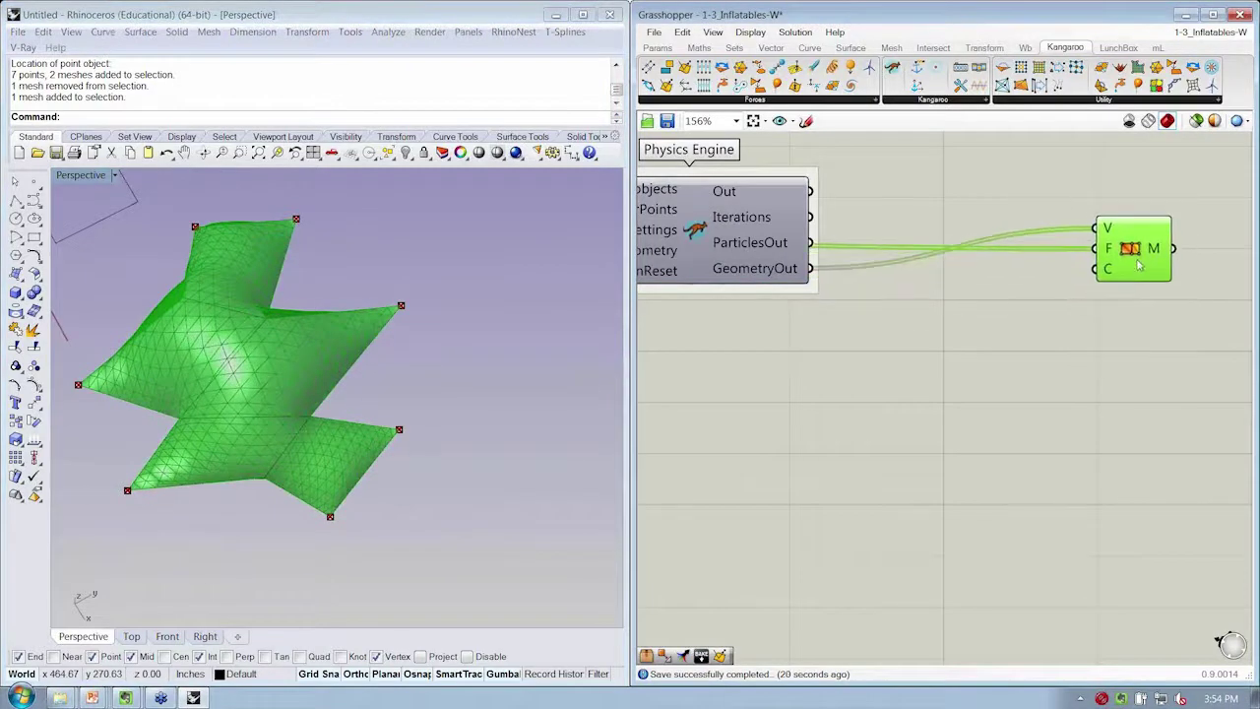
Place a Point parameter below the physics engine and feed it the vertices of the decomposed mesh.
right_click_drag(367, 506, 219, 504)
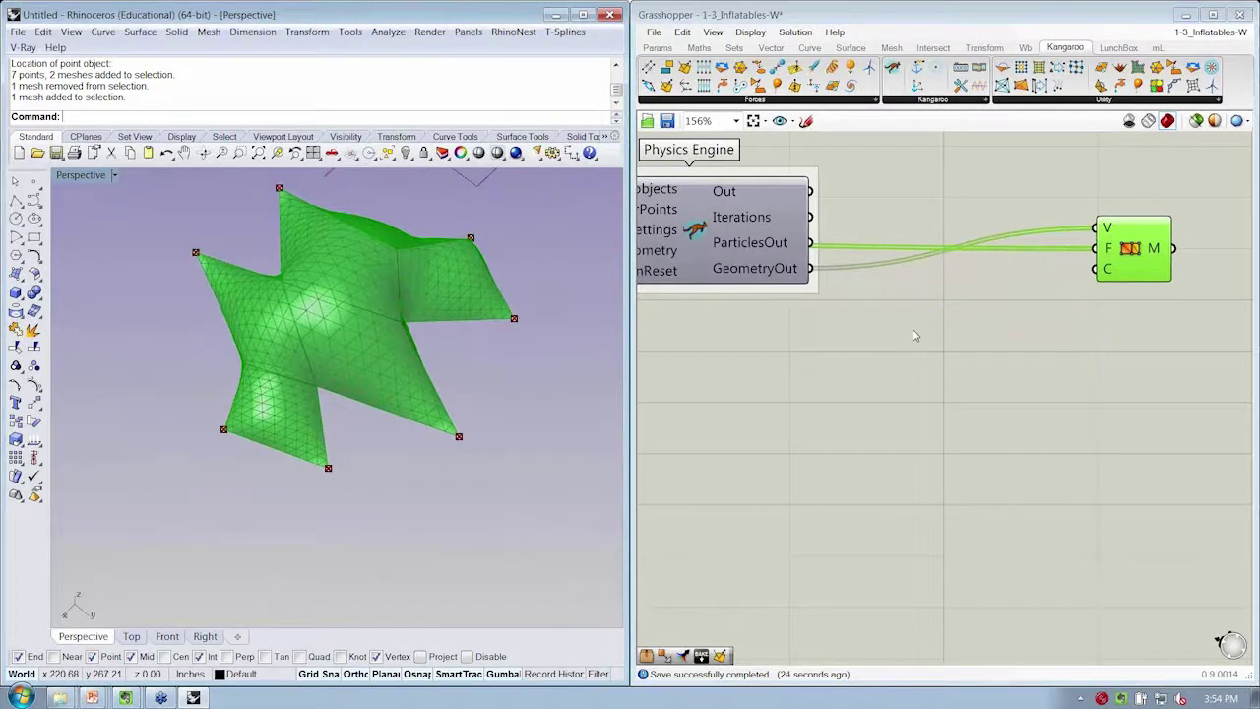
right_click_drag(195, 492, 281, 444)
scroll(245, 416, "up", 5)
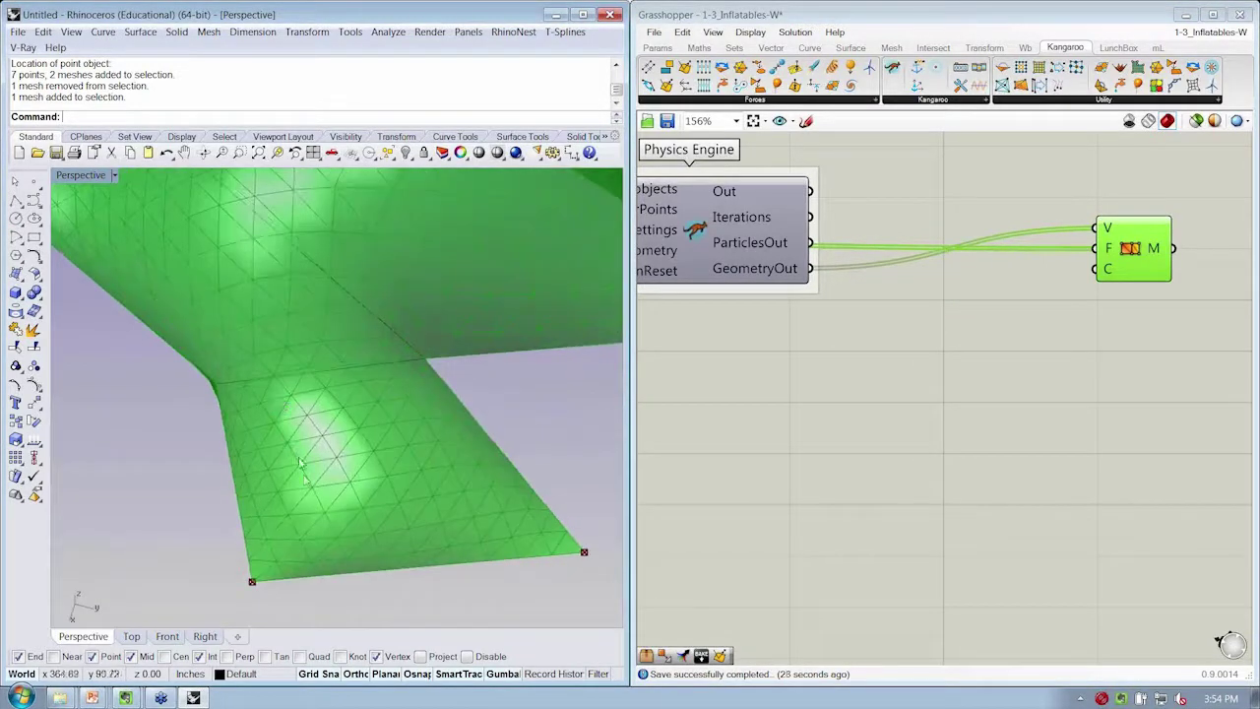
scroll(1051, 300, "down", 5)
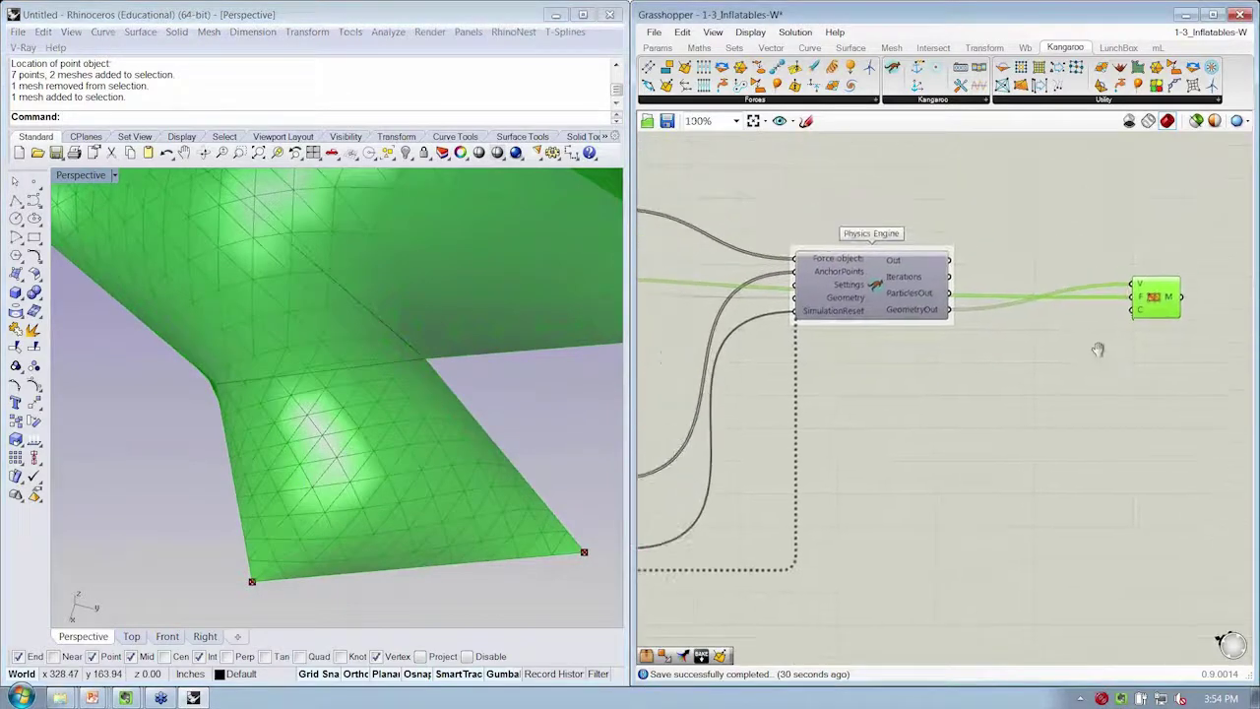
right_click_drag(1047, 233, 1100, 216)
right_click_drag(740, 263, 871, 267)
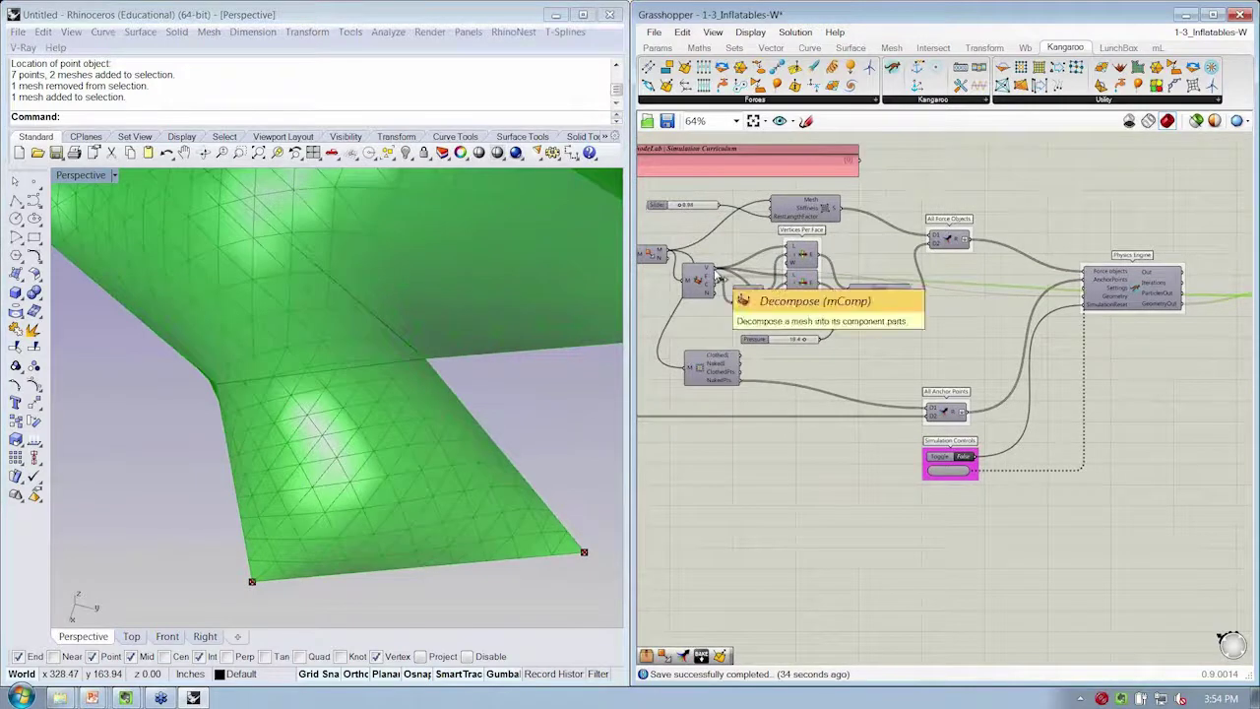
left_click(658, 48)
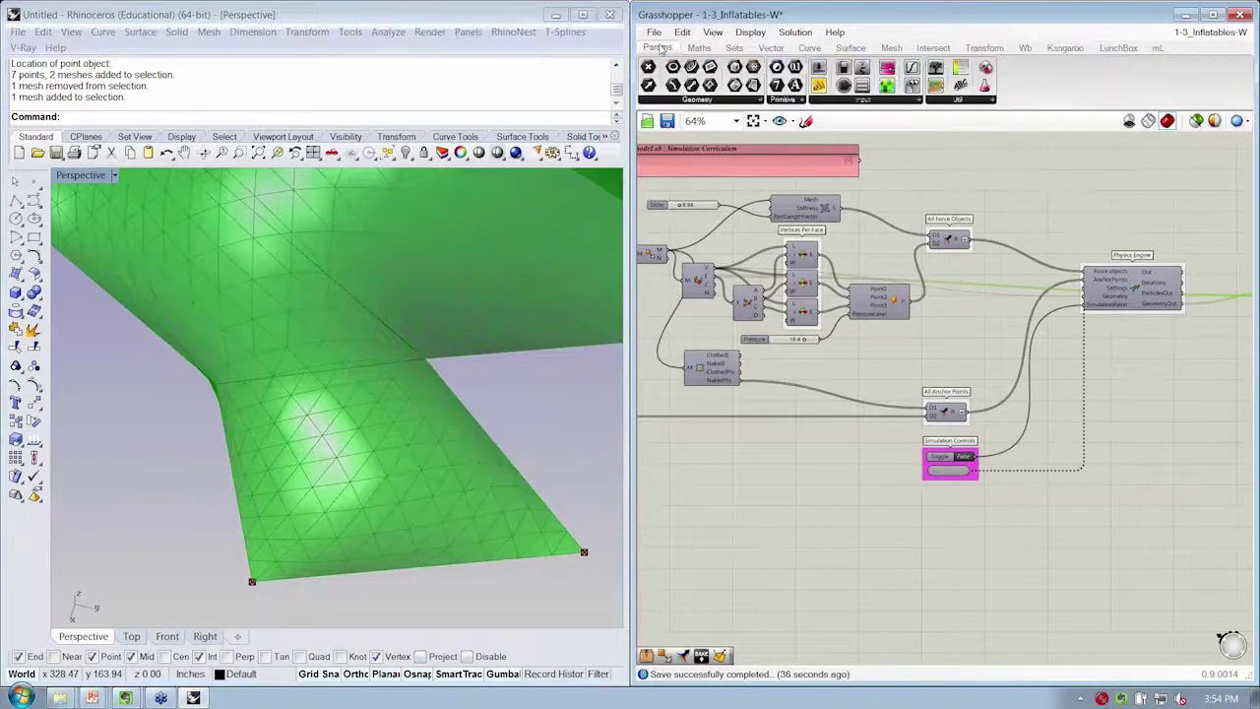
left_click(1172, 330)
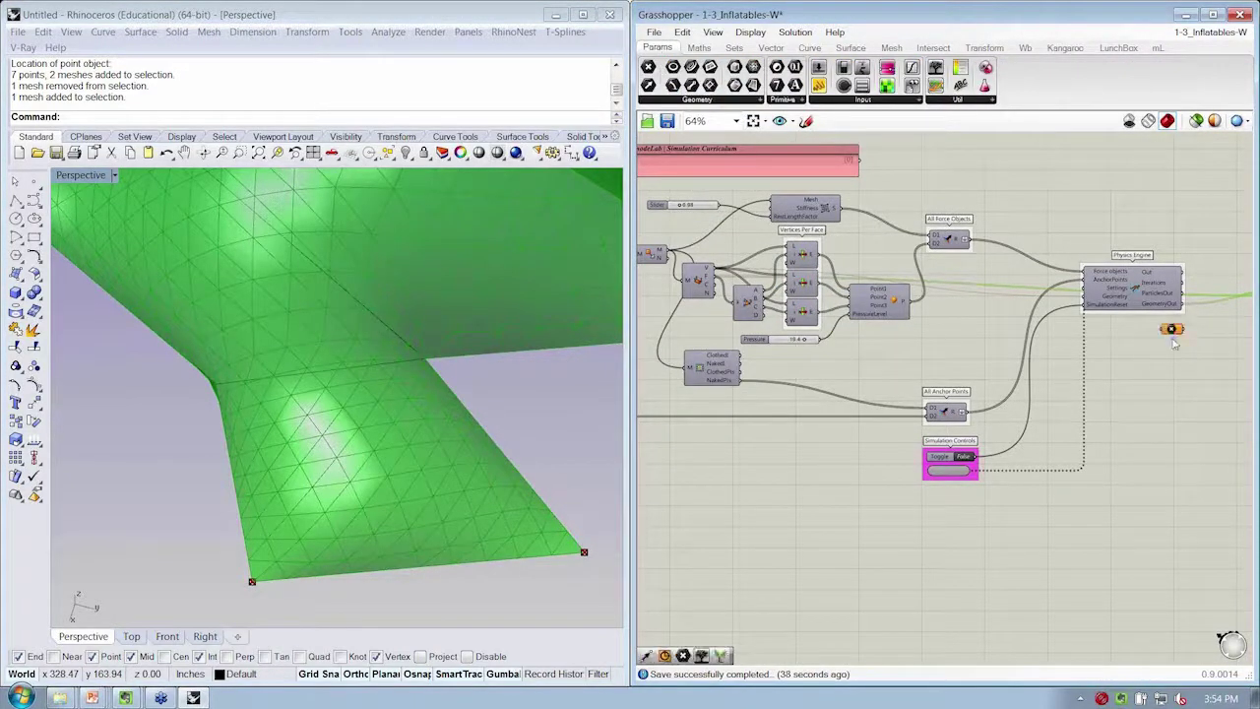
left_click_drag(785, 271, 1163, 330)
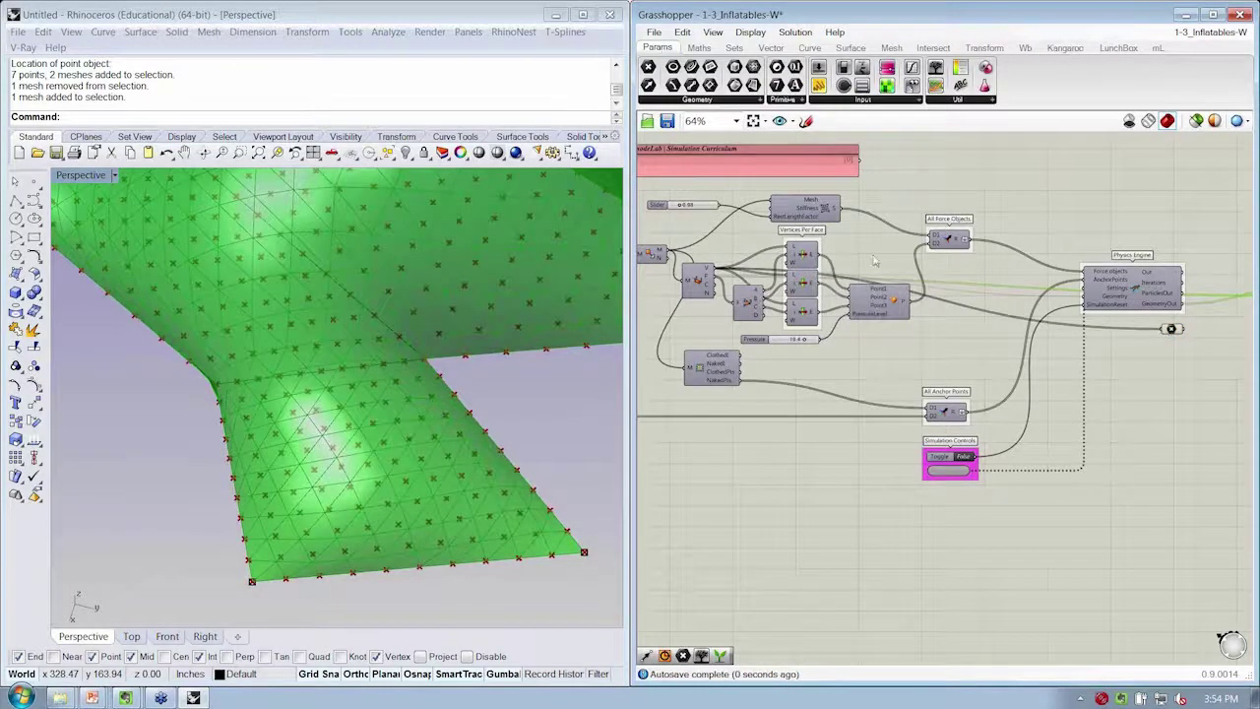
Group the new Point parameter, name the group "Original Vertices" and shift it slightly beneath the physics engine.
scroll(874, 261, "up", 5)
left_click(868, 327)
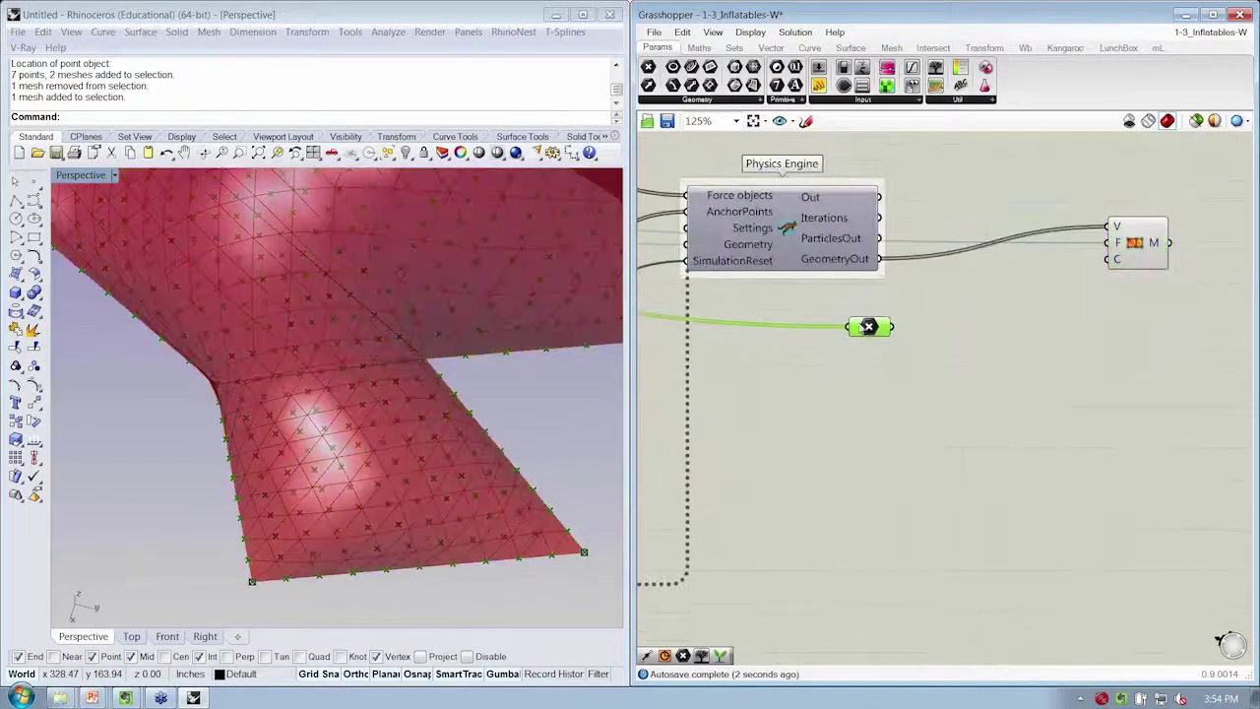
right_click(895, 346)
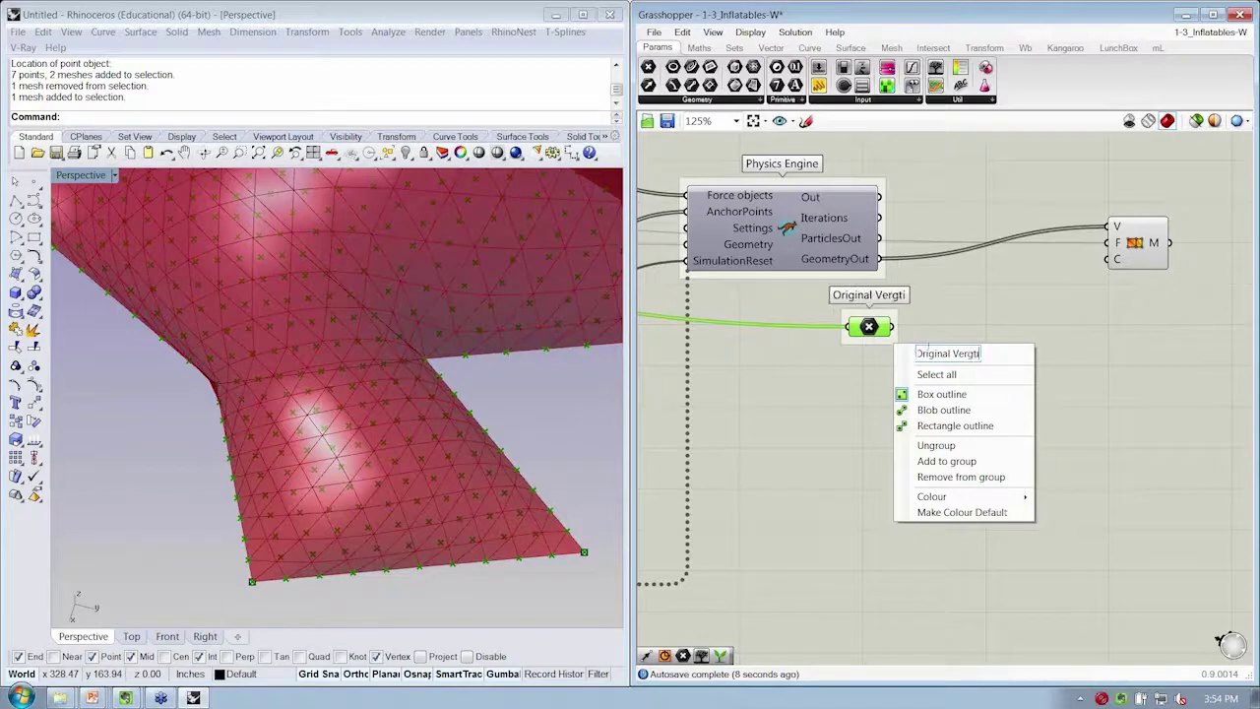
type("Original Vertices")
key("Return")
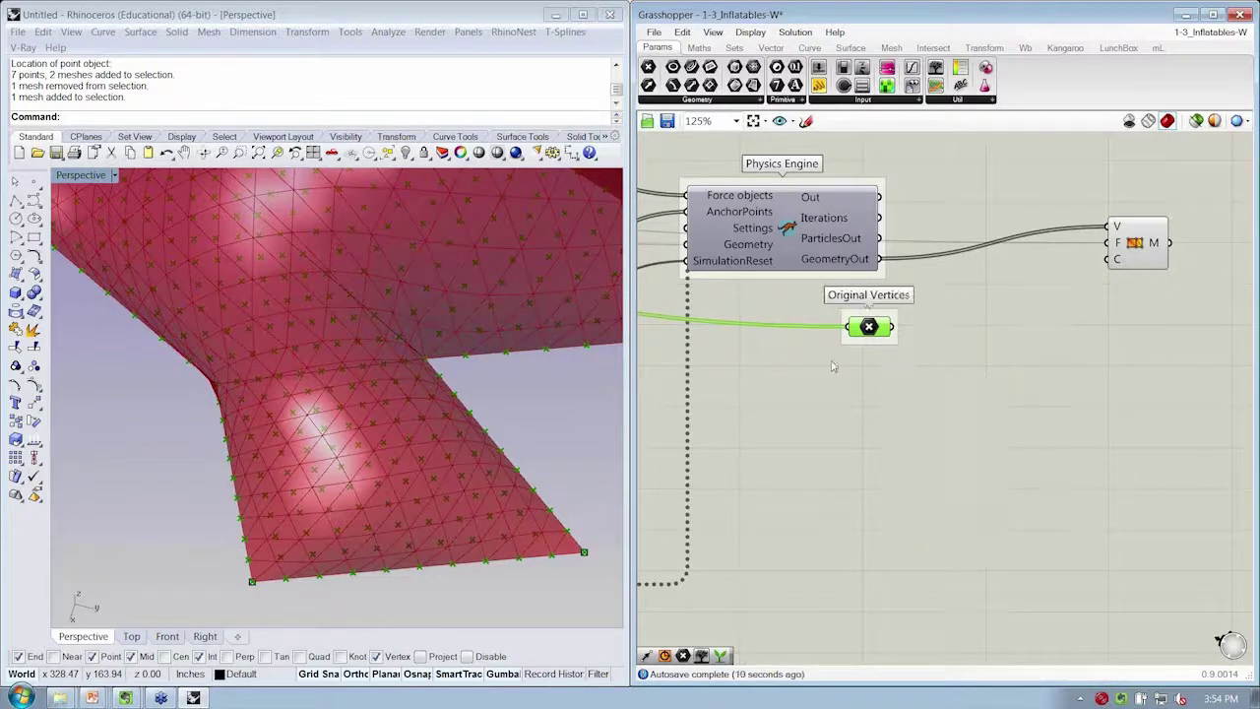
left_click_drag(869, 326, 859, 328)
left_click(899, 313)
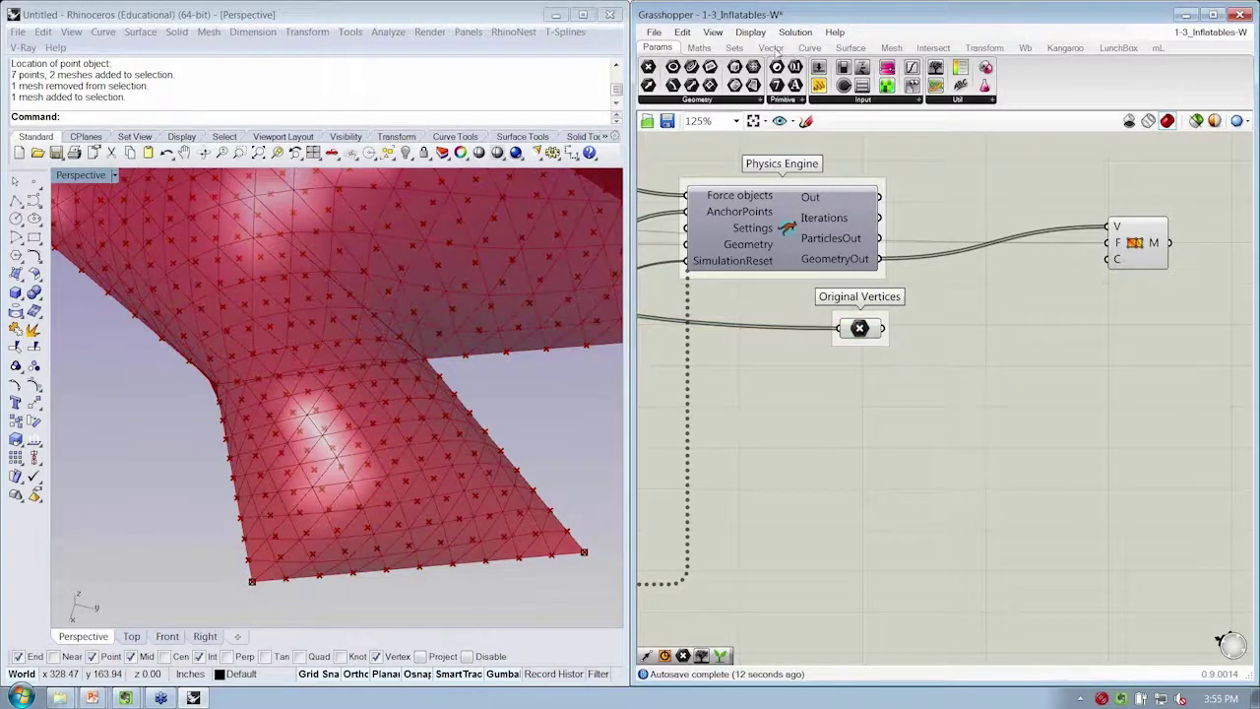
Add a Distance component, wiring the physics engine's GeometryOut to A and the original vertices to B.
left_click(772, 49)
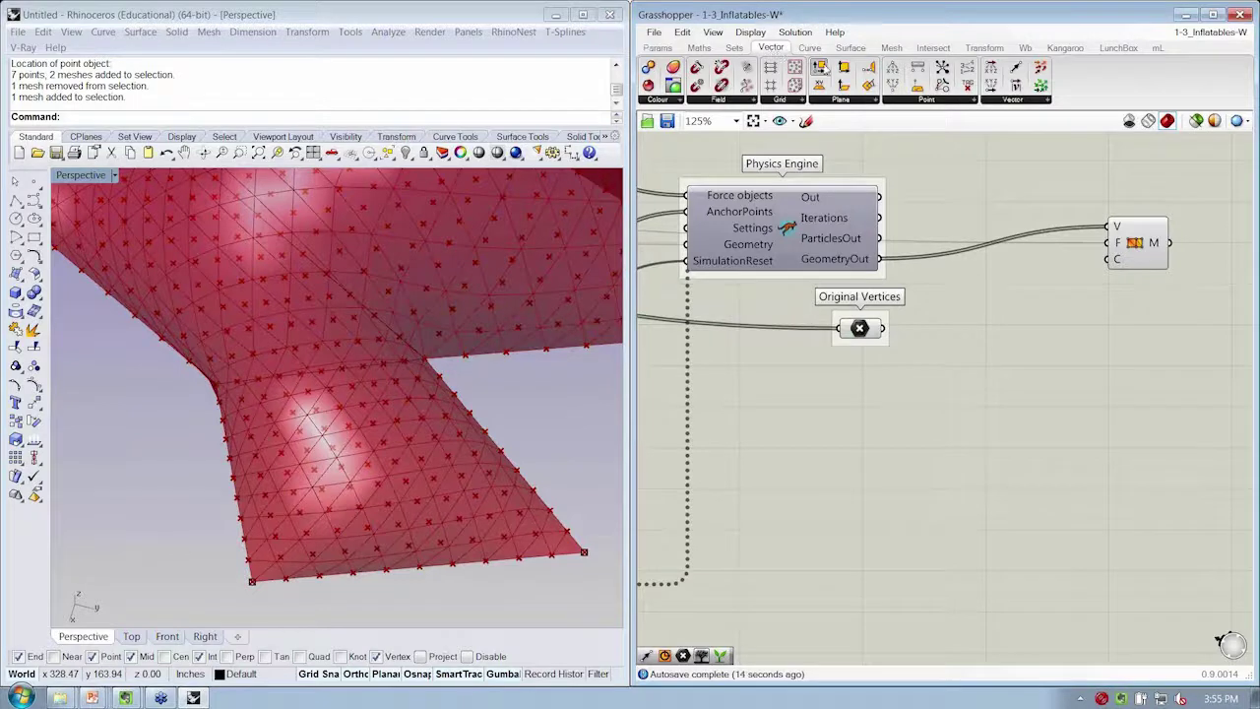
left_click(943, 100)
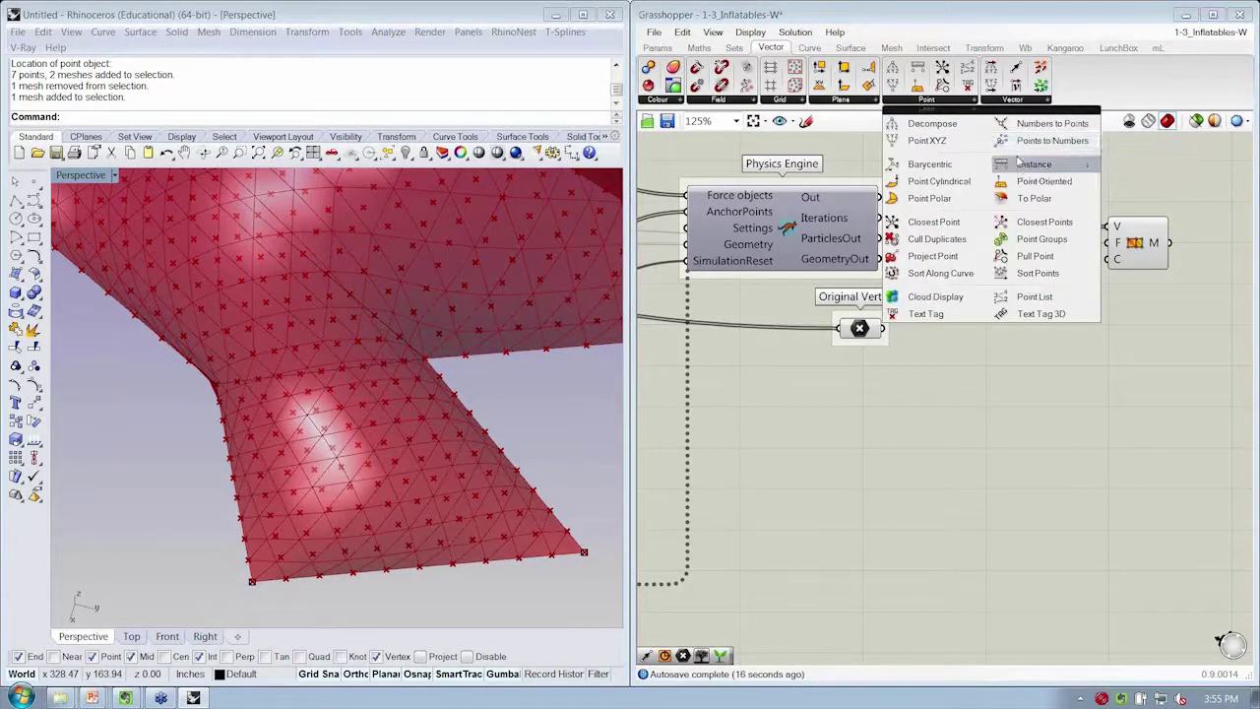
left_click(1026, 164)
left_click(983, 293)
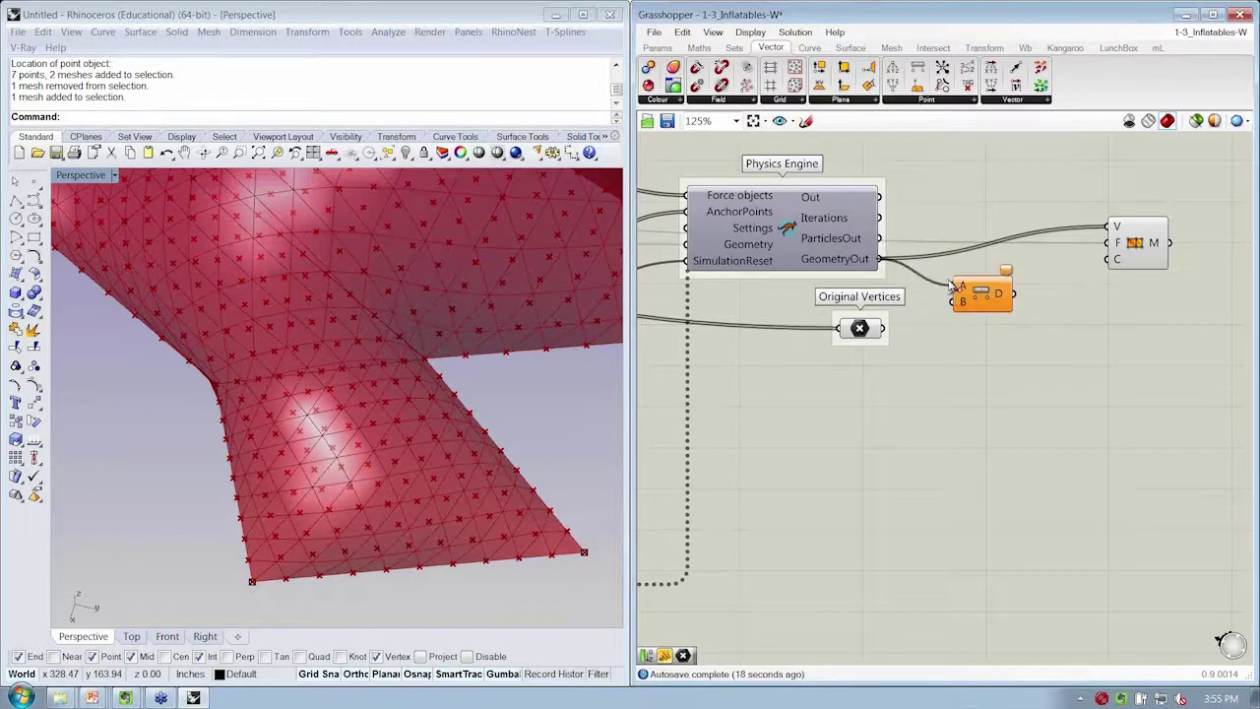
left_click_drag(886, 335, 884, 329)
left_click_drag(977, 299, 961, 306)
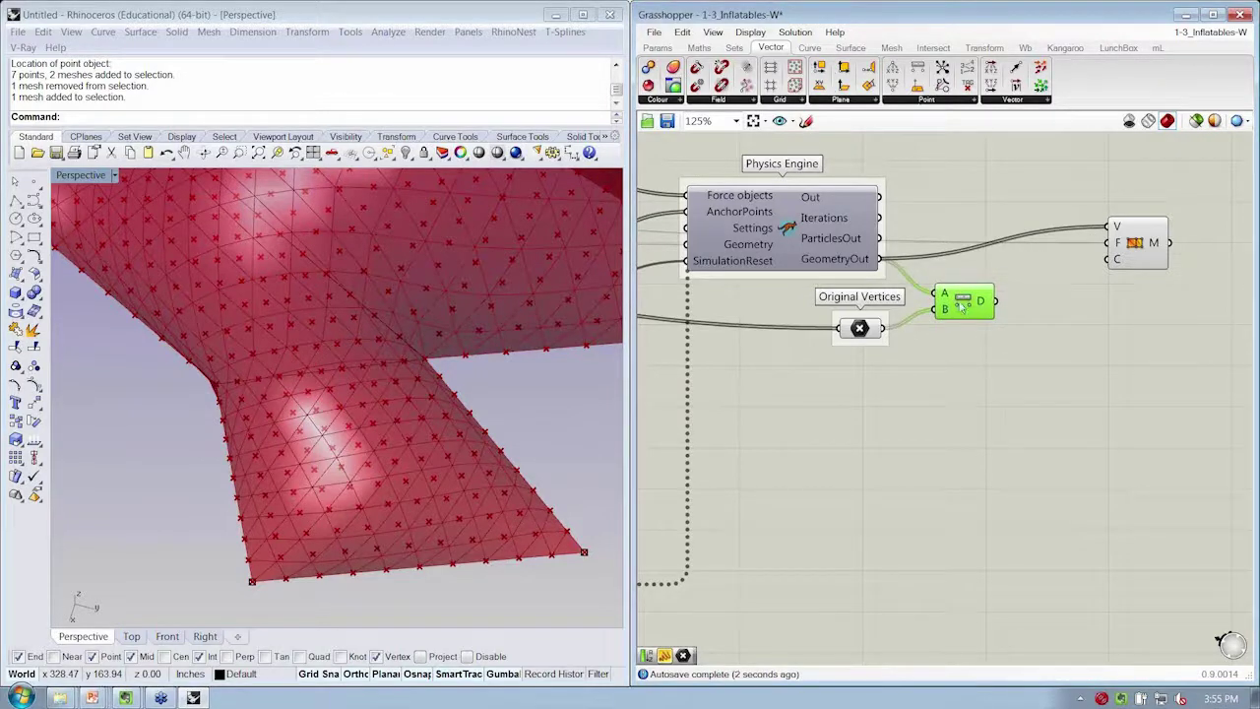
Add a Bounds component for the distances, connect its domain to a Domain Components component, and align the Distance component with them.
right_click_drag(1027, 299, 809, 267)
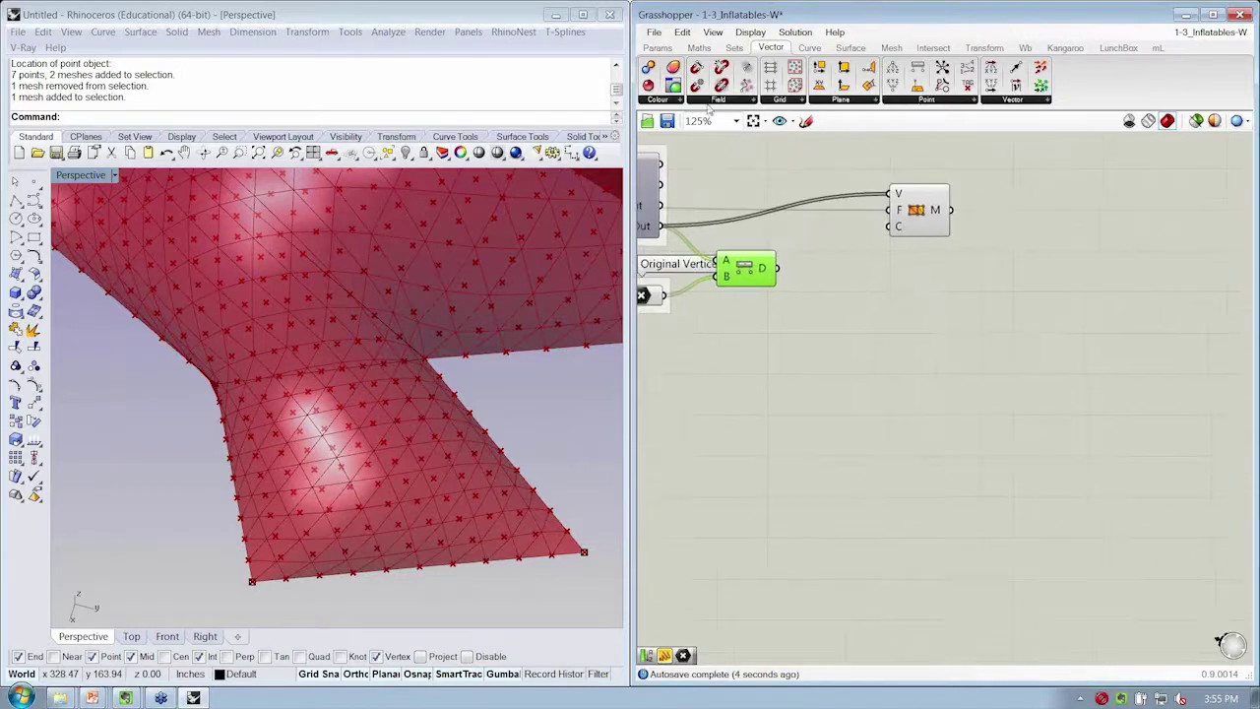
left_click(666, 47)
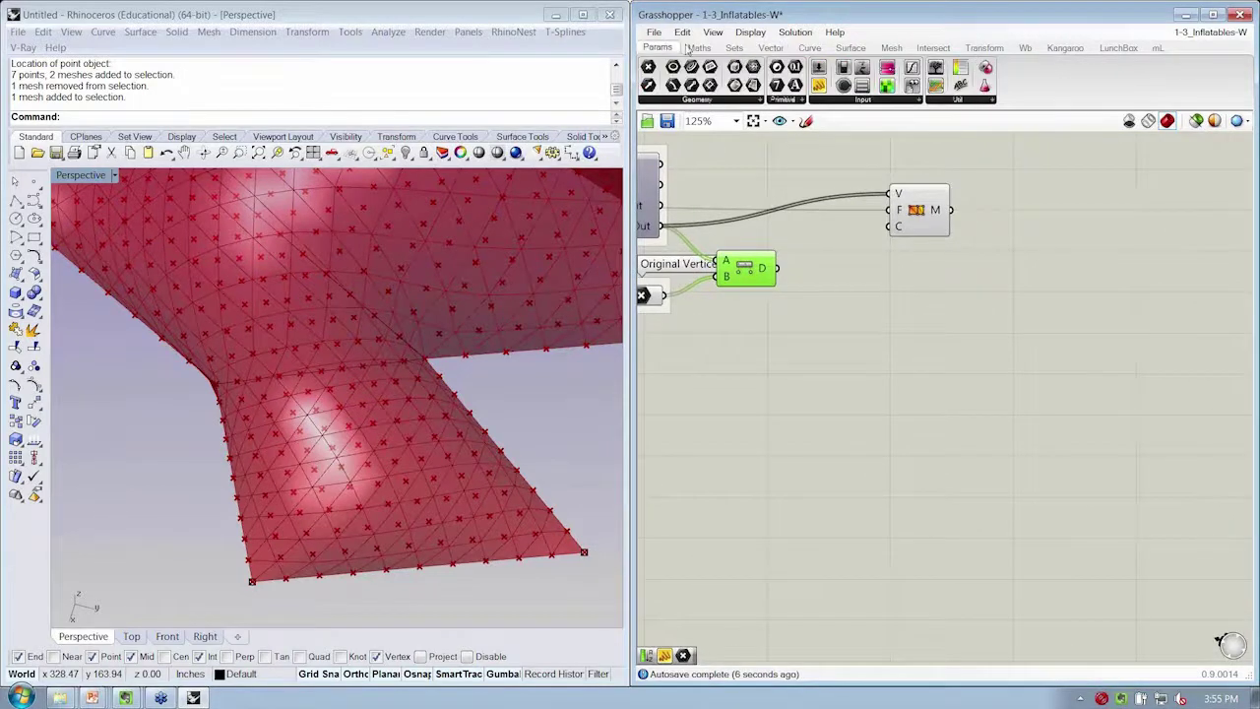
left_click(696, 48)
left_click(654, 99)
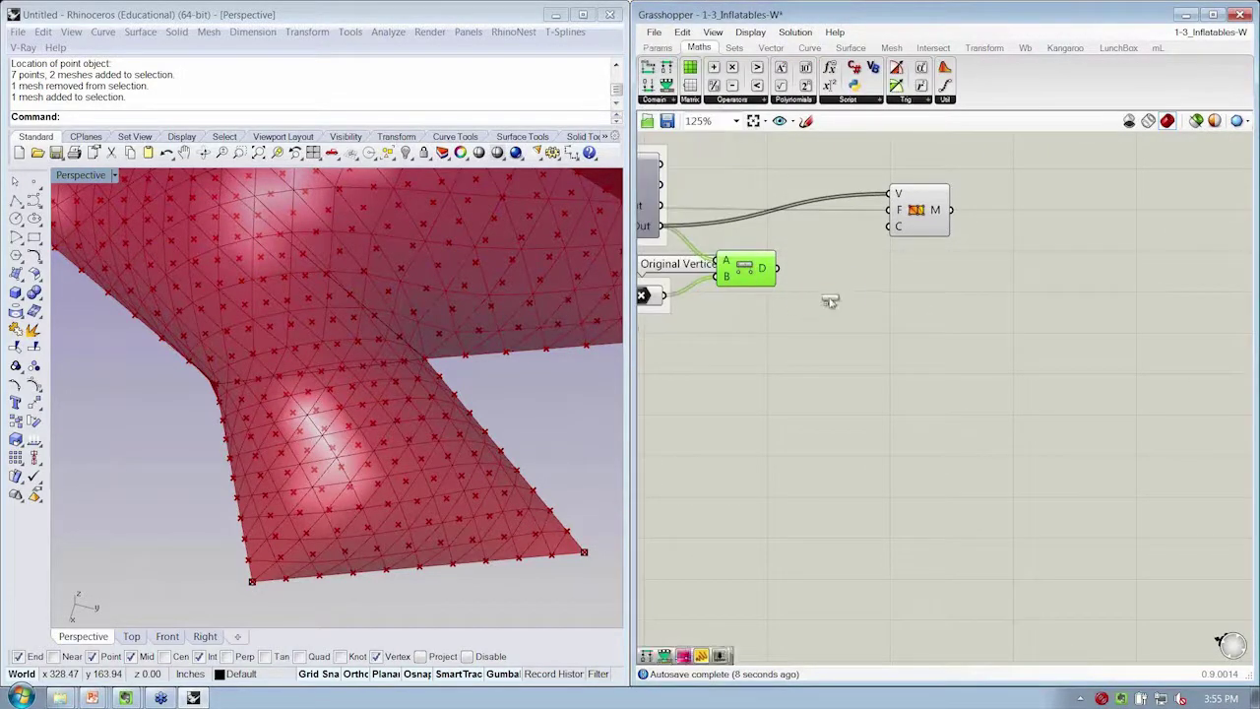
left_click(668, 102)
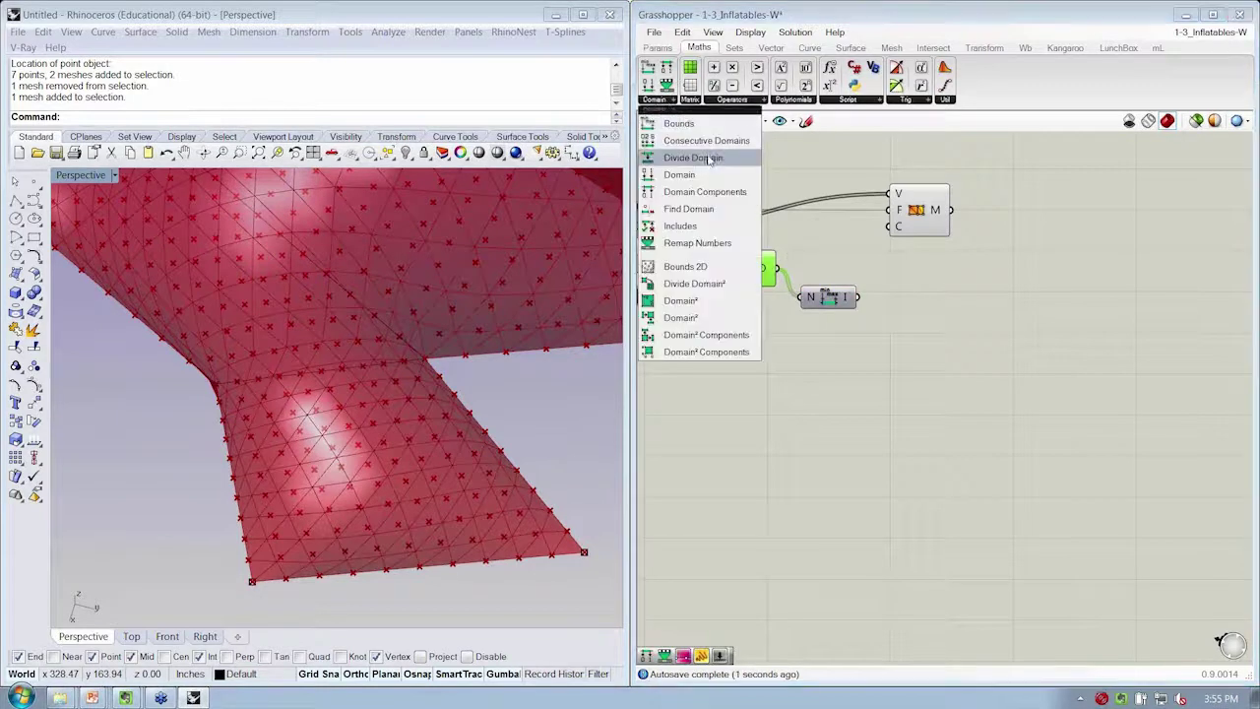
left_click_drag(701, 176, 894, 307)
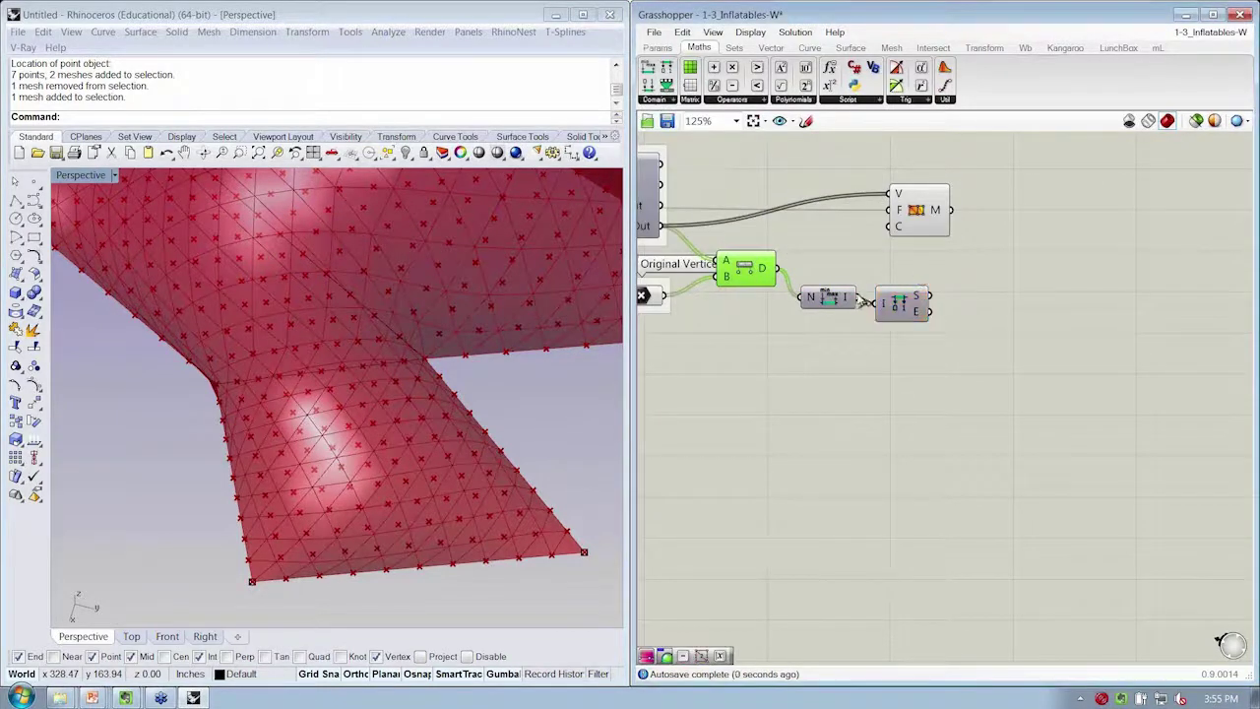
left_click_drag(741, 277, 740, 299)
Place a Gradient control below the domain components.
left_click(666, 49)
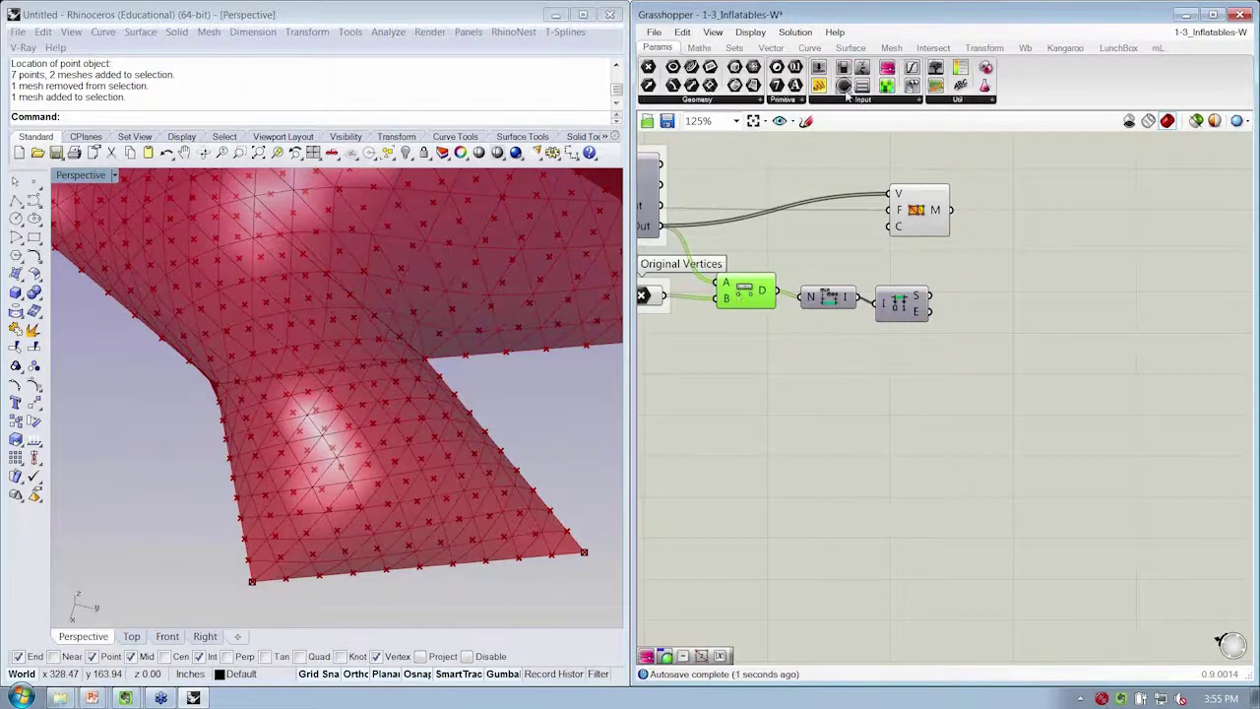
left_click_drag(887, 69, 941, 376)
right_click(943, 388)
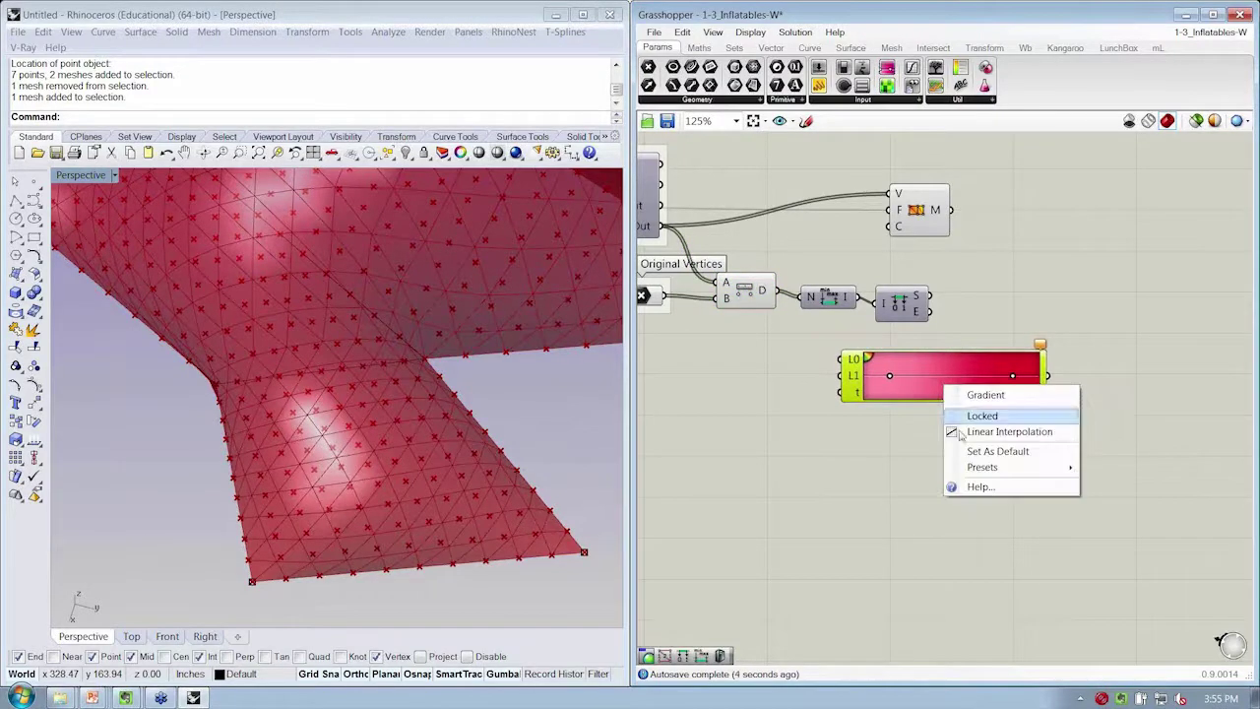
left_click(889, 377)
double_click(889, 377)
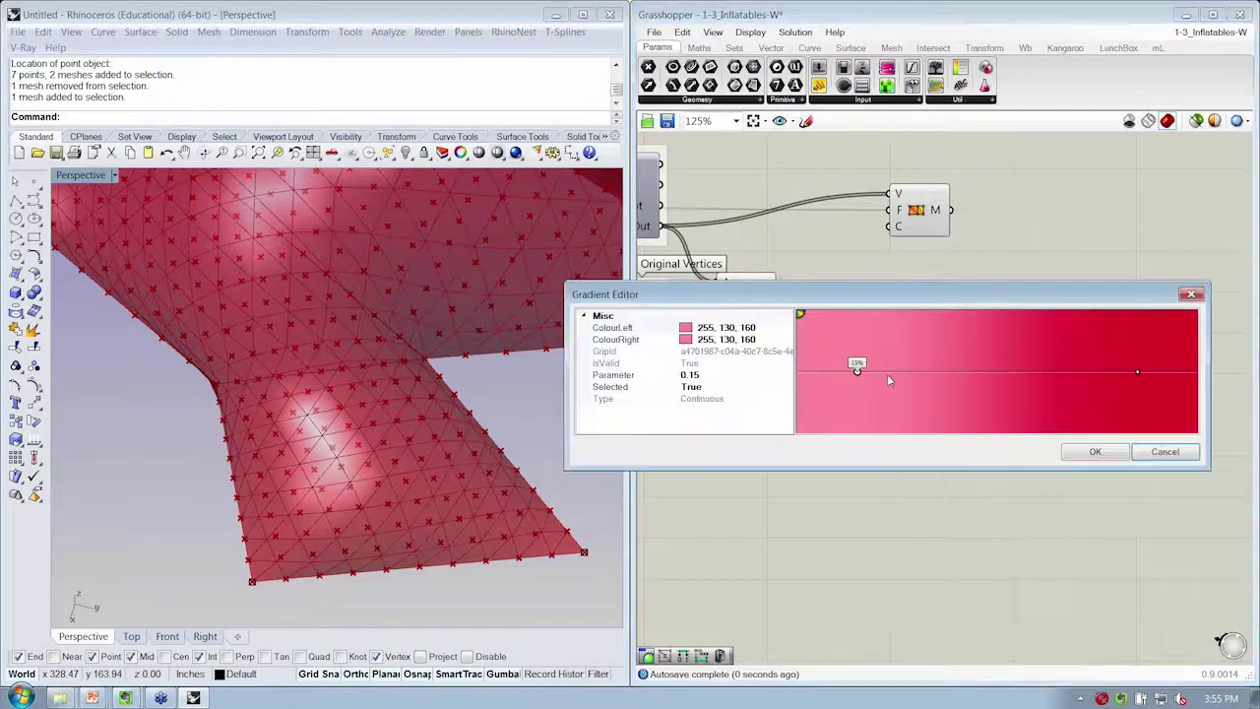
left_click(764, 329)
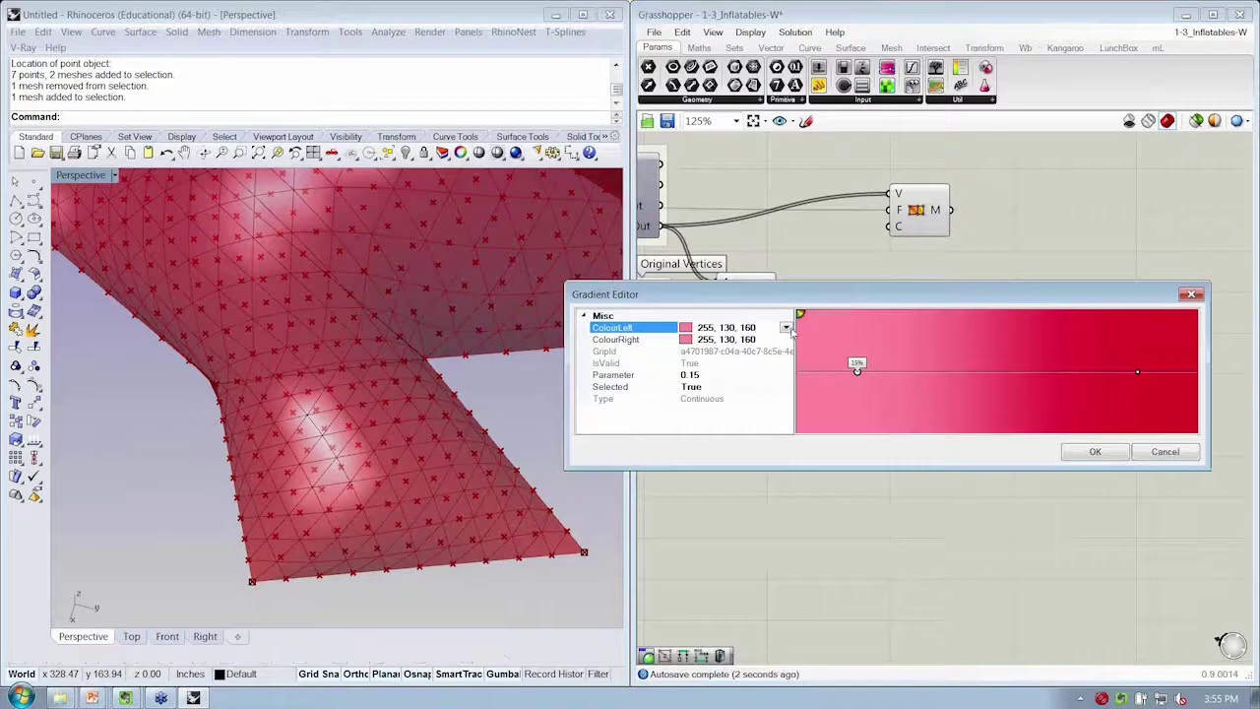
left_click(786, 328)
left_click(674, 363)
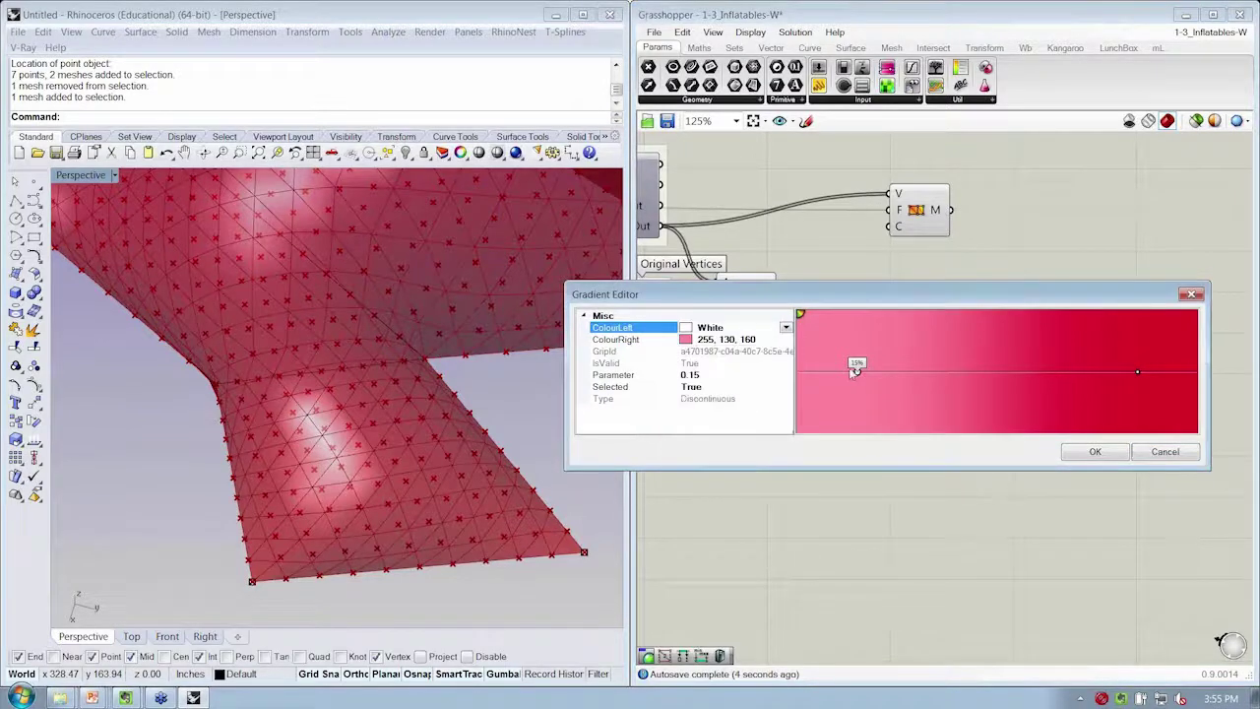
left_click(729, 338)
left_click(786, 340)
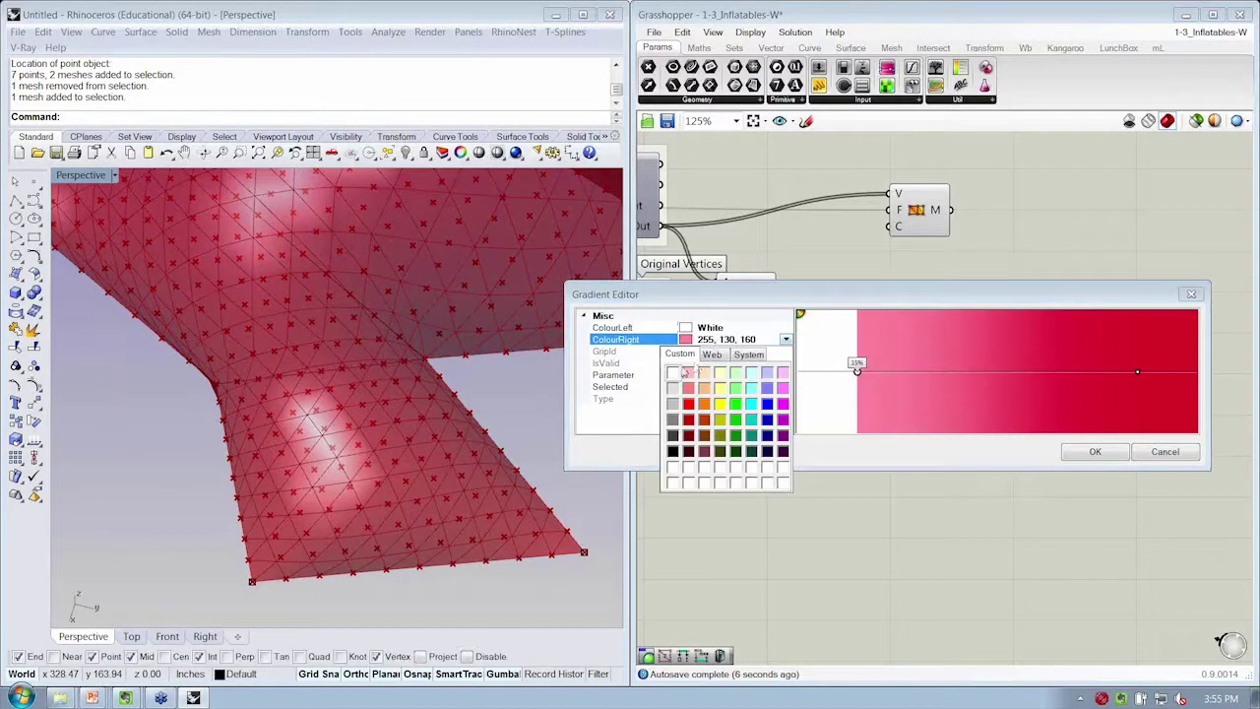
left_click(674, 375)
left_click_drag(858, 372, 797, 373)
left_click(1081, 369)
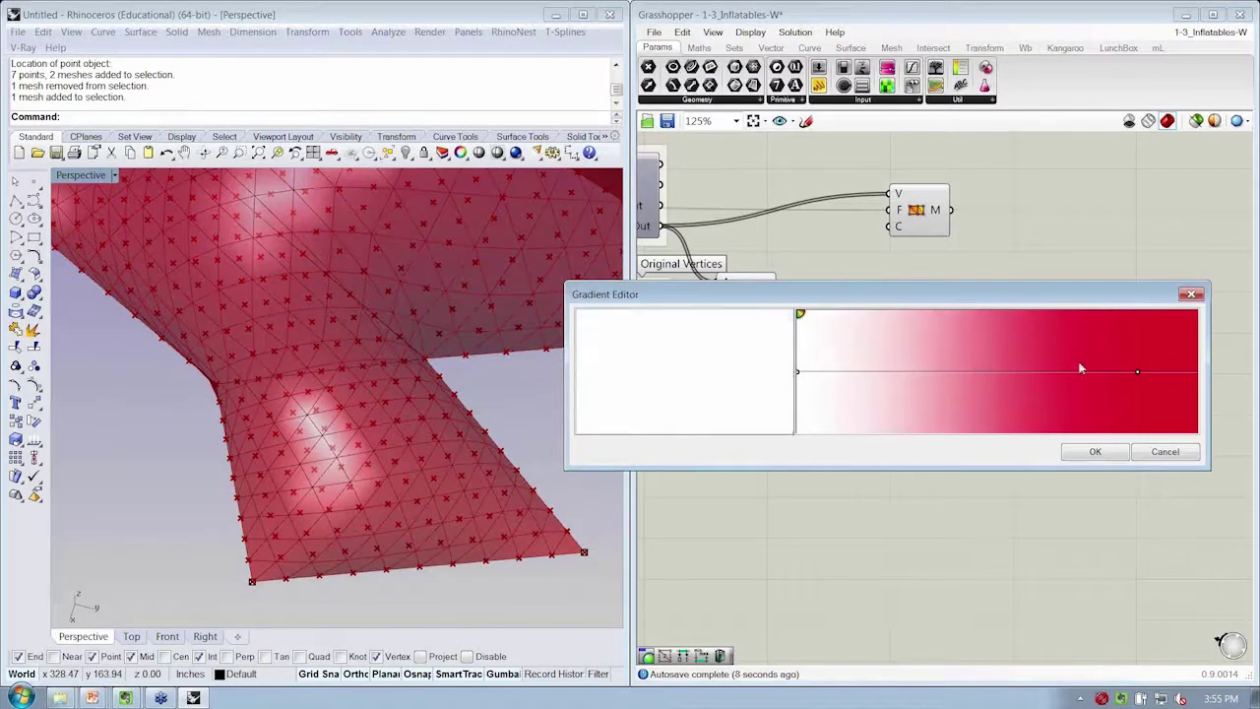
left_click(1138, 372)
left_click(1138, 372)
left_click(1154, 451)
Set the left colour of the gradient's 85% grip to Fuchsia and its right colour to 192, 0, 192.
scroll(1019, 382, "up", 4)
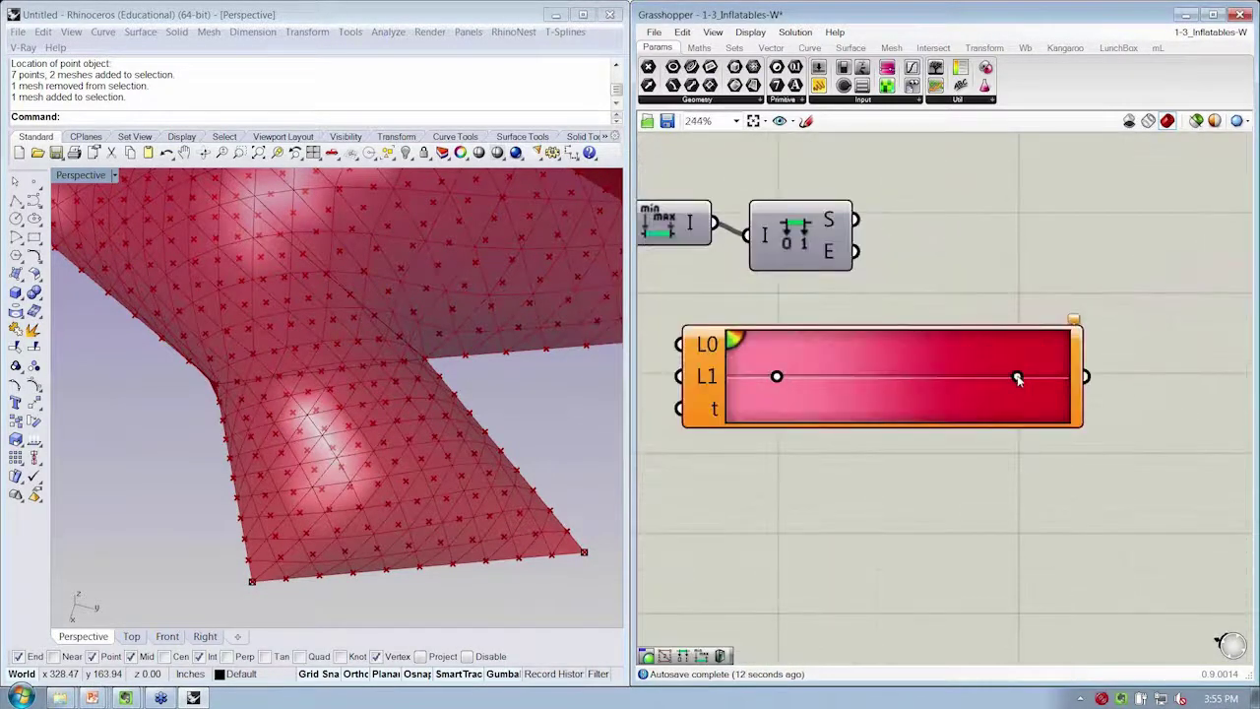
double_click(1018, 380)
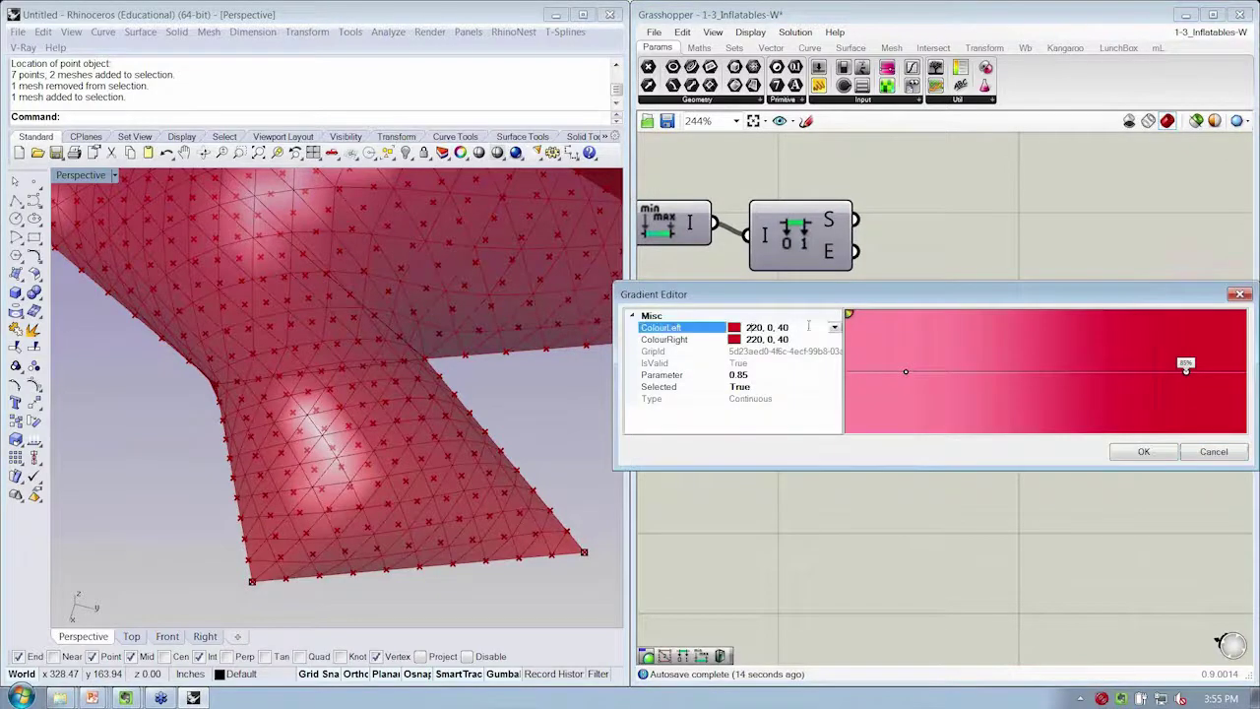
left_click(834, 328)
left_click(831, 394)
left_click(773, 340)
left_click(834, 340)
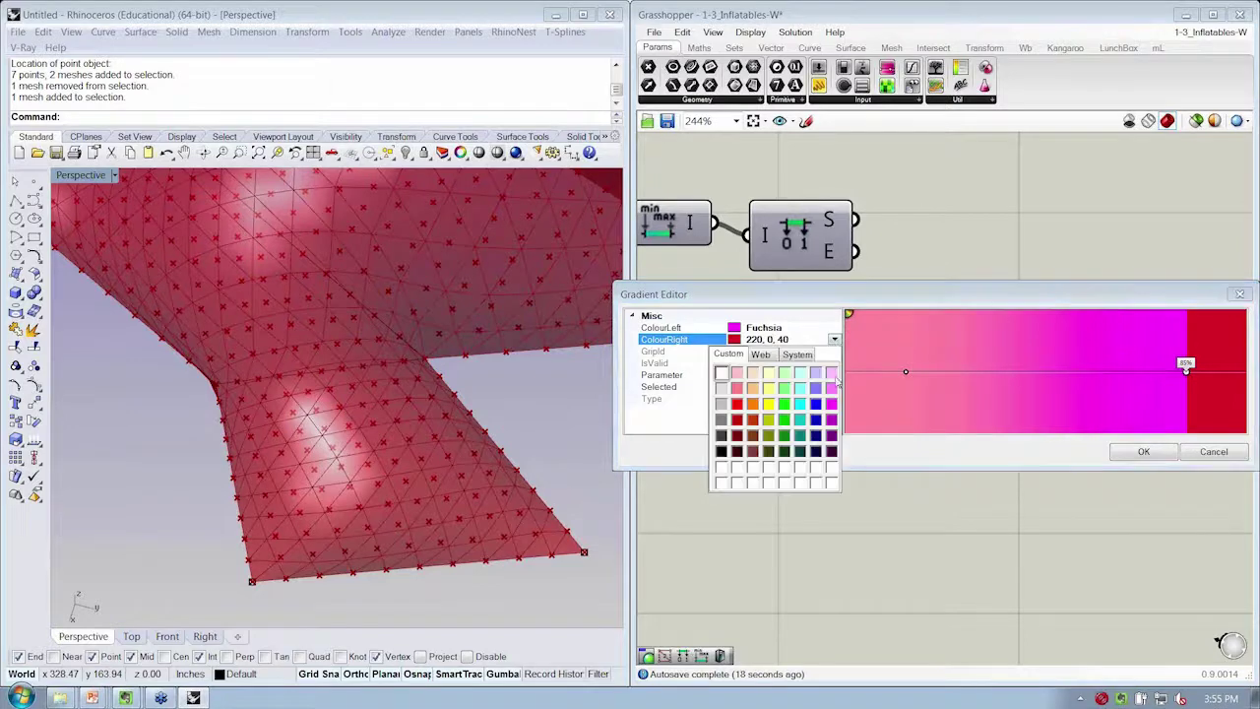
left_click(832, 420)
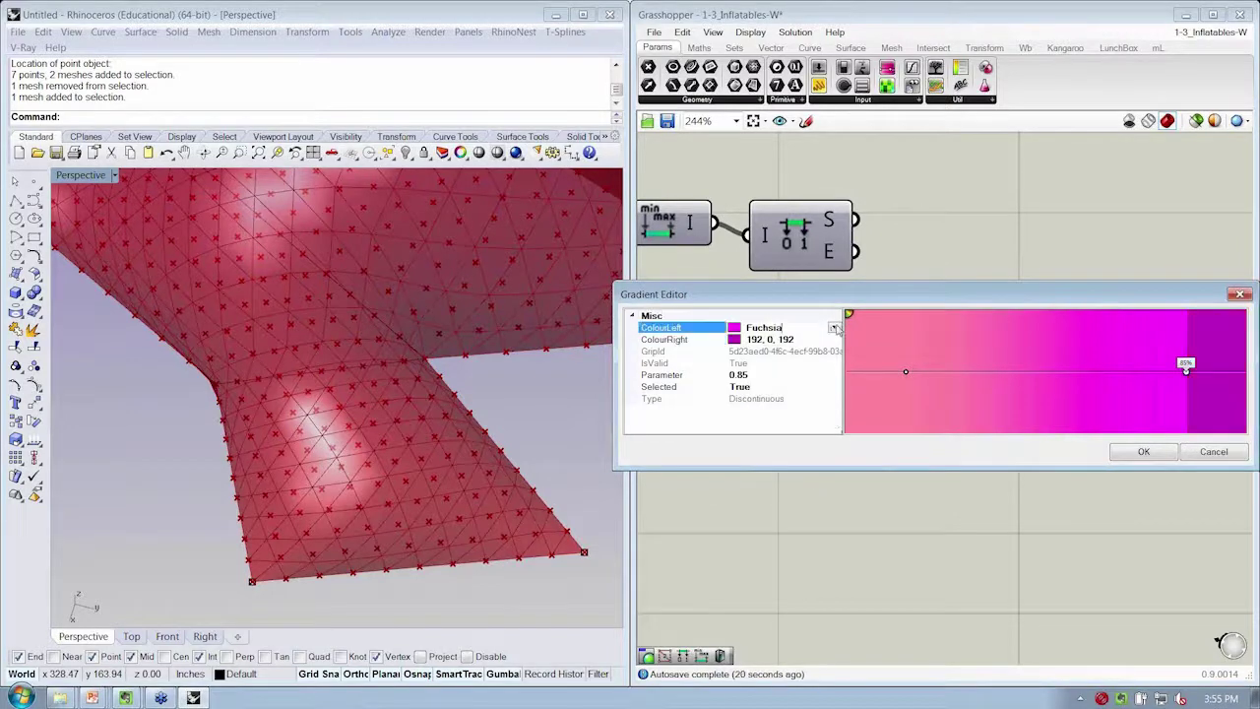
Change the grip's right colour to Fuchsia, move the grip to the gradient's far end and accept the edit.
left_click(834, 327)
left_click(813, 454)
left_click(788, 339)
left_click(834, 340)
left_click(832, 403)
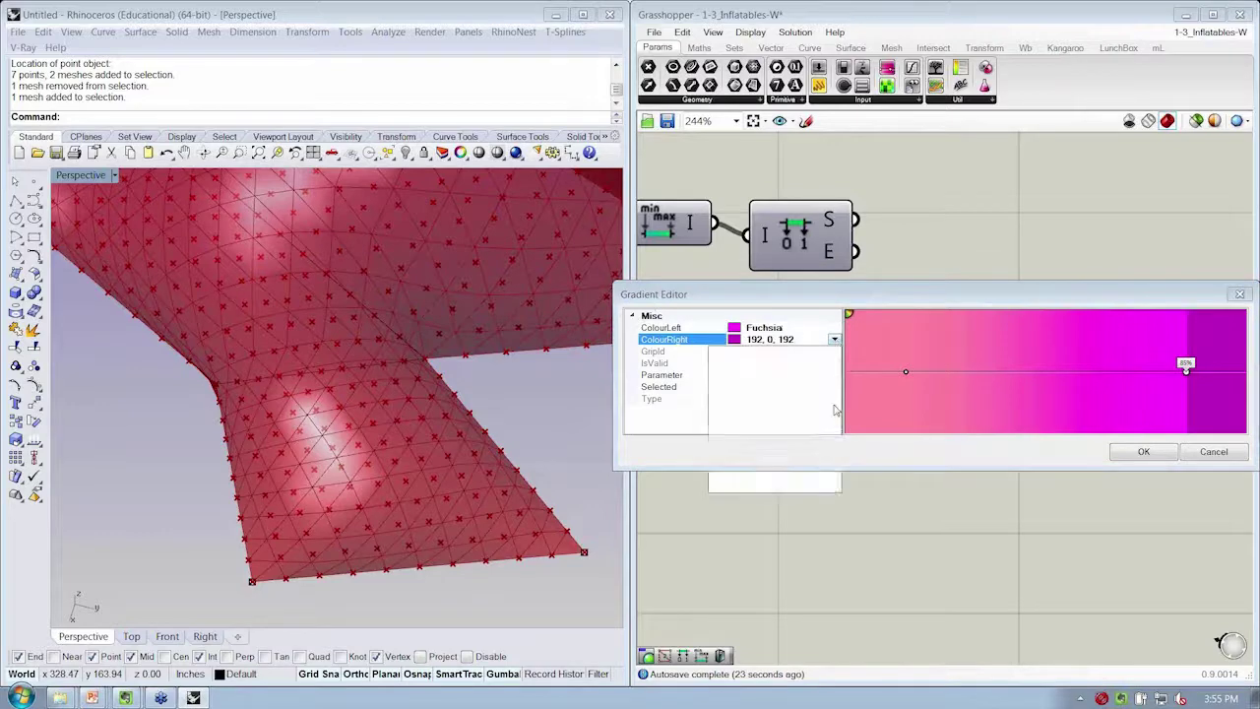
left_click_drag(1186, 375, 1244, 382)
left_click(1160, 453)
Move the Gradient beside the domain components and wire S to L0, E to L1 and the distances to t.
scroll(923, 458, "down", 1)
scroll(925, 463, "down", 2)
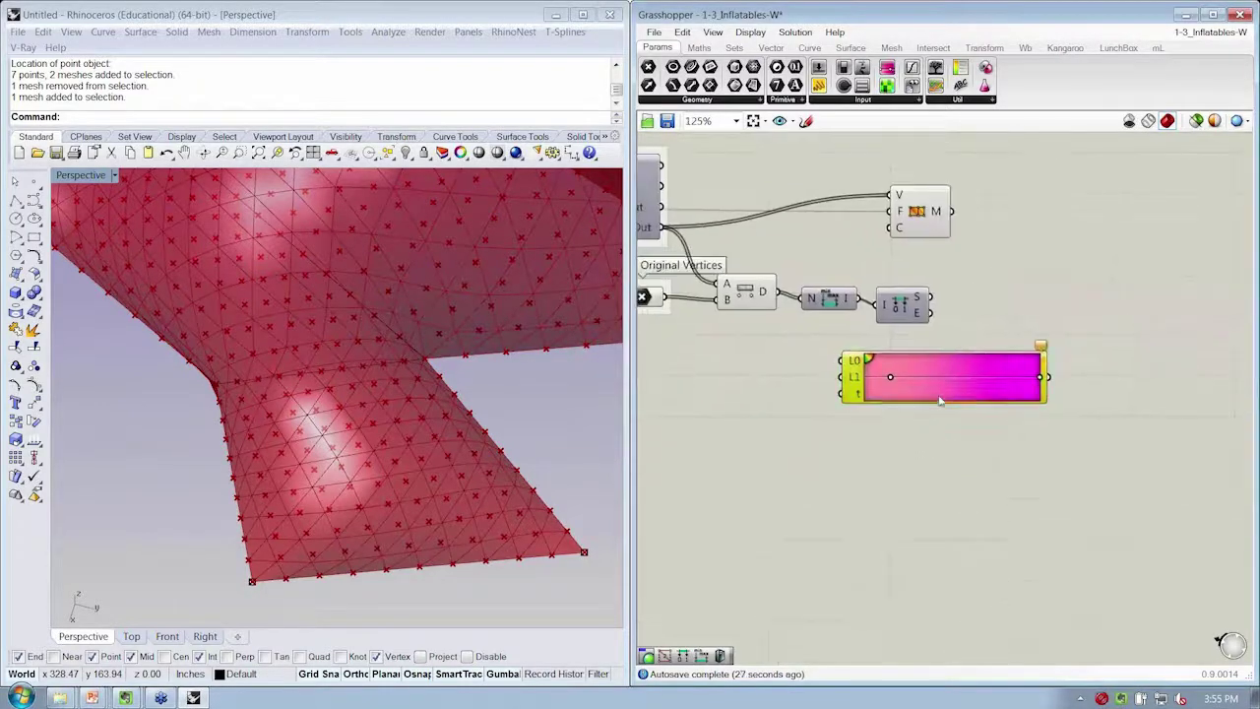
left_click_drag(940, 398, 1050, 386)
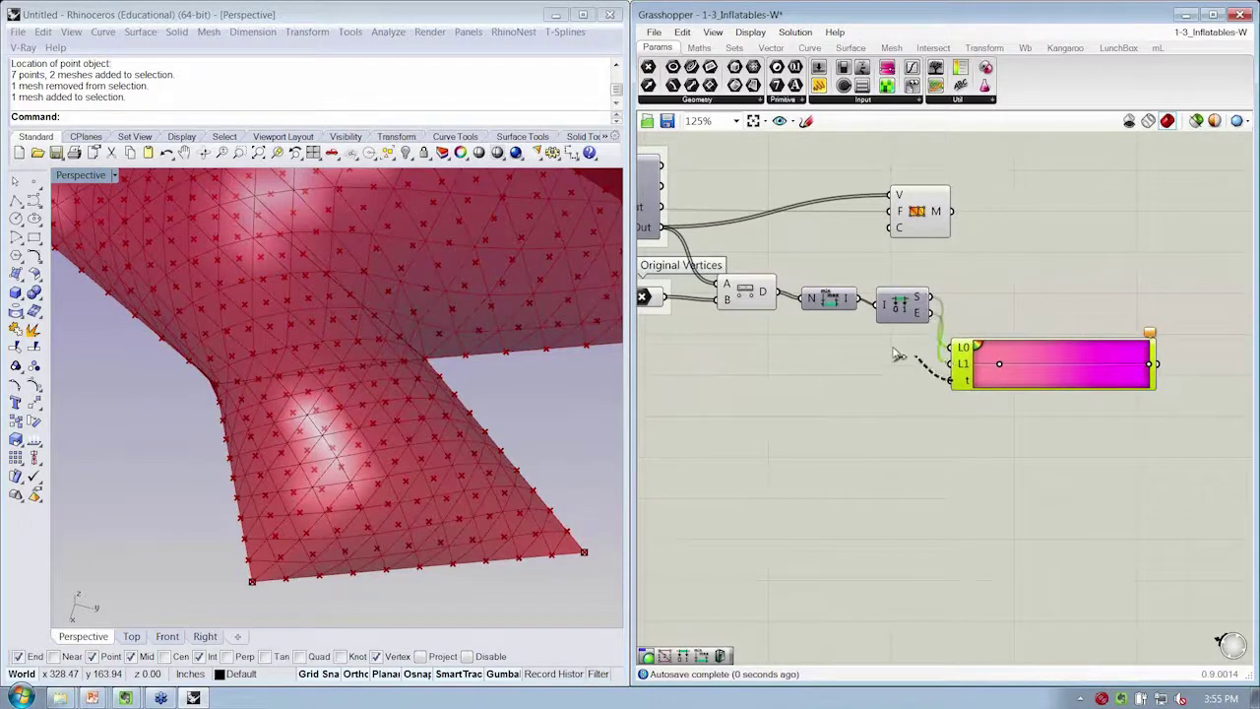
left_click_drag(829, 298, 898, 289)
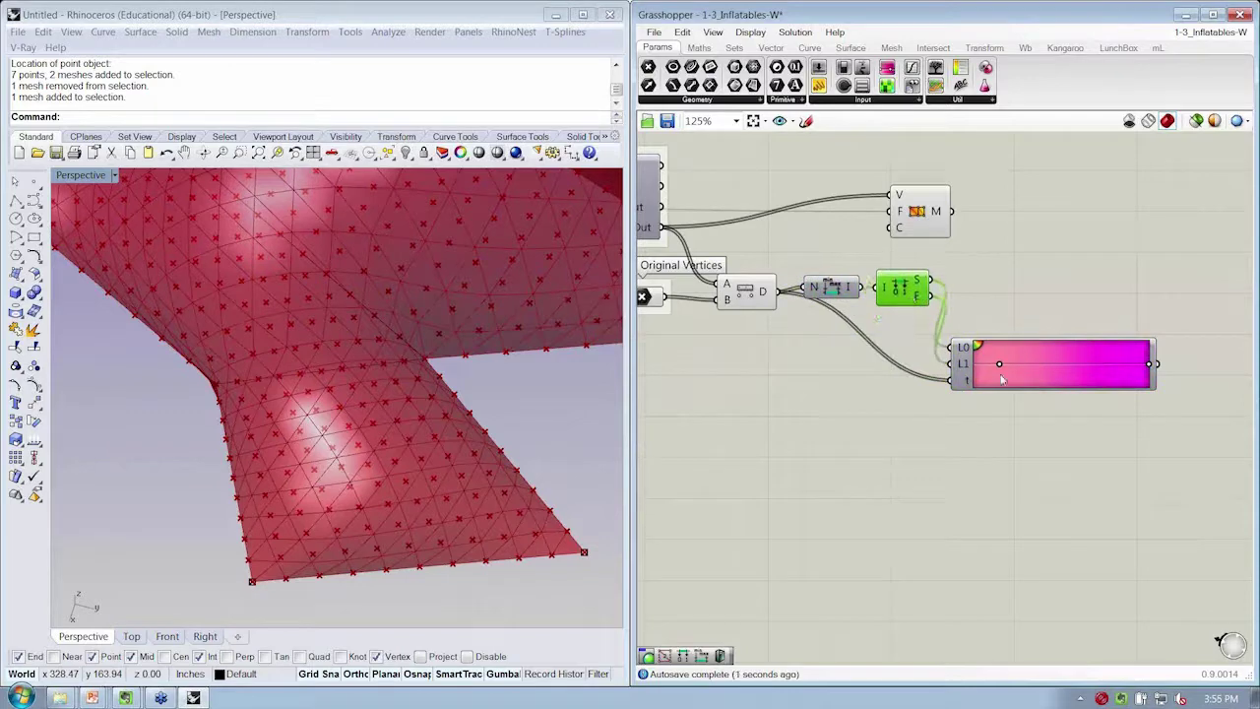
Connect the Gradient's output to the mesh component's C input and move the mesh component beyond the gradient.
left_click_drag(986, 386, 1040, 317)
left_click_drag(1145, 309, 895, 227)
scroll(997, 303, "down", 4)
left_click_drag(997, 303, 1046, 313)
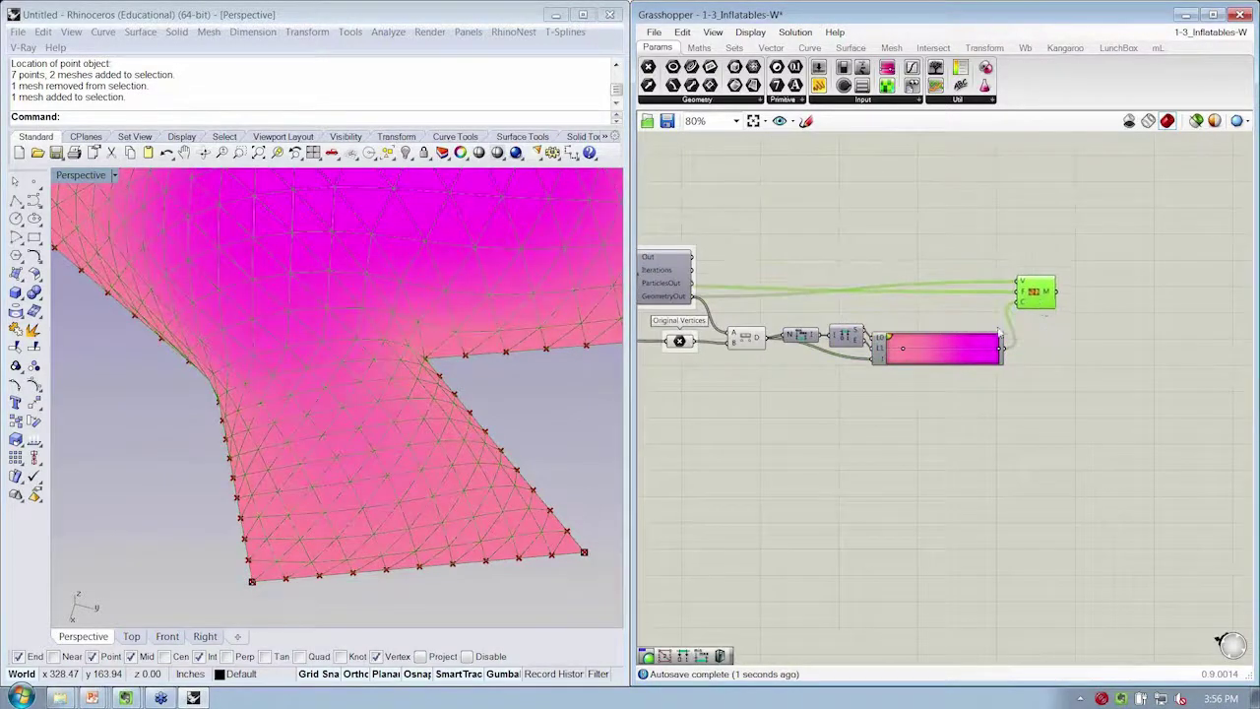
Turn off the preview of the Original Vertices point parameter and the Distance component.
left_click_drag(766, 406, 645, 301)
middle_click(772, 259)
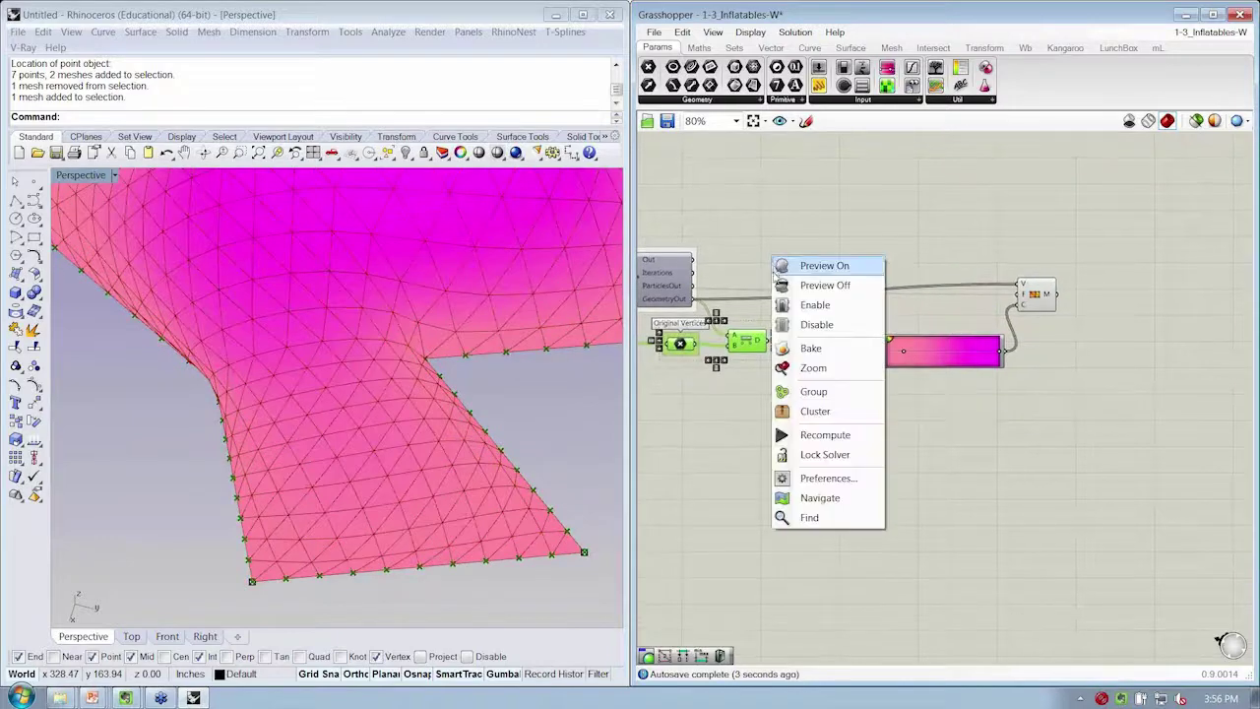
left_click(796, 285)
right_click_drag(364, 379, 251, 419)
scroll(304, 380, "down", 9)
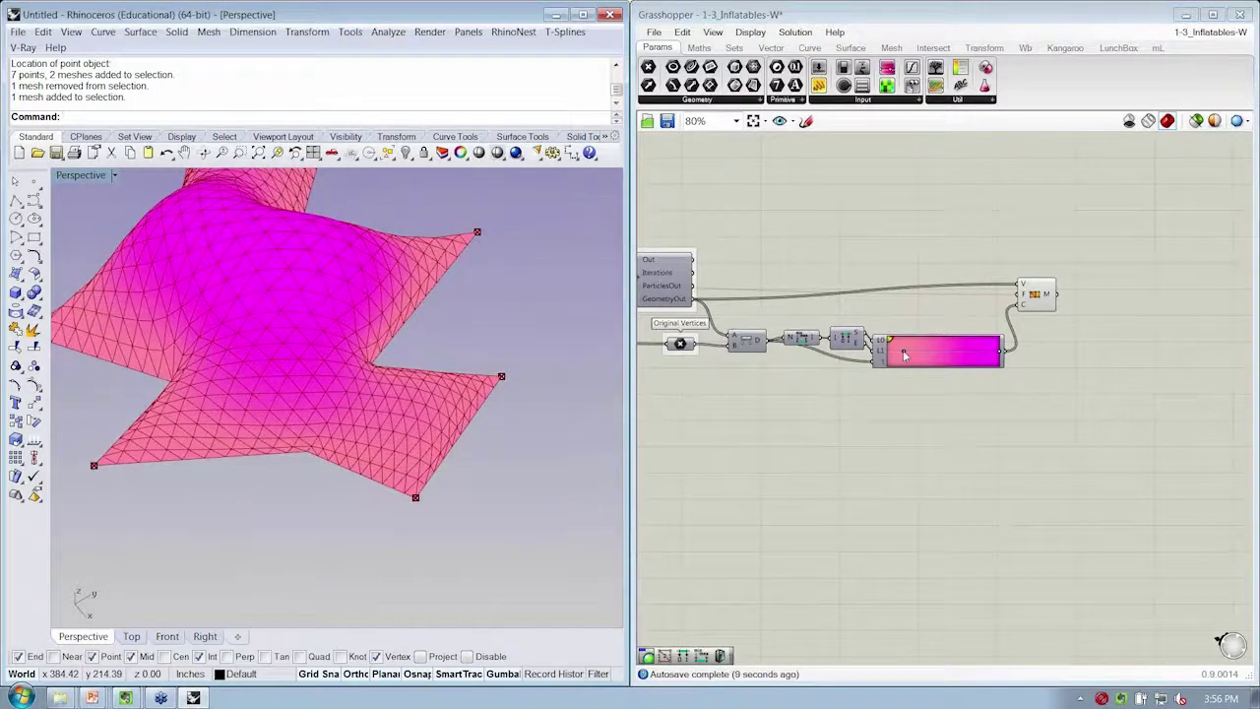
double_click(903, 349)
left_click_drag(861, 346, 800, 313)
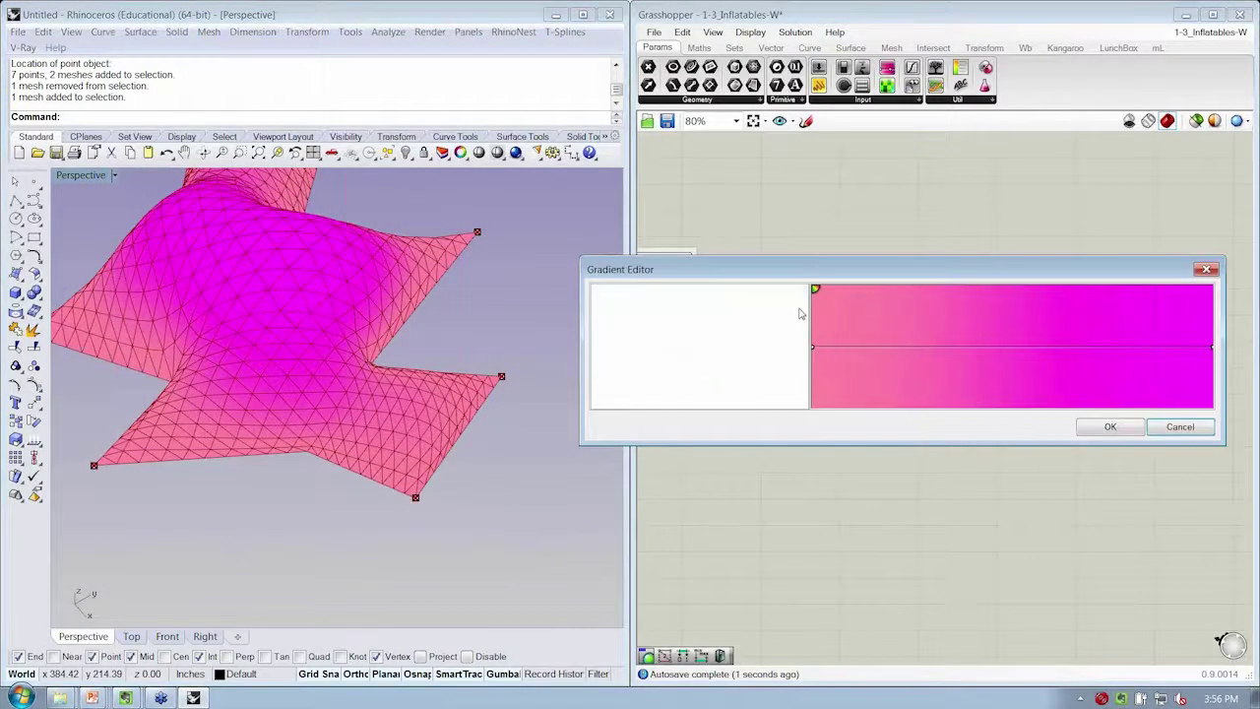
left_click(1182, 429)
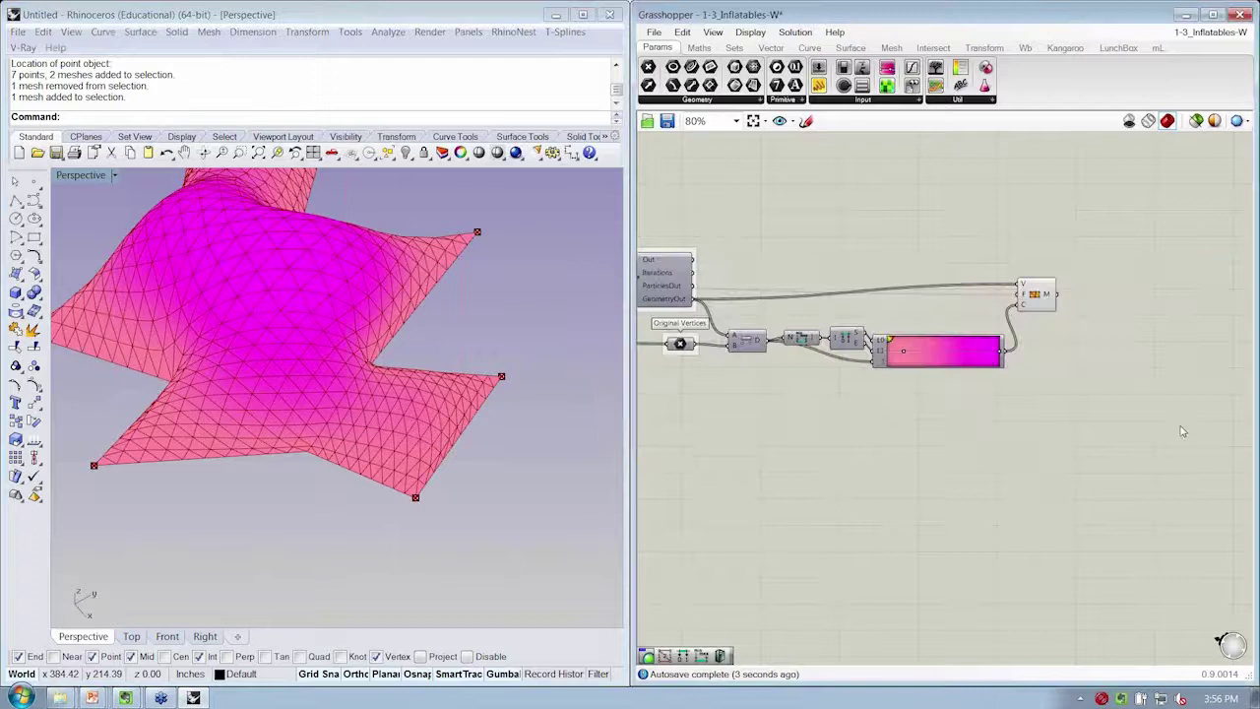
Set both colours of the gradient's 15% grip to White and move the grip to the gradient's start.
double_click(904, 352)
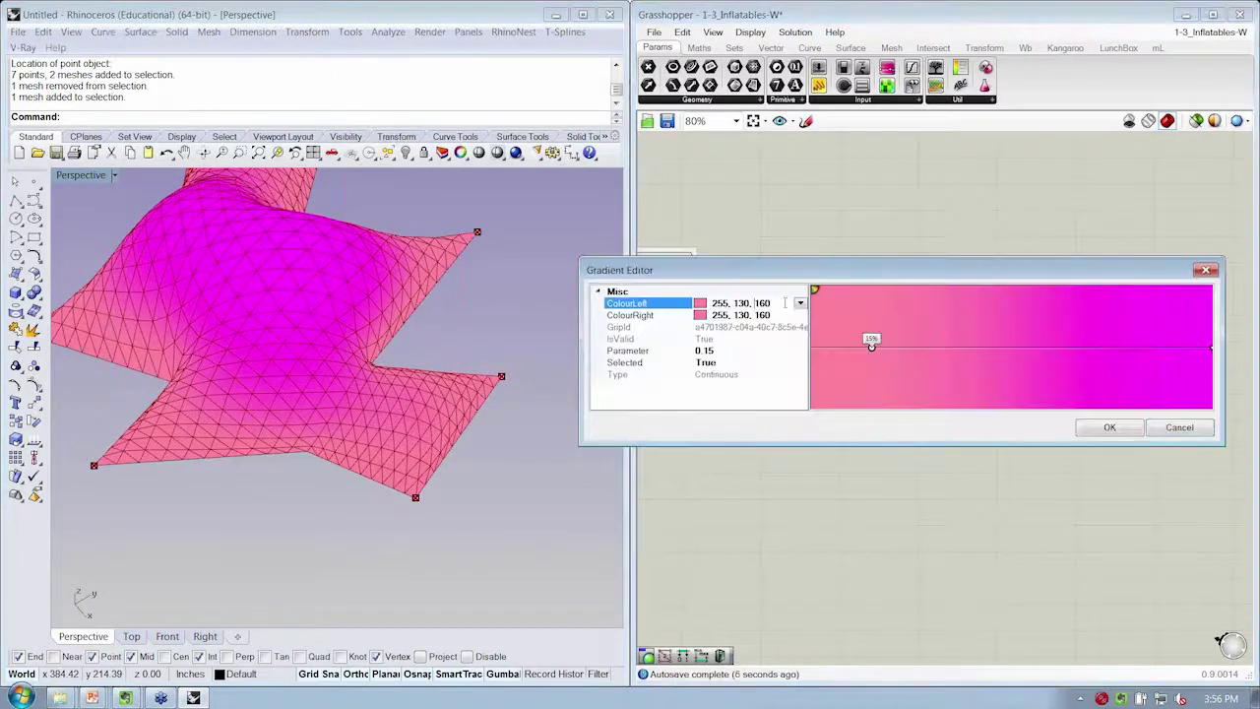
left_click(799, 303)
left_click(687, 338)
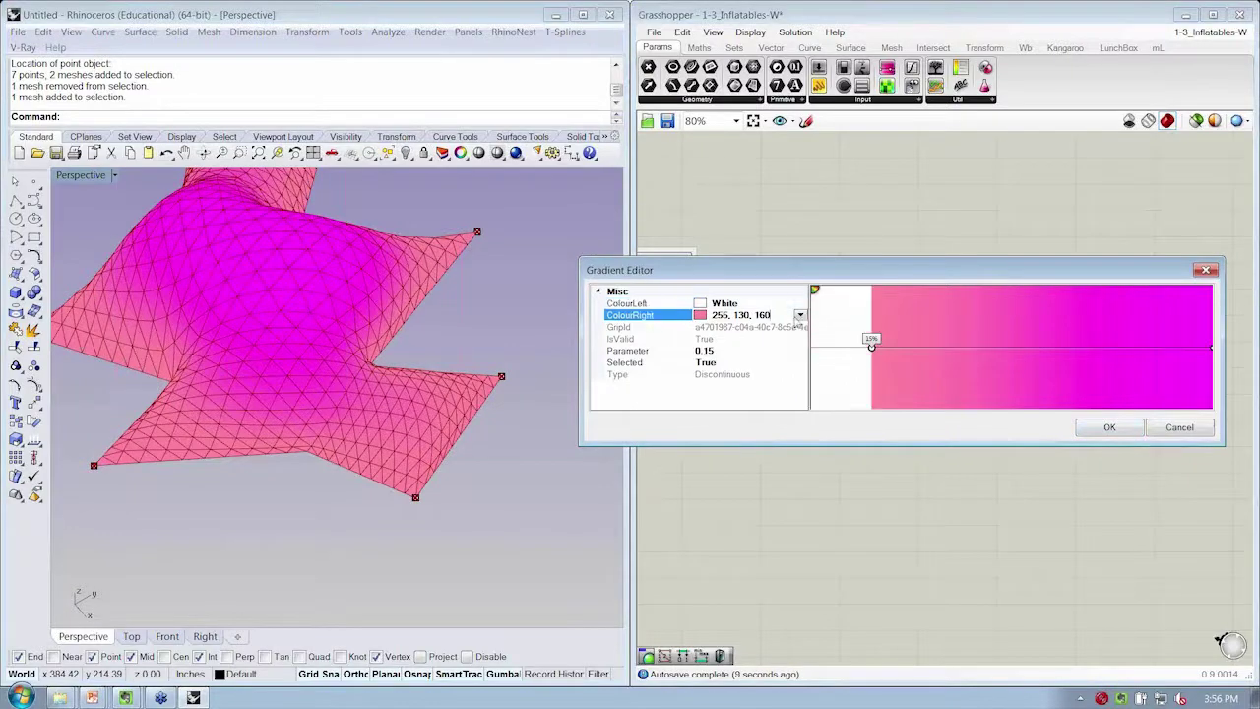
left_click(800, 315)
left_click(688, 350)
left_click(1110, 429)
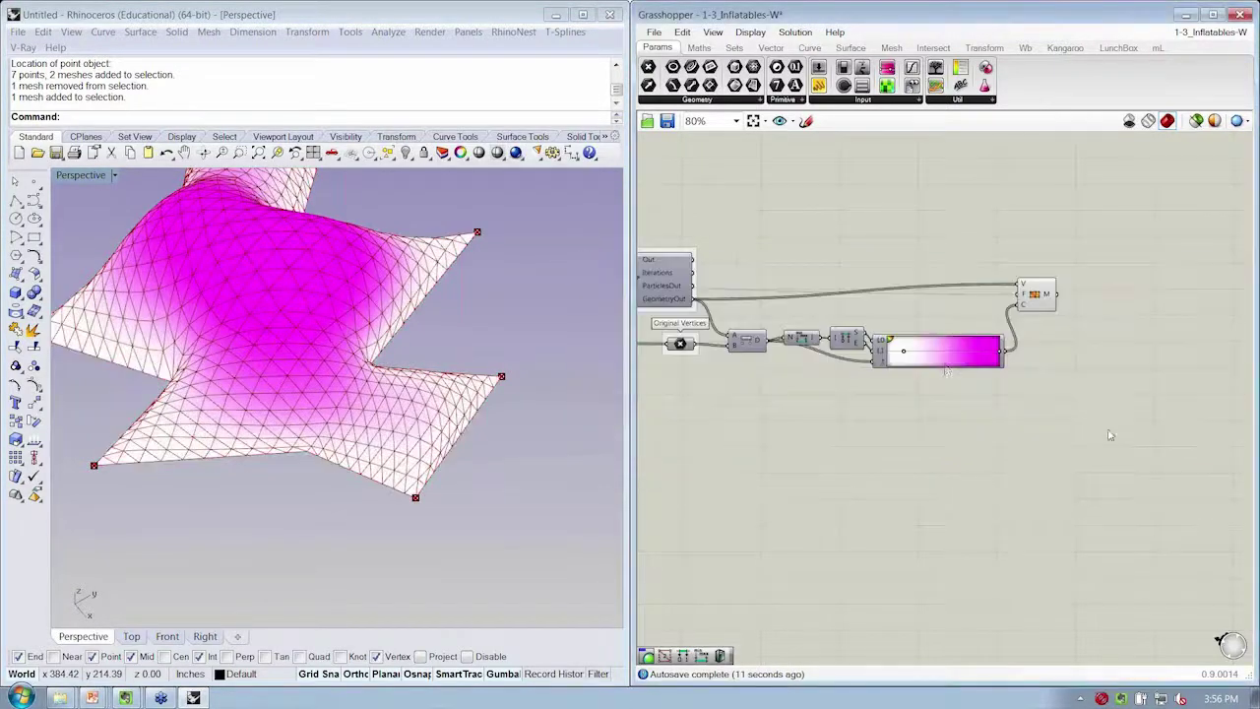
left_click_drag(904, 353, 889, 354)
Restart the simulation with its toggle and watch the gradient colours as the mesh inflates.
right_click_drag(286, 359, 330, 433)
scroll(320, 372, "down", 4)
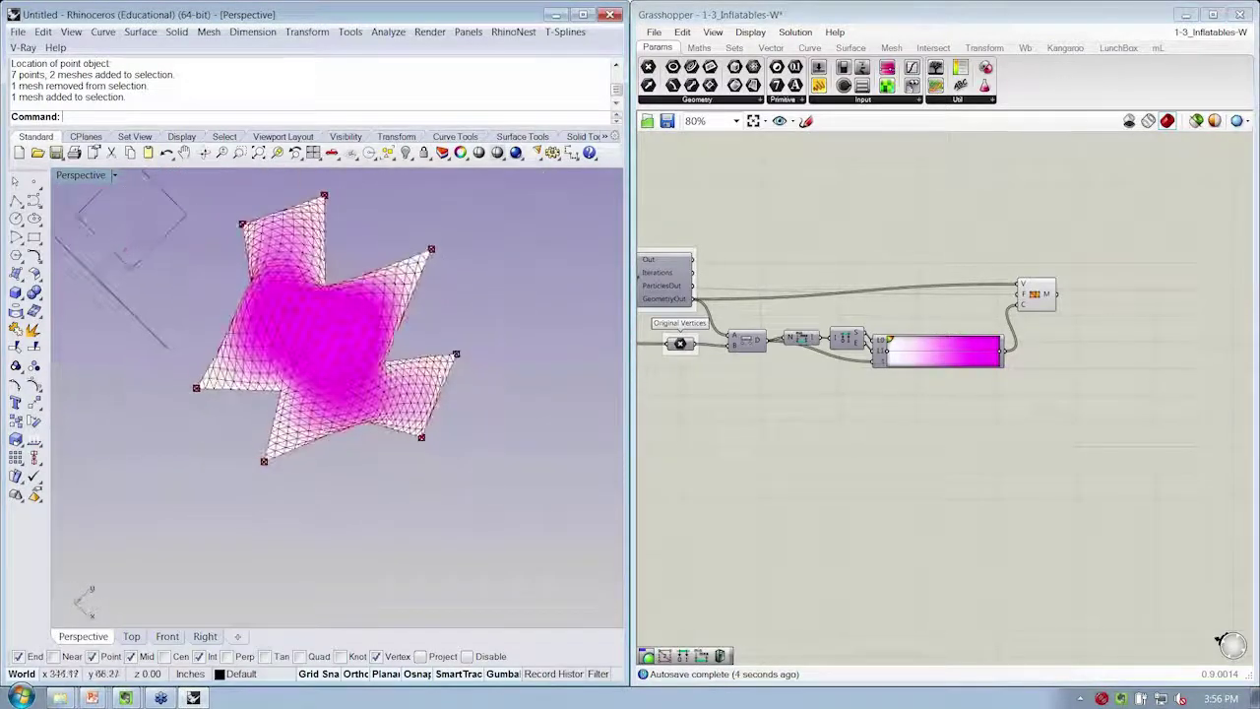
scroll(882, 426, "down", 2)
right_click_drag(739, 412, 867, 409)
scroll(832, 463, "up", 3)
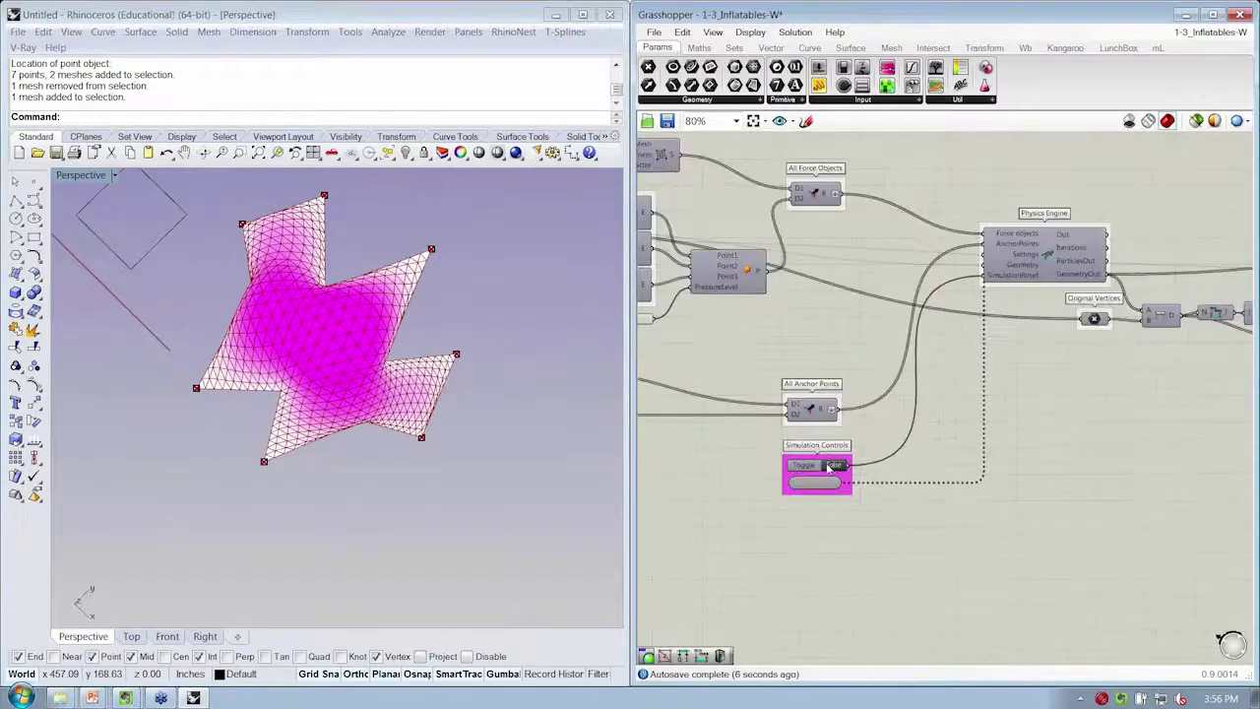
left_click(832, 464)
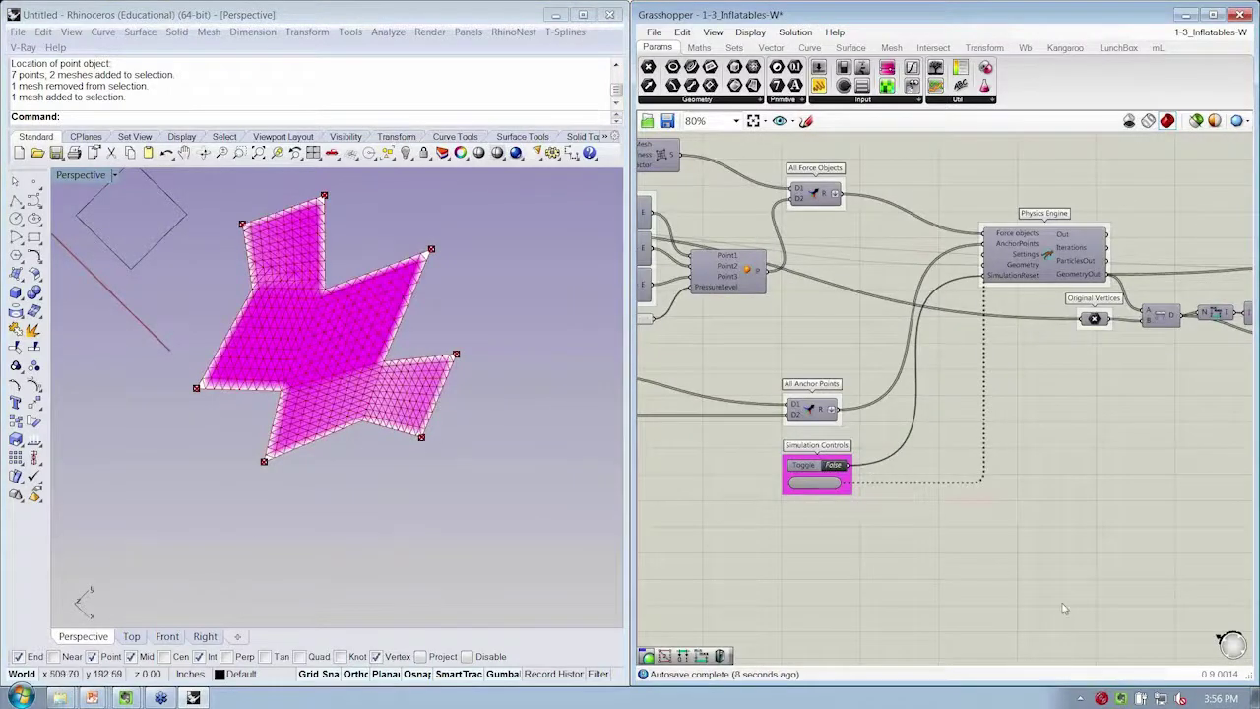
right_click_drag(262, 538, 241, 411)
right_click_drag(1182, 547, 1081, 540)
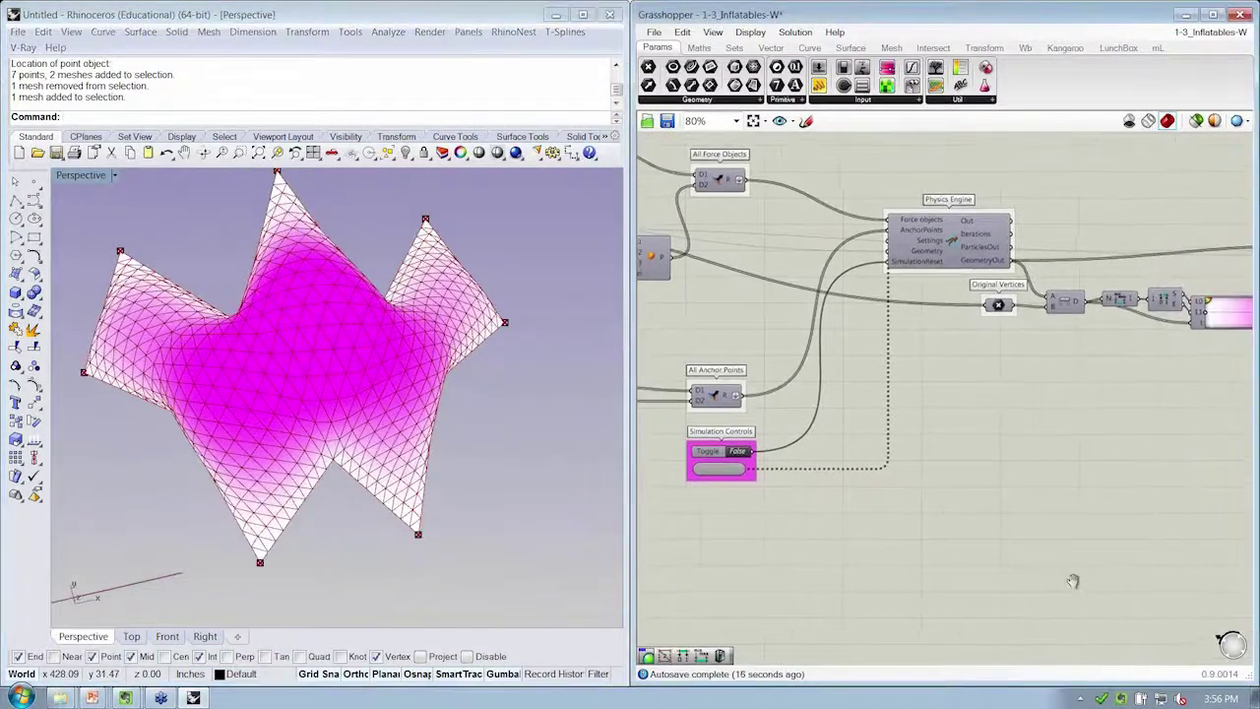
Set the simulation toggle to True to reset the mesh to its flat state.
right_click_drag(960, 557, 1155, 533)
scroll(1124, 560, "down", 1)
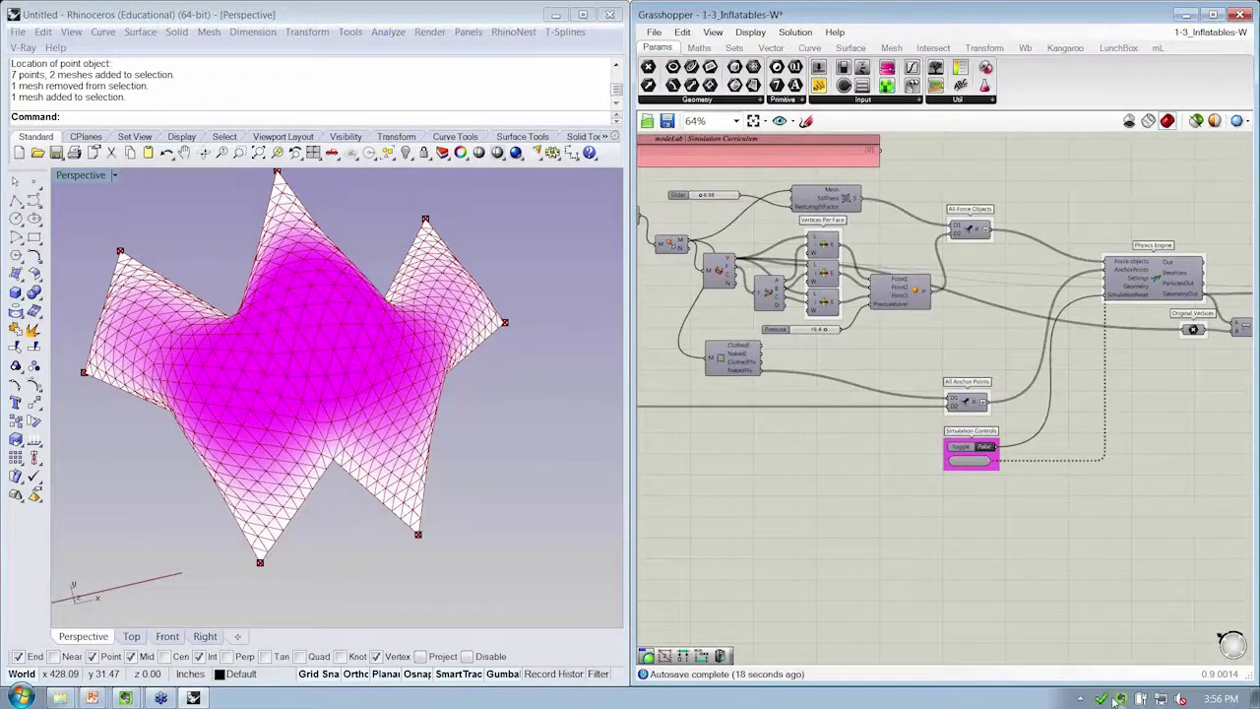
right_click_drag(982, 486, 1110, 482)
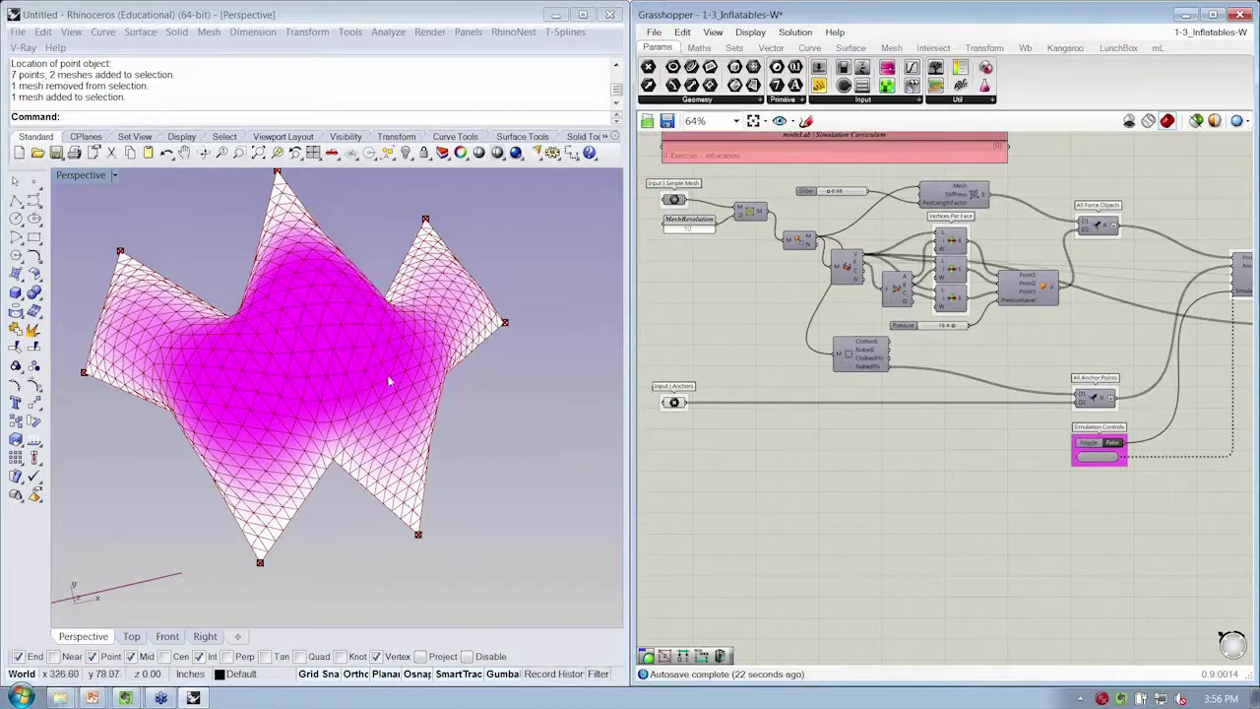
right_click_drag(389, 382, 267, 333)
right_click_drag(1095, 423, 1025, 421)
left_click(1044, 441)
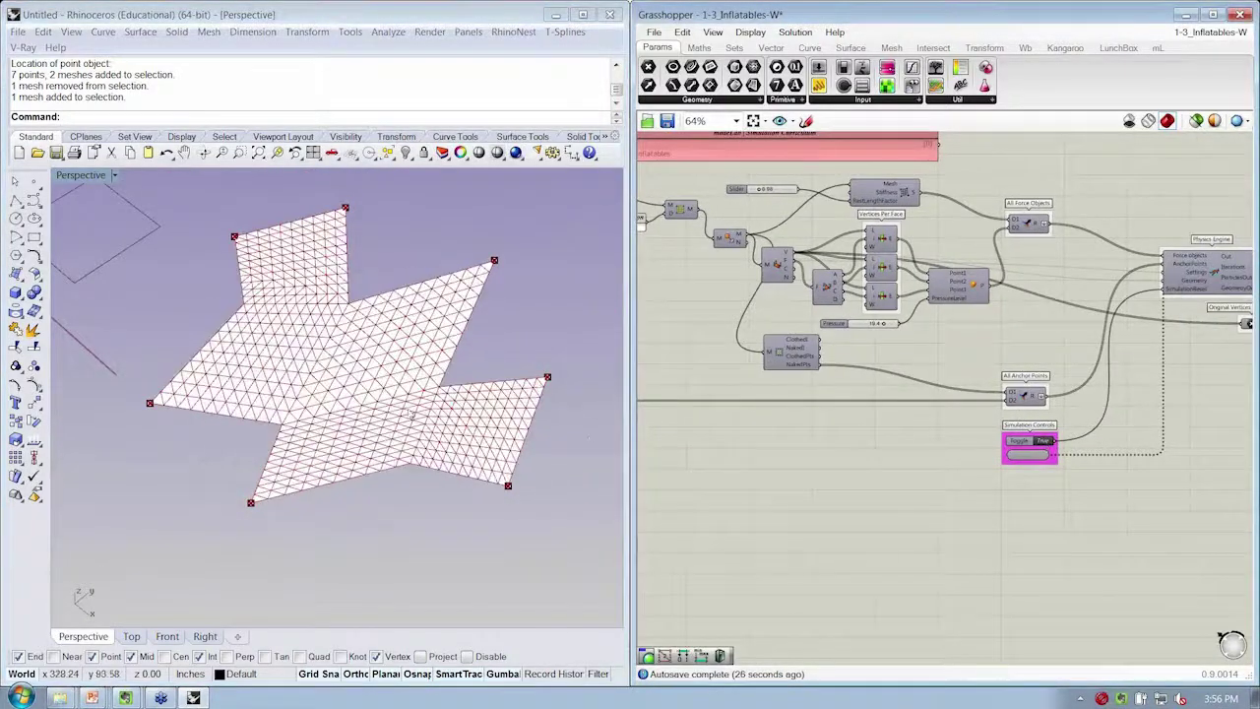
Bake the mesh component that feeds the mesh deconstruction into Rhino.
scroll(338, 336, "up", 5)
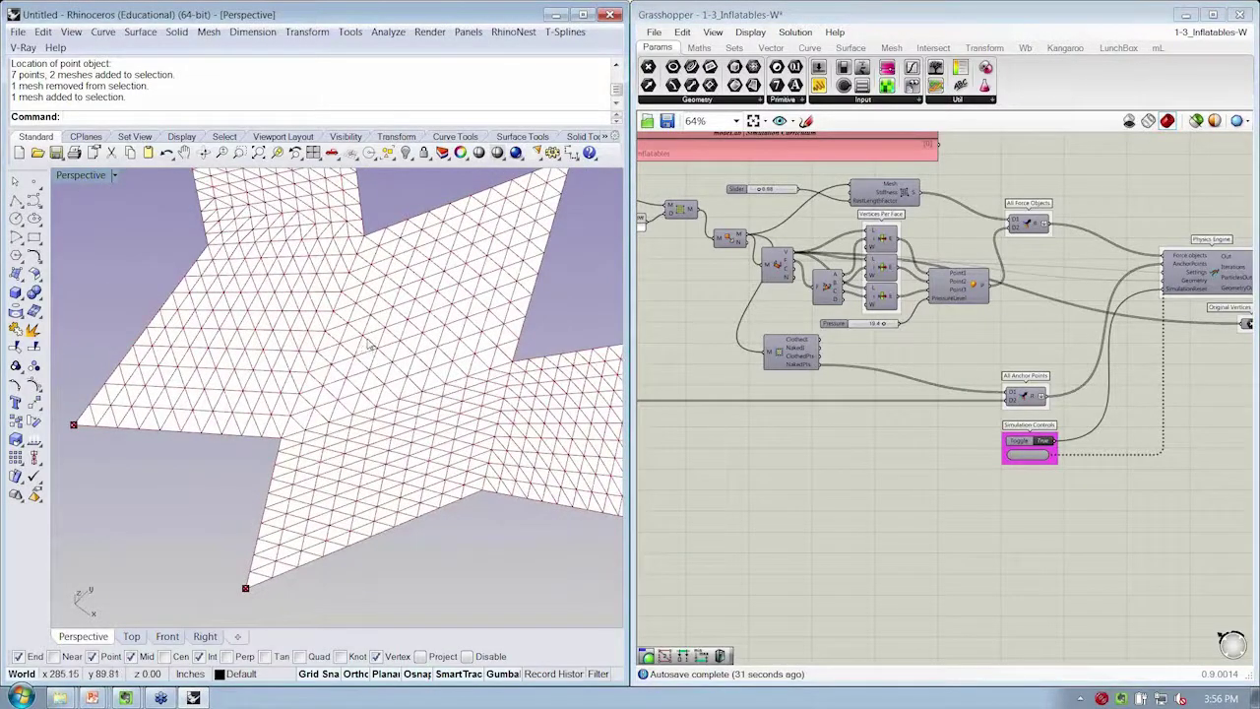
right_click_drag(371, 345, 396, 355)
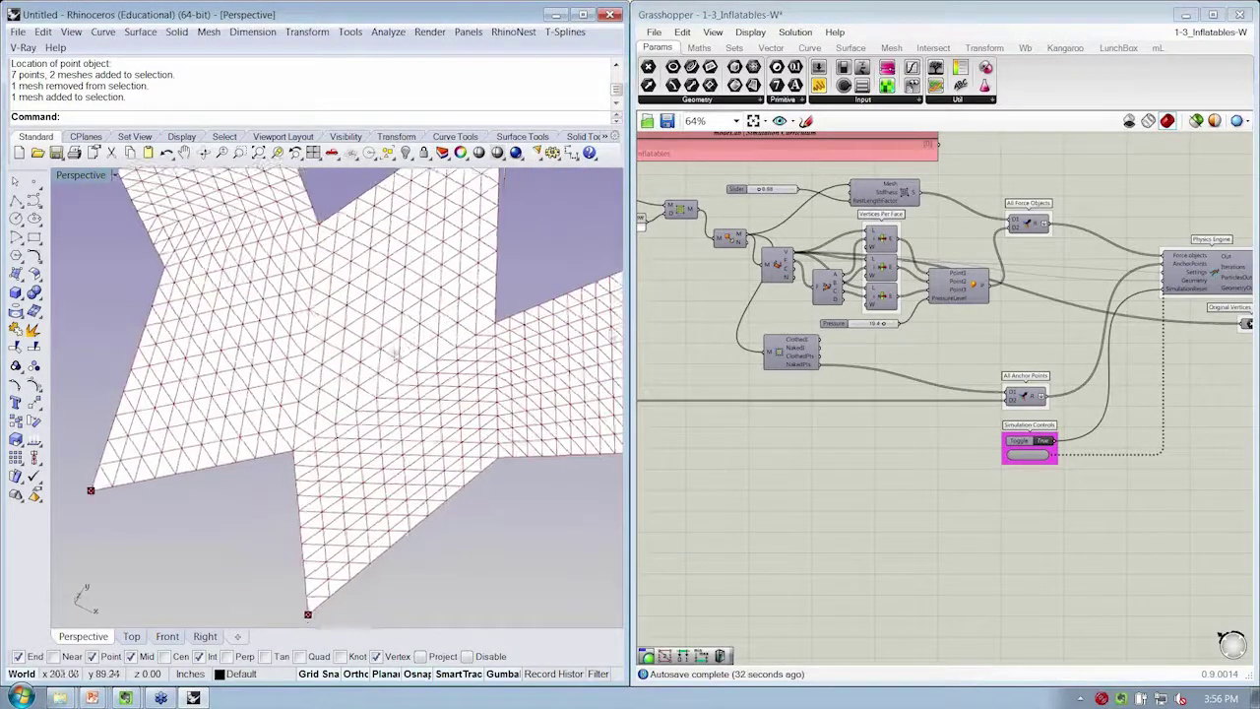
left_click(729, 241)
middle_click(726, 270)
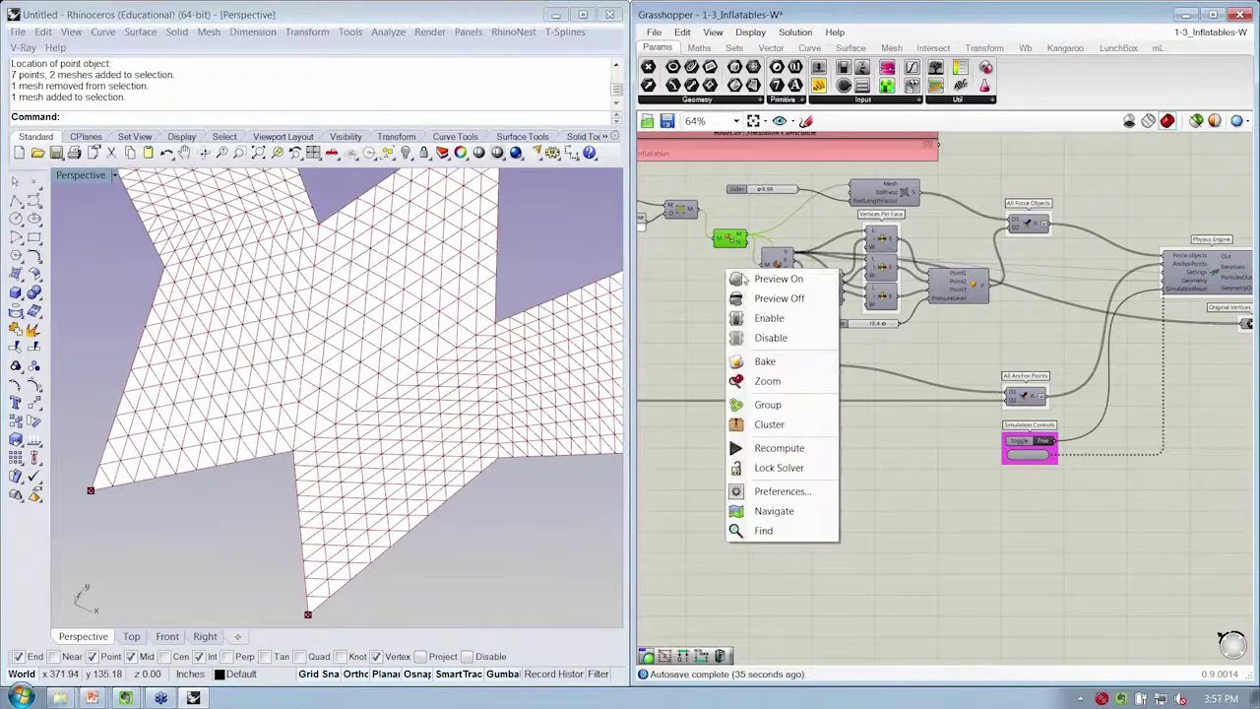
left_click(783, 365)
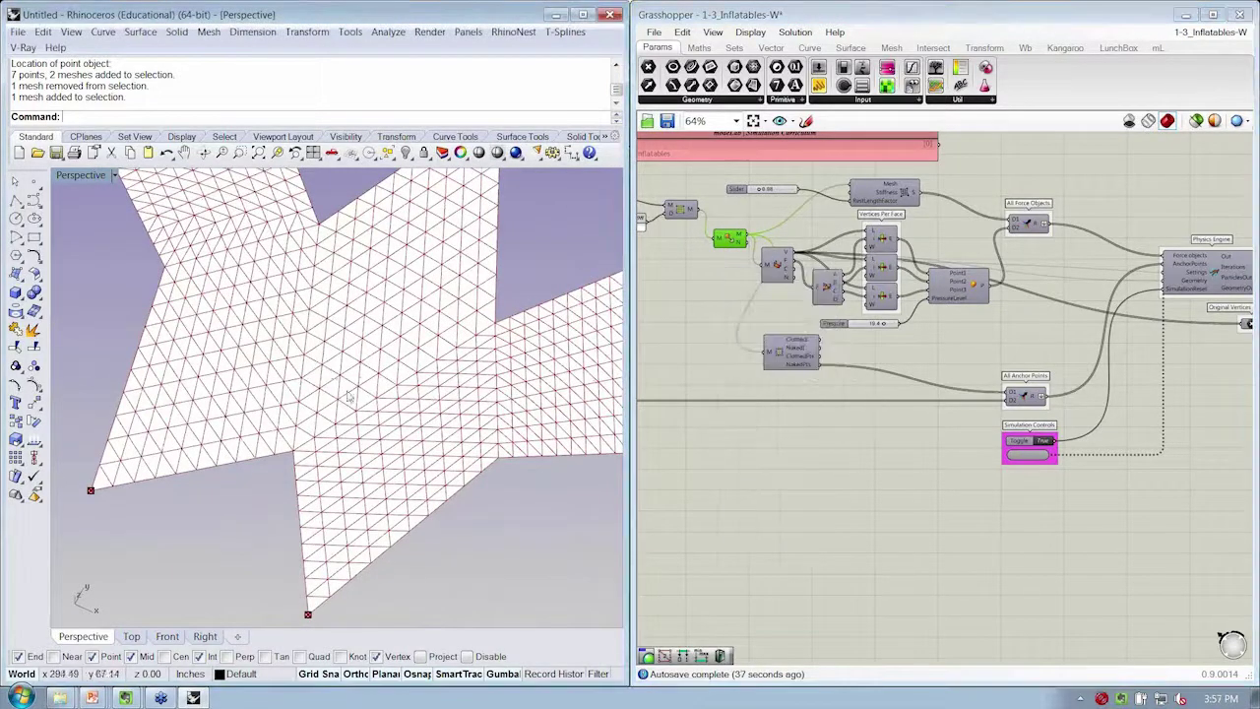
Place three neighbouring points on mesh vertices in the interior of the flat mesh.
right_click(33, 183)
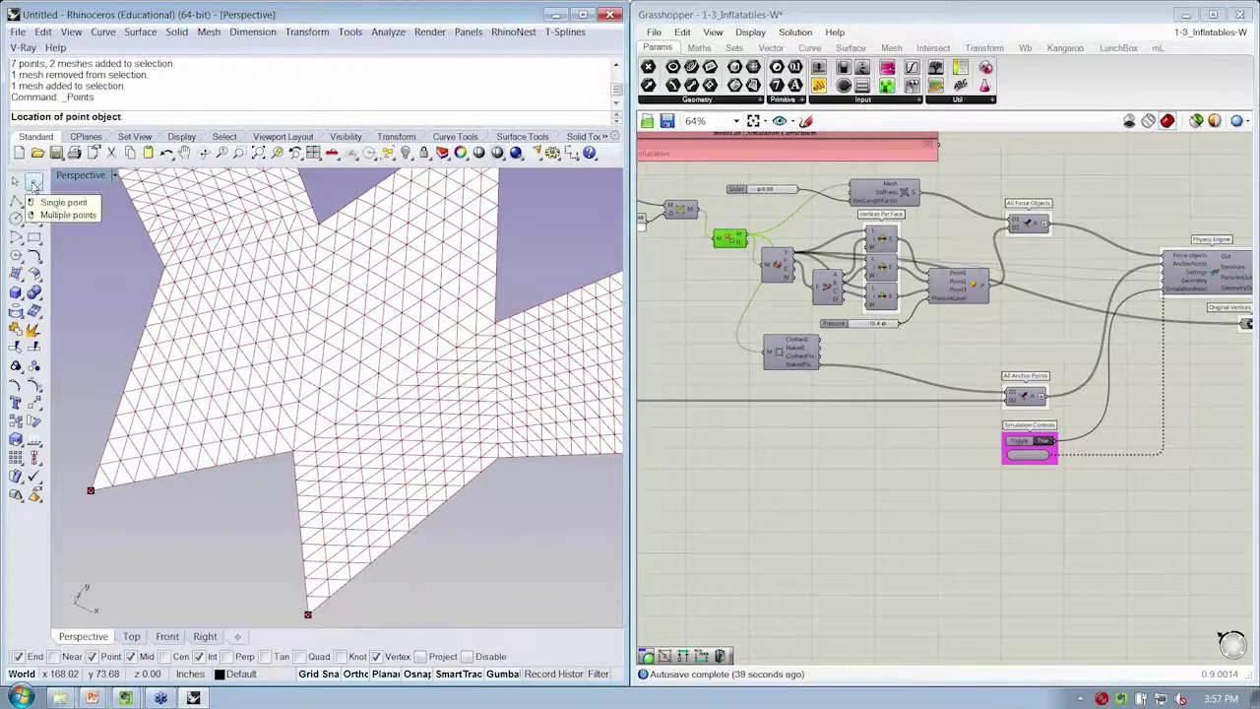
left_click(321, 363)
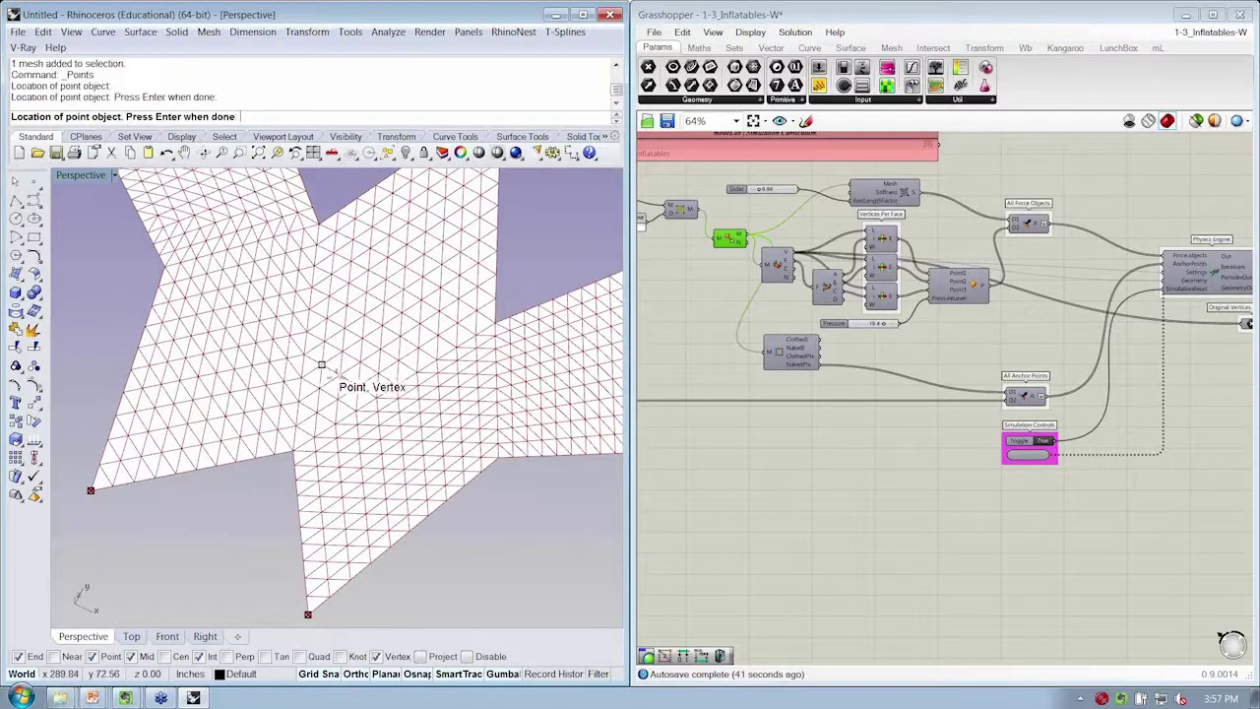
left_click(318, 387)
right_click(318, 387)
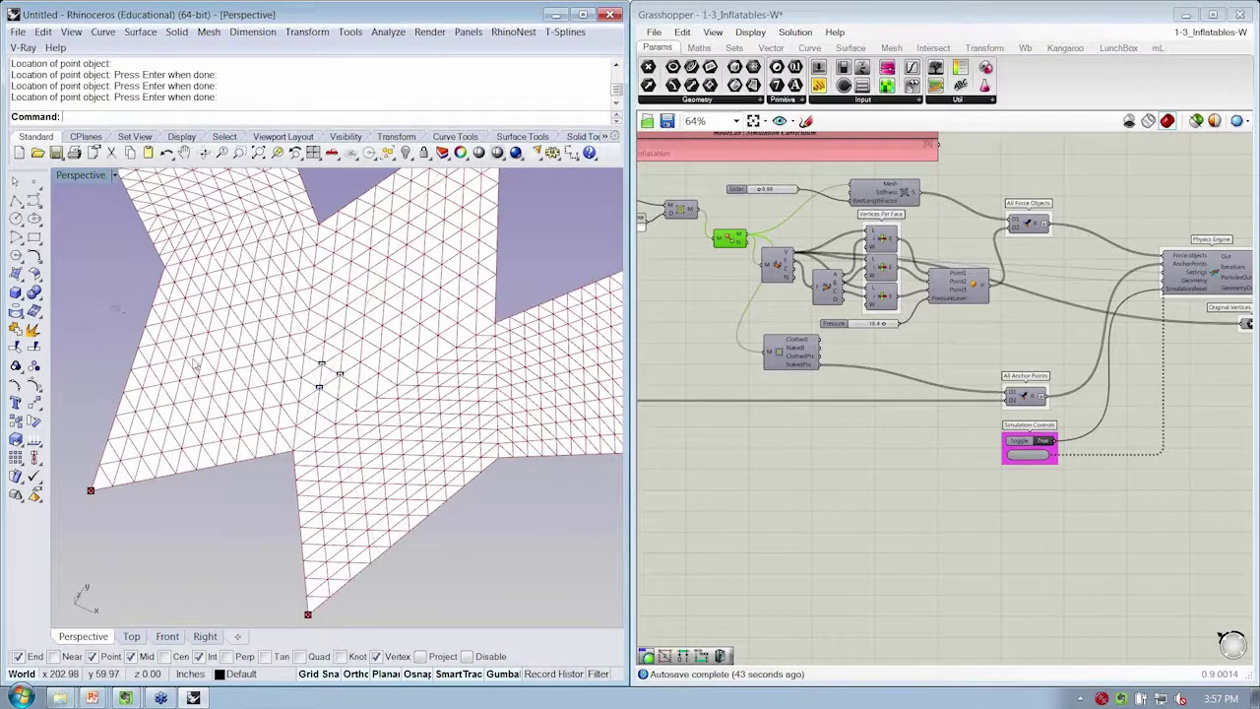
Assign the three new interior points to the Input | Anchors parameter as multiple points.
left_click_drag(115, 307, 414, 424)
right_click_drag(746, 412, 933, 410)
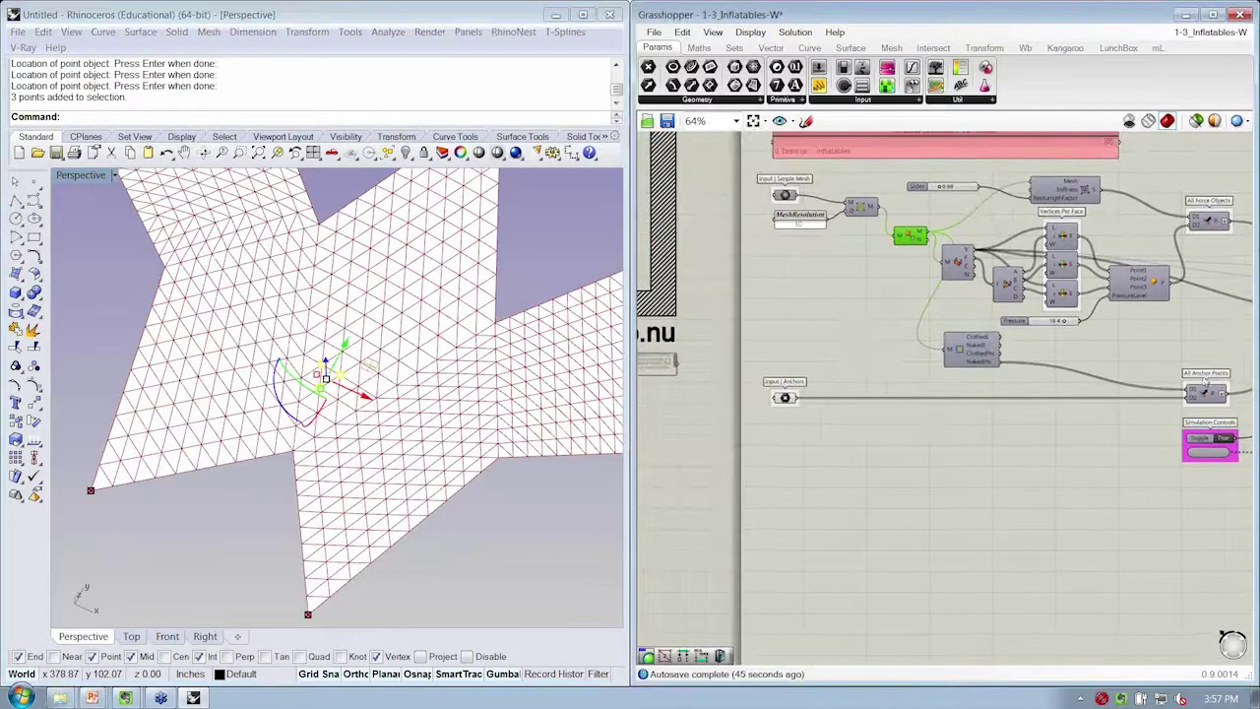
right_click(782, 400)
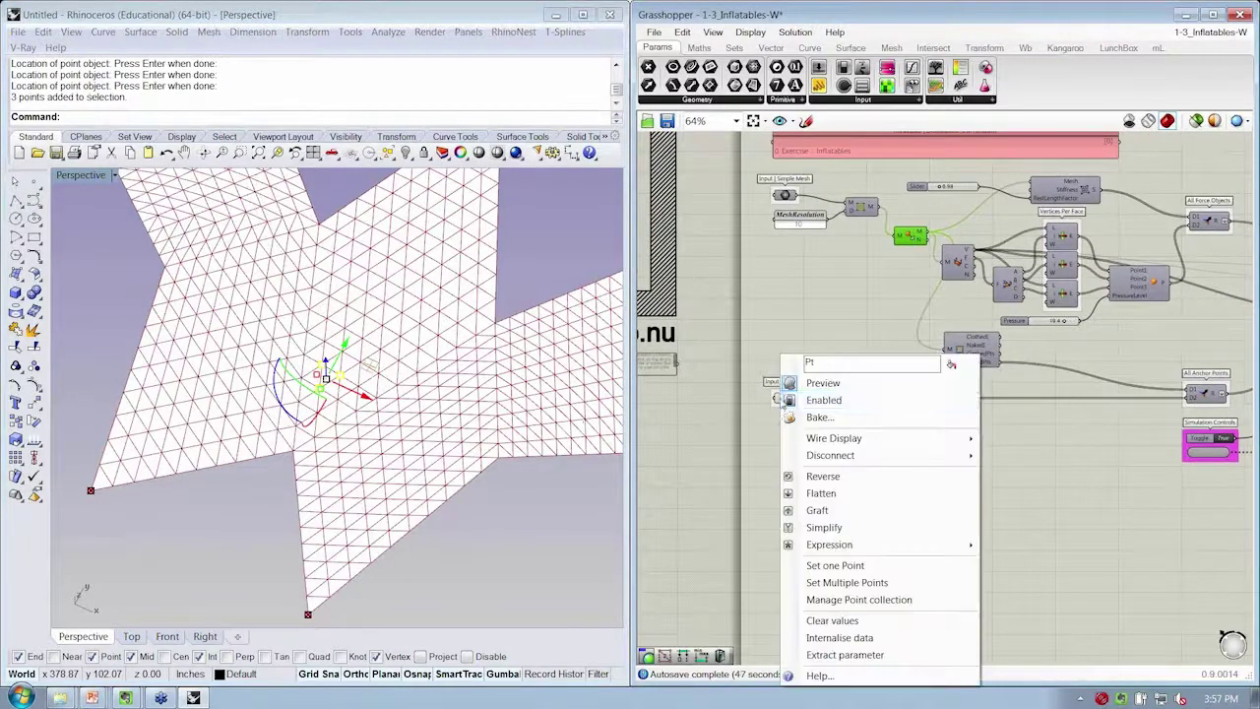
left_click(818, 583)
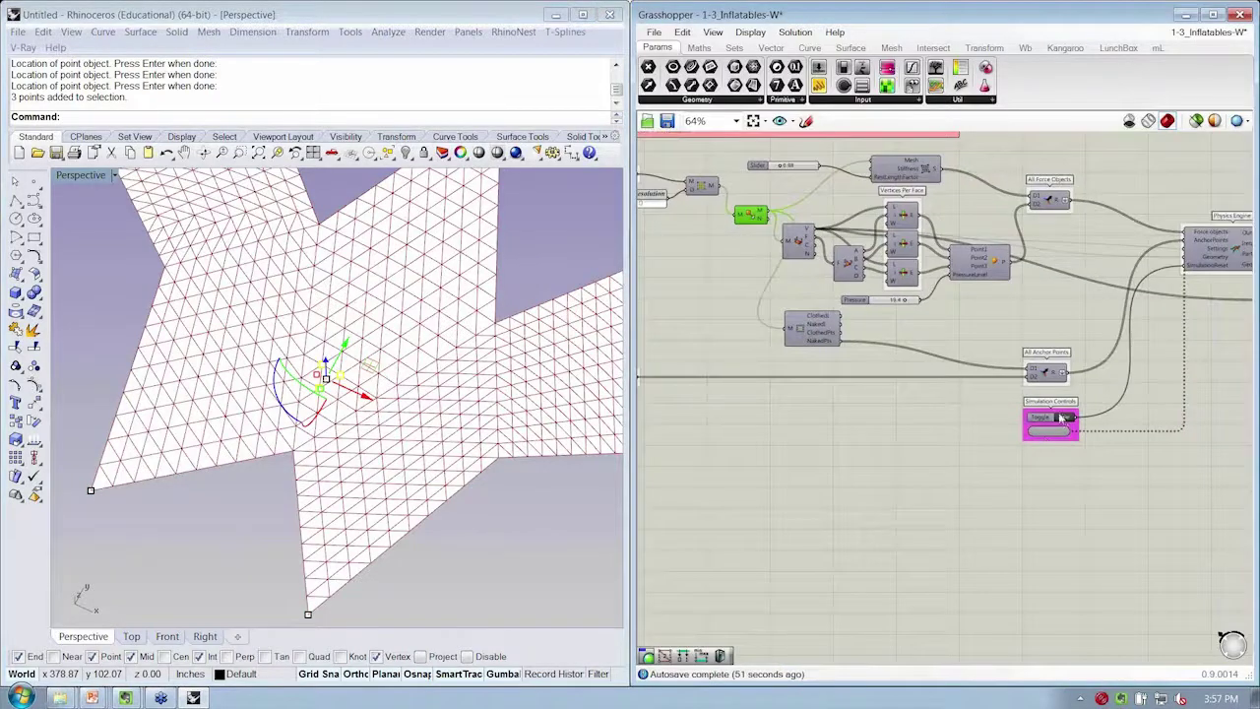
Set the simulation toggle to False to inflate the mesh, and examine how the new anchors hold it down.
double_click(1065, 417)
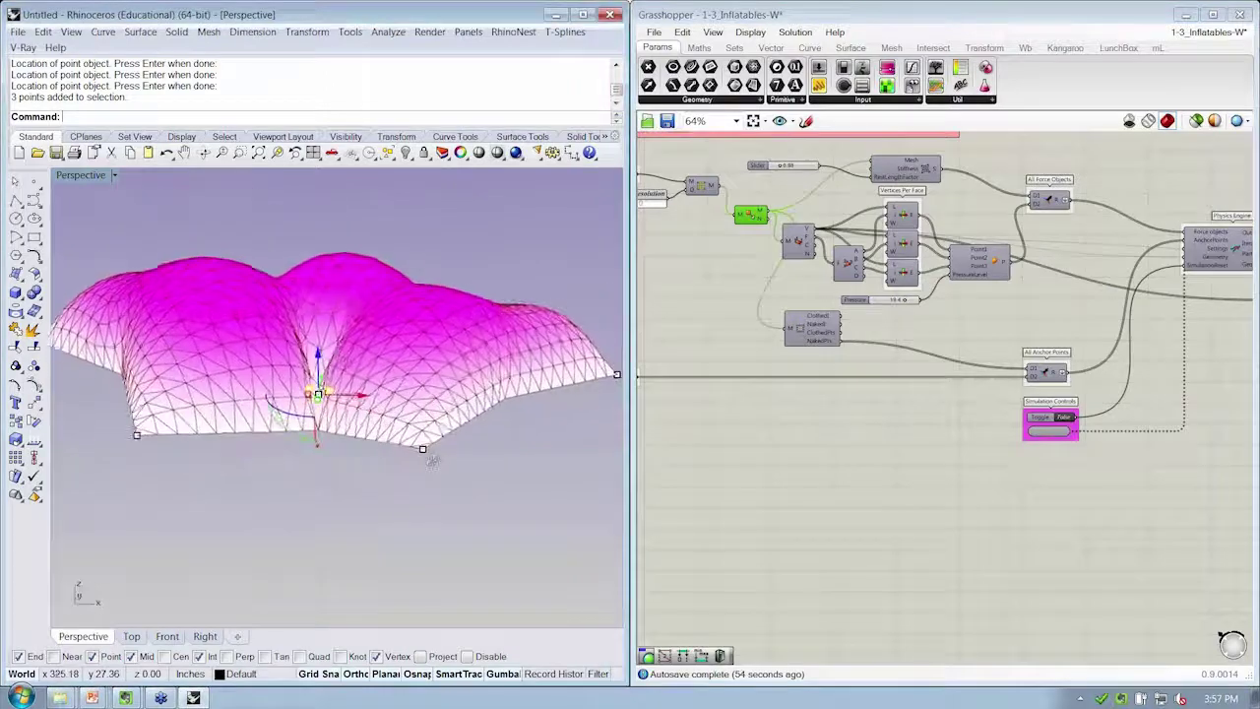
scroll(432, 532, "down", 2)
right_click_drag(366, 463, 292, 341)
scroll(303, 471, "up", 5)
right_click_drag(334, 431, 353, 330)
Hide the baked flat mesh in Rhino so only the inflated mesh and the anchor points are displayed.
left_click(545, 430)
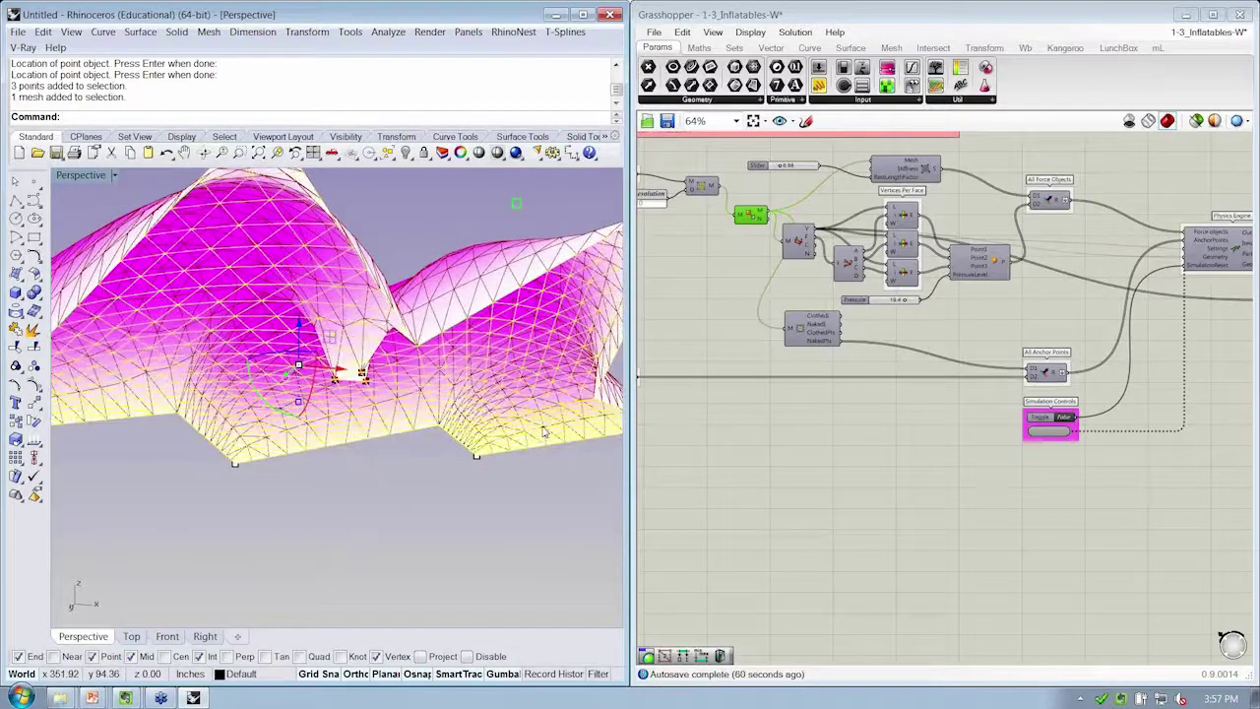
key("ctrl+h")
right_click_drag(320, 241, 202, 236)
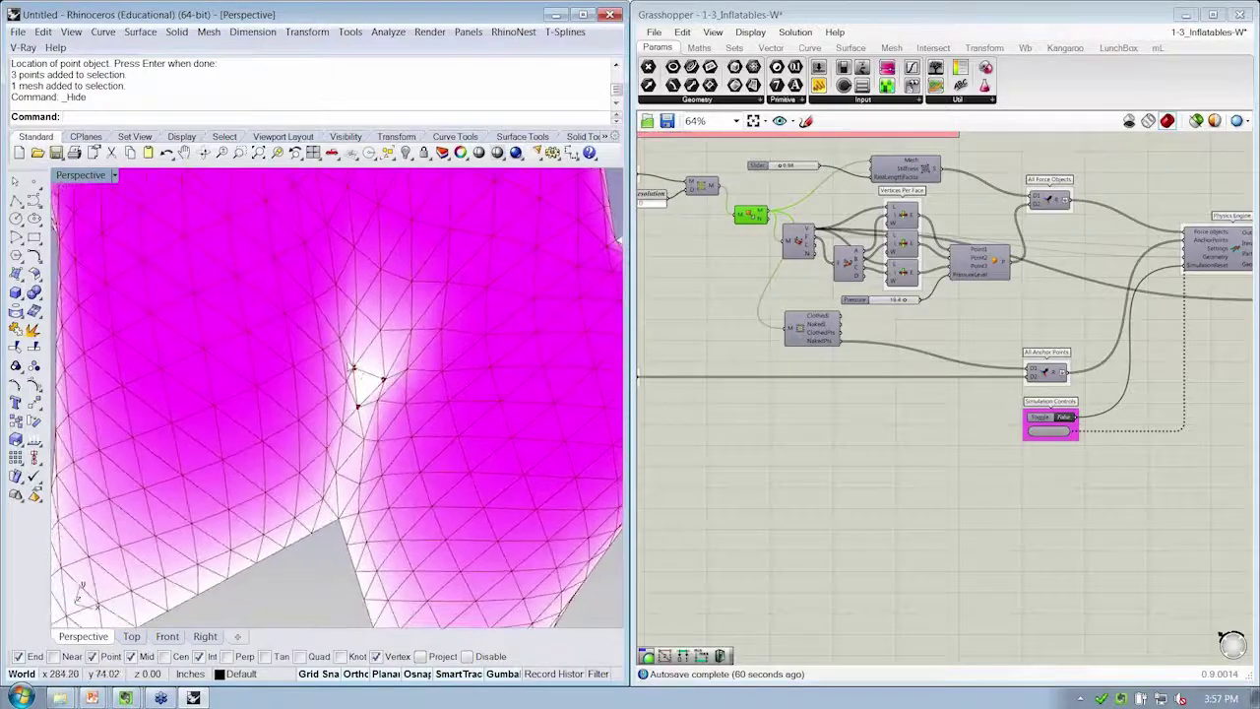
Select the three interior anchor points and raise them about 8 inches along the Z axis.
left_click(355, 369)
left_click(382, 379, "shift")
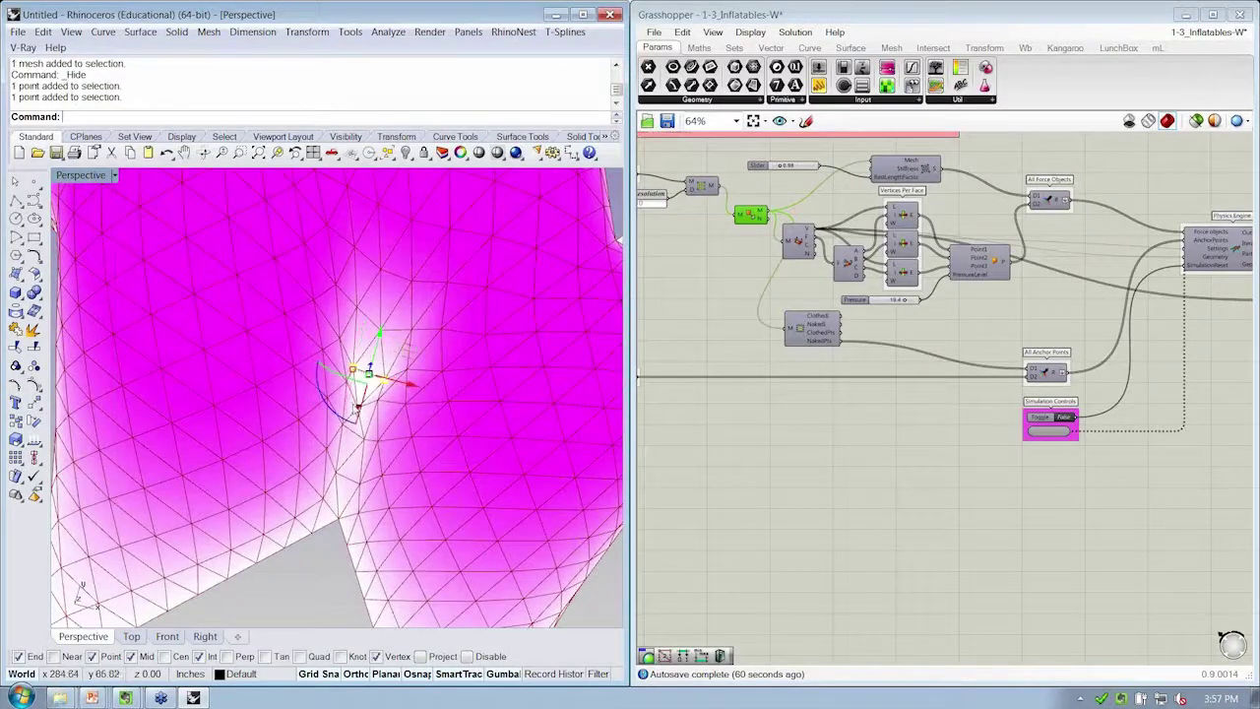
left_click(355, 405, "shift")
right_click_drag(360, 407, 357, 236)
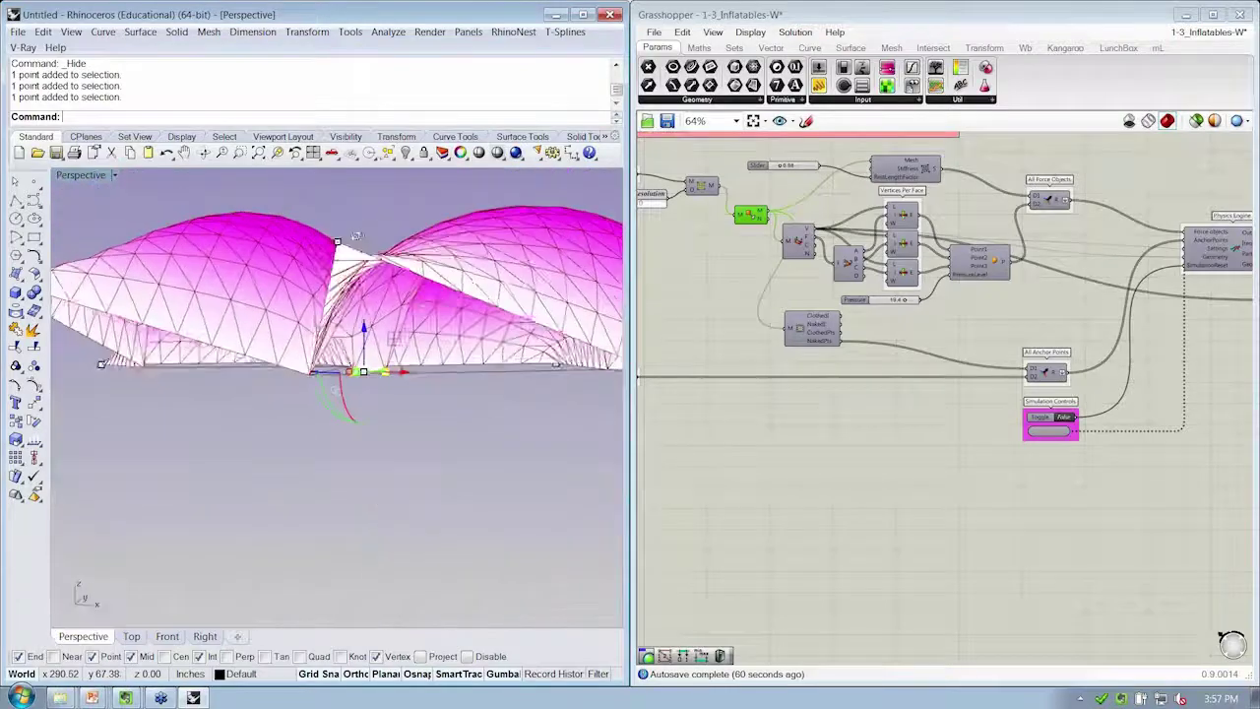
left_click_drag(363, 340, 364, 298)
right_click_drag(409, 351, 405, 426)
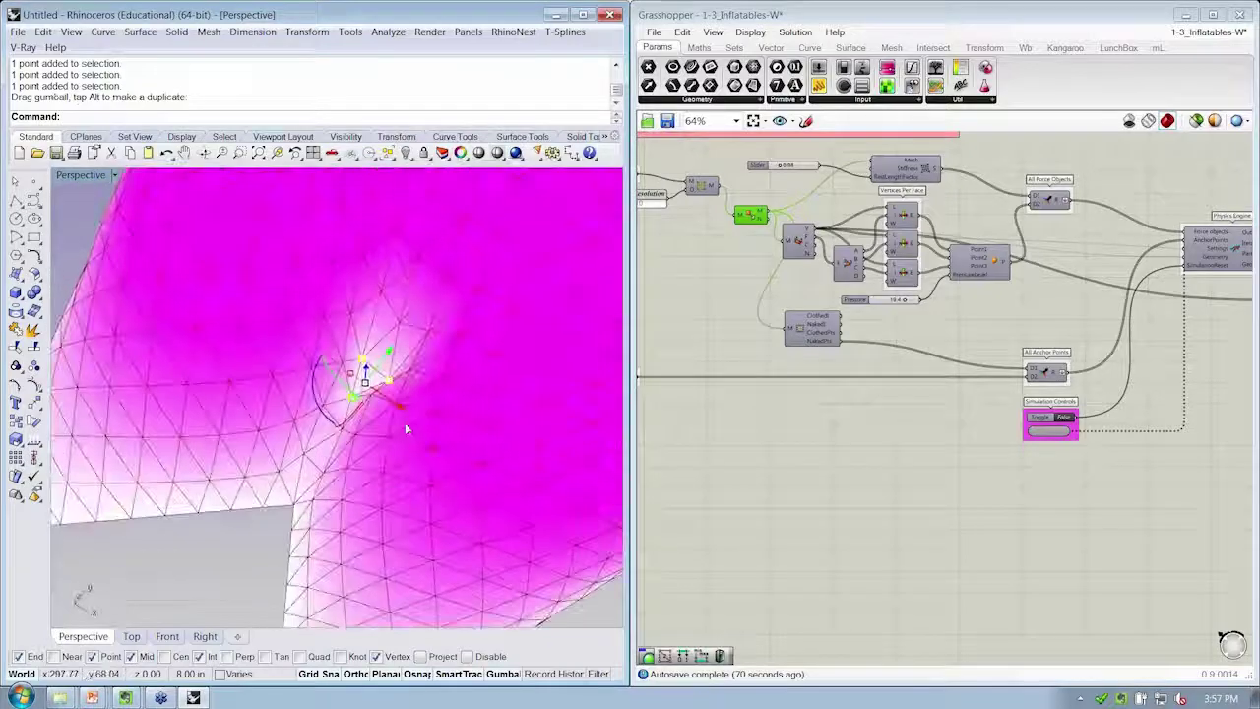
Move the three interior anchor points about 19 inches along the Y axis and examine how the inflated mesh deforms.
left_click_drag(398, 352, 439, 295)
right_click_drag(461, 422, 458, 371)
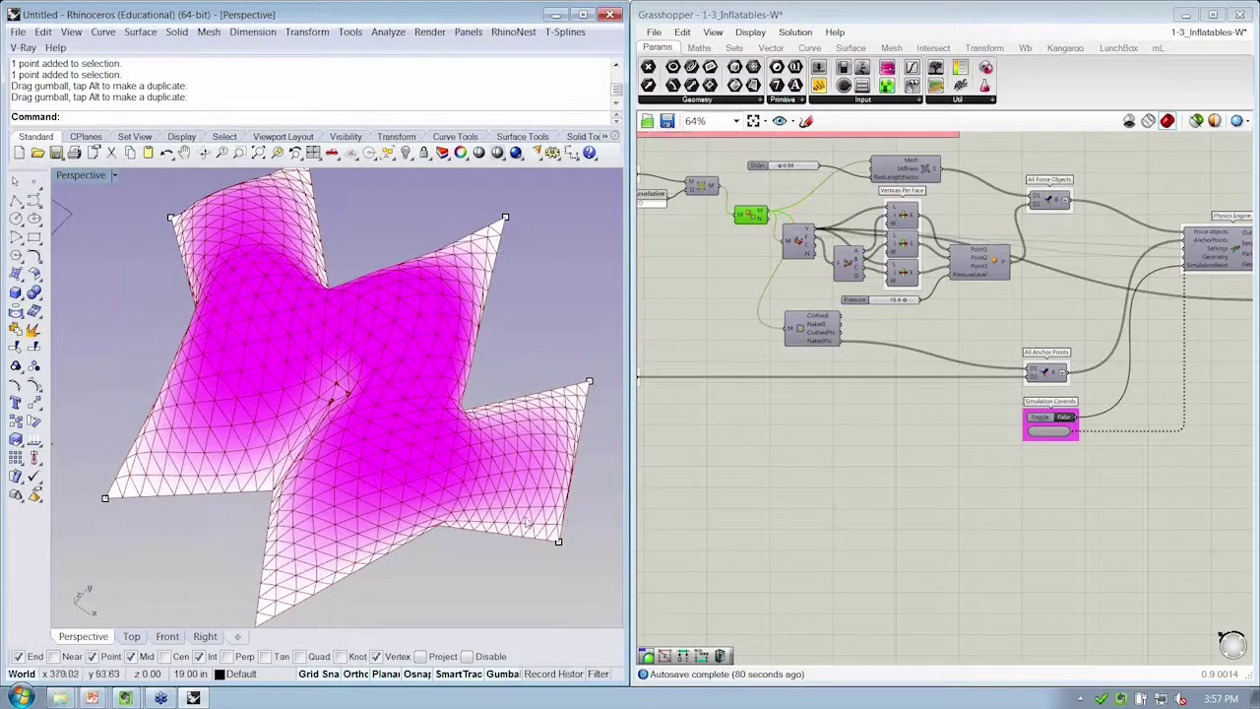
right_click_drag(399, 542, 404, 323)
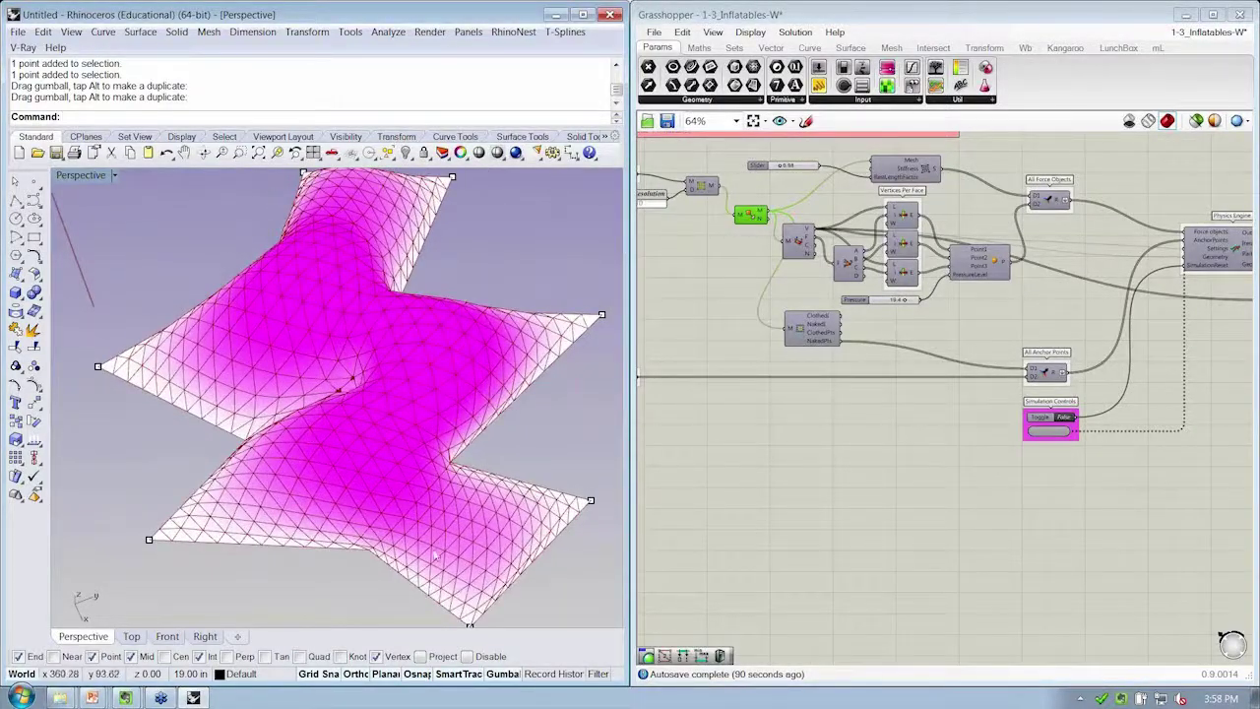
Save the Grasshopper definition.
mouse_move(954, 430)
right_mouse_down()
mouse_move(926, 419)
mouse_move(951, 429)
right_mouse_up()
scroll(930, 420, "down", 1)
right_click_drag(995, 475, 972, 470)
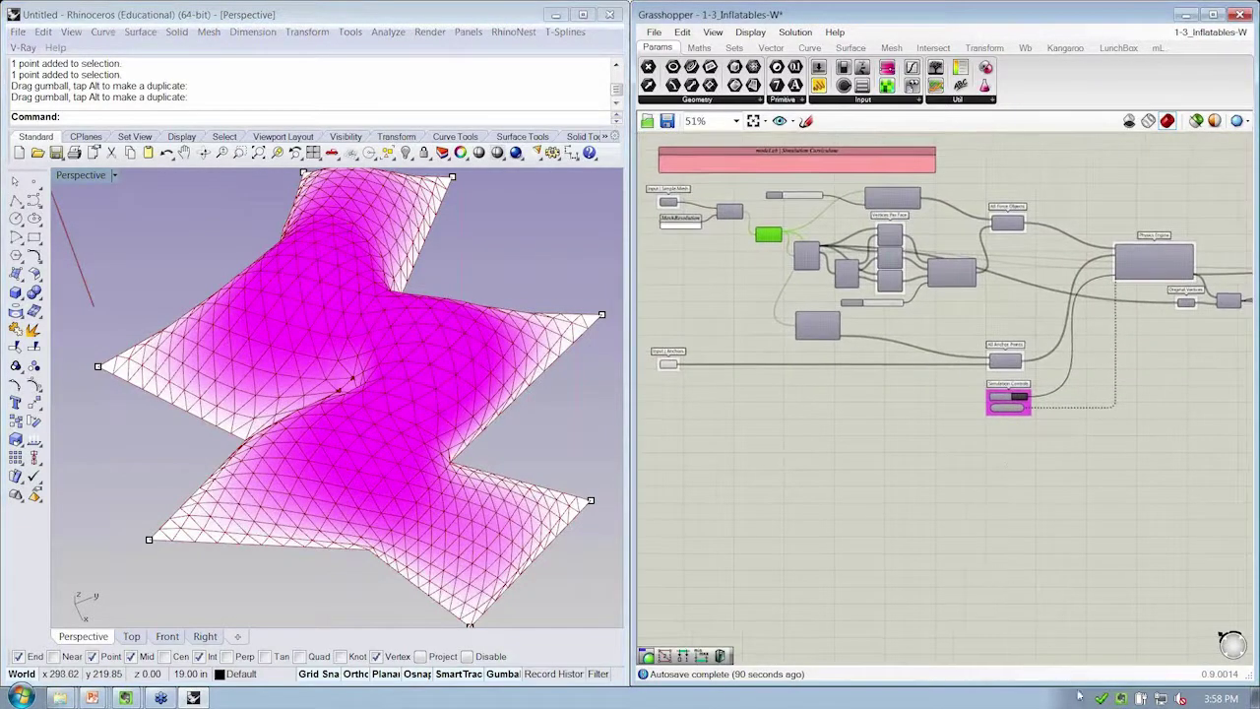
key("ctrl+s")
mouse_move(1051, 535)
right_mouse_down()
mouse_move(1035, 543)
mouse_move(1054, 544)
right_mouse_up()
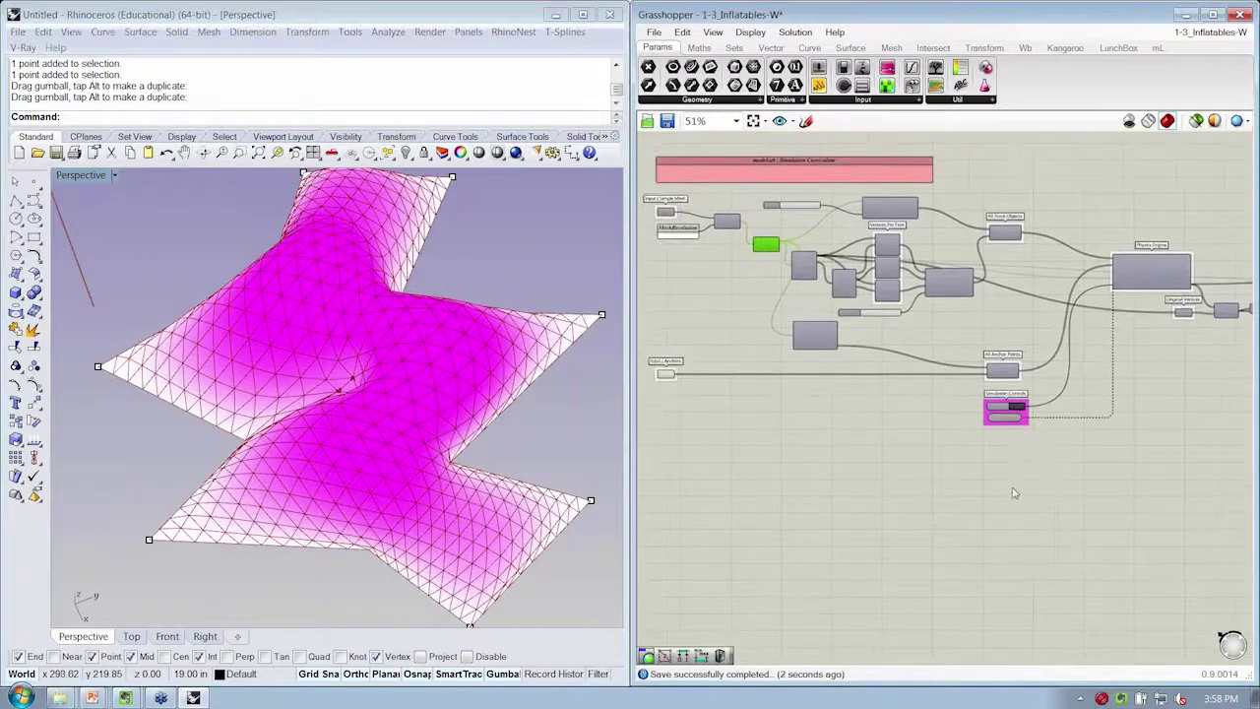
right_click_drag(990, 465, 975, 467)
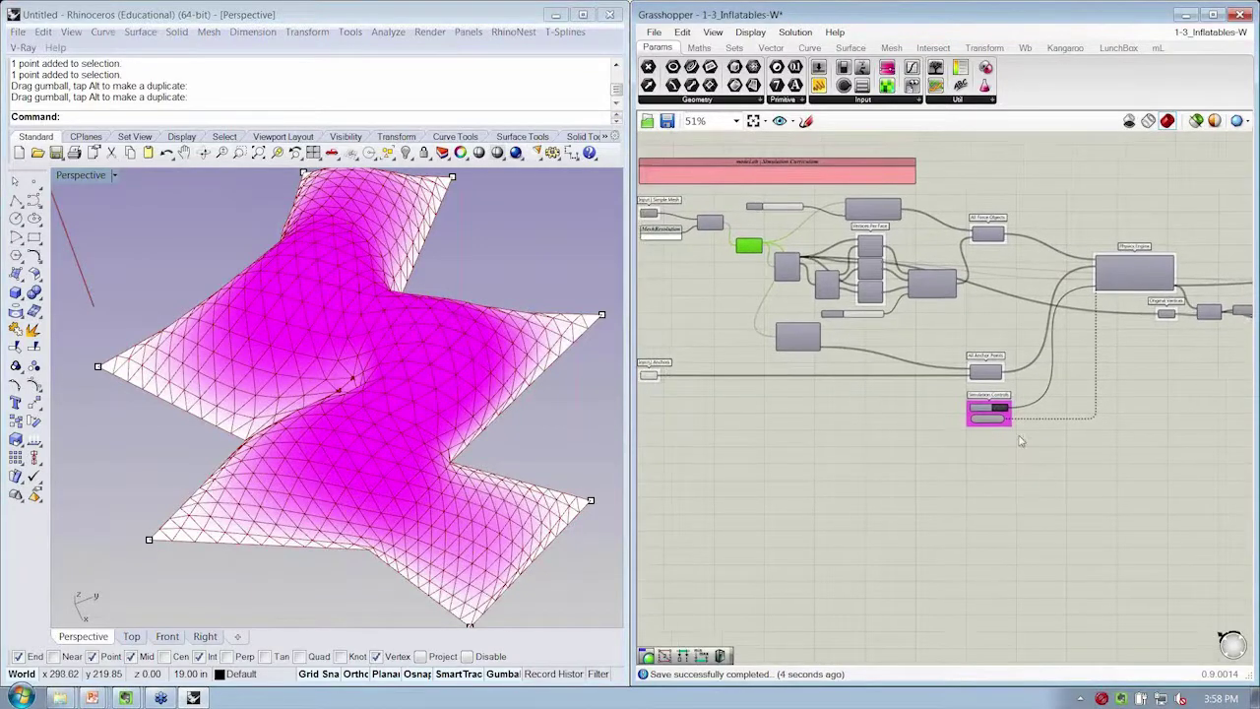
Set the simulation toggle to True to reset the inflated mesh to its flat state.
right_click_drag(884, 407, 930, 409)
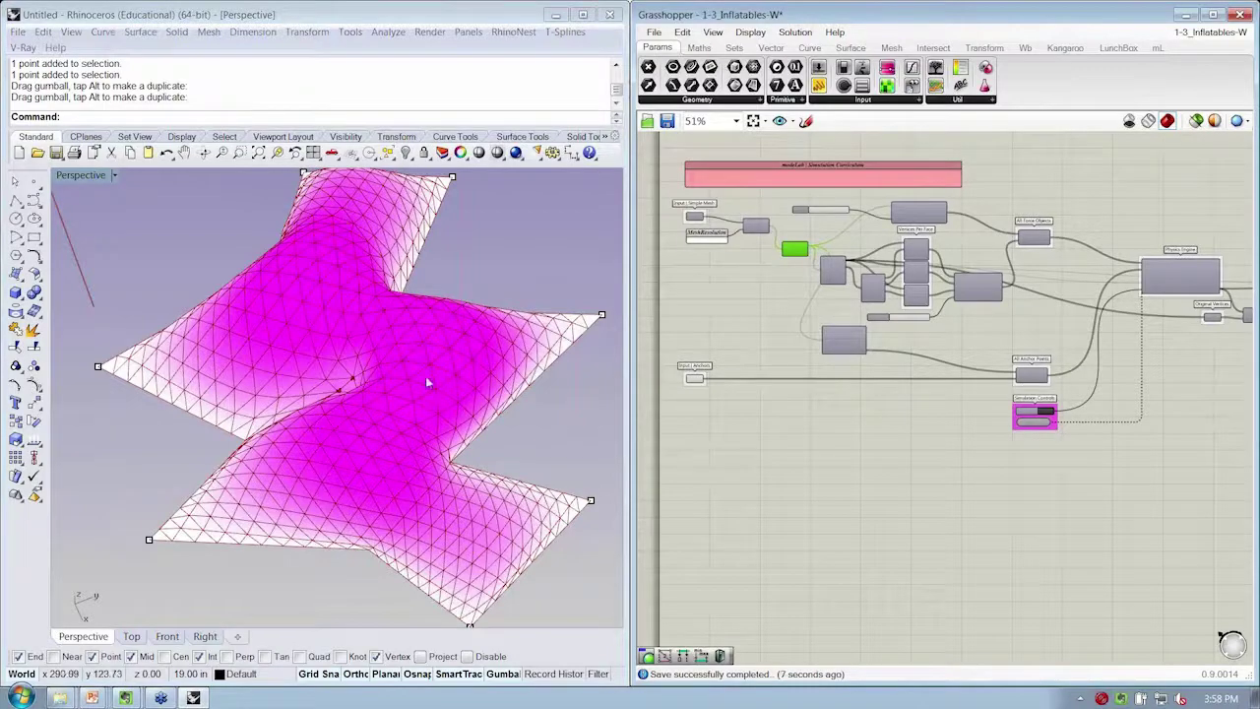
right_click_drag(426, 382, 522, 399)
right_click_drag(779, 388, 821, 393)
right_click_drag(321, 346, 516, 451)
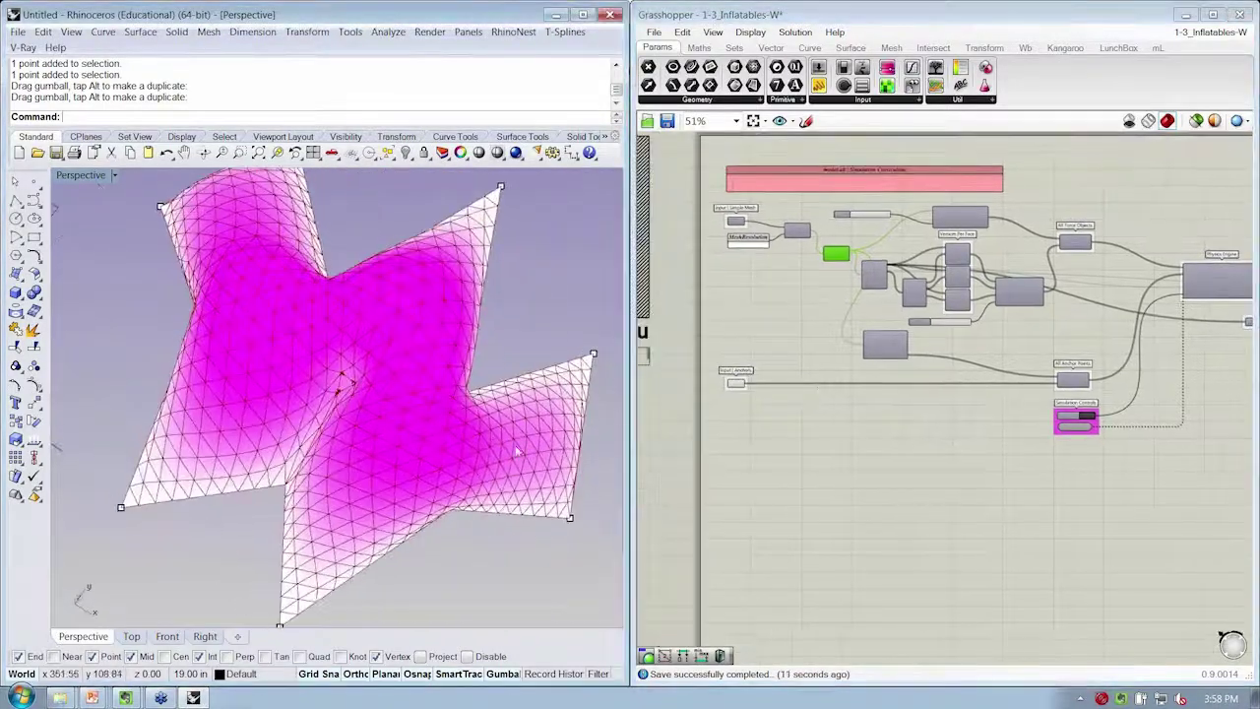
right_click_drag(802, 392, 799, 429)
right_click_drag(404, 473, 541, 351)
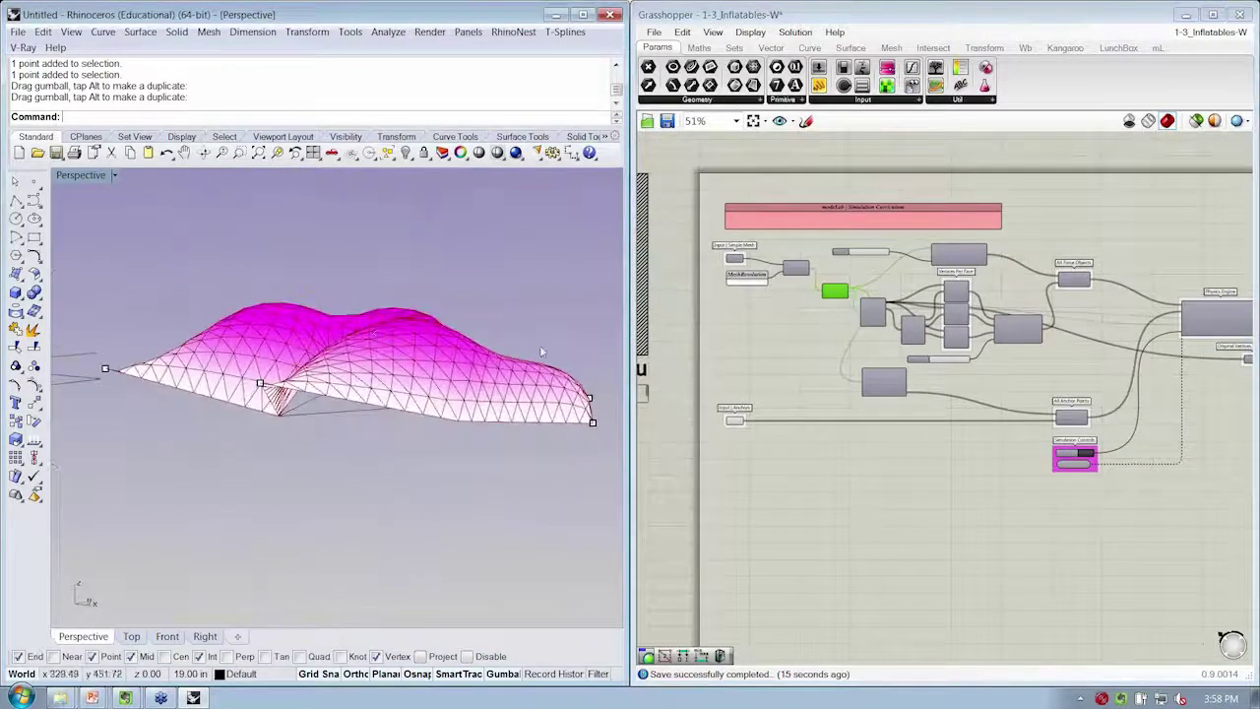
left_click(1088, 454)
scroll(349, 410, "up", 5)
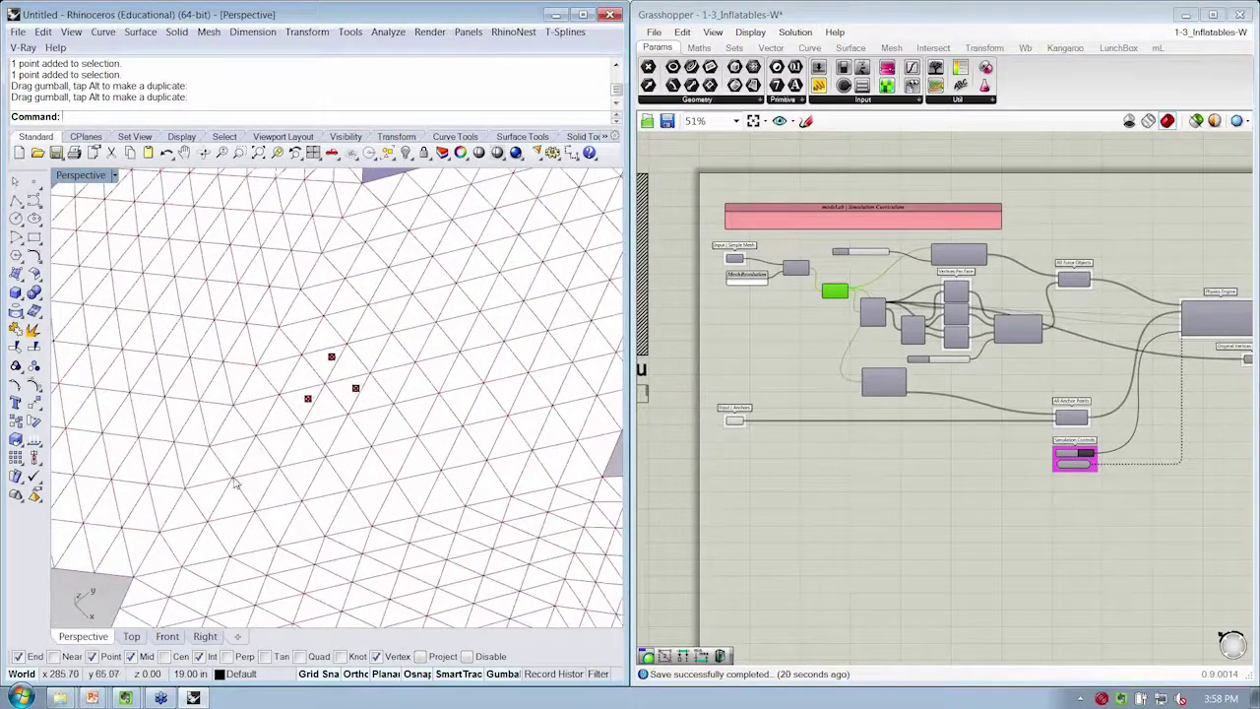
Delete all ten corner and interior anchor points in Rhino, leaving the mesh out of the selection.
right_click_drag(274, 471, 326, 463)
scroll(392, 434, "down", 6)
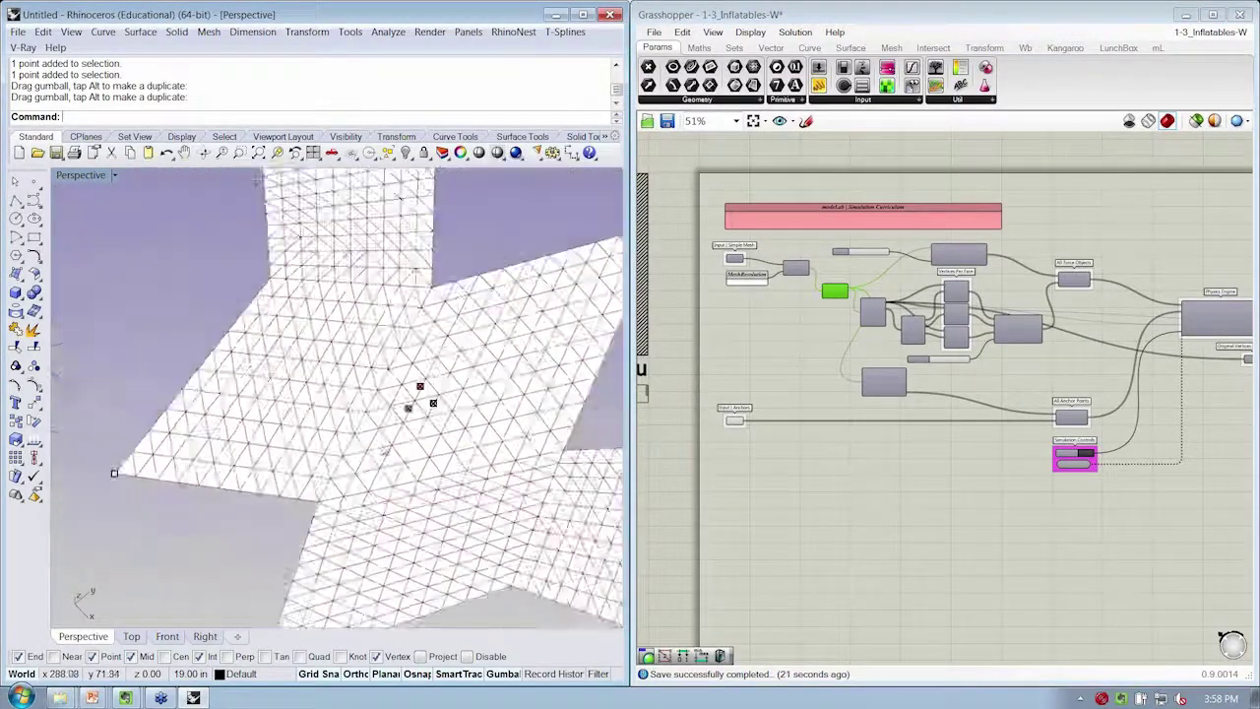
right_click_drag(392, 433, 469, 406)
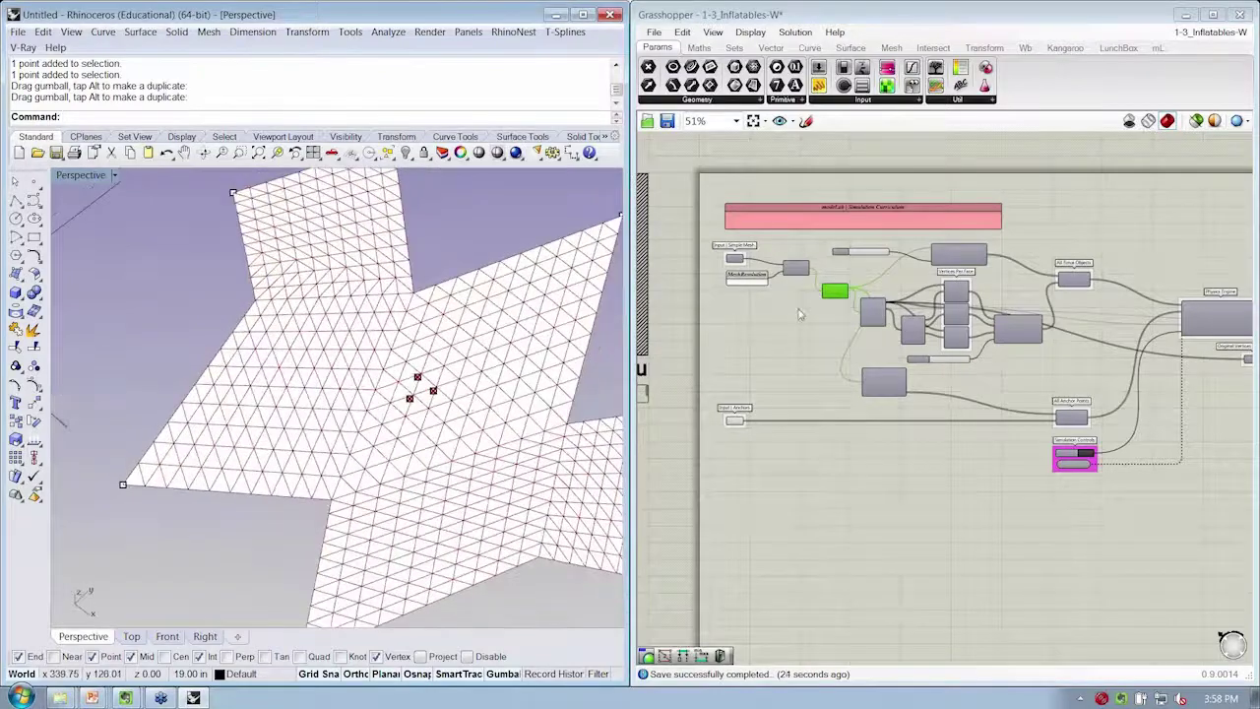
right_click_drag(548, 422, 227, 294)
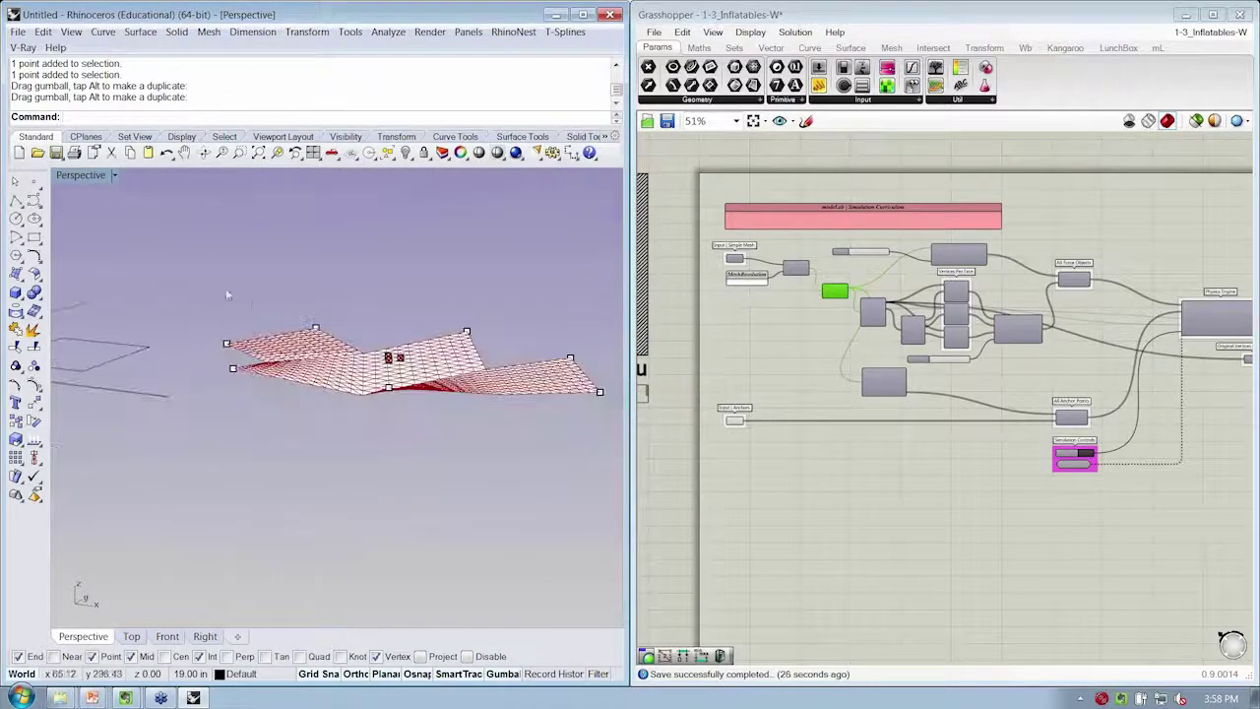
left_click_drag(193, 278, 622, 465)
left_click(511, 395, "ctrl")
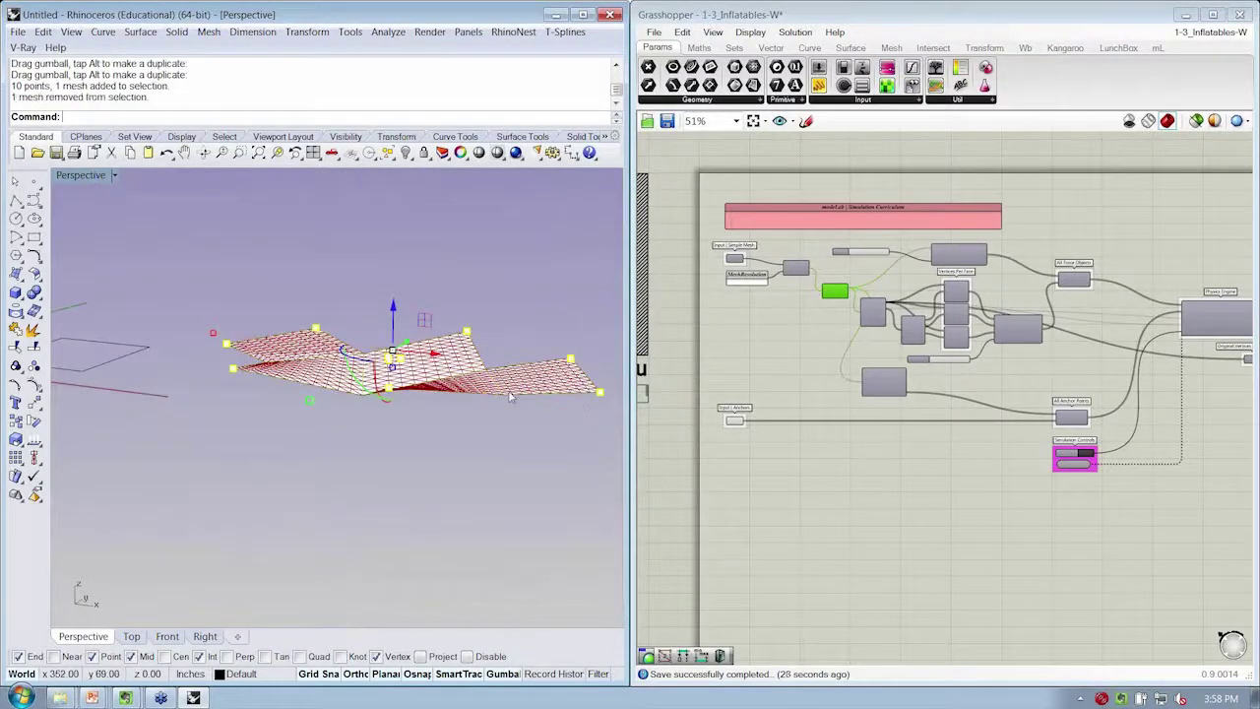
key("Delete")
right_click_drag(458, 330, 414, 385)
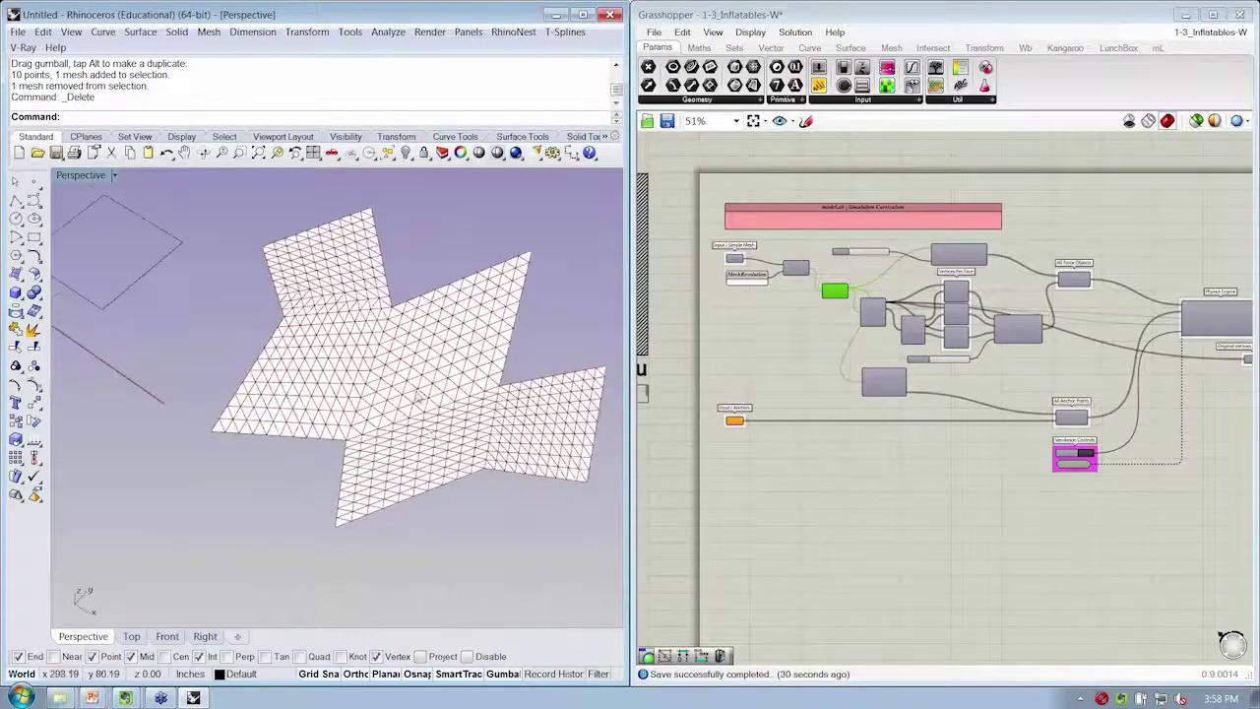
Bake the flat mesh from the component between the mesh subdivision and the mesh deconstruction into Rhino.
scroll(411, 384, "up", 2)
right_click_drag(810, 322, 788, 342)
right_click_drag(507, 345, 468, 332)
scroll(873, 336, "up", 3)
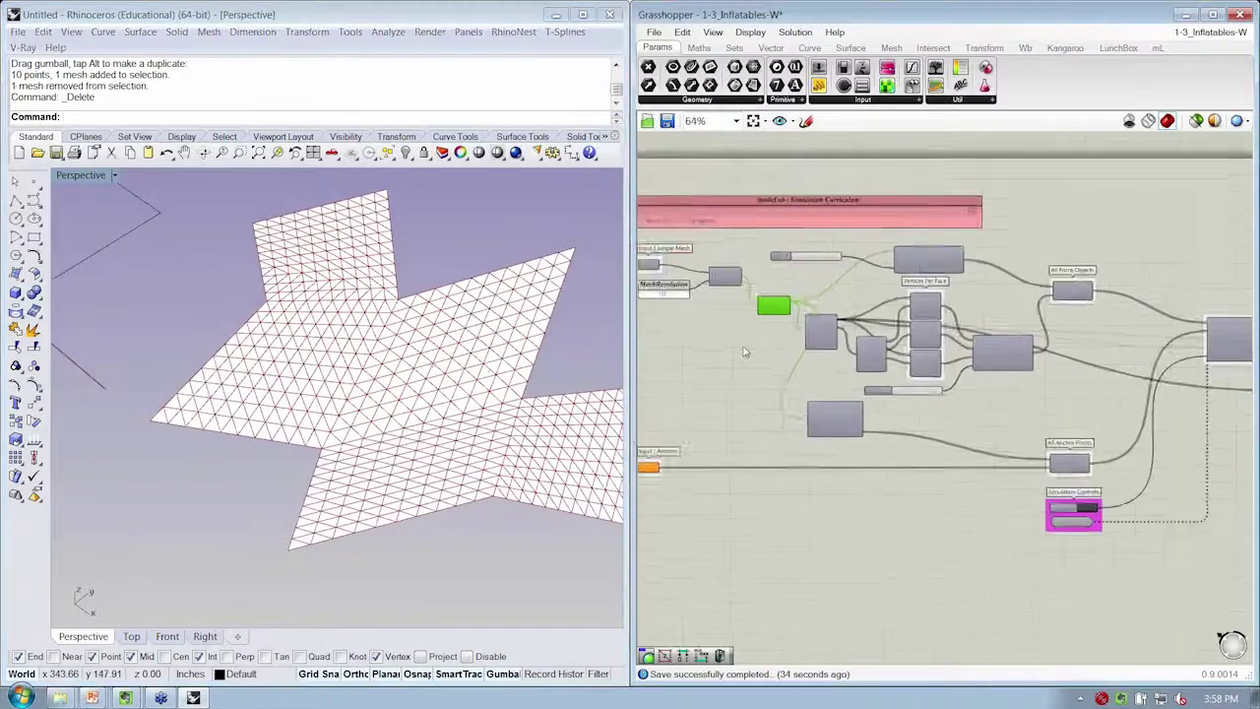
left_click_drag(785, 301, 786, 292)
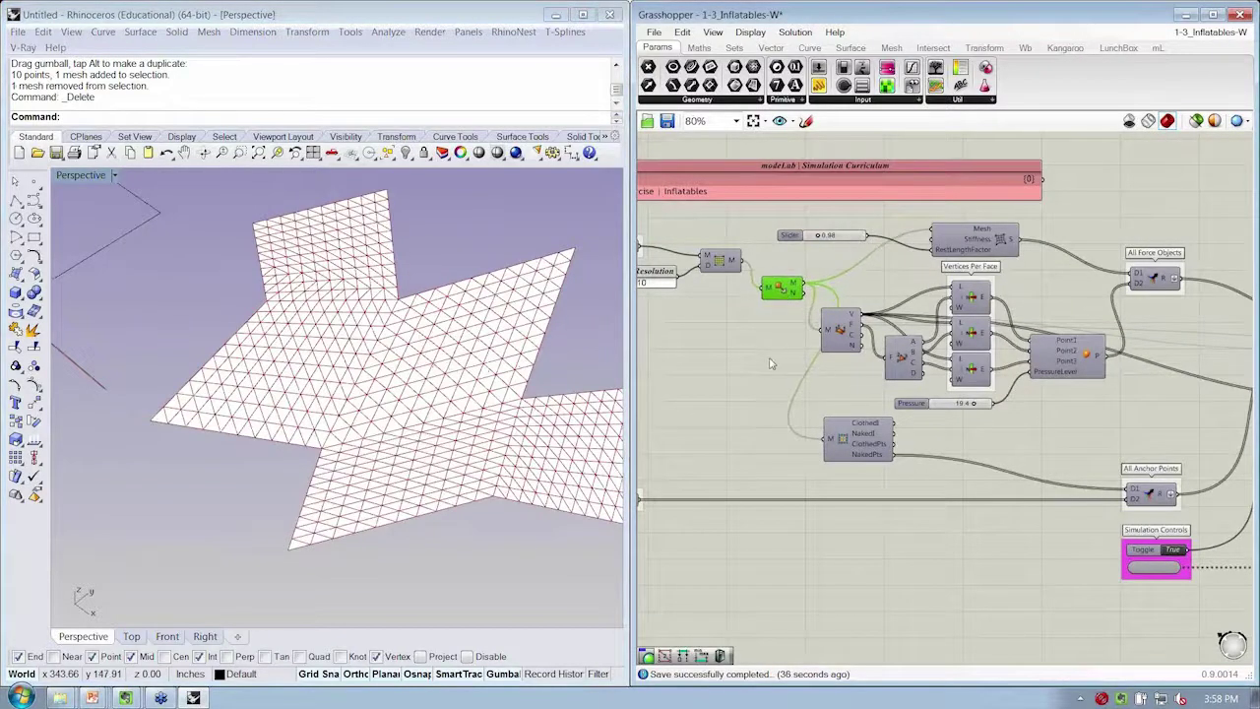
right_click(749, 338)
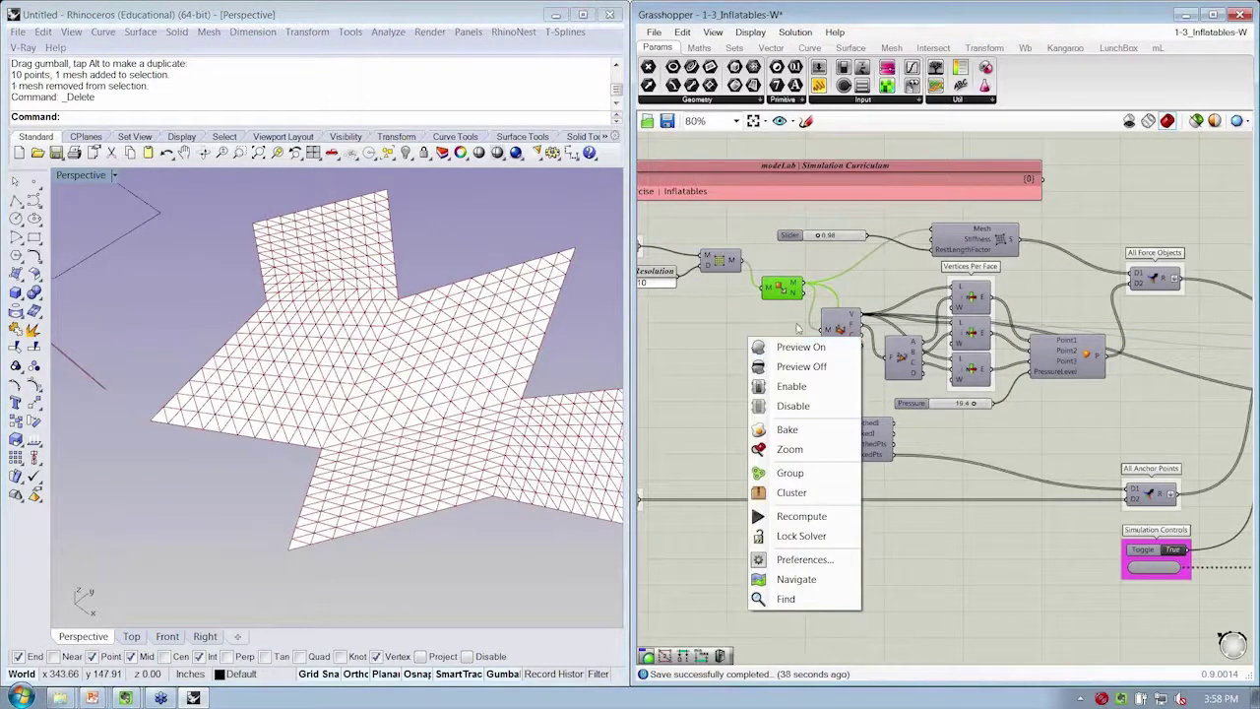
left_click(787, 430)
left_click(456, 391)
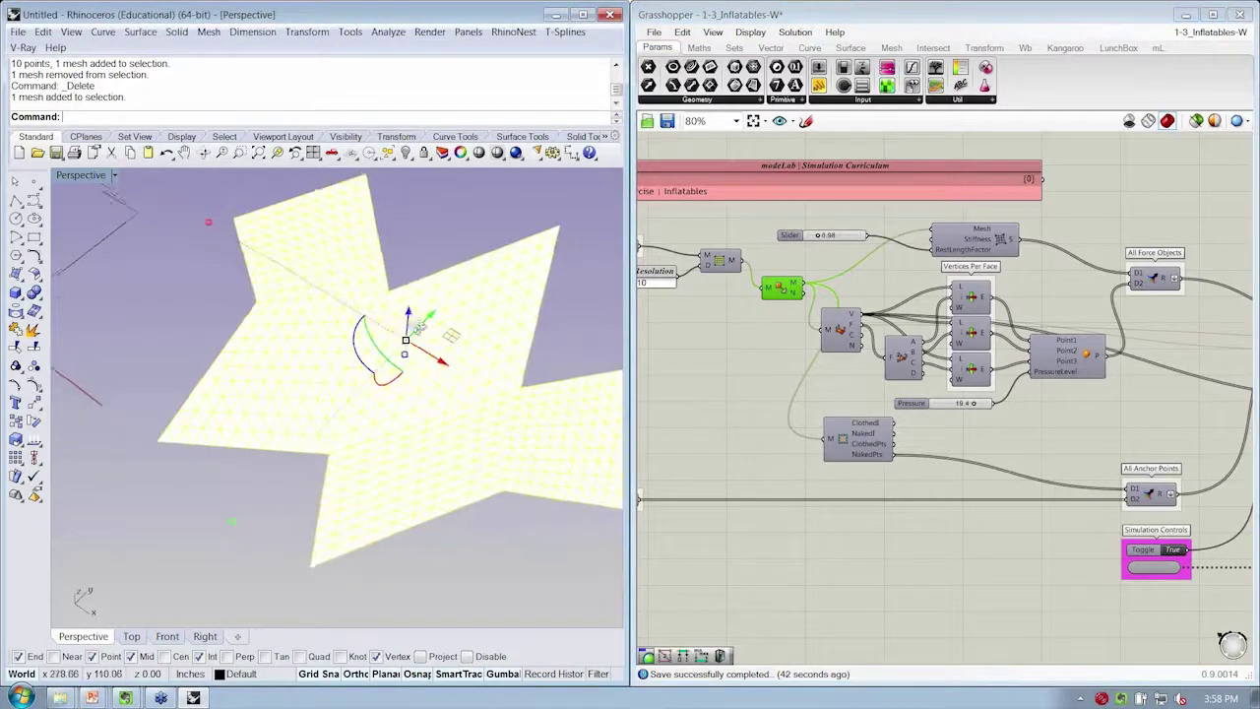
Turn off the Grasshopper preview geometry and deselect the baked mesh.
left_click(1129, 123)
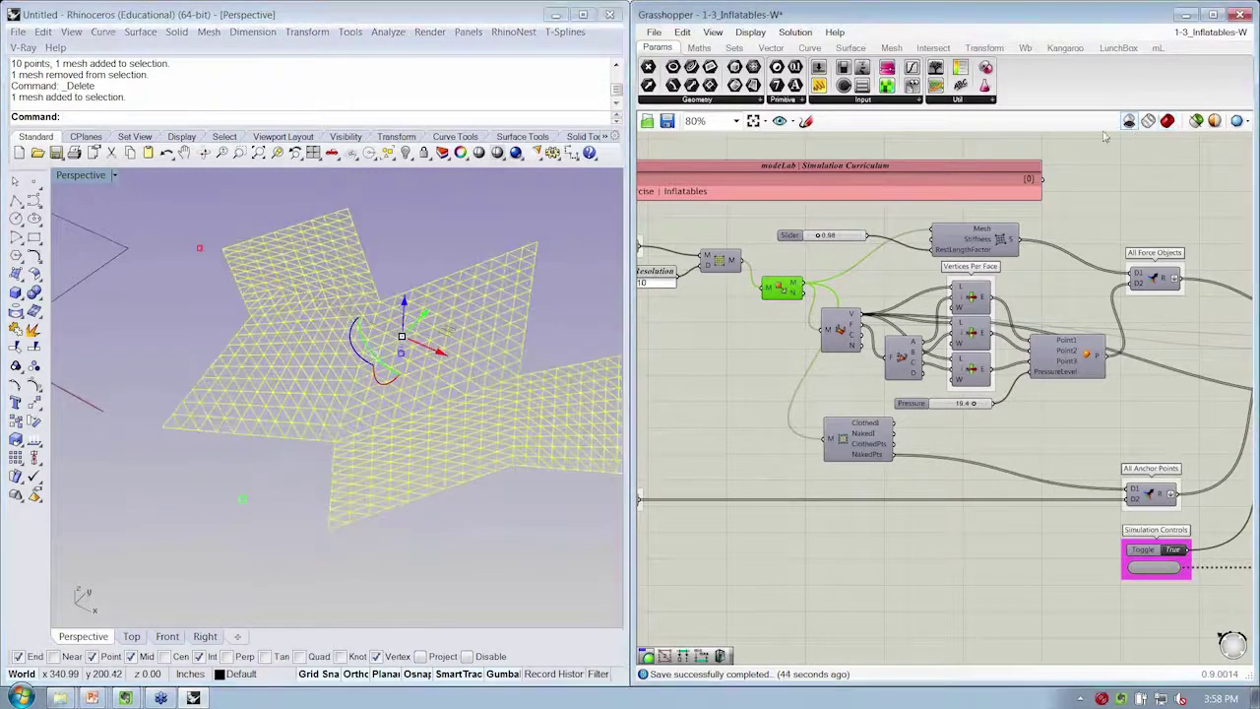
right_click_drag(471, 400, 430, 413)
left_click(288, 466)
right_click_drag(290, 466, 334, 472)
scroll(335, 433, "up", 4)
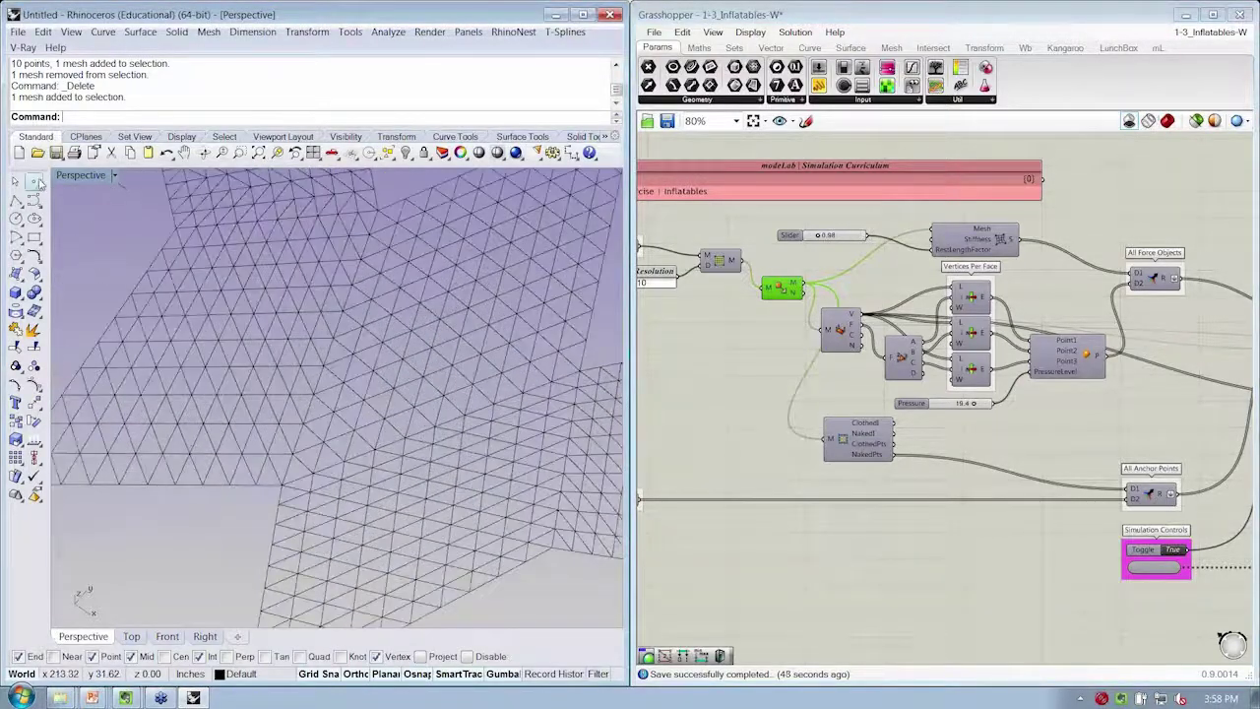
Place three points on neighbouring mesh vertices in the interior of the baked flat mesh.
left_click(35, 182)
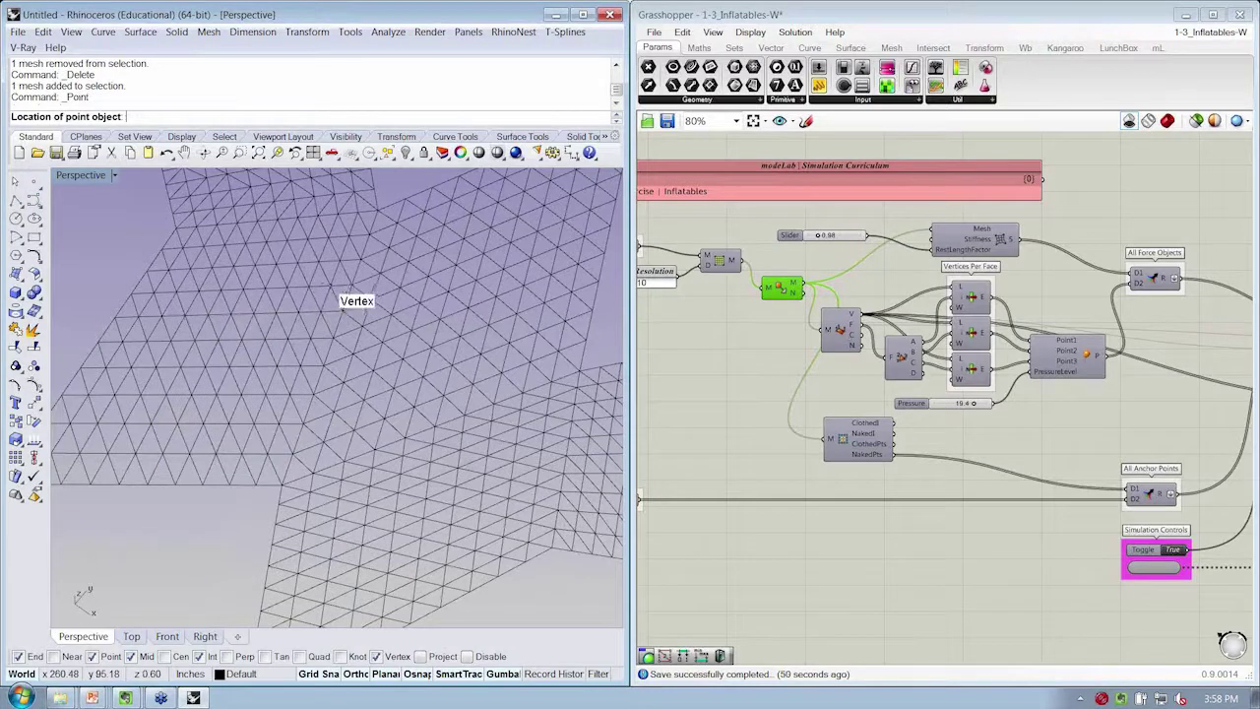
left_click(330, 286)
right_click(330, 286)
left_click(352, 284)
right_click(352, 284)
left_click(343, 311)
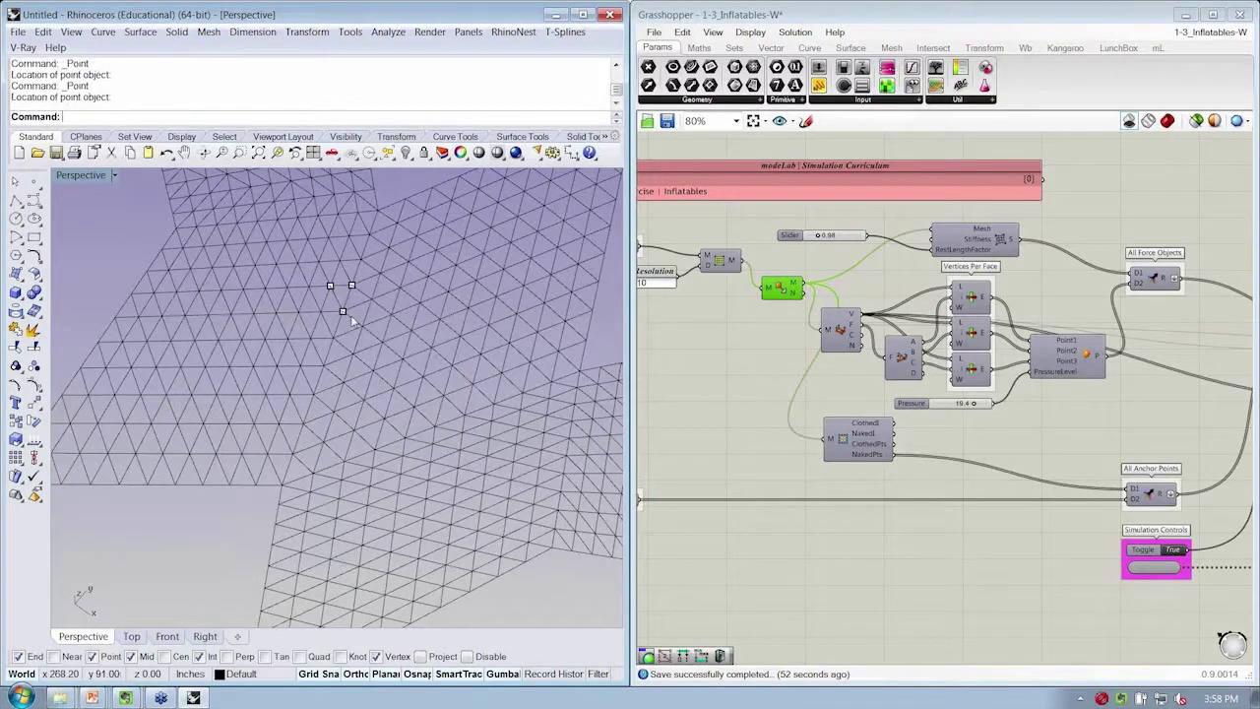
Place a second cluster of three points on neighbouring mesh vertices in the opposite part of the mesh interior.
right_click(473, 423)
left_click(464, 414)
right_click(493, 404)
left_click(494, 404)
right_click(493, 404)
left_click(492, 421)
right_click_drag(490, 418, 437, 398)
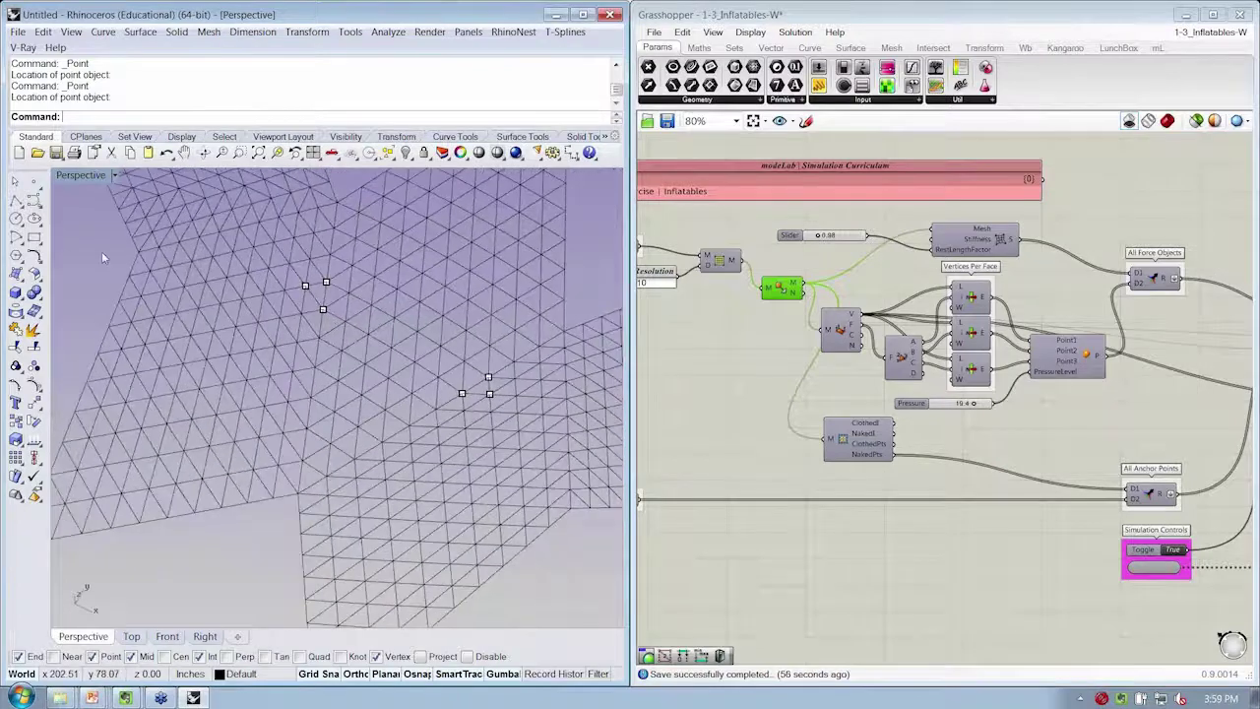
Assign the six new interior points to the Input | Anchors parameter as multiple points.
left_click_drag(102, 252, 510, 421)
right_click_drag(719, 476, 843, 446)
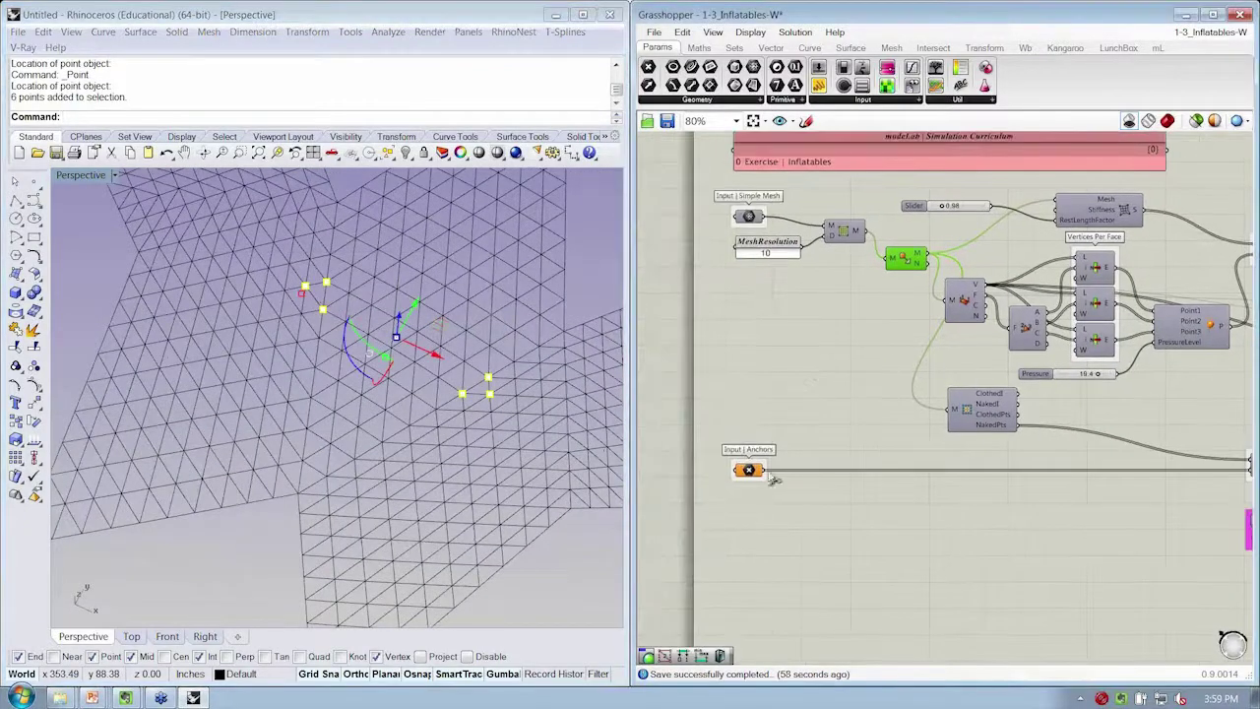
right_click(749, 471)
left_click(794, 583)
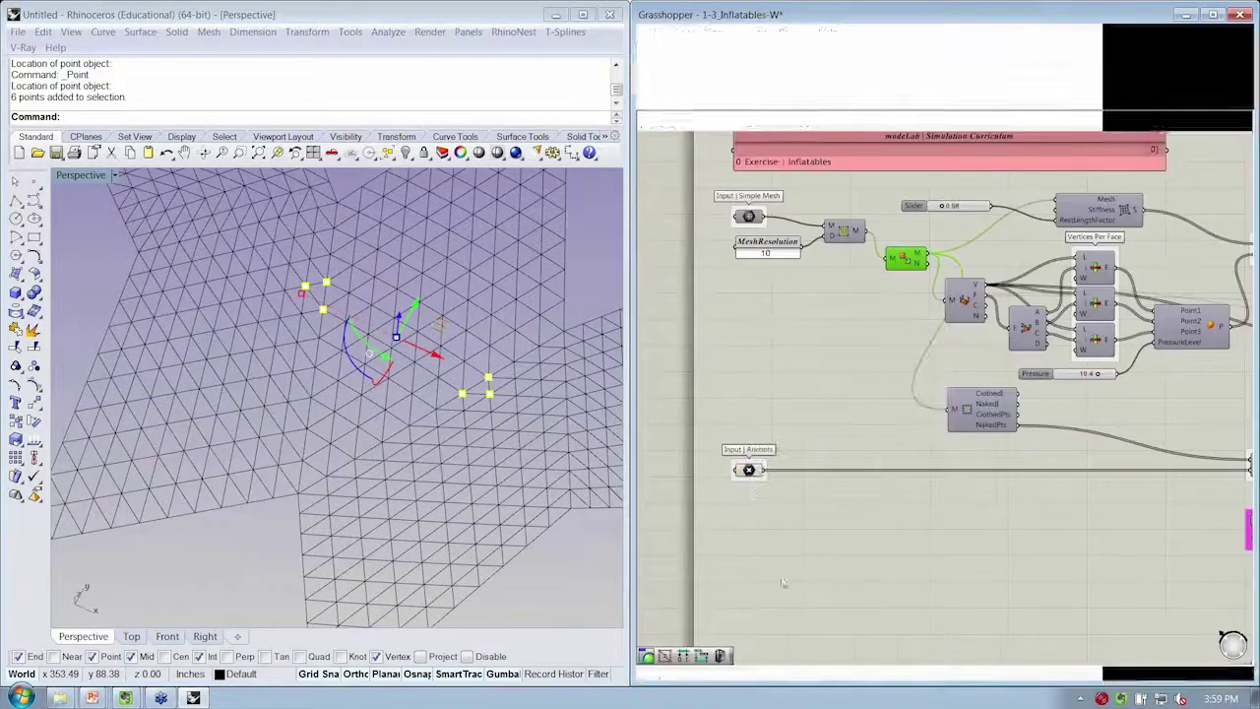
Turn the shaded Grasshopper preview back on and set the simulation toggle to False to inflate the mesh.
right_click_drag(1159, 505, 970, 411)
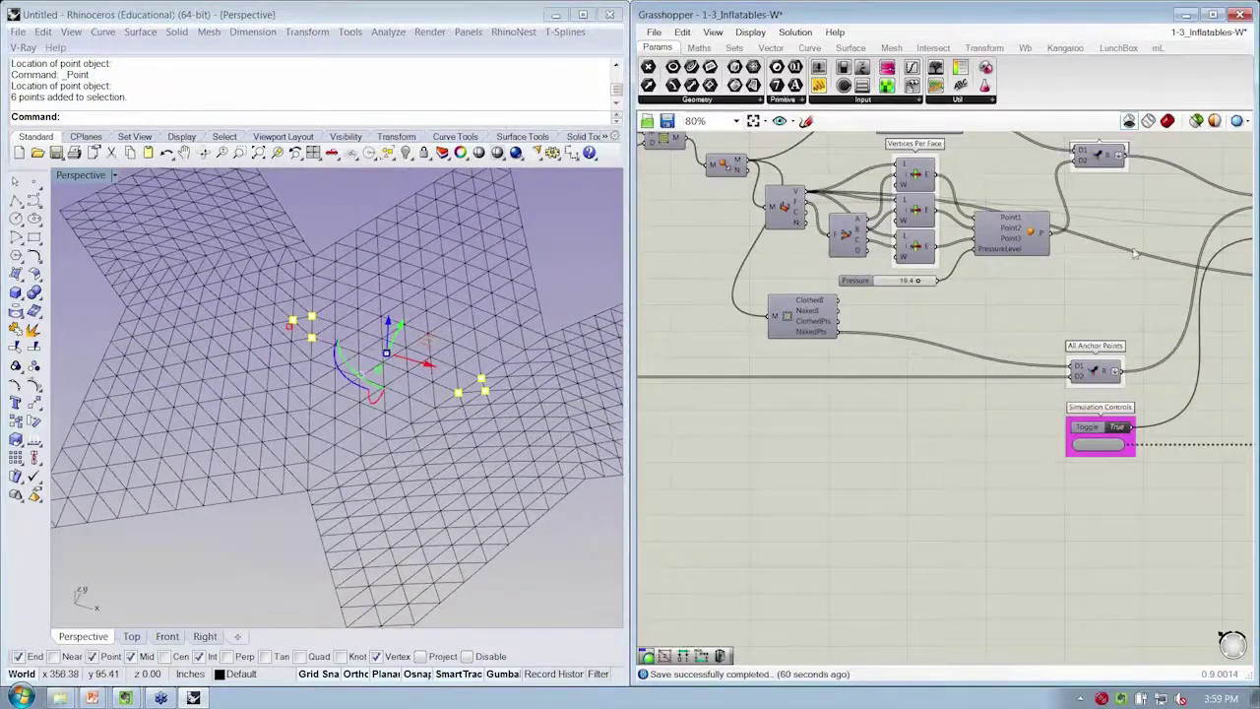
left_click(1168, 120)
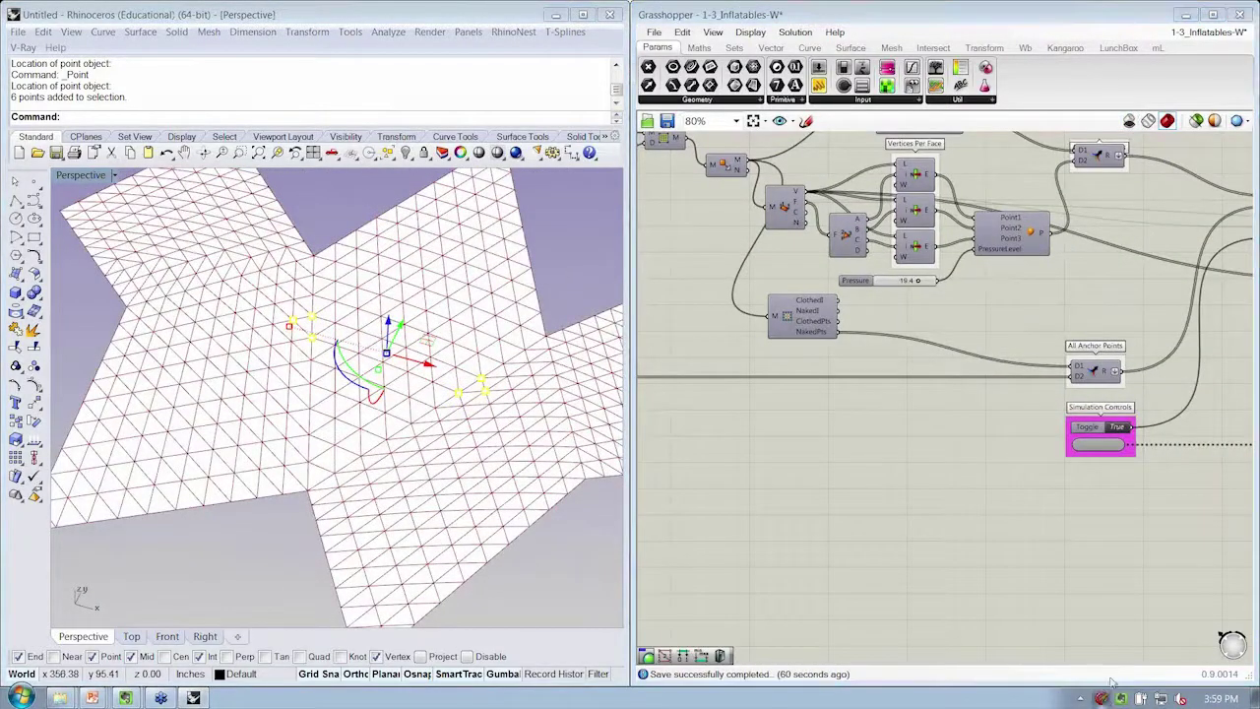
double_click(1116, 427)
right_click_drag(264, 376, 306, 266)
right_click_drag(377, 325, 350, 438)
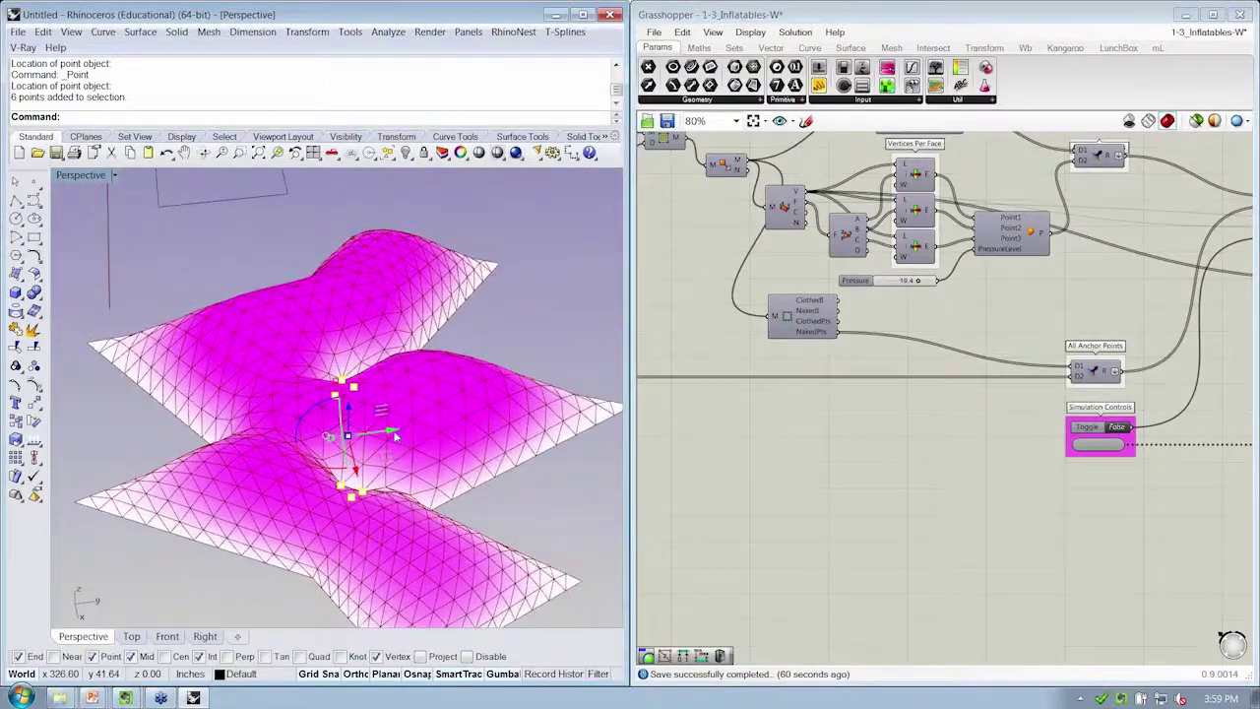
Move the six anchor points about 20 inches along the negative Y direction and examine the deformed inflated mesh.
left_click_drag(397, 438, 360, 444)
right_click_drag(422, 475, 323, 552)
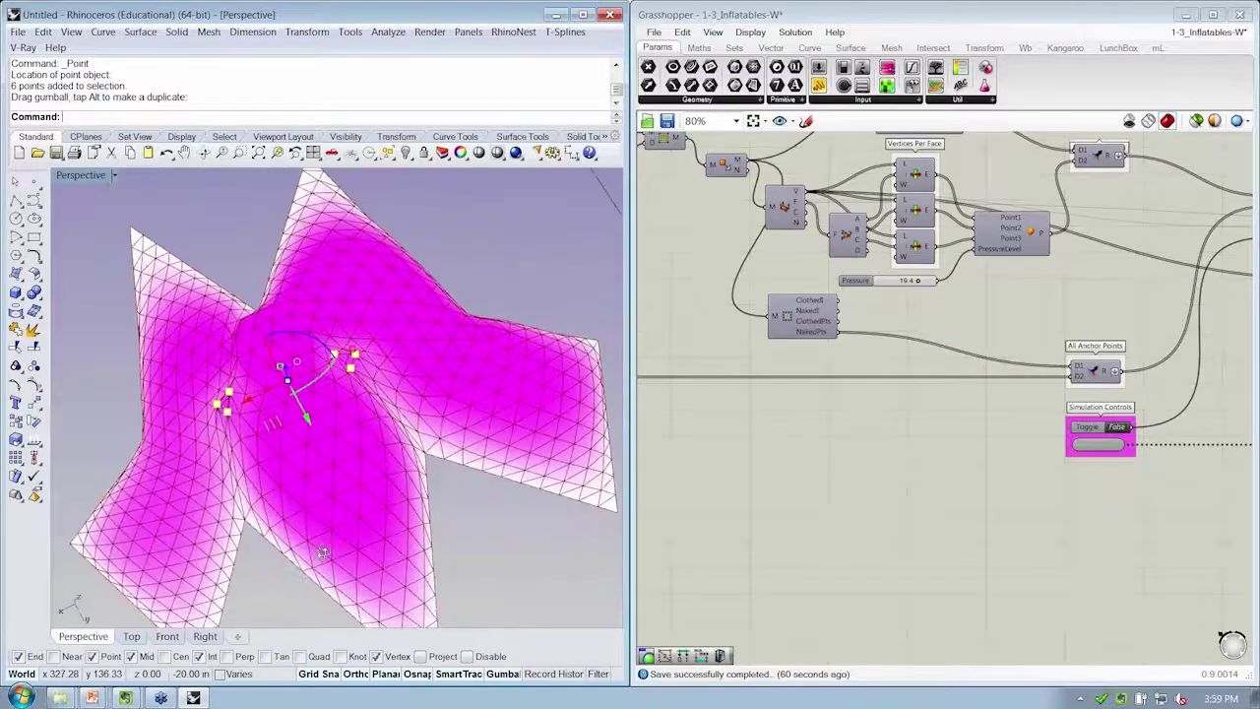
right_click_drag(230, 463, 180, 444)
right_click_drag(271, 391, 261, 485)
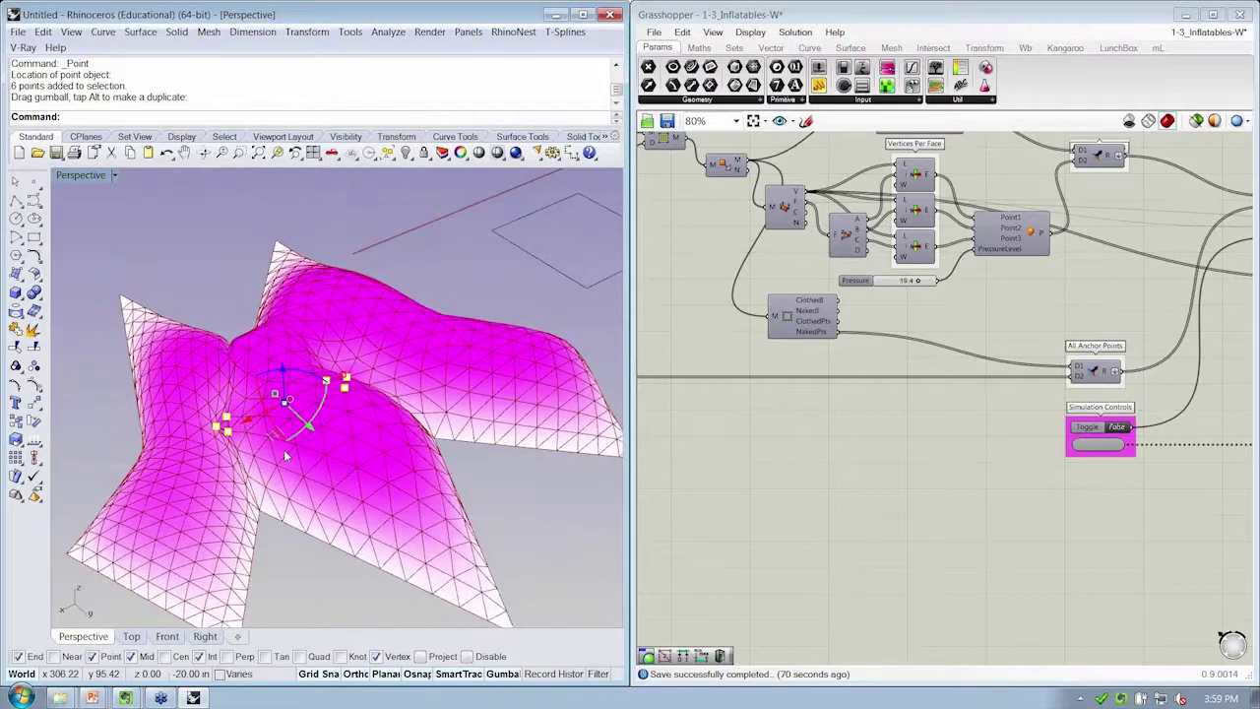
Undo the last move of the six anchor points, restart the simulation through True and back to False, and deselect the points.
key("ctrl+z")
right_click_drag(285, 455, 295, 522)
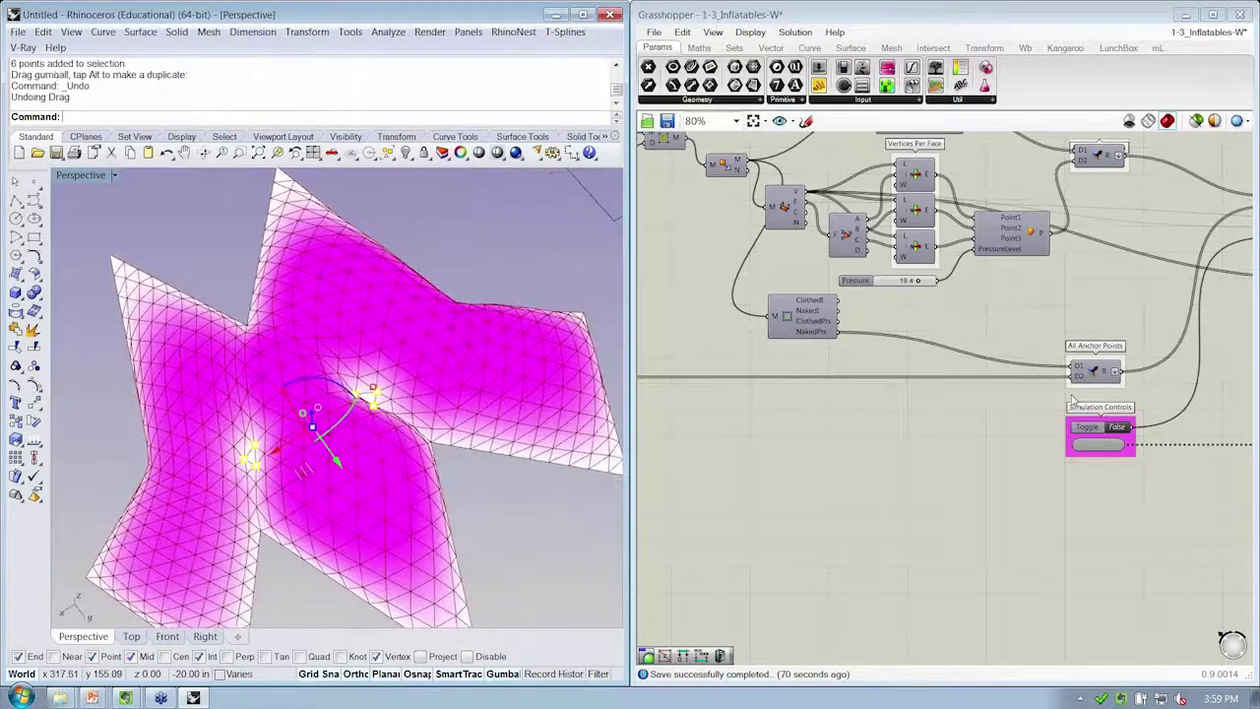
left_click(1122, 426)
left_click(1124, 428)
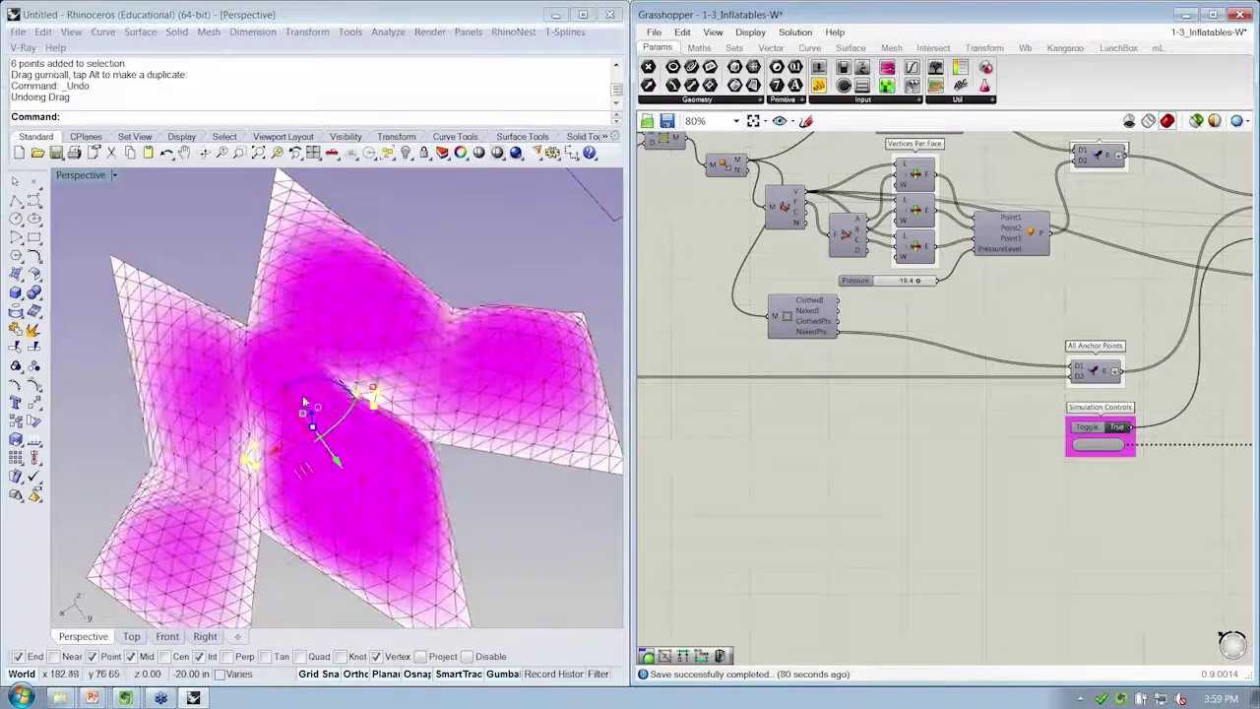
right_click_drag(287, 474, 480, 489)
key("Escape")
scroll(498, 470, "down", 2)
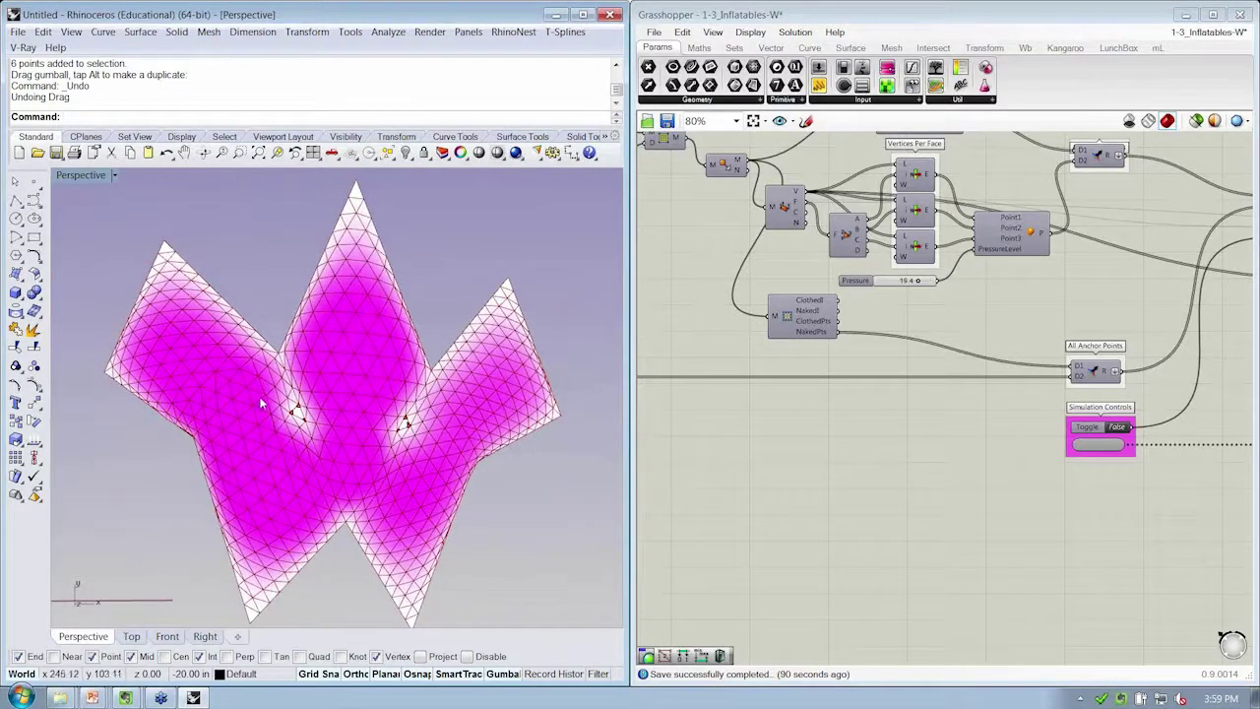
Examine the pressure force component and the triangular faces of the inflated mesh up close.
right_click_drag(360, 455, 384, 333)
right_click_drag(838, 349, 839, 421)
scroll(959, 346, "up", 3)
left_click(945, 323)
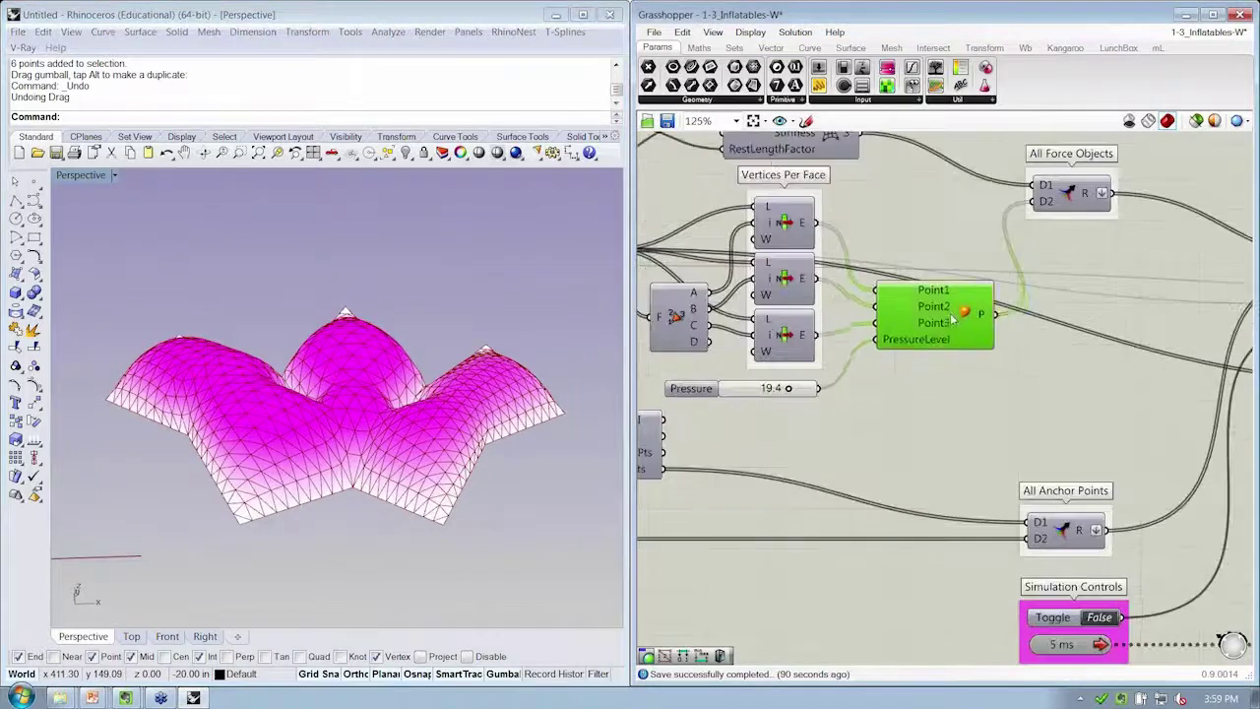
right_click_drag(473, 476, 372, 449)
scroll(398, 413, "up", 4)
scroll(373, 449, "up", 5)
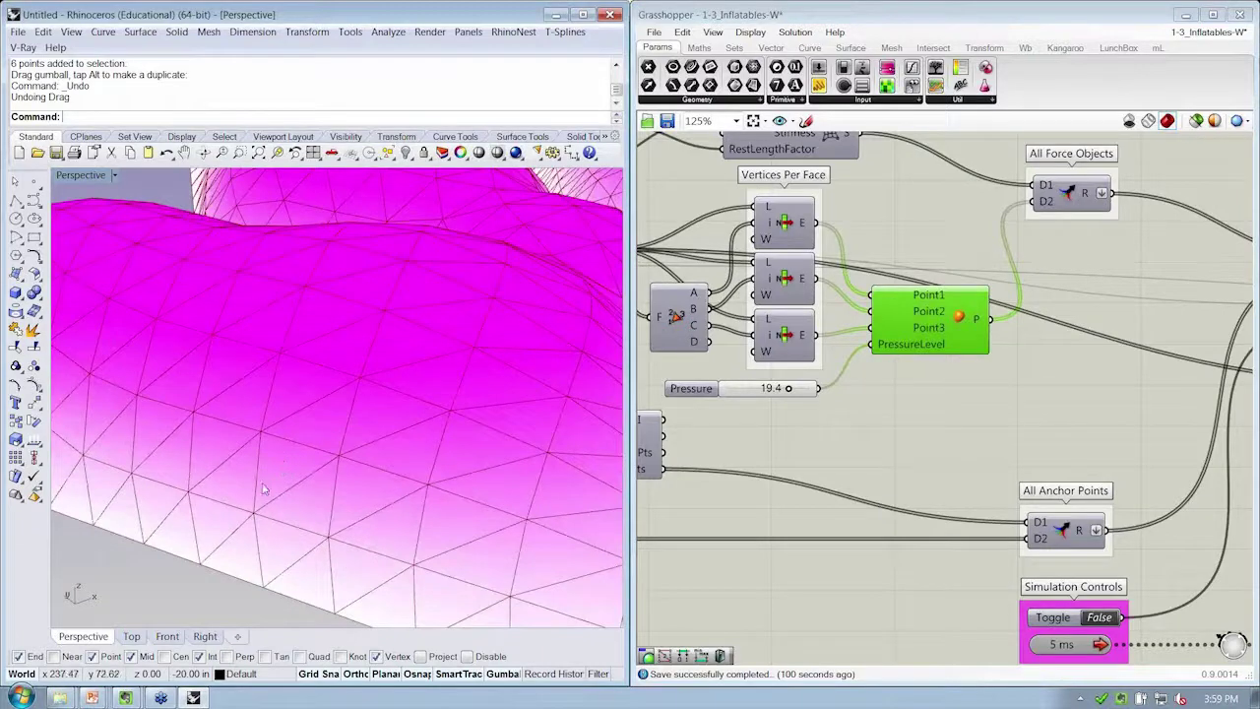
right_click_drag(281, 462, 273, 466)
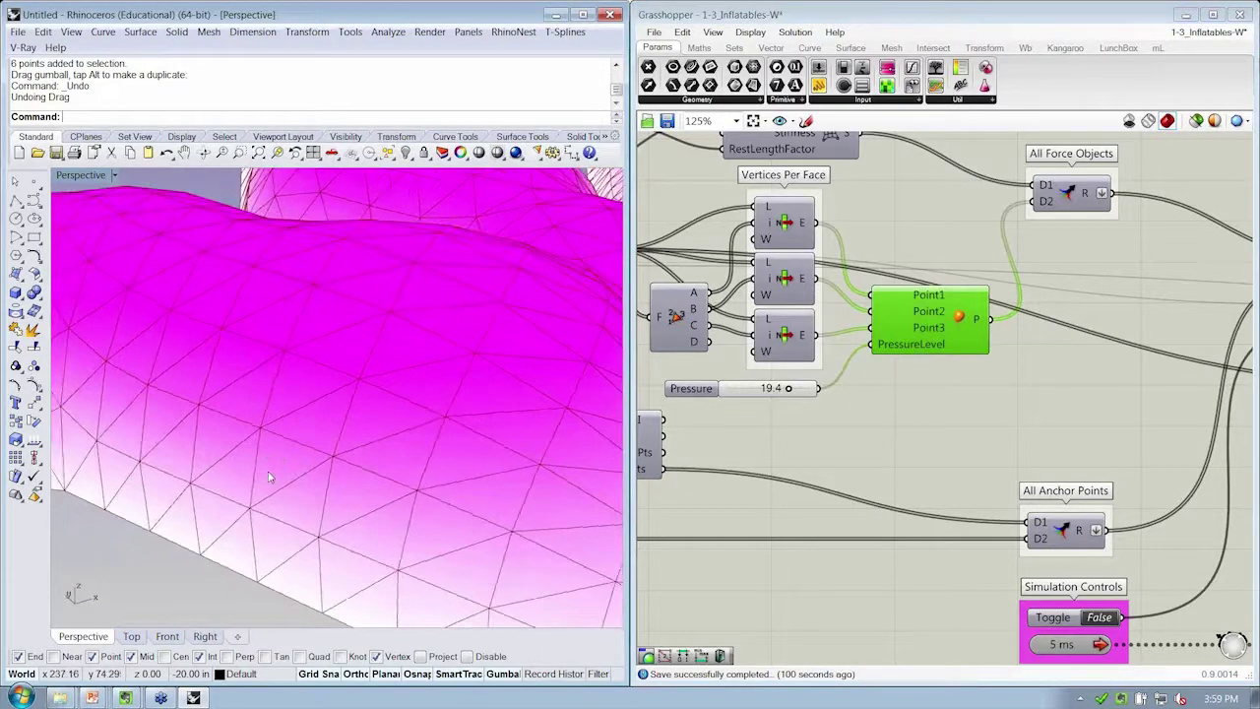
scroll(273, 467, "down", 4)
scroll(273, 467, "up", 4)
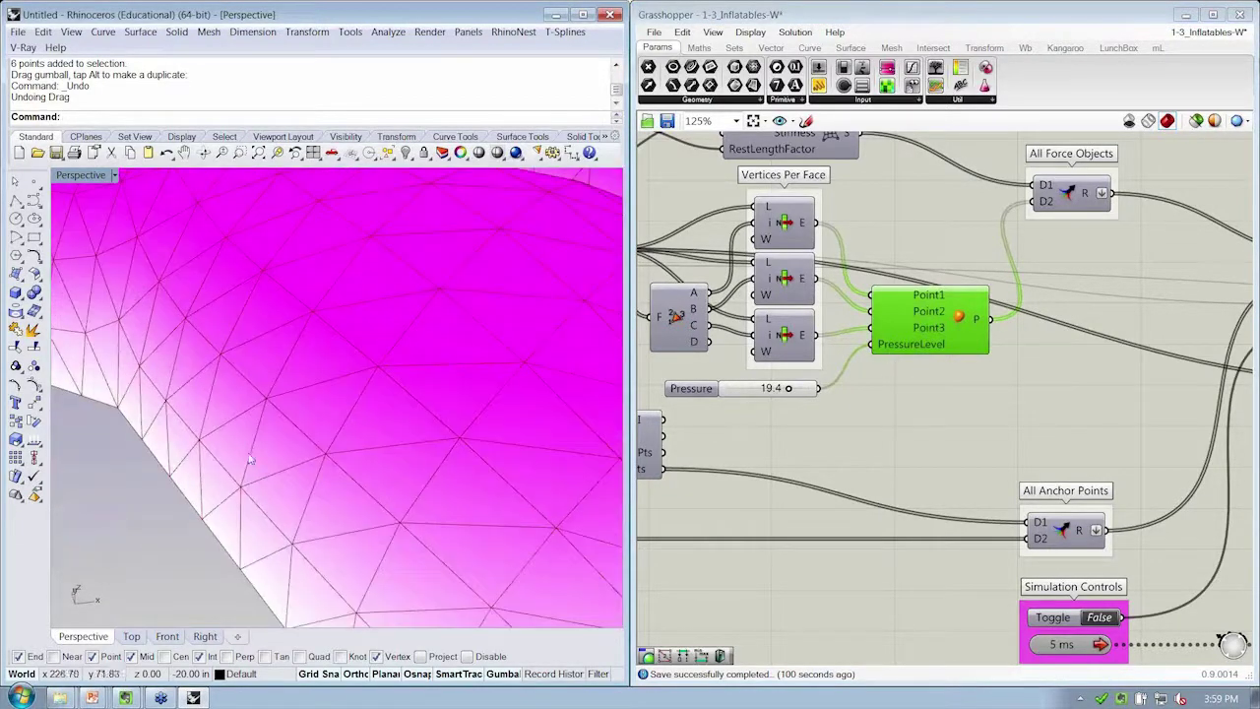
Review the gradient colouring components and examine the curvature of the inflated mesh faces from low and high viewpoints.
right_click_drag(984, 406, 739, 417)
scroll(1132, 390, "down", 3)
right_click_drag(1132, 390, 692, 428)
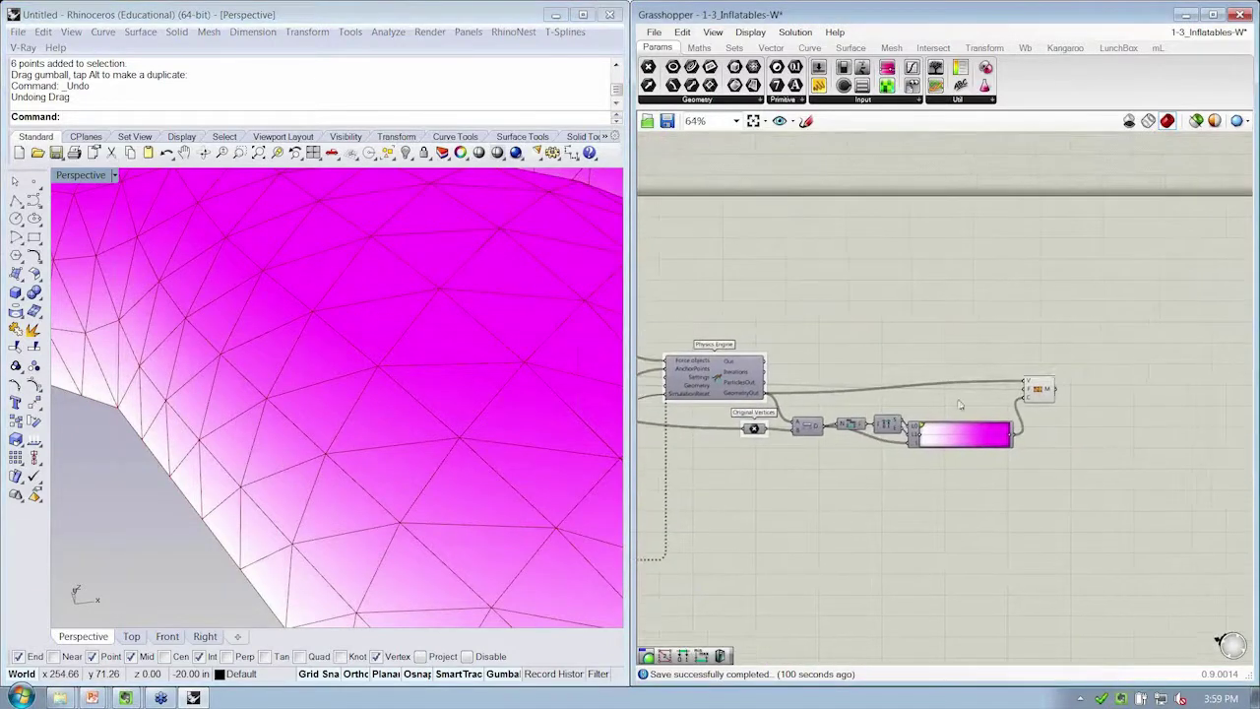
left_click(768, 49)
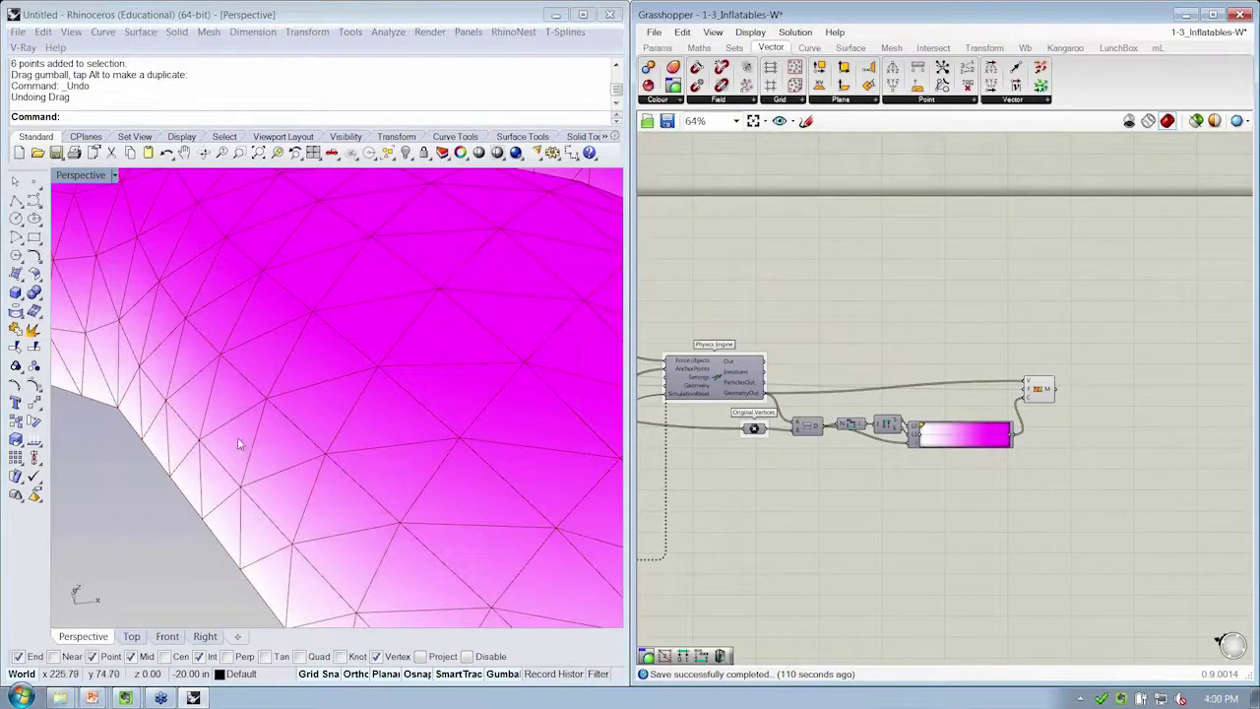
right_click_drag(904, 297, 945, 289)
right_click_drag(234, 398, 301, 499)
right_click_drag(414, 571, 546, 481)
right_click_drag(385, 511, 372, 485)
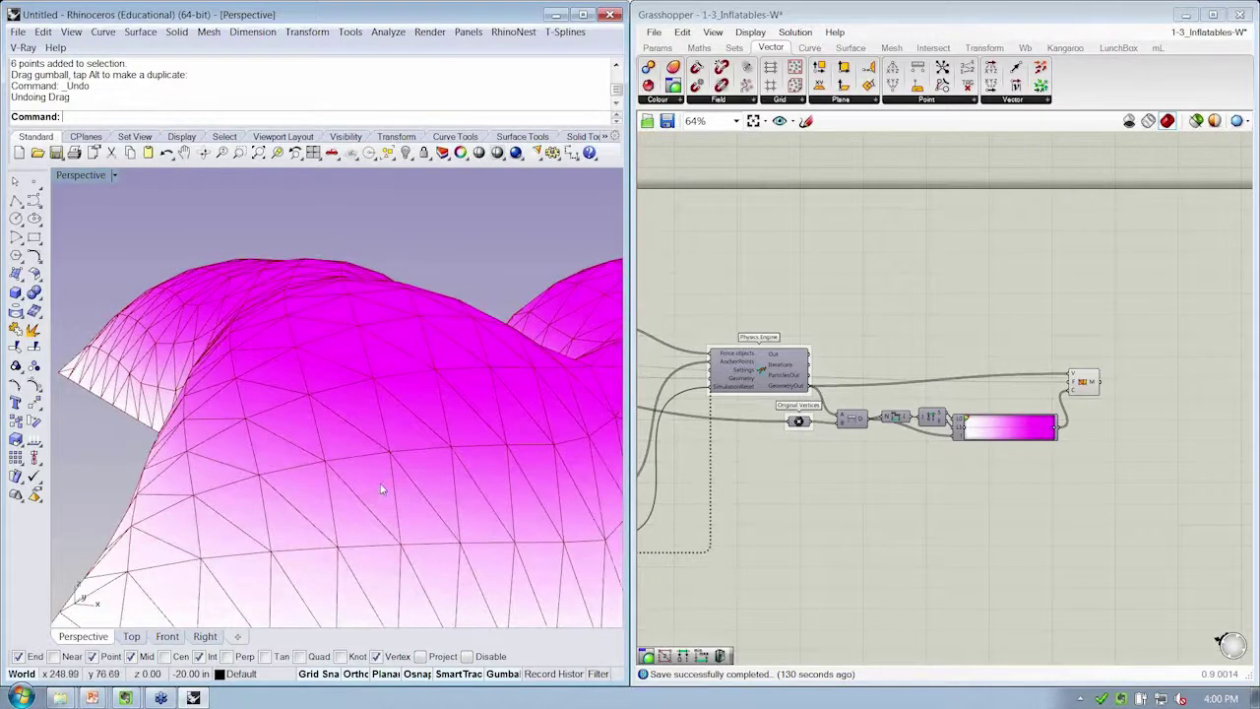
right_click_drag(377, 488, 351, 591)
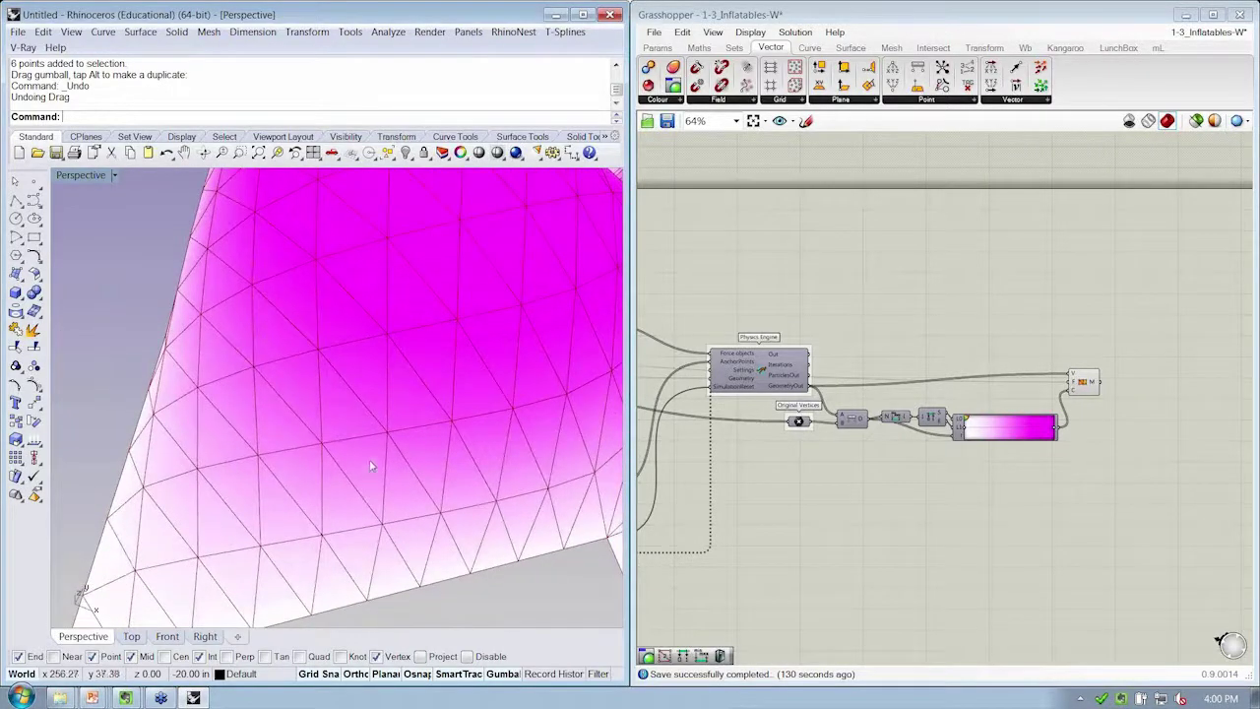
Add a Face Normals component after the coloured mesh component and feed it the mesh output.
right_click_drag(1043, 380, 926, 383)
mouse_move(970, 387)
left_mouse_down()
mouse_move(959, 397)
mouse_move(970, 393)
left_mouse_up()
left_click(978, 336)
right_click_drag(980, 337, 758, 300)
scroll(890, 319, "up", 1)
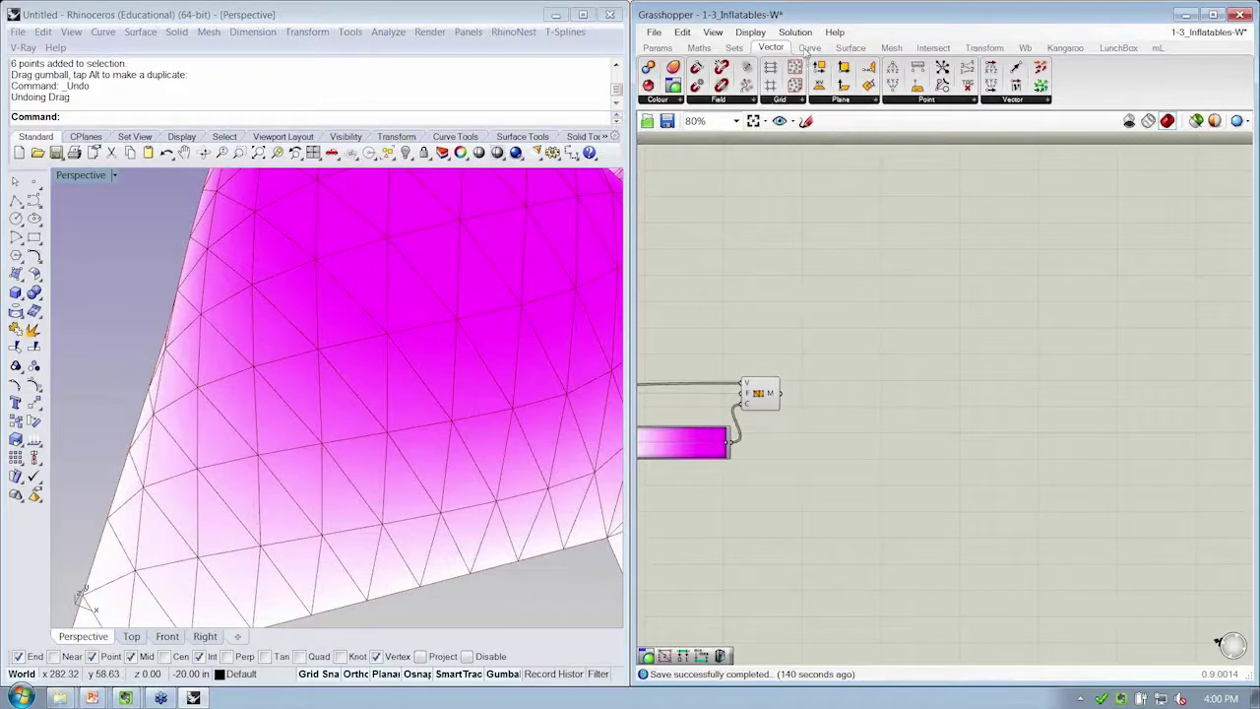
left_click(892, 48)
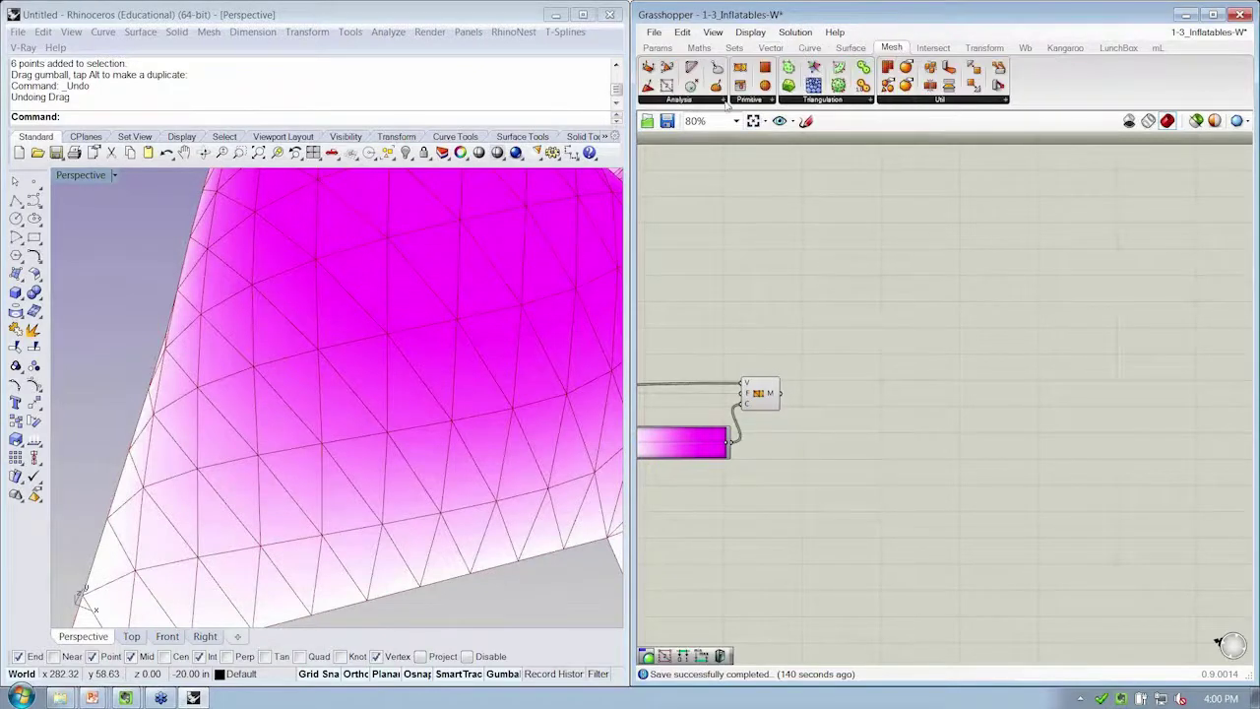
left_click(726, 100)
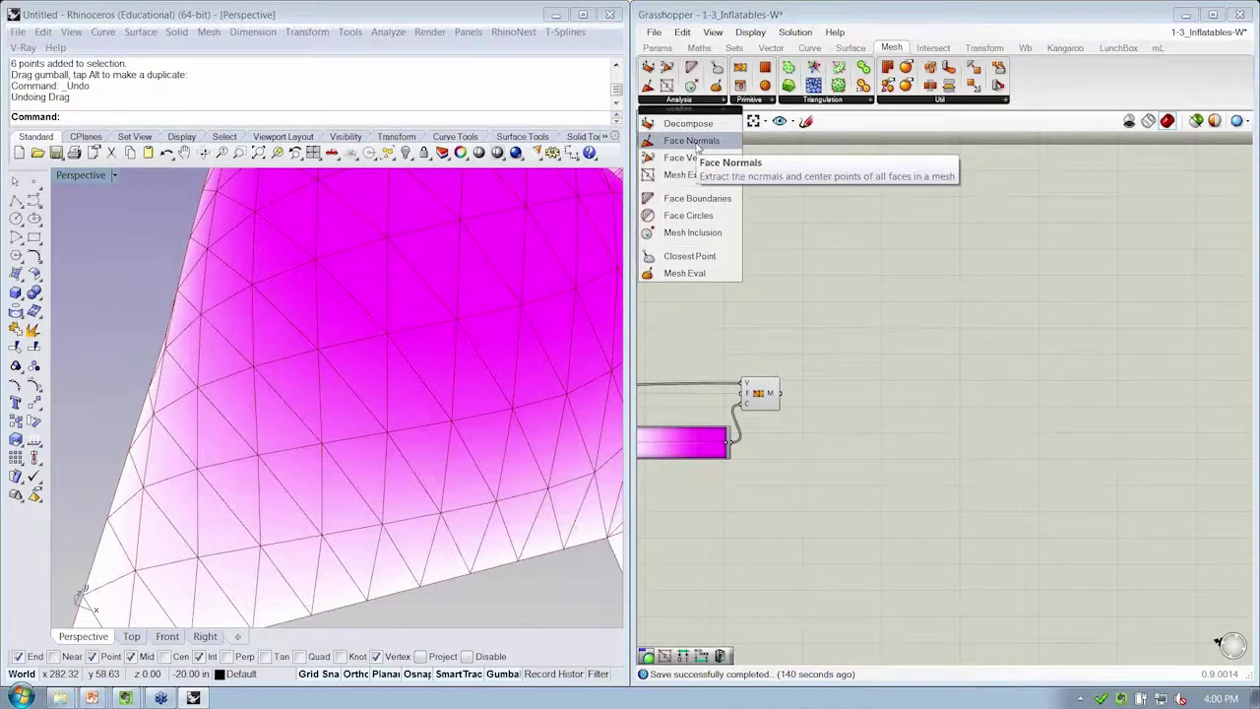
left_click_drag(697, 148, 814, 426)
left_click(857, 431)
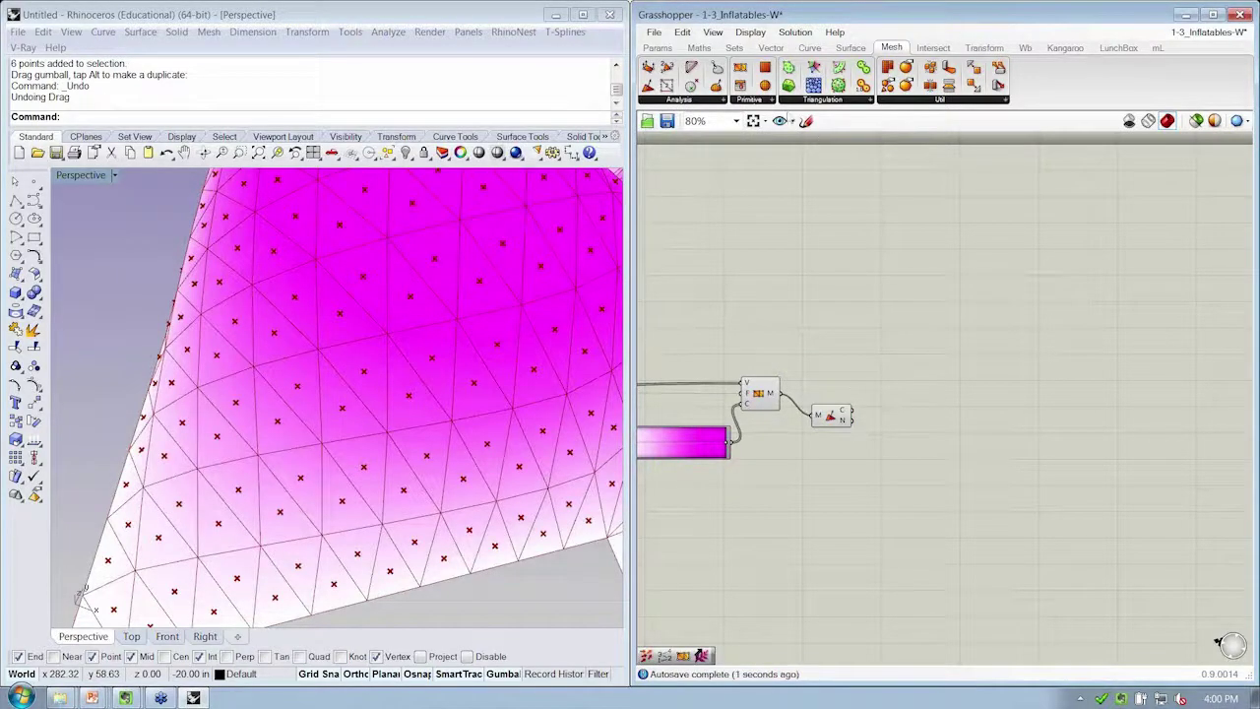
Add a Vector Display component that takes the face centers as anchors and the face normals as vectors.
left_click(773, 49)
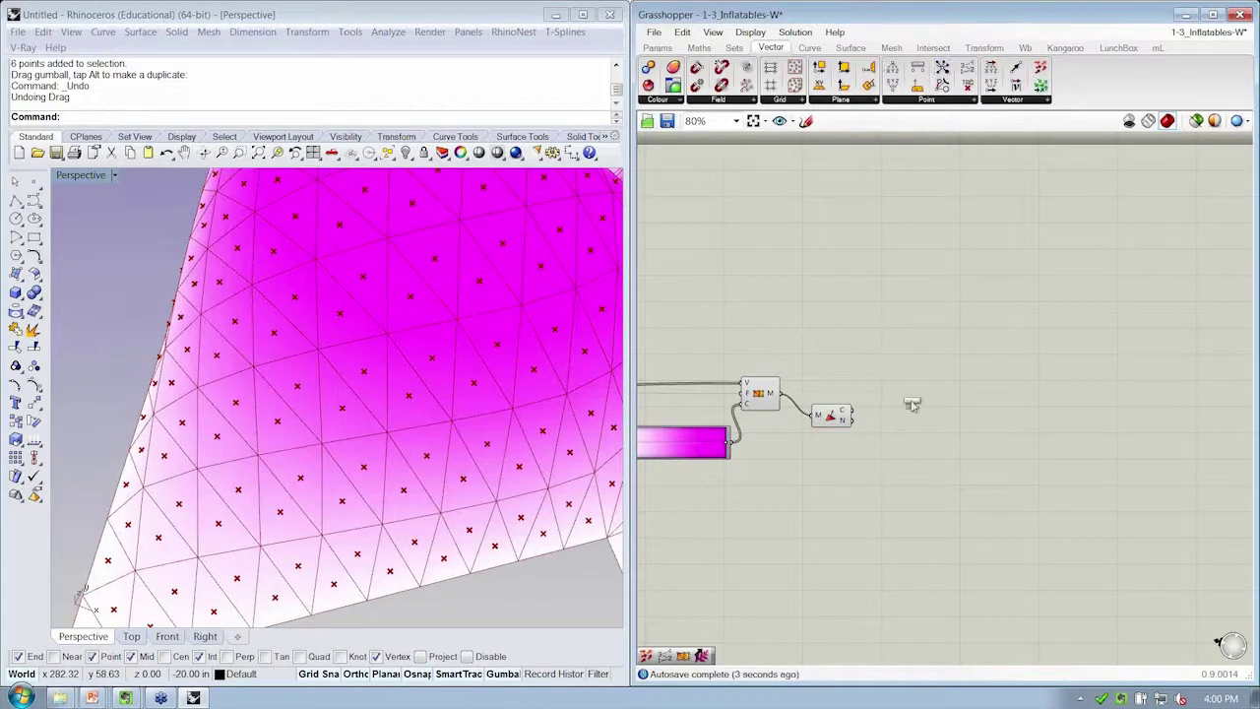
left_click_drag(896, 415, 771, 384)
left_click(851, 436)
scroll(532, 299, "down", 9)
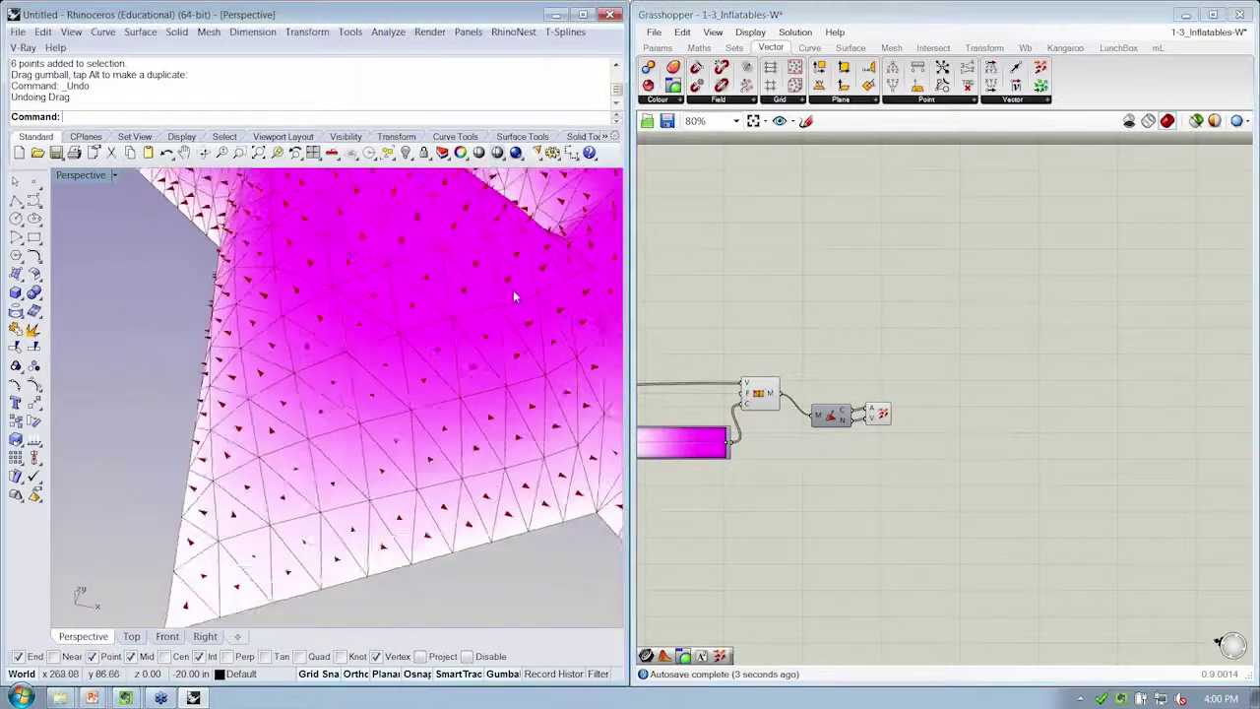
right_click_drag(464, 290, 363, 326)
Restart the simulation by switching the toggle to True and back to False, and examine the normal arrows on the inflating mesh.
right_click_drag(837, 440, 1153, 426)
right_click_drag(953, 424, 1162, 409)
right_click_drag(689, 461, 931, 388)
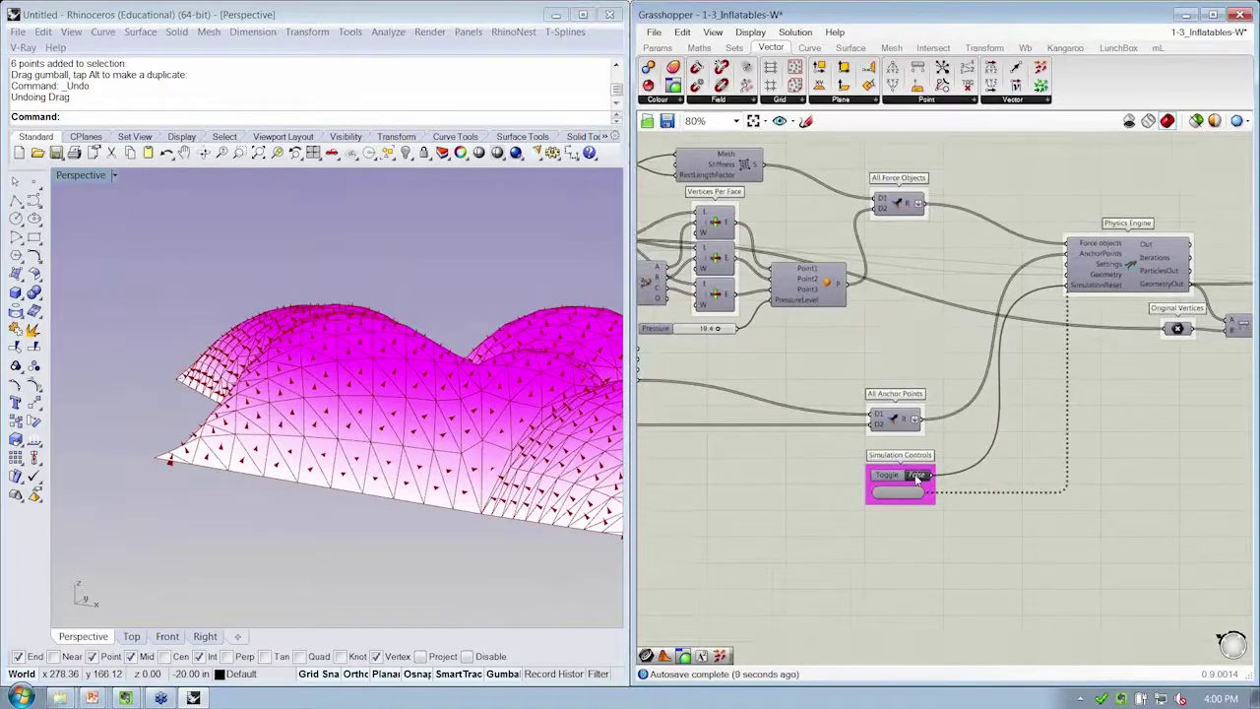
double_click(916, 477)
double_click(916, 477)
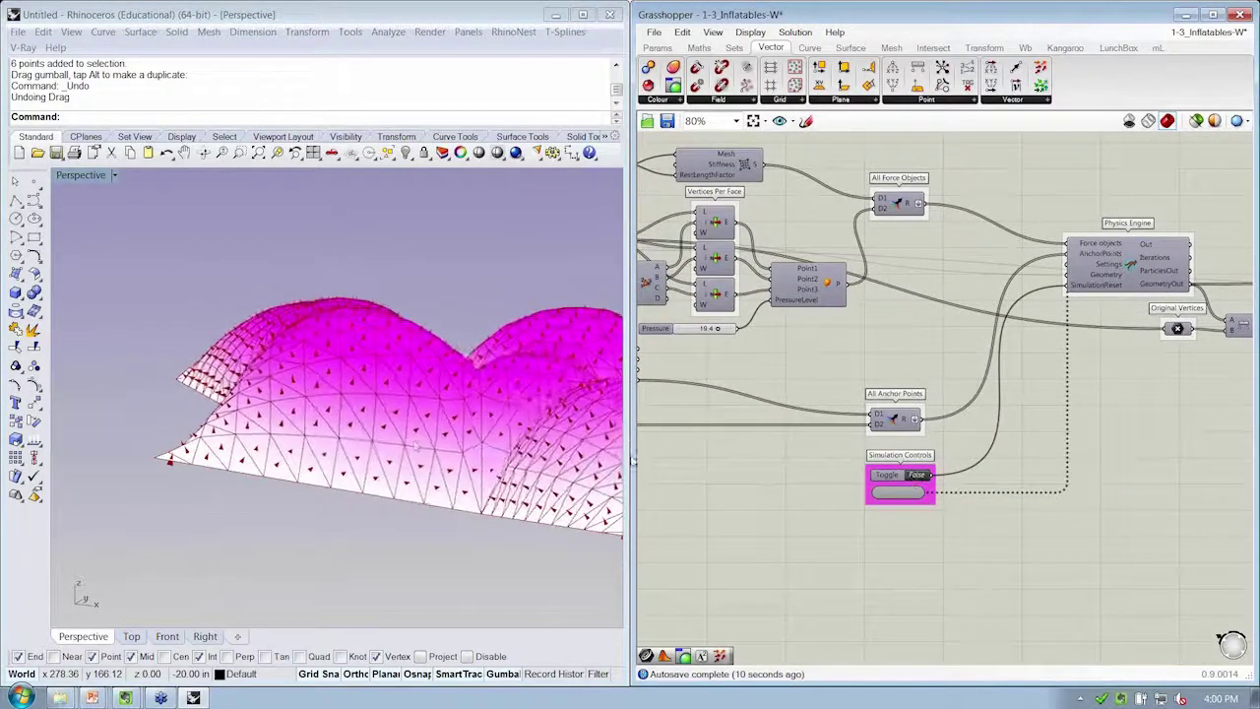
right_click_drag(416, 447, 281, 417)
right_click_drag(403, 423, 362, 403)
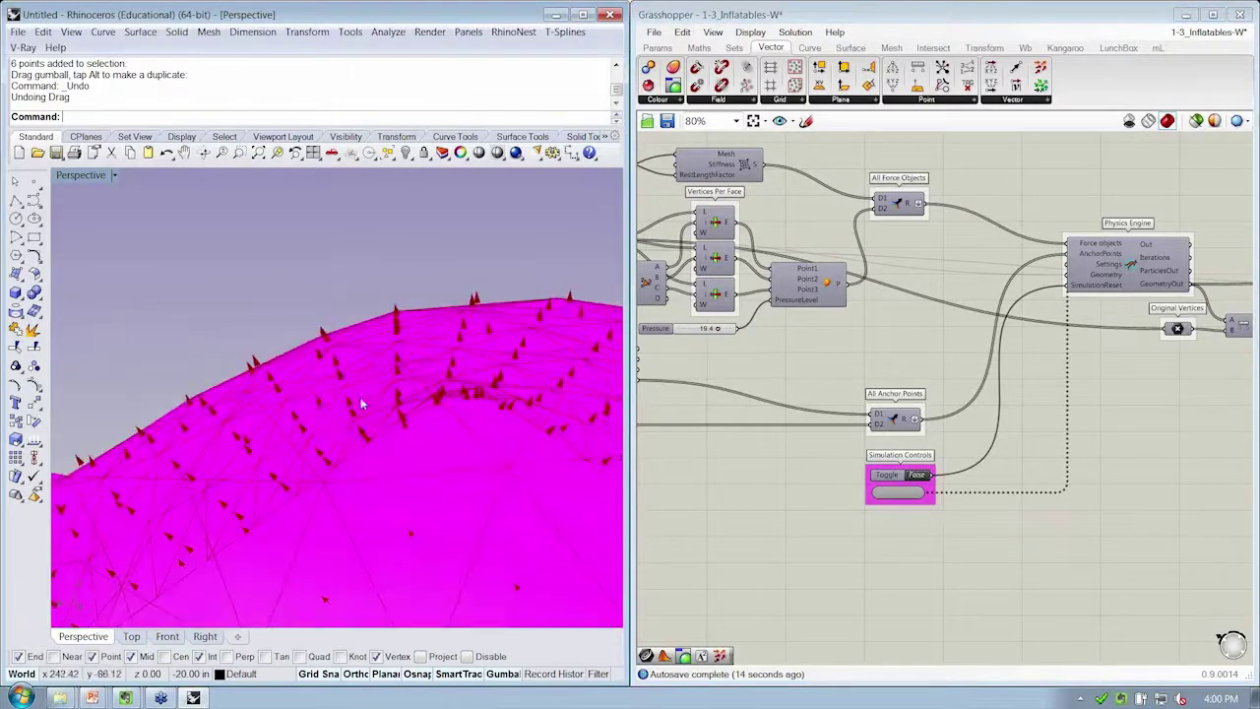
right_click_drag(328, 358, 328, 458)
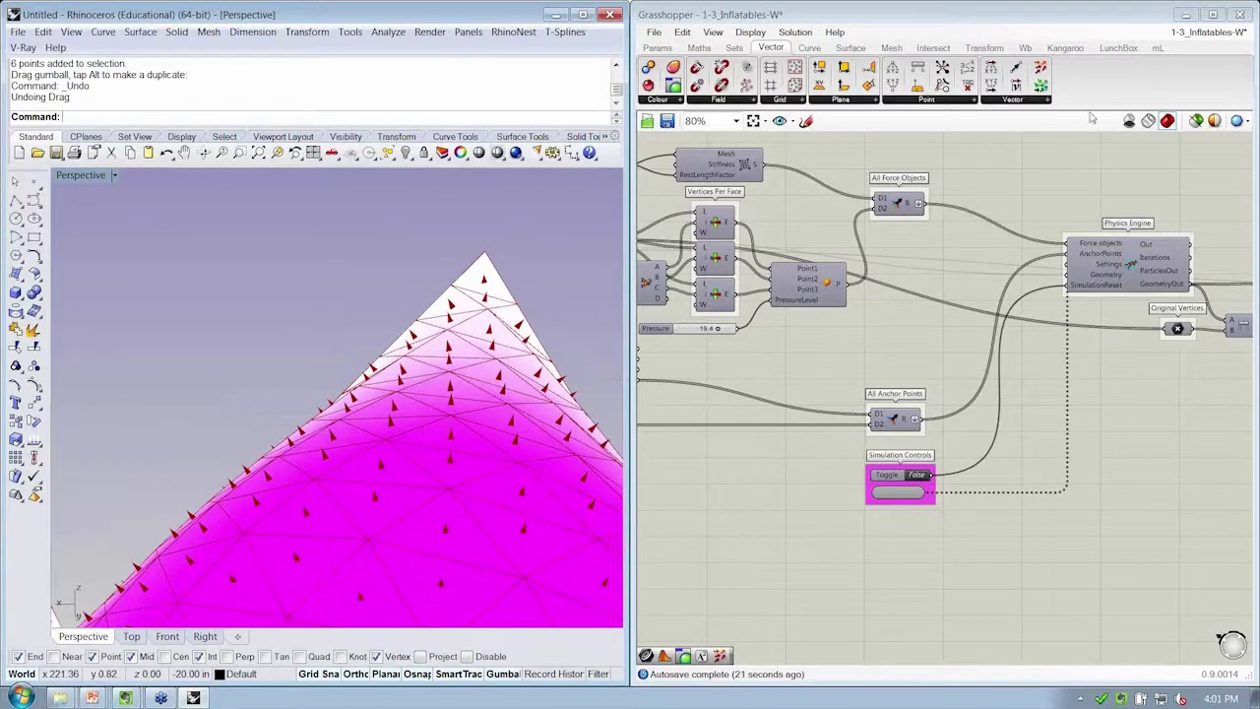
Maximize the Grasshopper window and bring the complete inflatables definition into view.
scroll(921, 300, "down", 5)
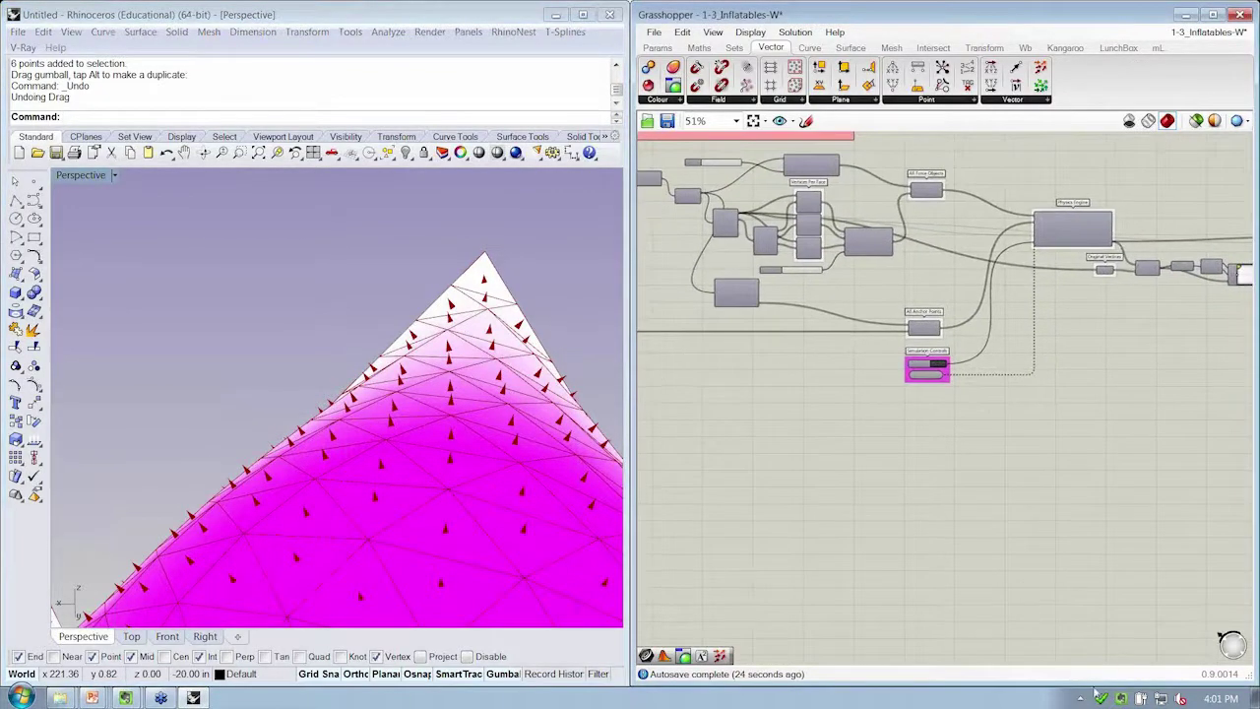
left_click(1213, 14)
scroll(769, 376, "up", 3)
right_click_drag(768, 374, 757, 362)
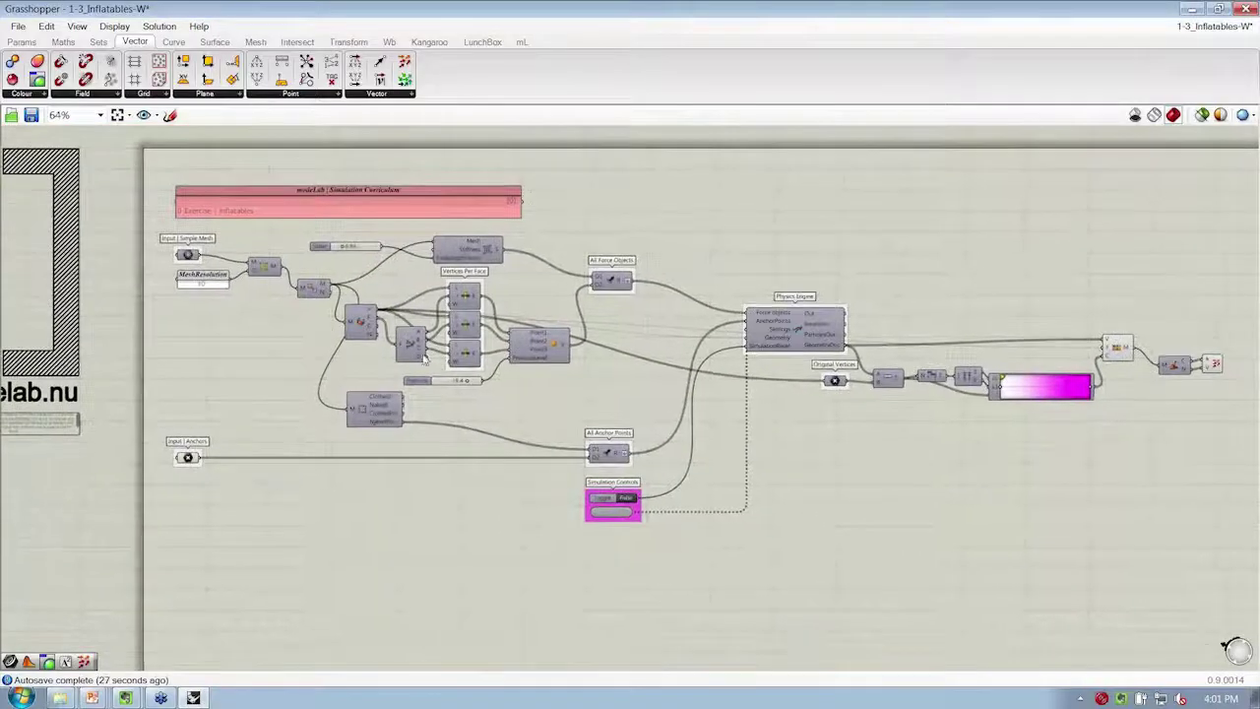
Tidy the definition by repositioning the naked-points, mesh triangulation and mesh springs components and the rest-length slider.
left_click_drag(378, 418, 374, 432)
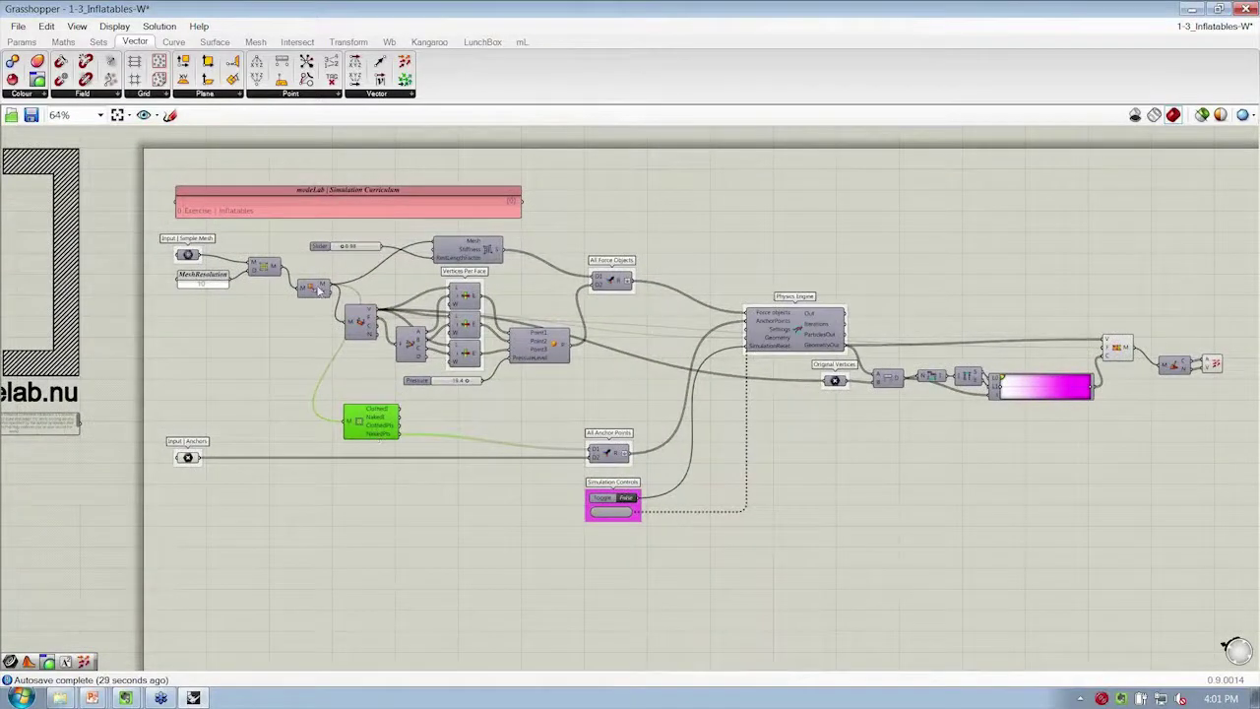
left_click_drag(320, 290, 278, 337)
scroll(279, 337, "up", 2)
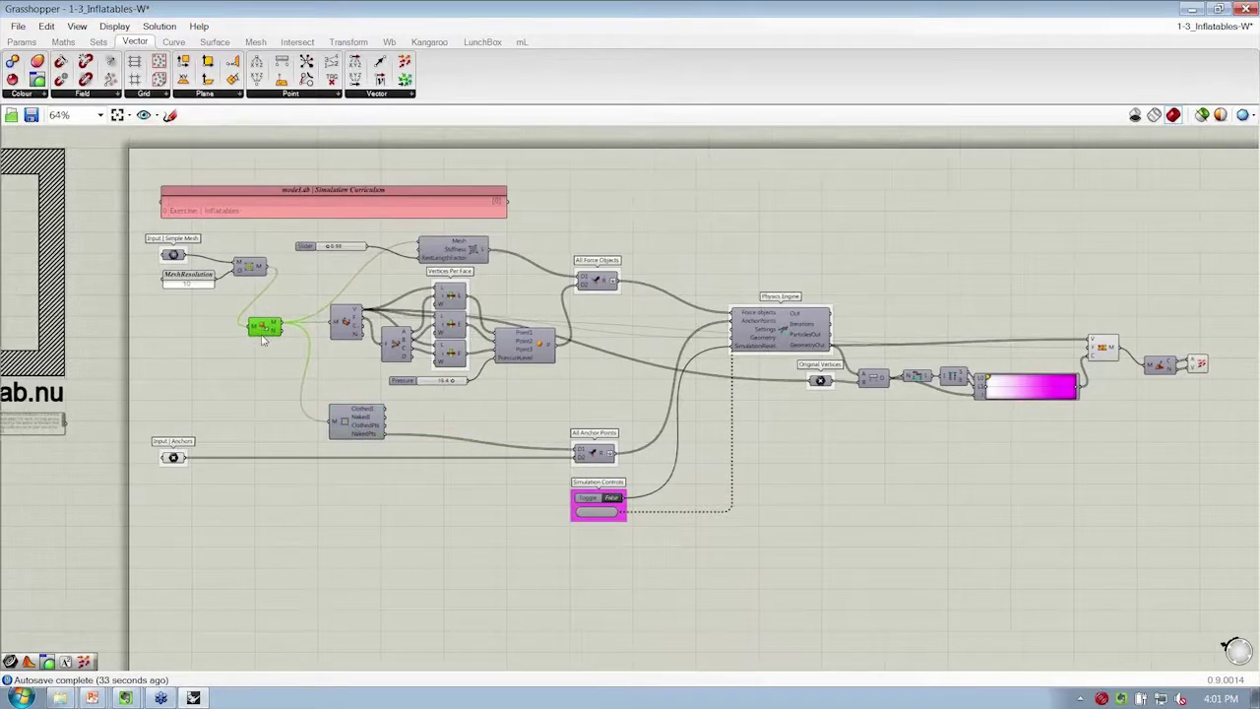
right_click_drag(224, 325, 145, 326)
scroll(148, 328, "down", 1)
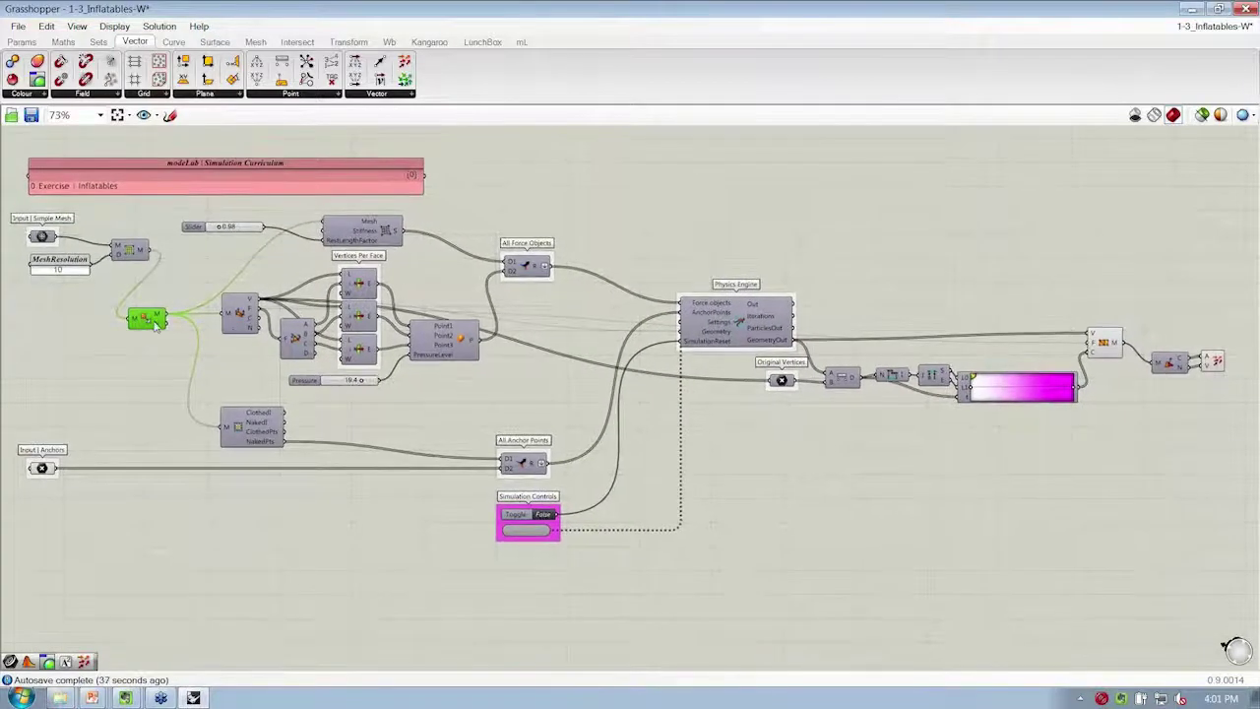
left_click(130, 250)
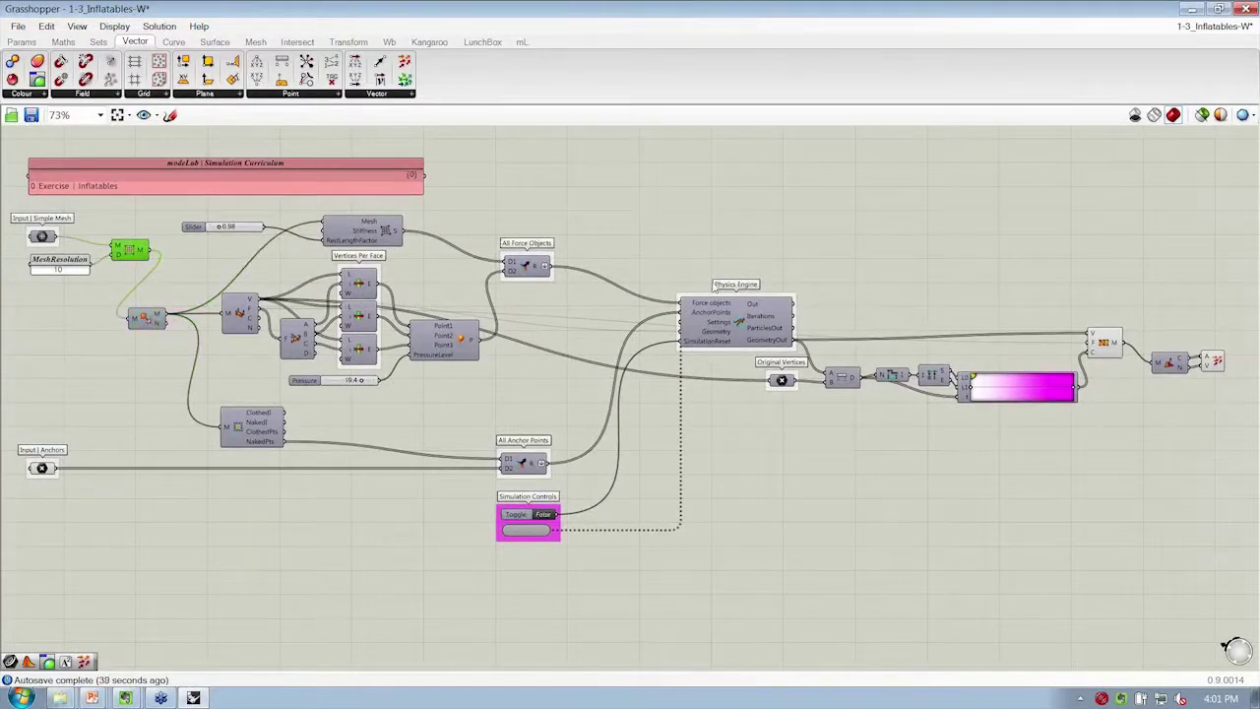
left_click_drag(379, 229, 374, 227)
left_click_drag(195, 227, 199, 220)
left_click(197, 258)
right_click_drag(176, 249, 179, 247)
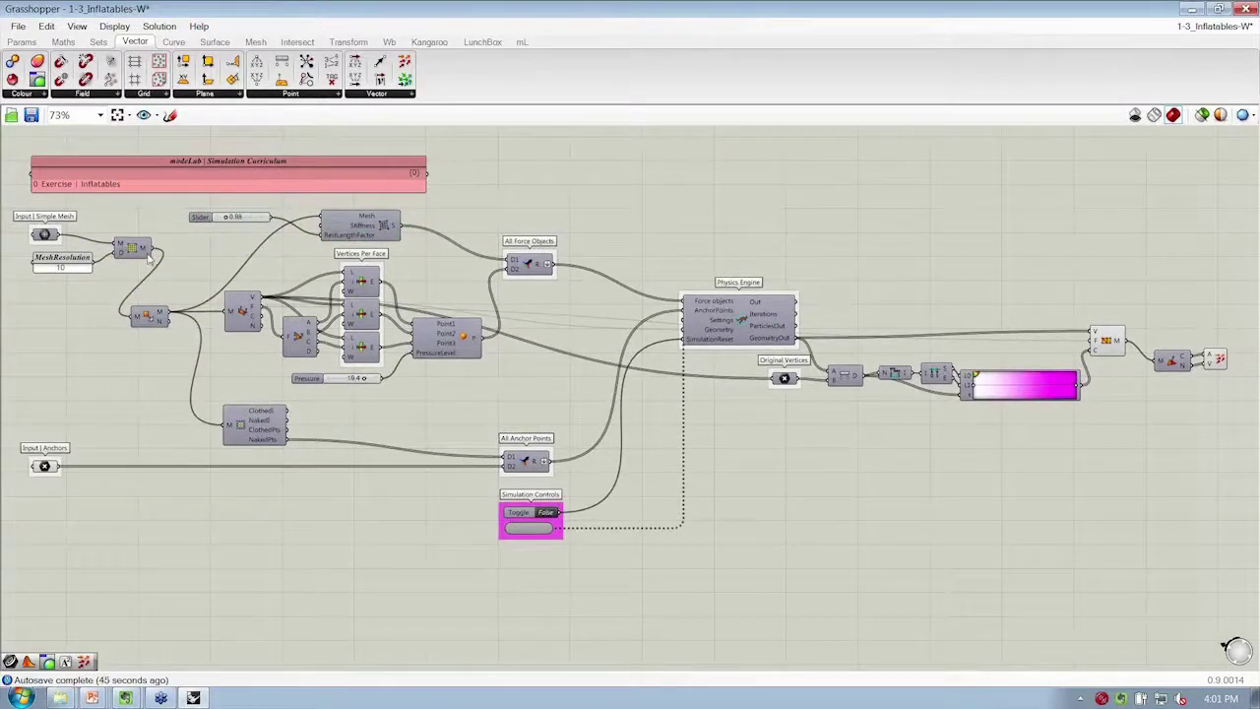
Group the component fed by the simple mesh and MeshResolution, and label the group "Quad Mesh".
left_click(126, 252)
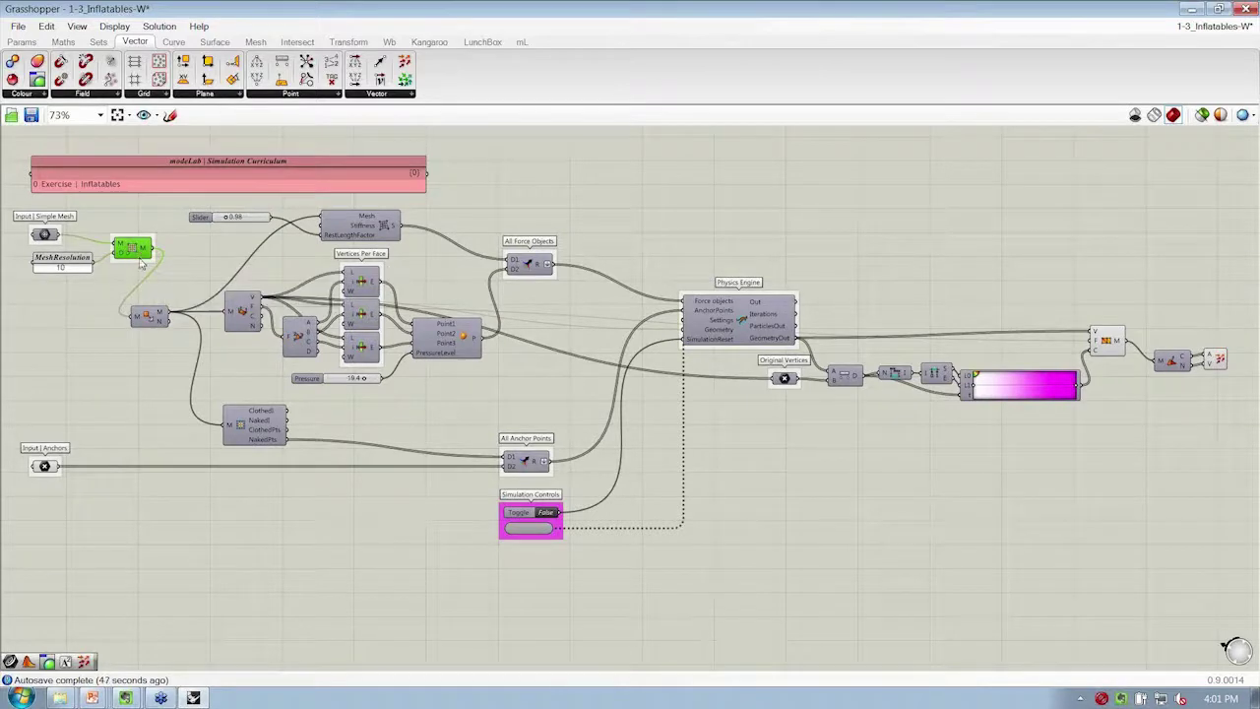
right_click(173, 264)
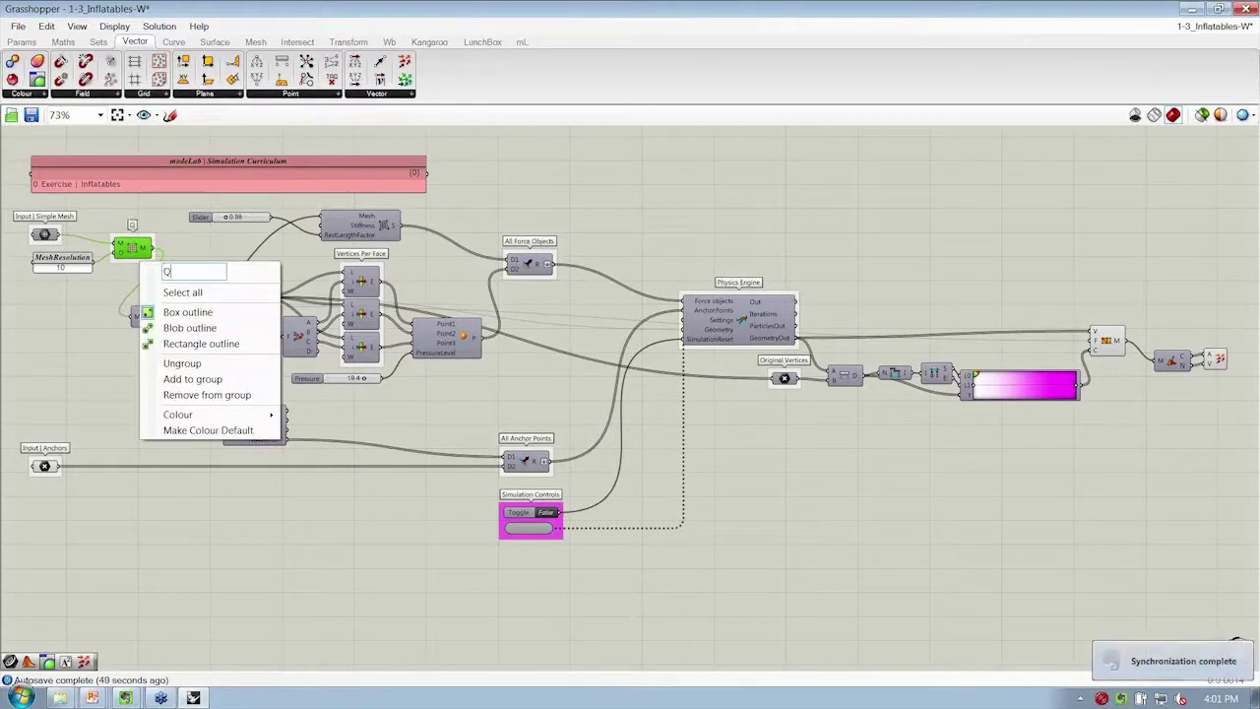
key("Return")
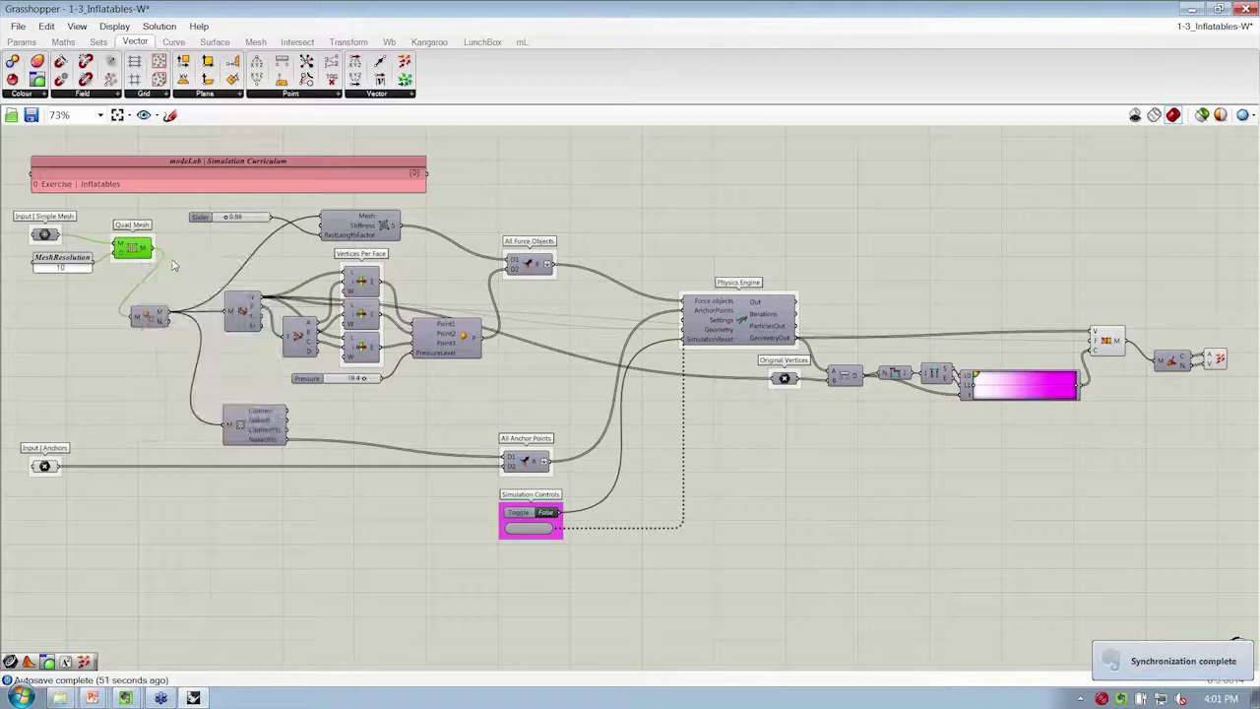
Group the mesh springs component with the Stiffness and RestLengthFactor inputs and label the group "Springs from Mesh".
left_click(397, 224)
right_click(392, 250)
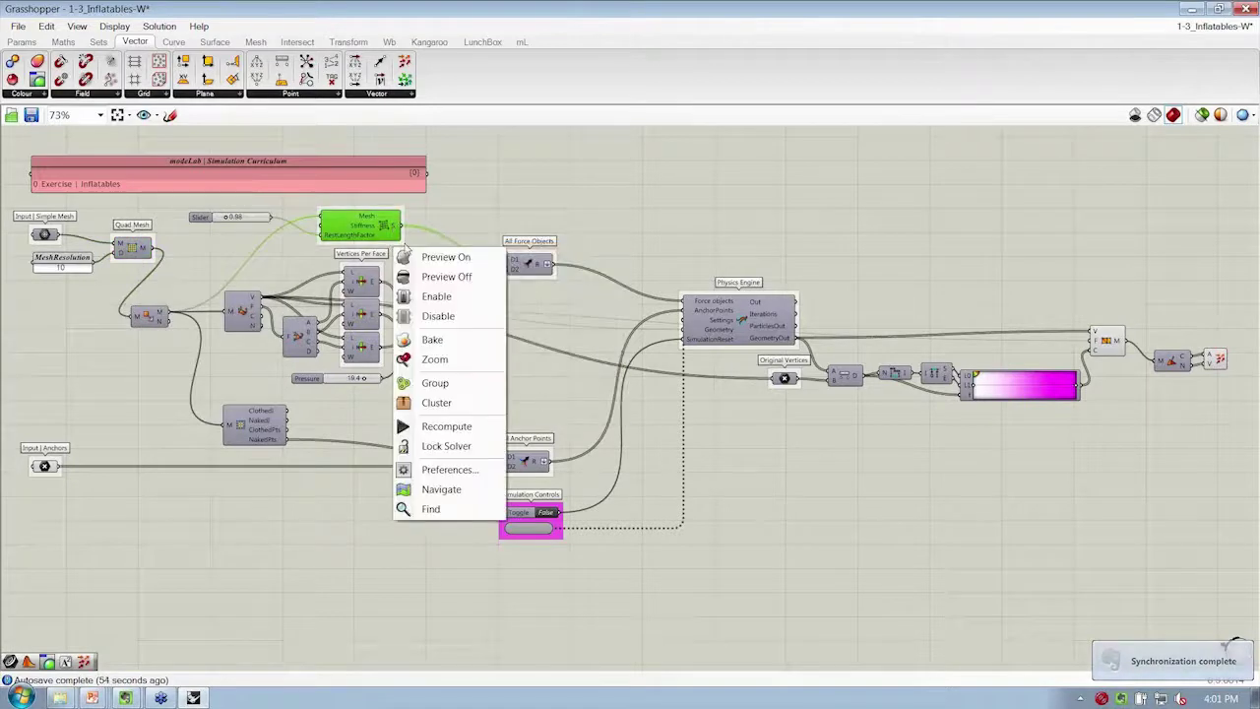
right_click(403, 244)
type("Spr")
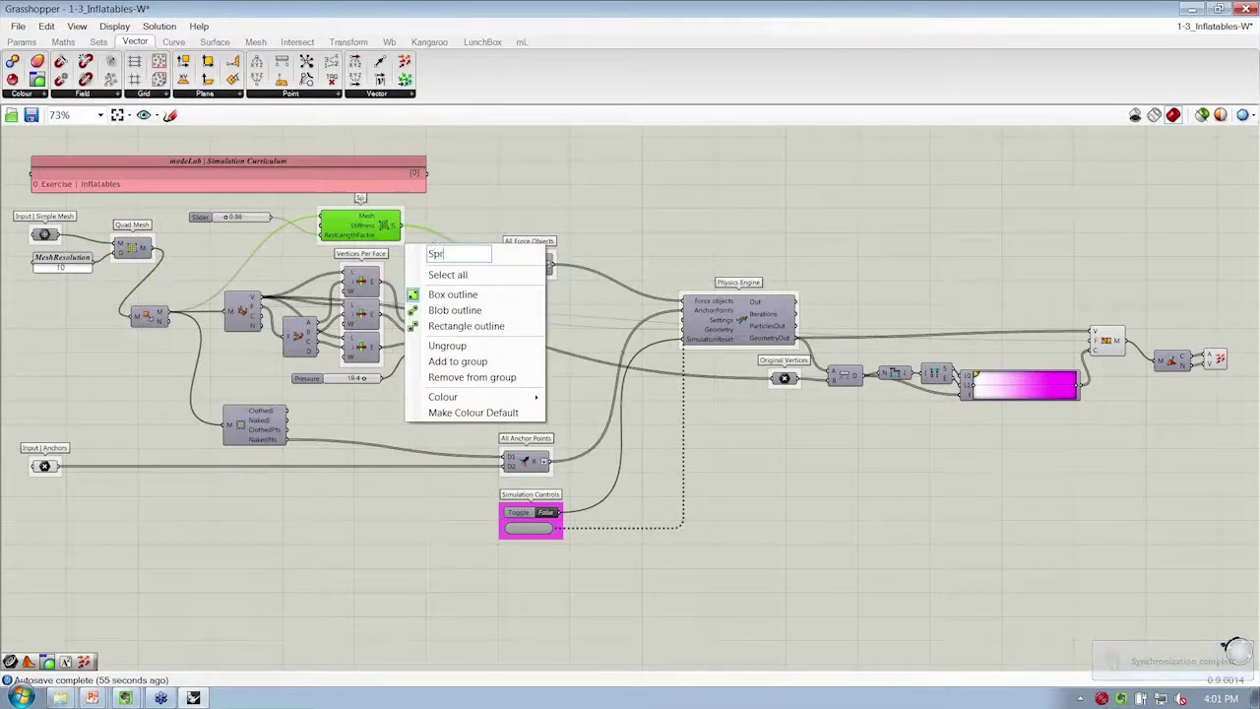
type("ings from Mesh")
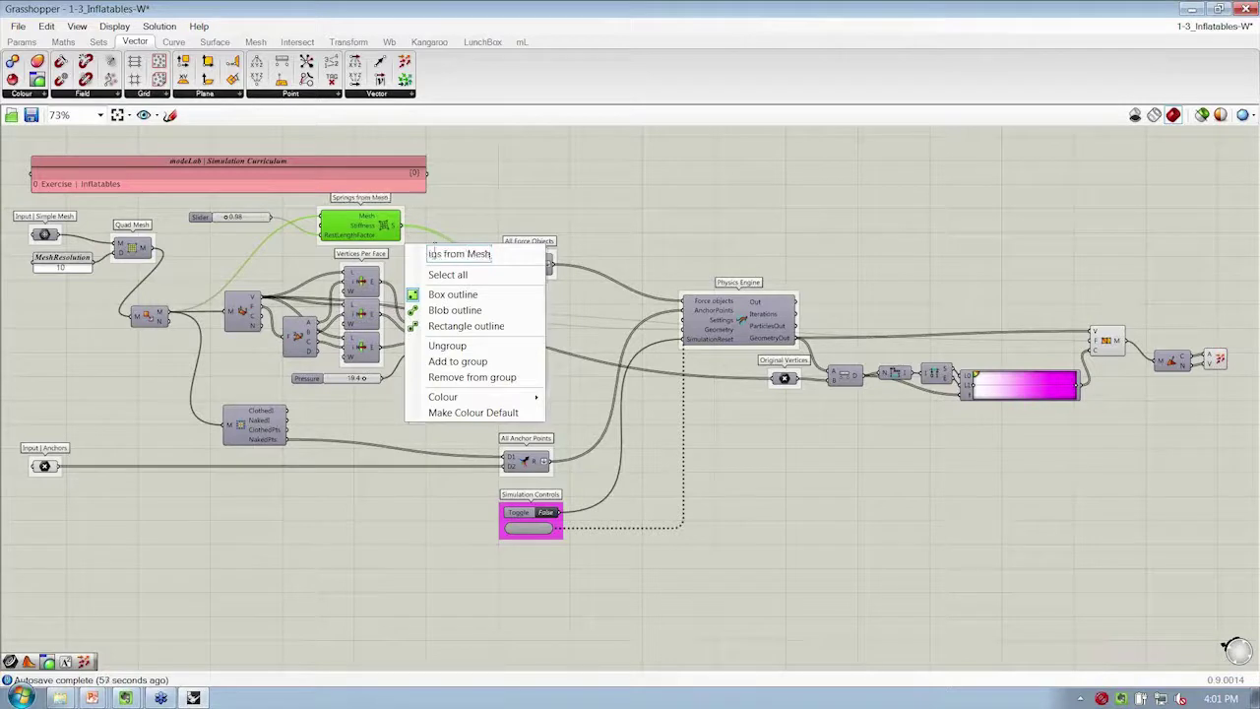
key("Return")
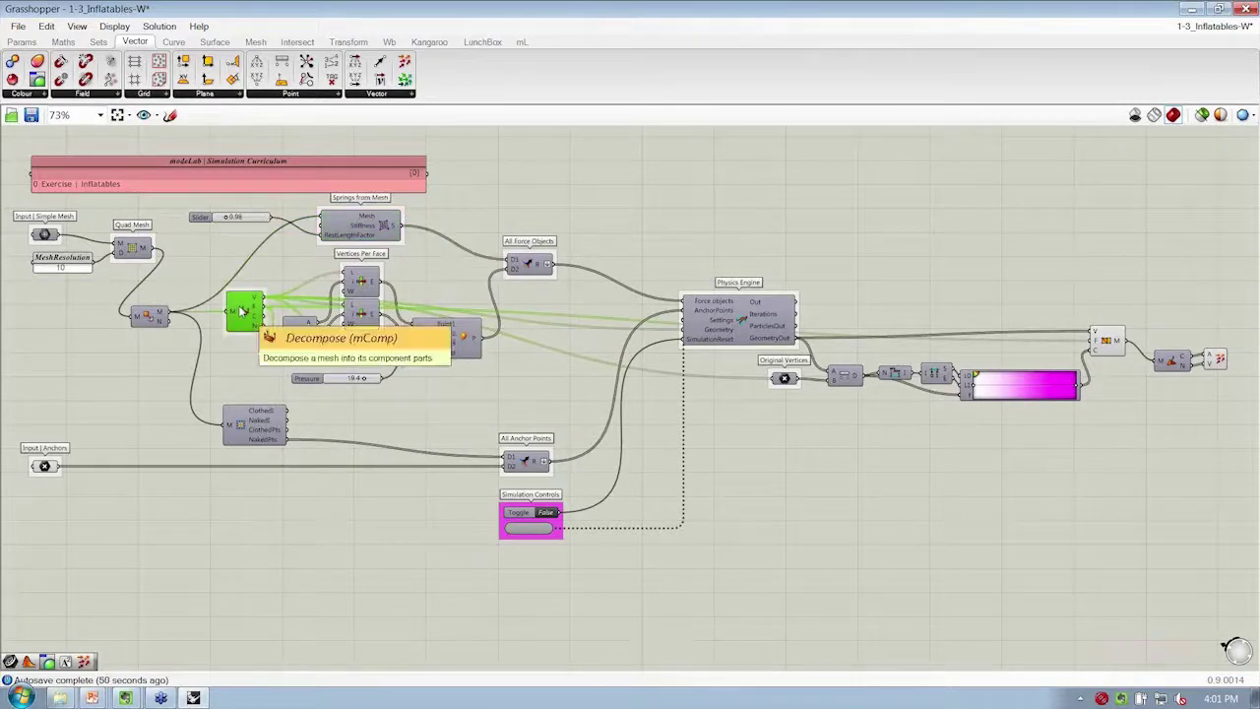
Label the group around the mesh Decompose component "Mesh Decompose".
right_click(247, 336)
type("M")
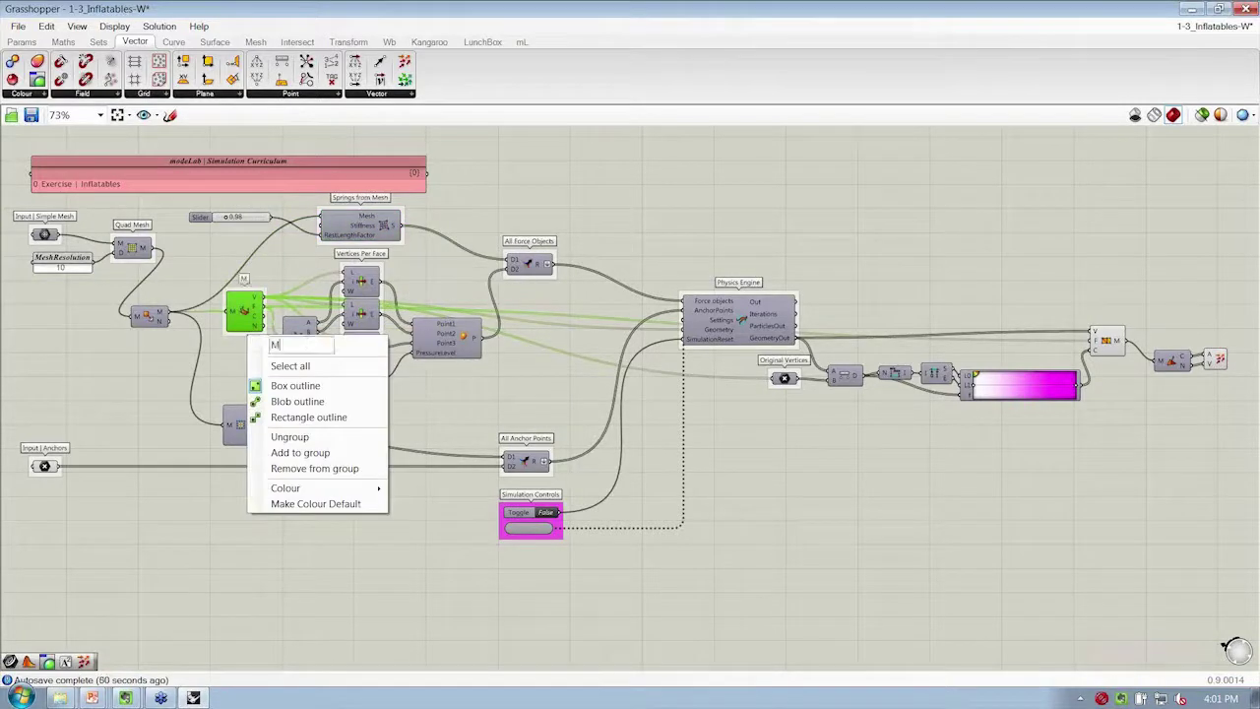
type("esh Decompose")
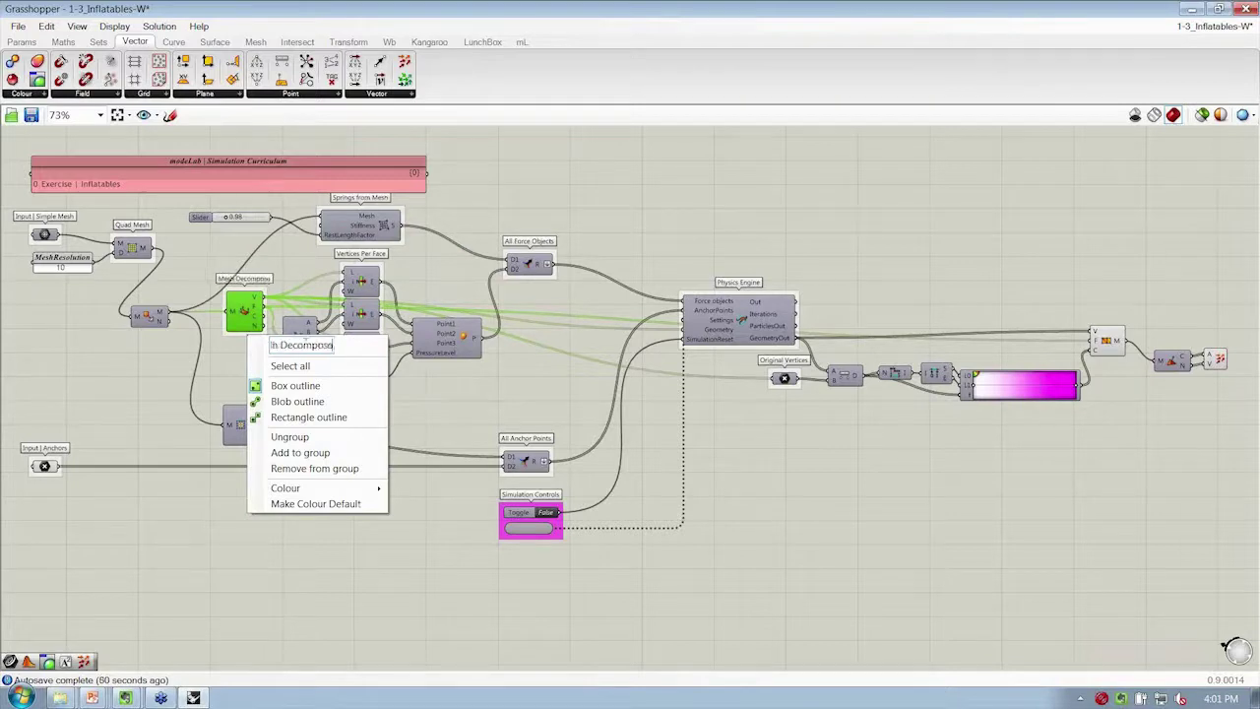
key("Return")
Group the mesh triangulation component and label the group "Triangulate".
left_click(153, 320)
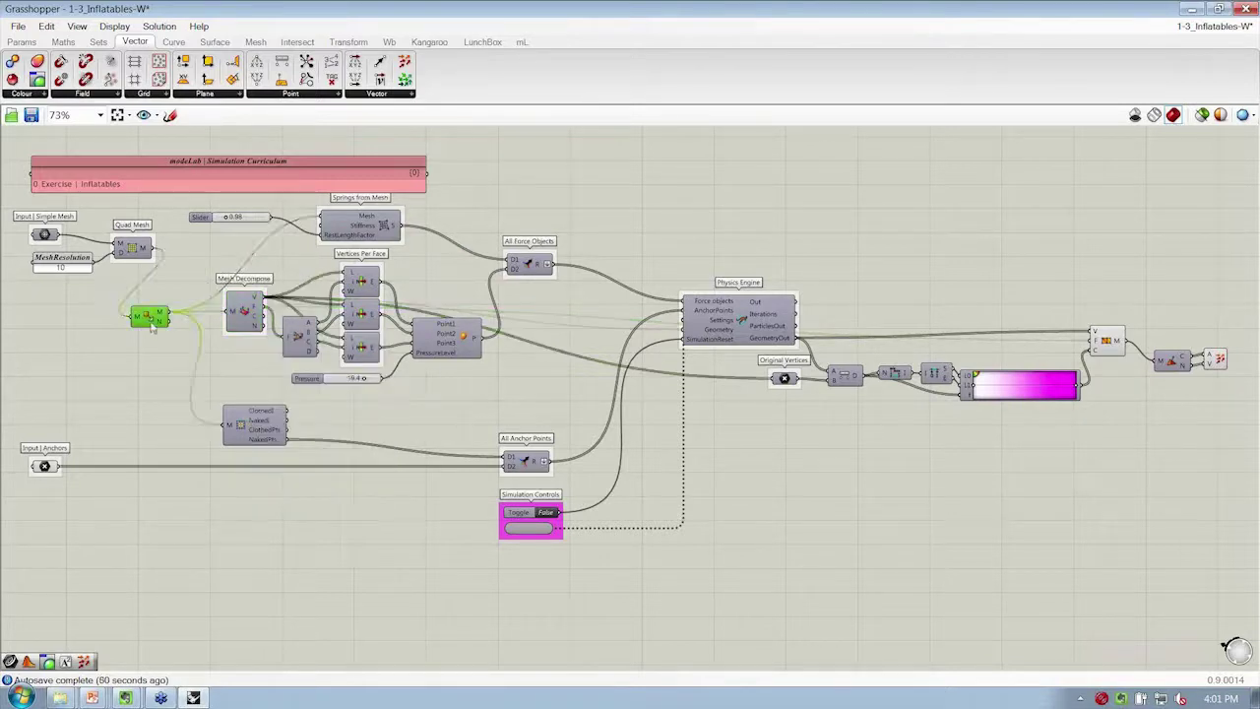
right_click(152, 331)
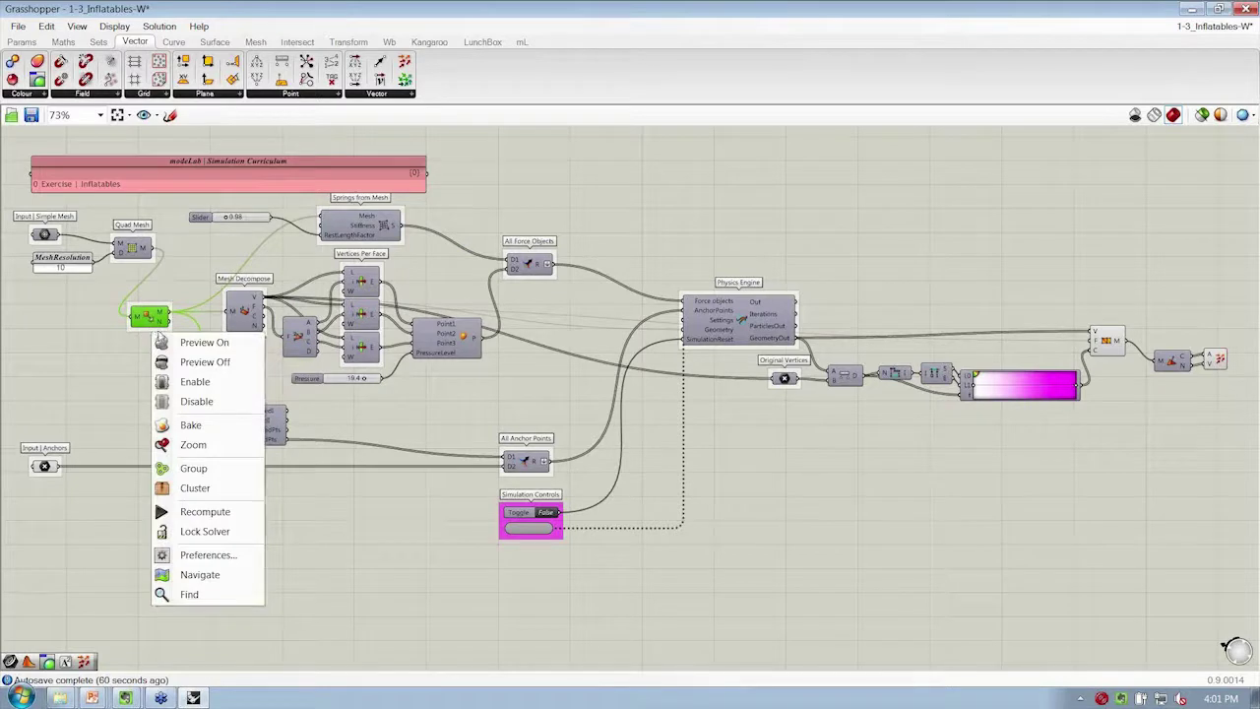
right_click(159, 329)
left_click(197, 340)
type("T")
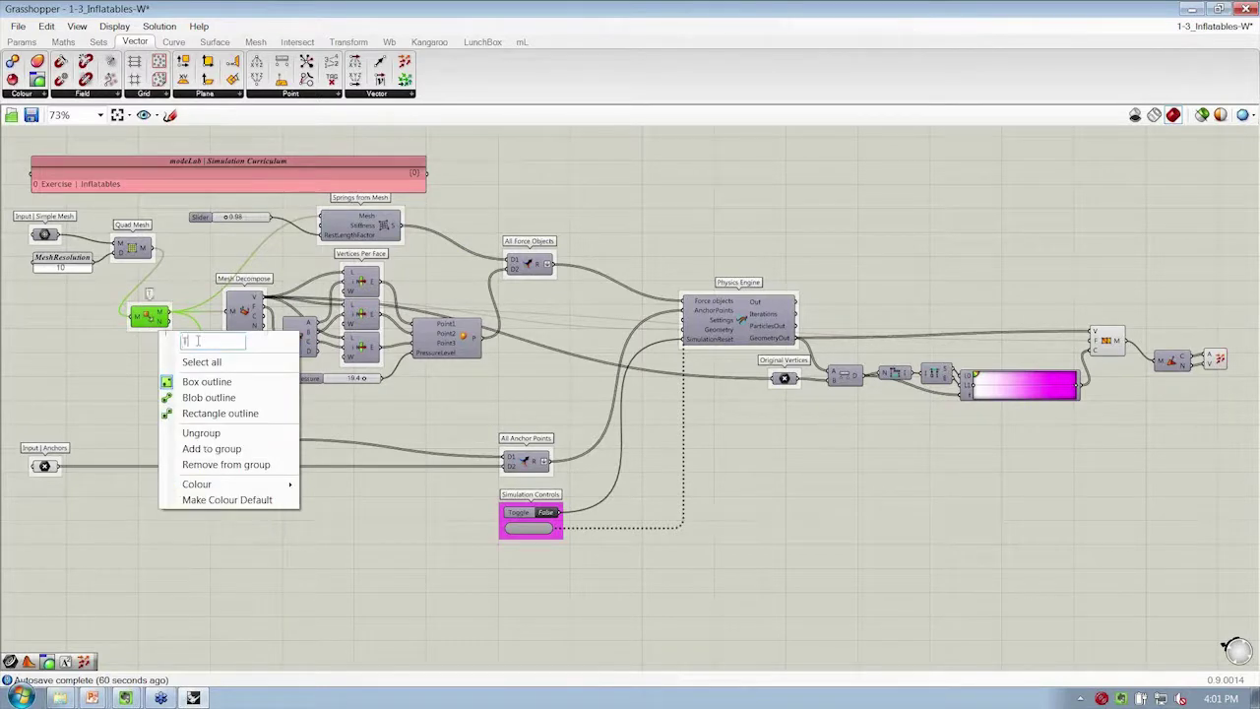
type("riangulate")
key("Return")
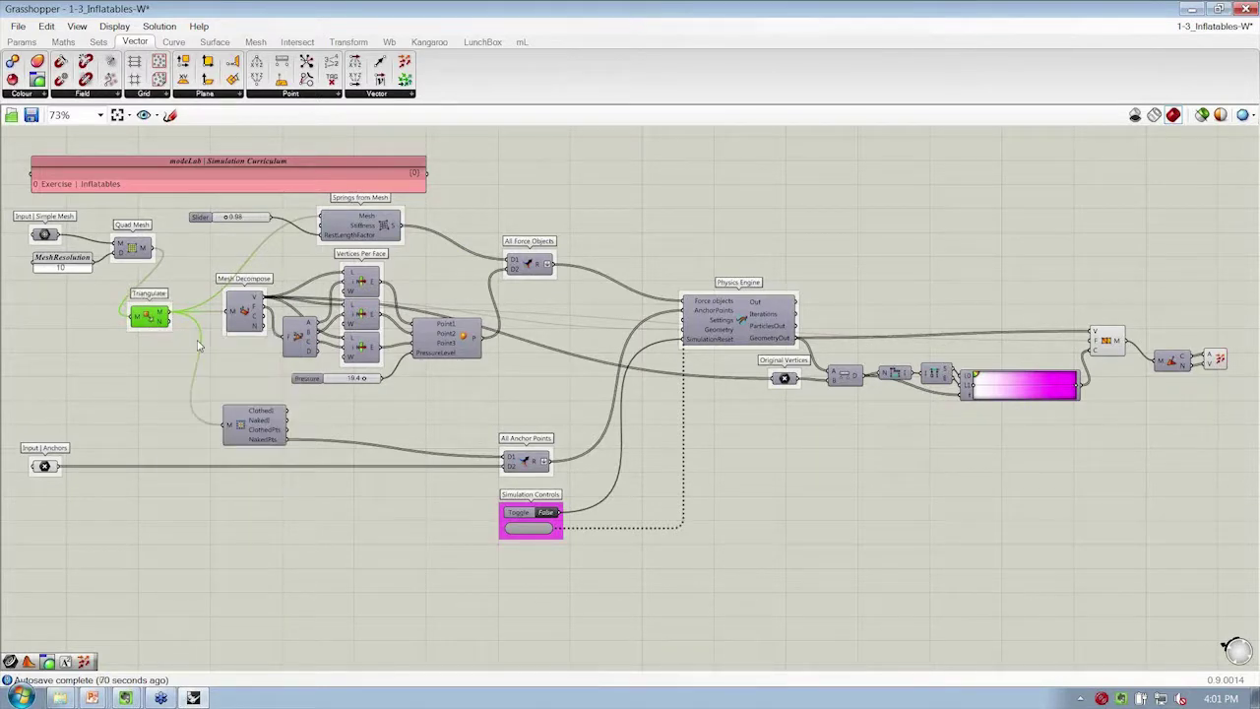
Group the component that outputs the clothed and naked points, and label the group "Naked Vertices".
left_click(250, 426)
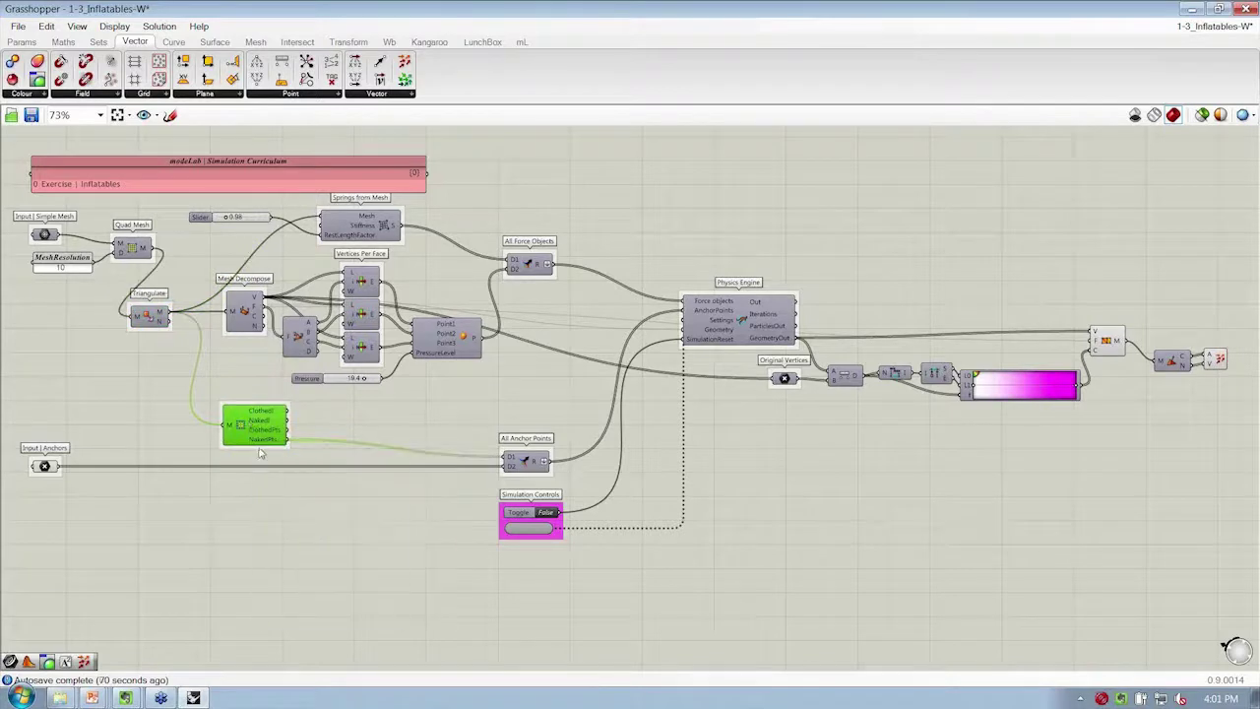
key("ctrl+g")
type("Naked ")
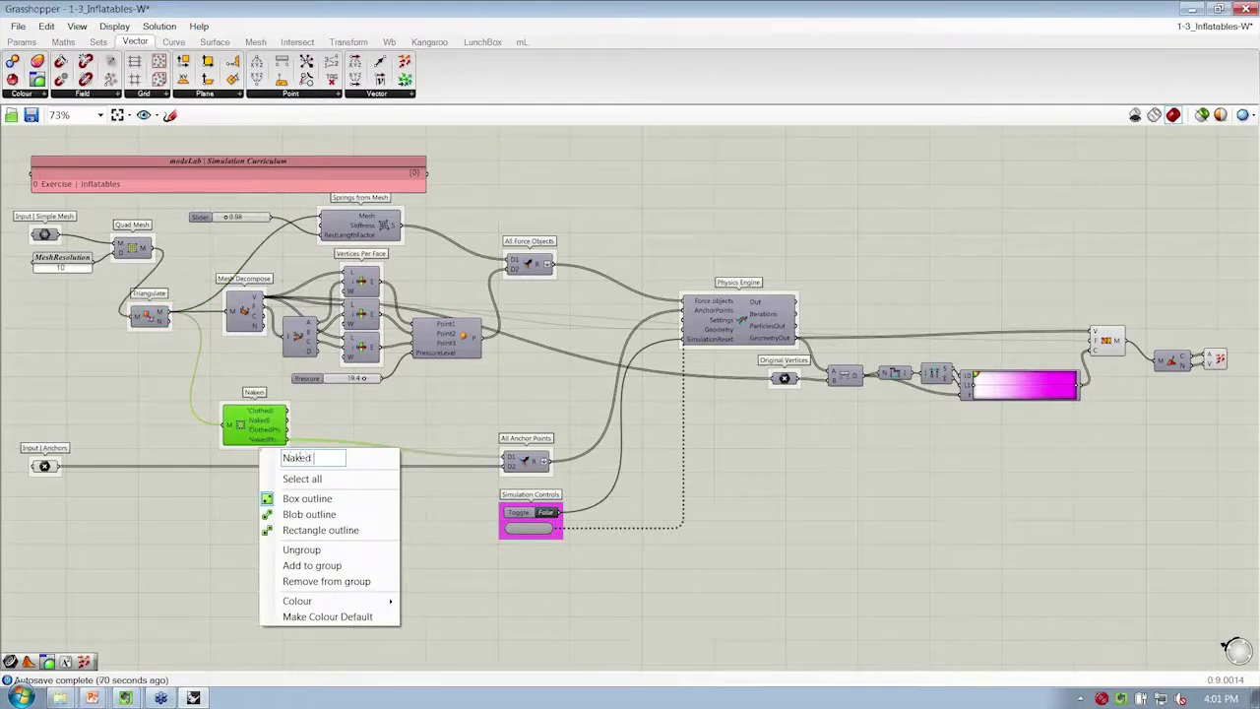
type("Vertices")
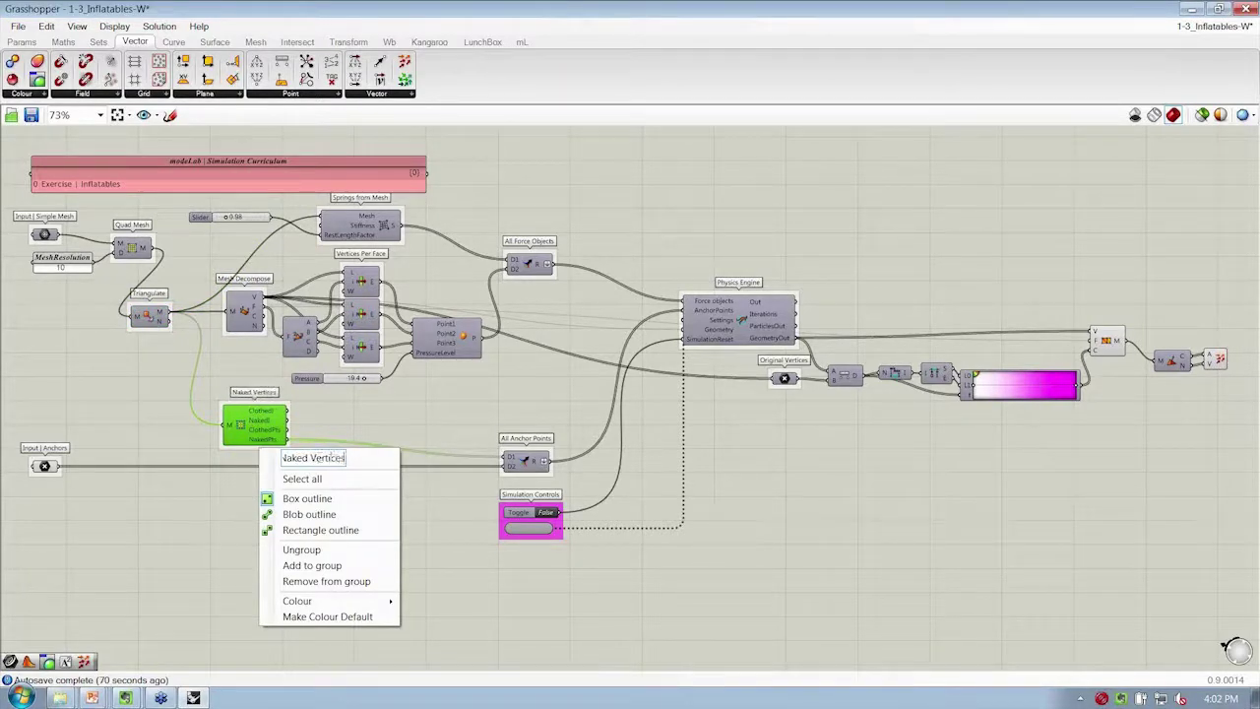
left_click(509, 414)
Group the component with the three point inputs and PressureLevel, and label the group "Pressure Force".
left_click(431, 342)
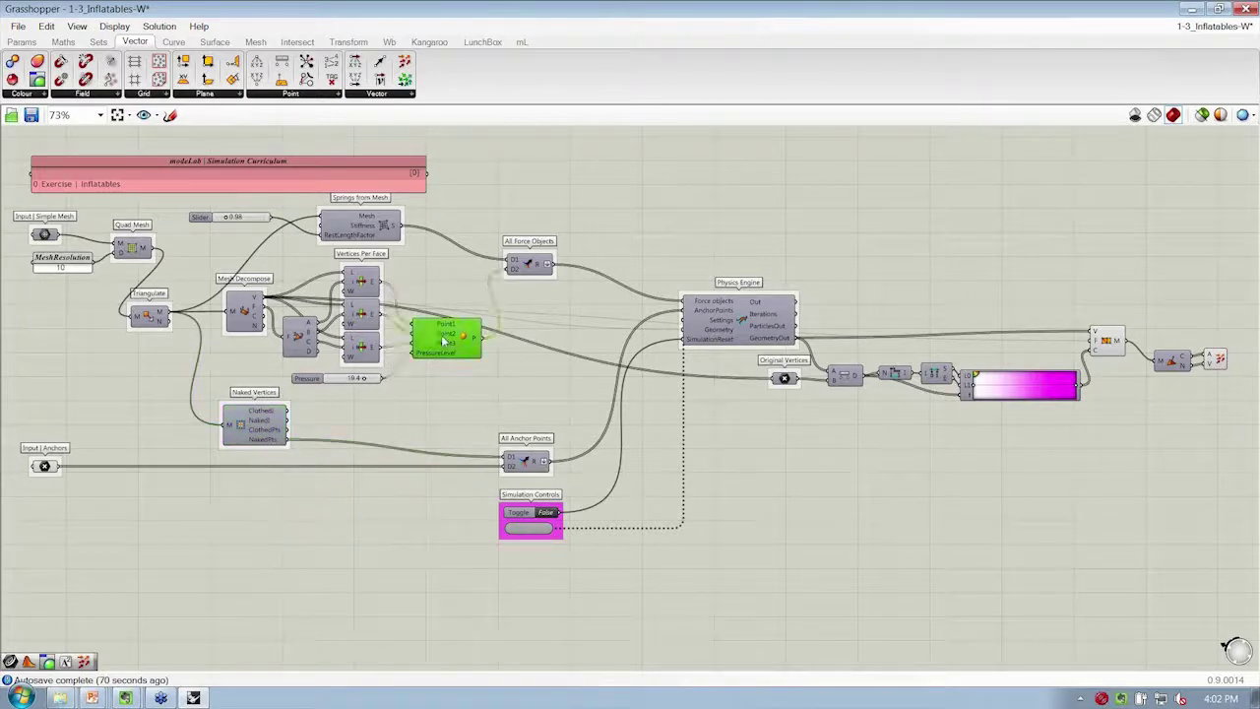
key("ctrl+g")
right_click(458, 357)
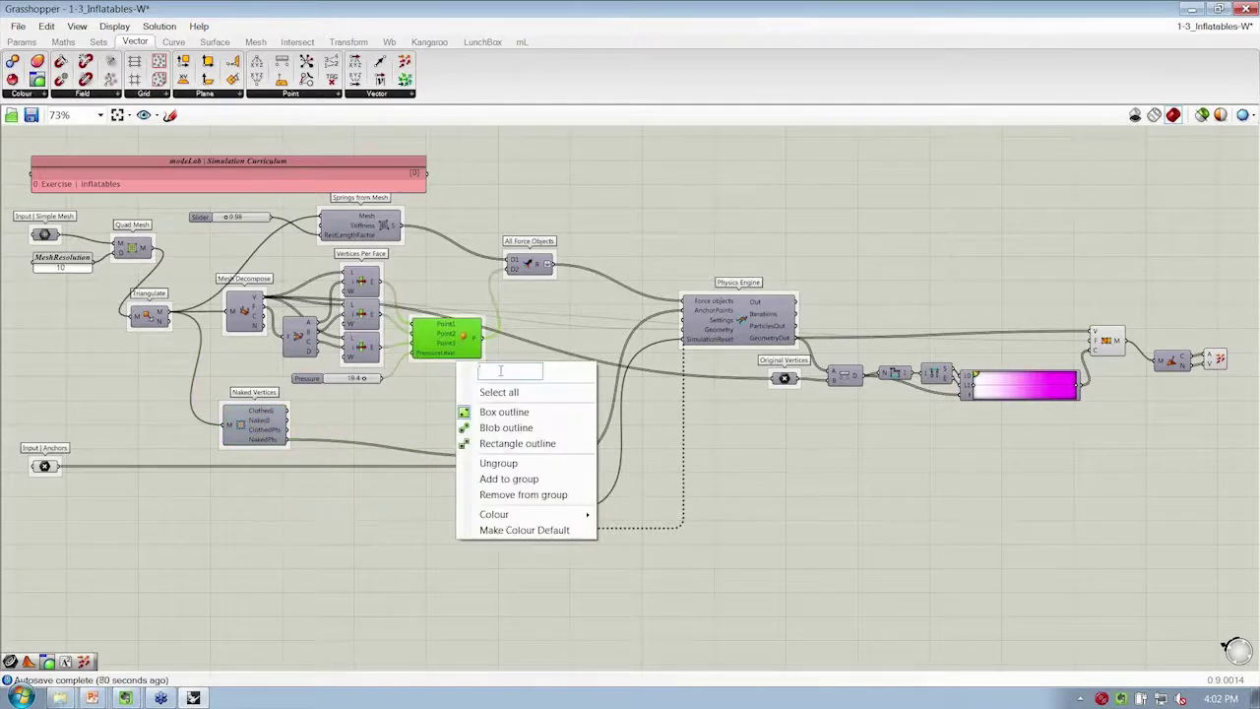
type("Pressure Force")
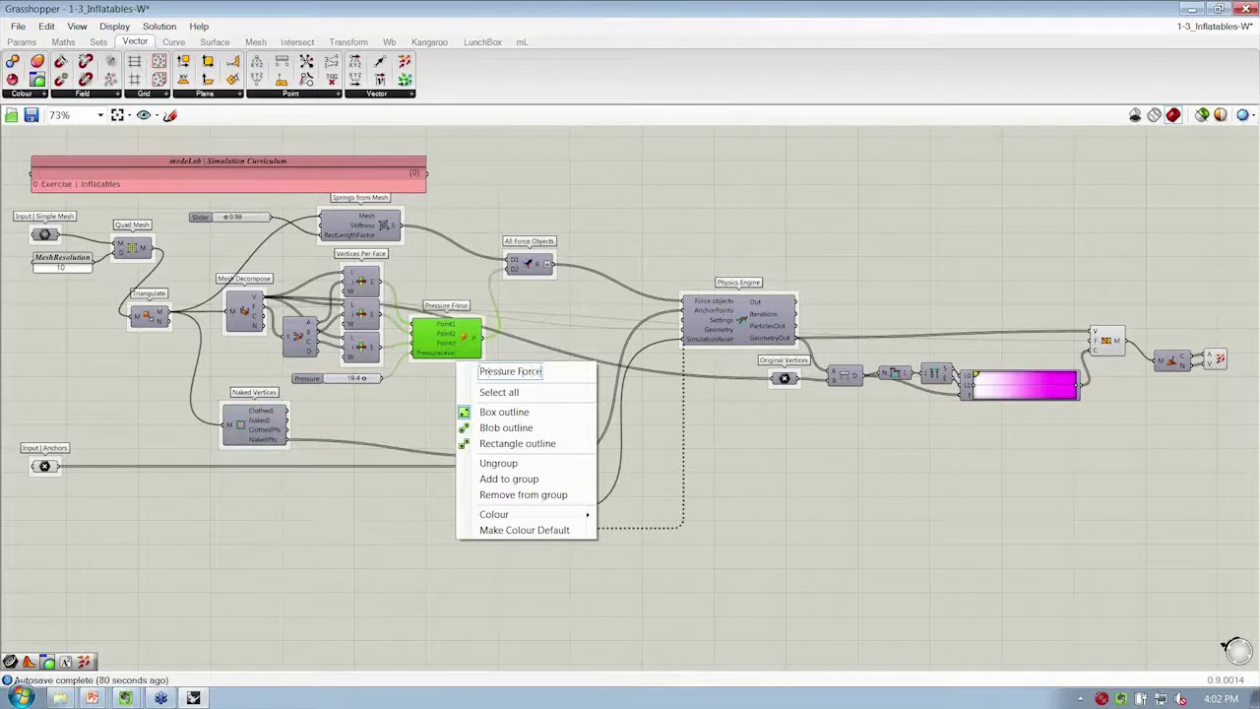
key("Return")
Rename the slider feeding the springs' RestLengthFactor input as "restLength".
right_click(199, 219)
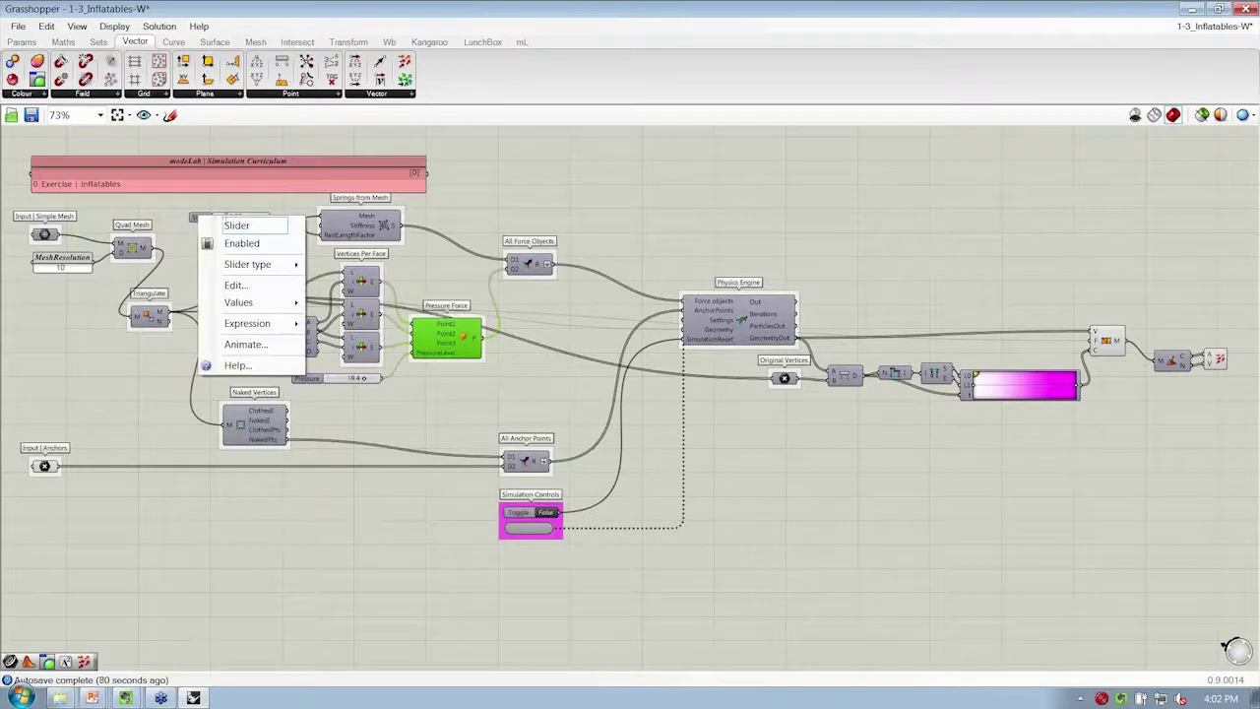
type("reste")
type("ength")
key("Return")
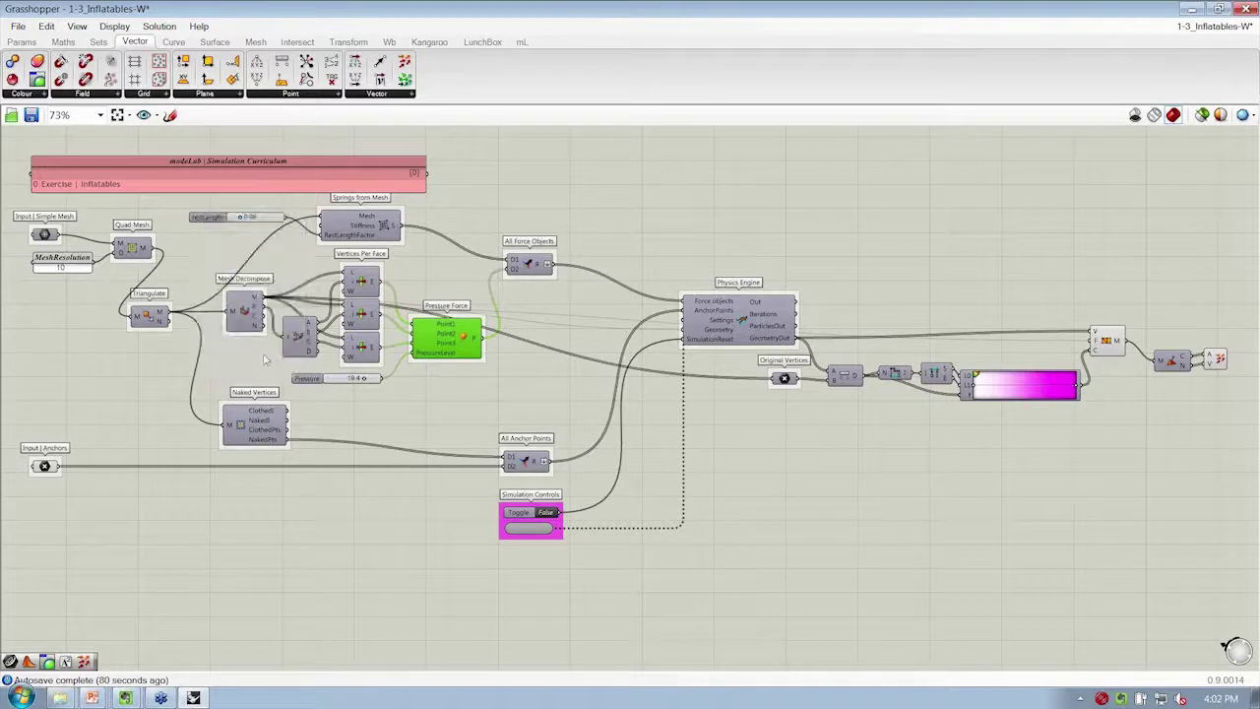
Nudge the distance, bounds and domain components up above the gradient, then group the distance component and label it "Distance".
left_click_drag(847, 379, 927, 364)
left_click(837, 372)
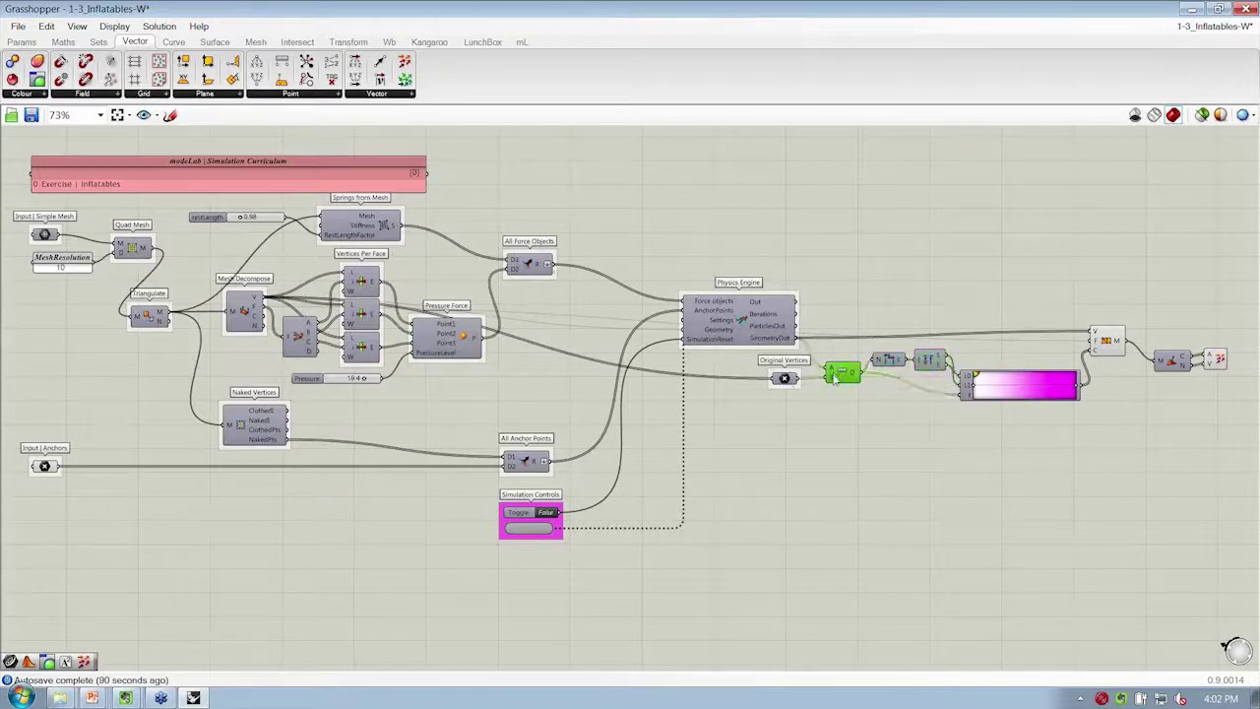
right_click(839, 374)
type("Distance")
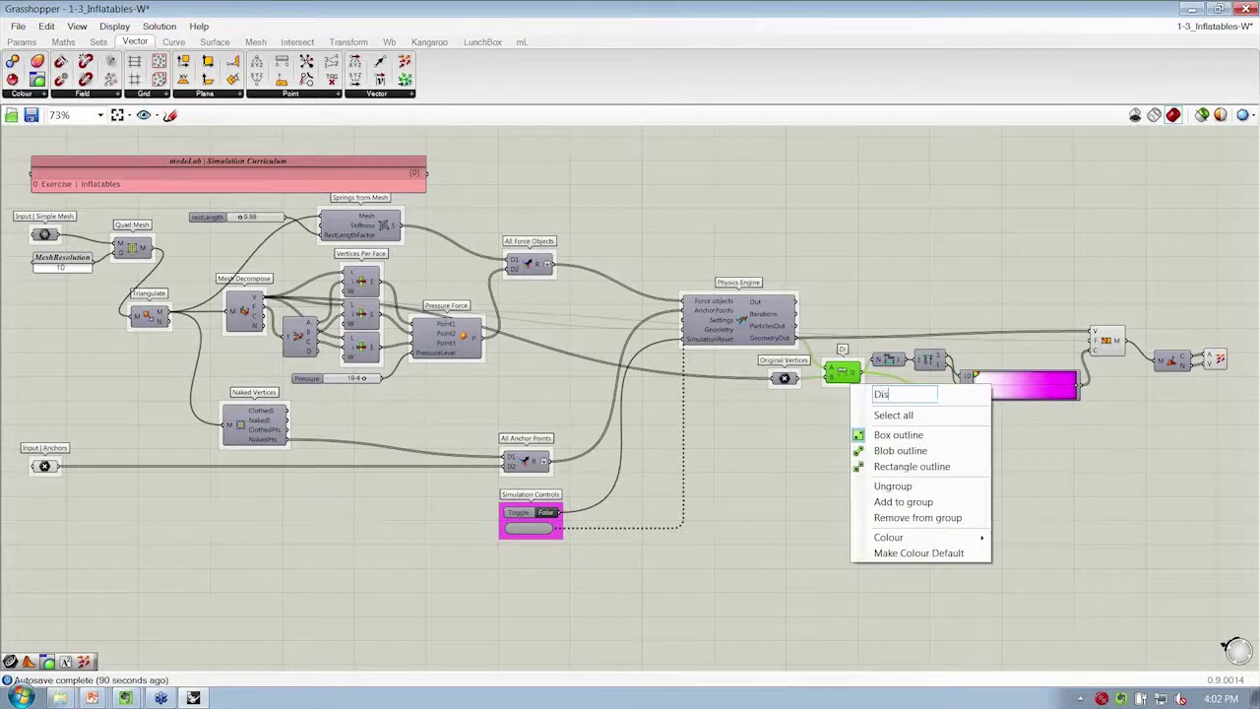
Group the Bounds component and label the group "Bounds".
left_click(891, 363)
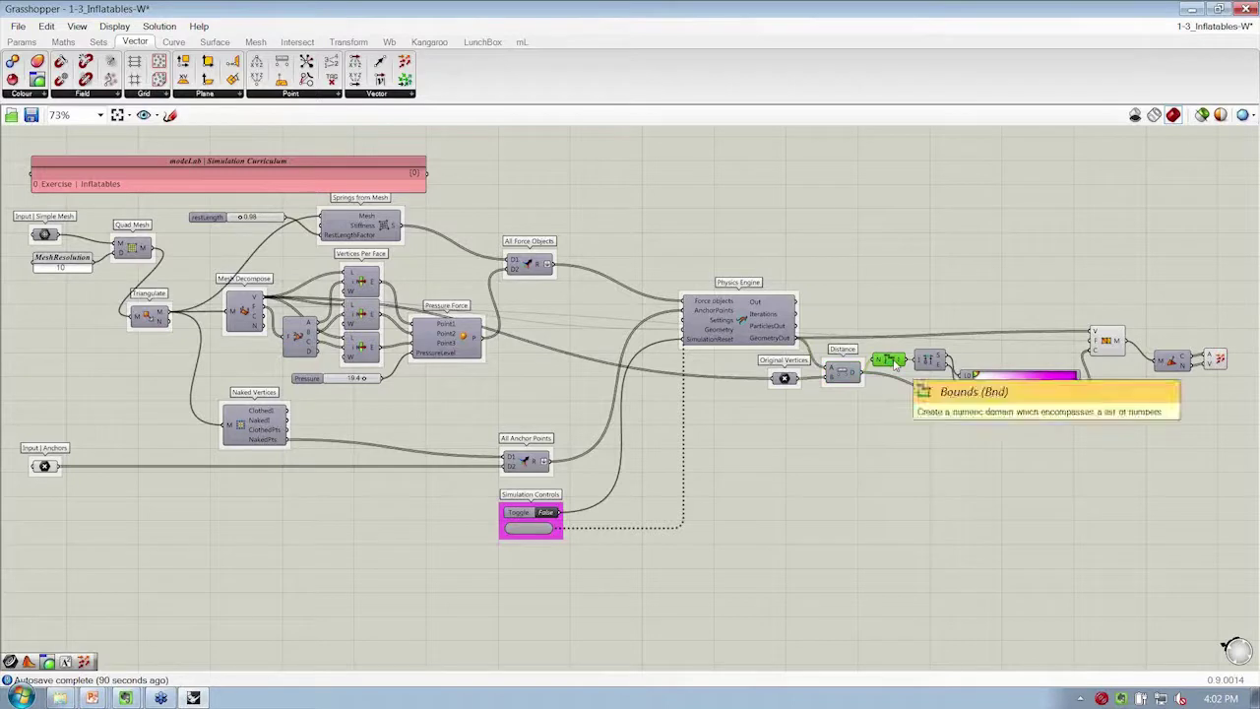
key("ctrl+g")
right_click(897, 370)
right_click(902, 371)
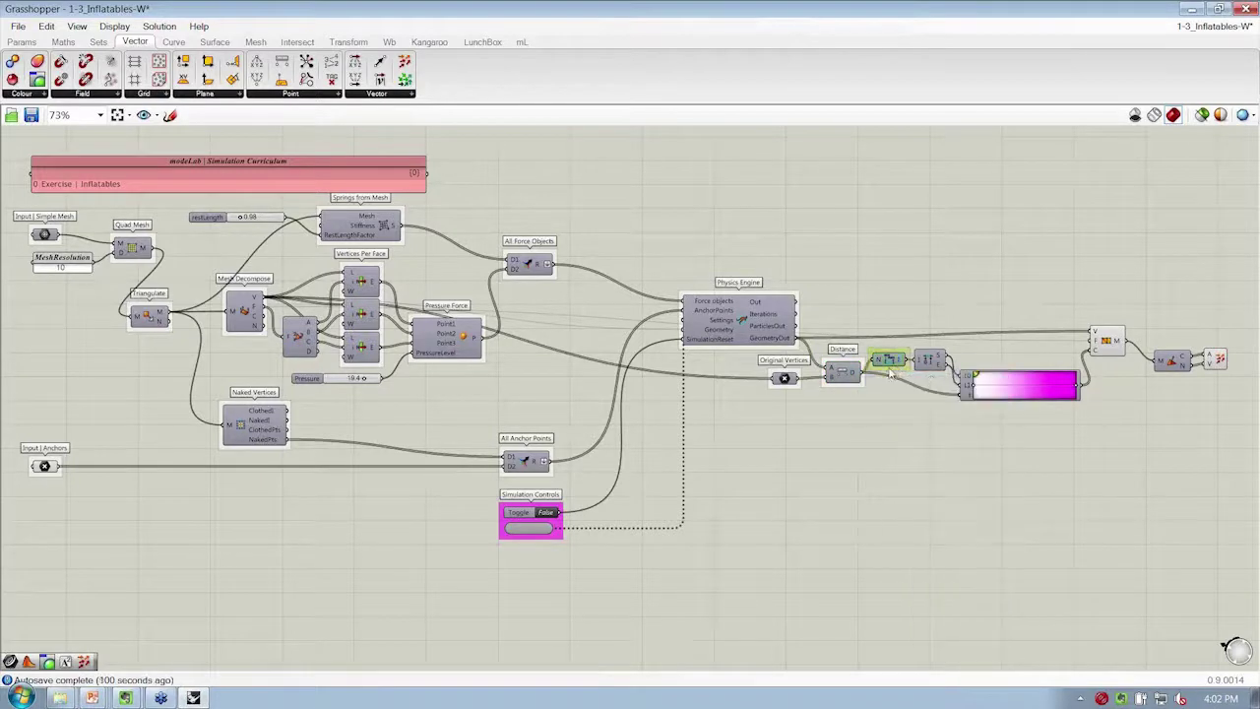
right_click(892, 371)
type("Bon")
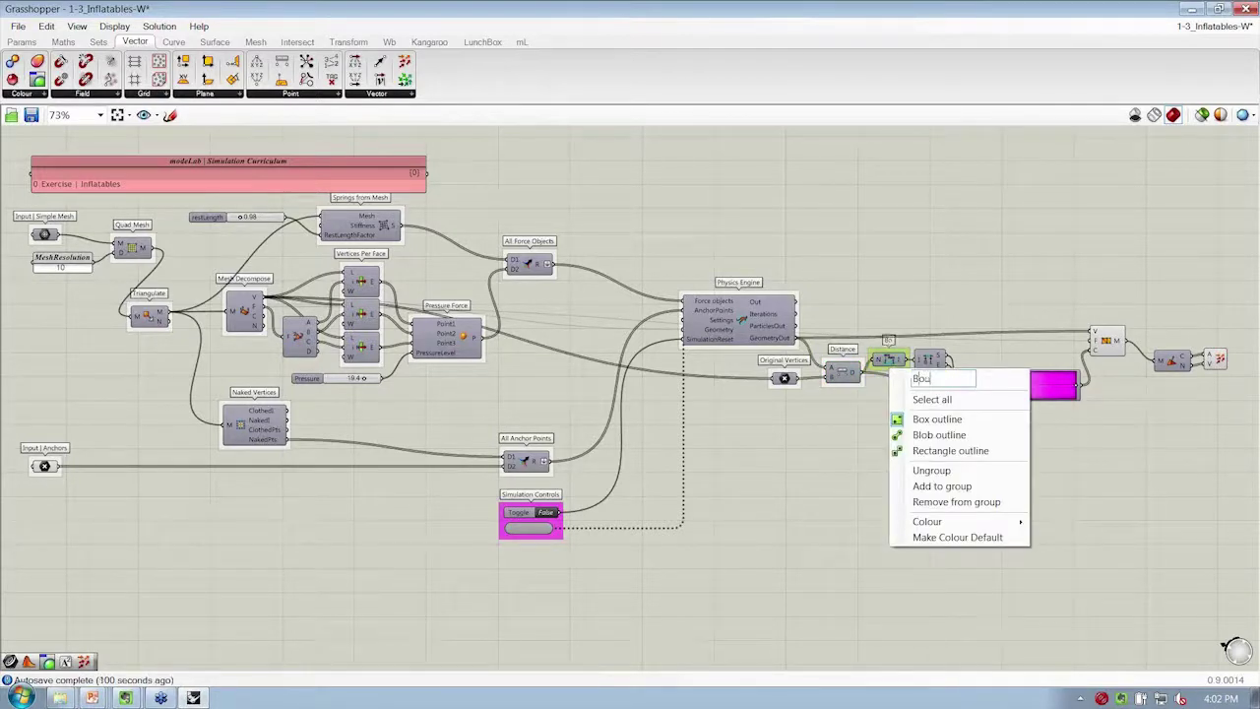
type("nds")
key("Return")
Group the domain deconstruction component after Bounds and label the group "Dom Components".
left_click(930, 362)
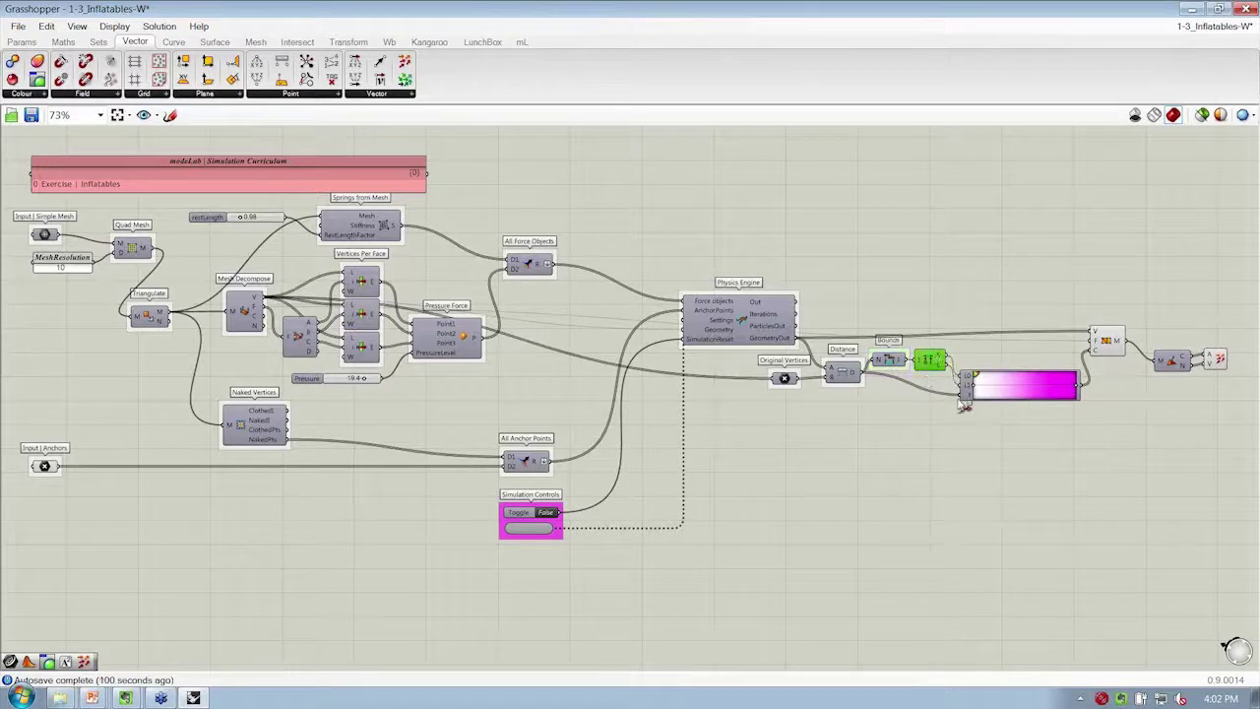
right_click(936, 373)
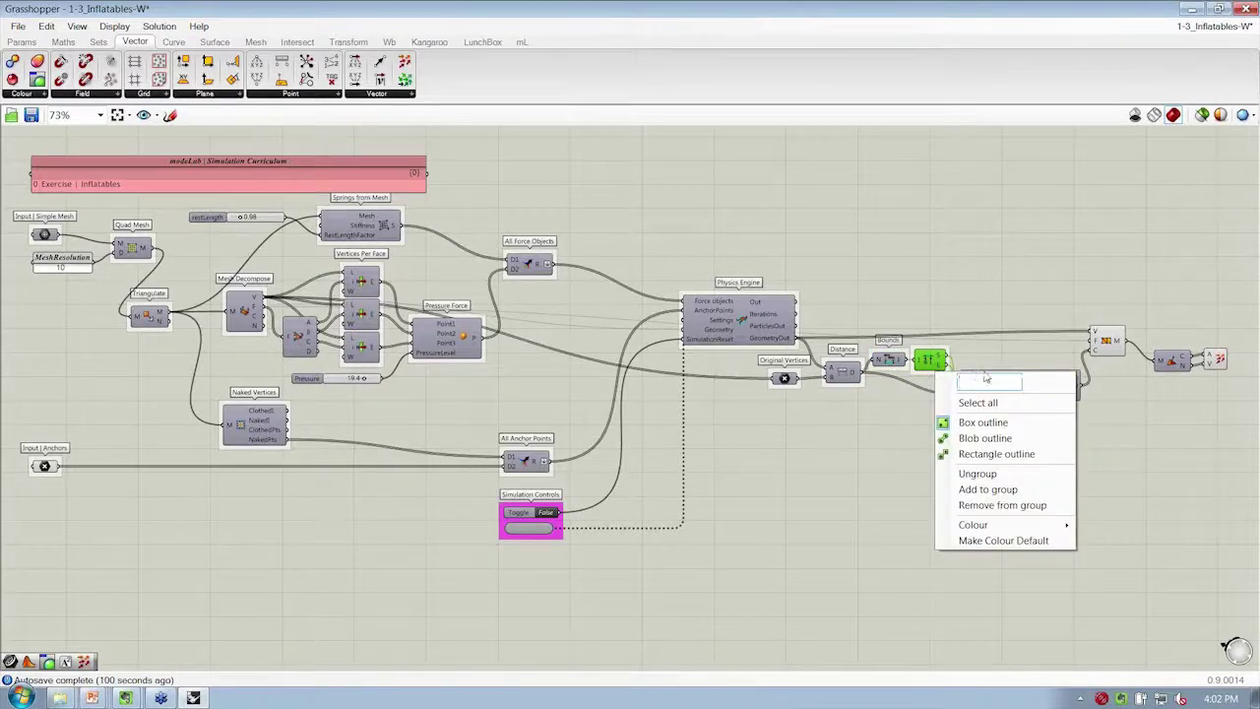
type("Dom")
type(" Componen")
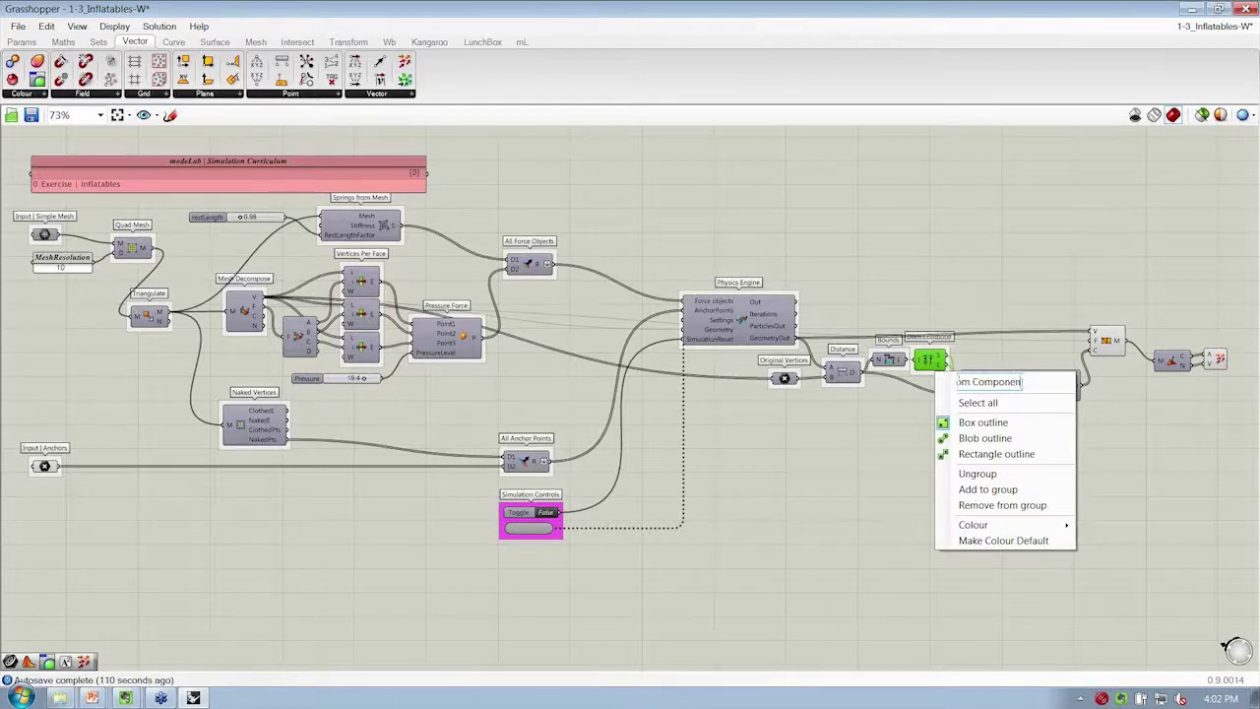
type("t")
key("Return")
right_click(947, 351)
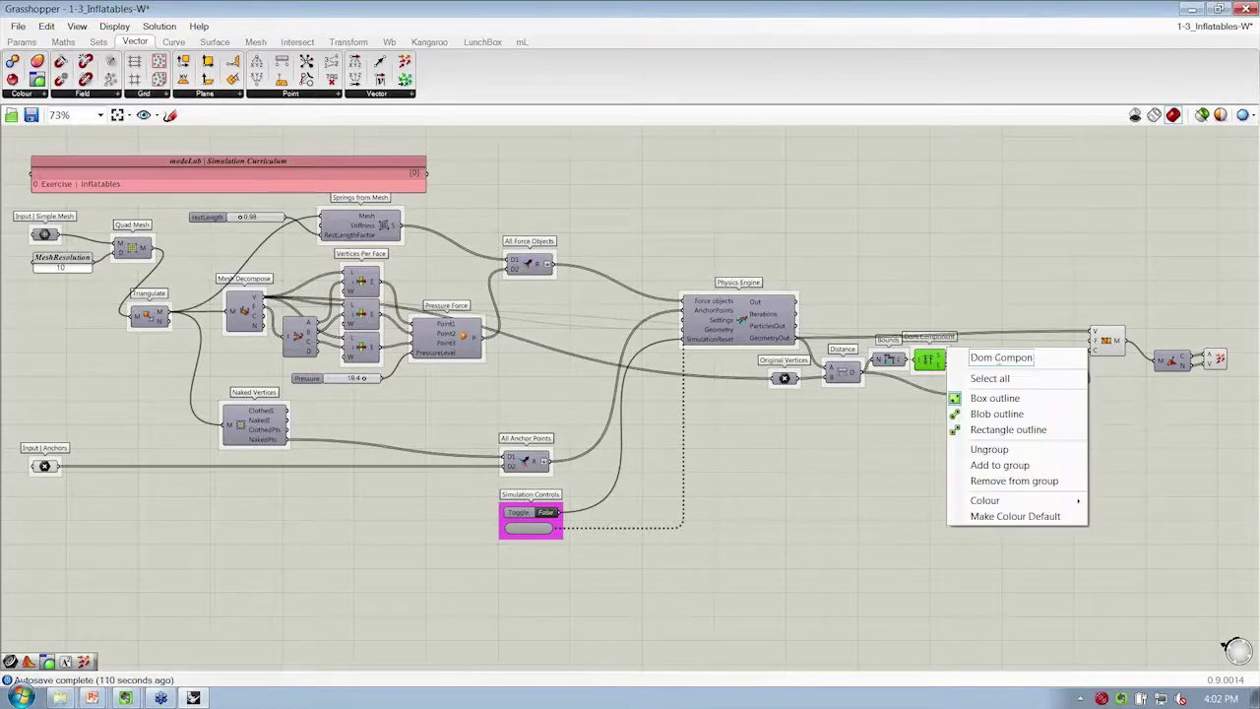
left_click_drag(1033, 358, 1047, 362)
left_click(1034, 361)
type("s")
Label the group around the mesh construction component fed by the gradient colours "Mesh".
left_click(1109, 335)
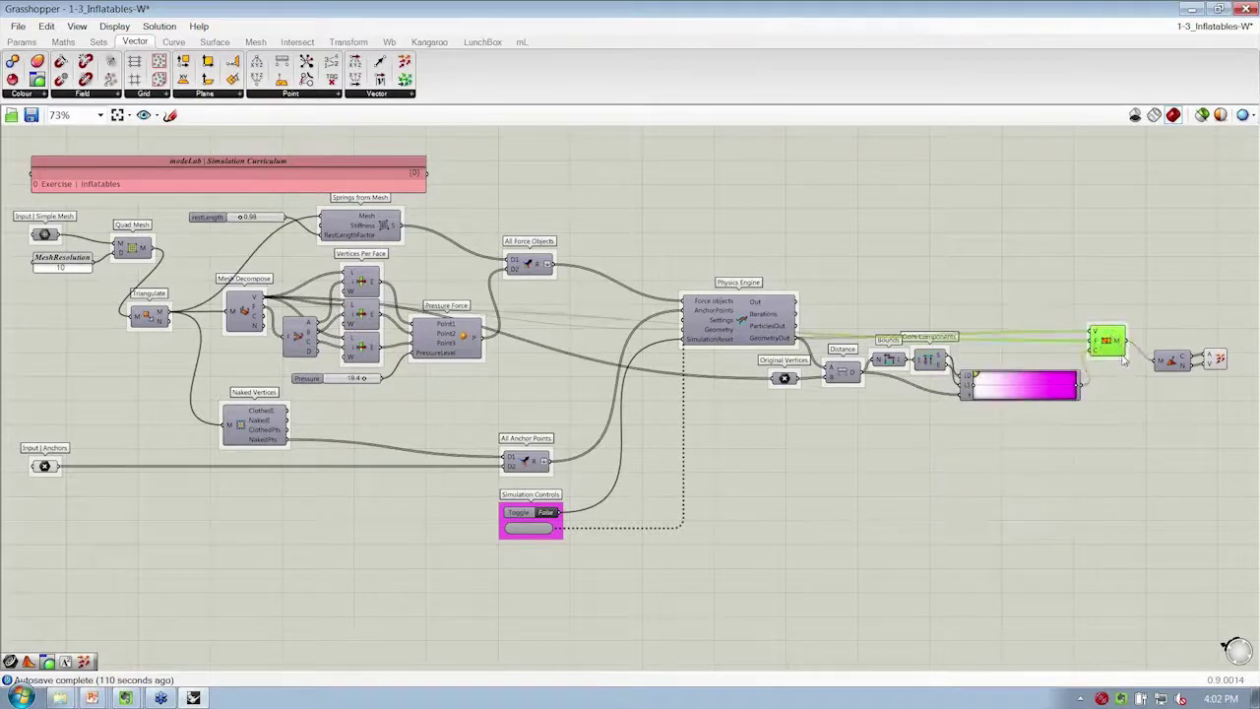
right_click(1120, 356)
type("Mesh")
key("Return")
Group the white-to-magenta gradient component and label the group "Gradient".
left_click(1040, 387)
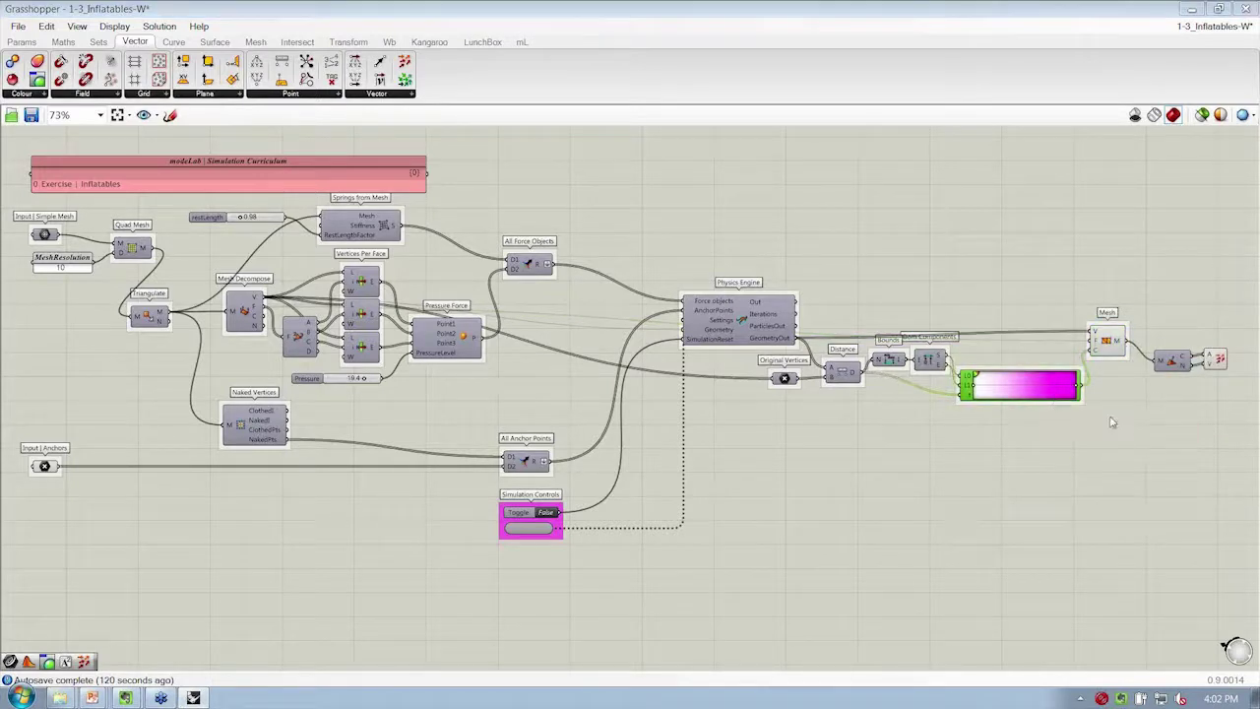
right_click(1073, 408)
type("Grad")
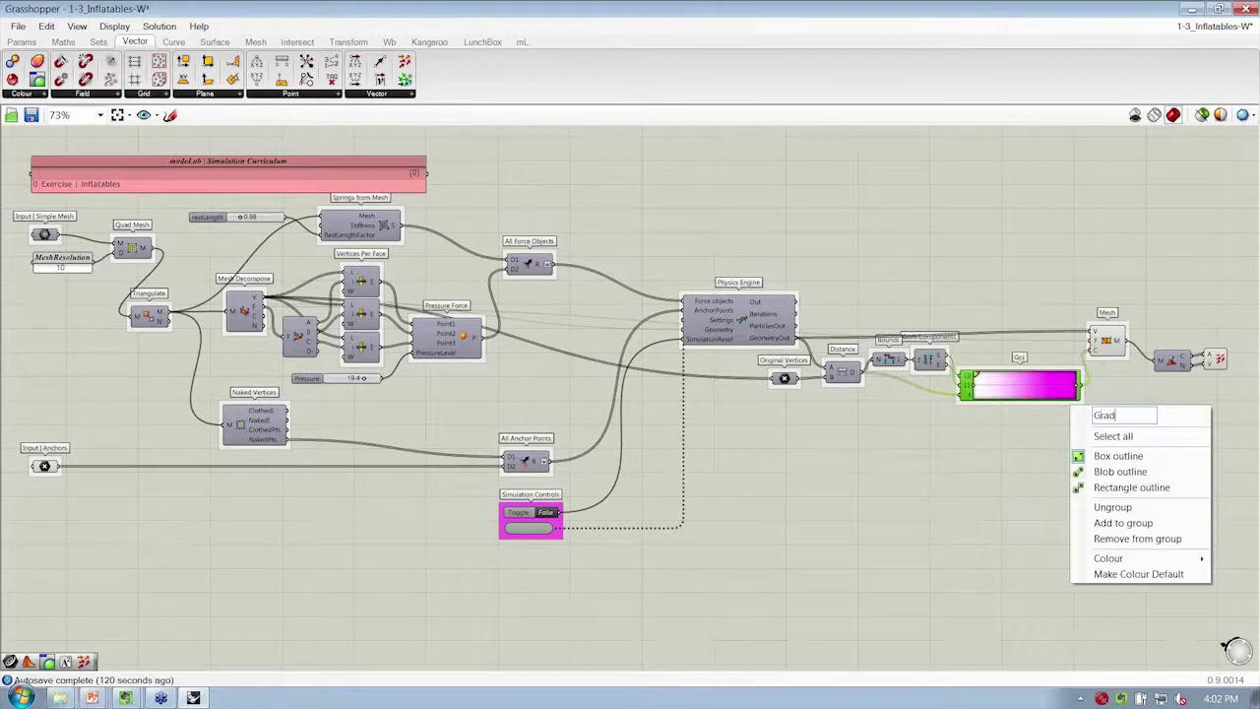
type("ient")
key("Return")
Group the component that takes the constructed mesh and label the group "Face Normals".
left_click(1164, 364)
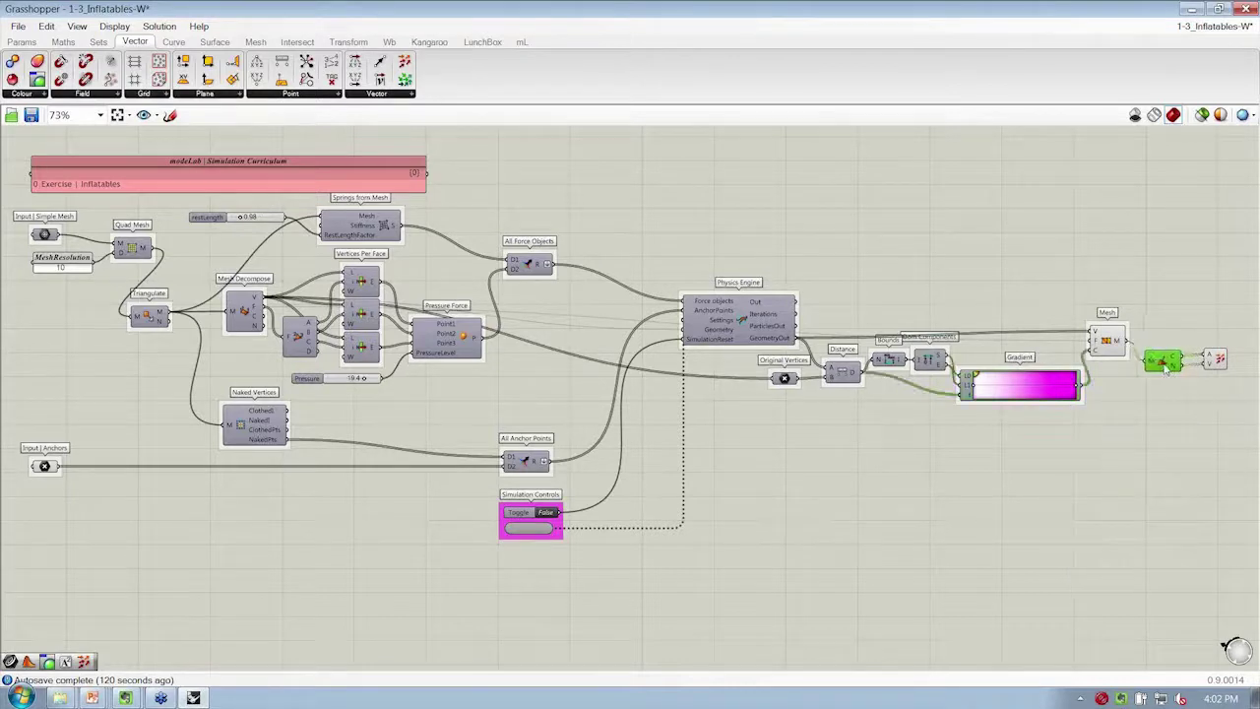
right_click(1166, 379)
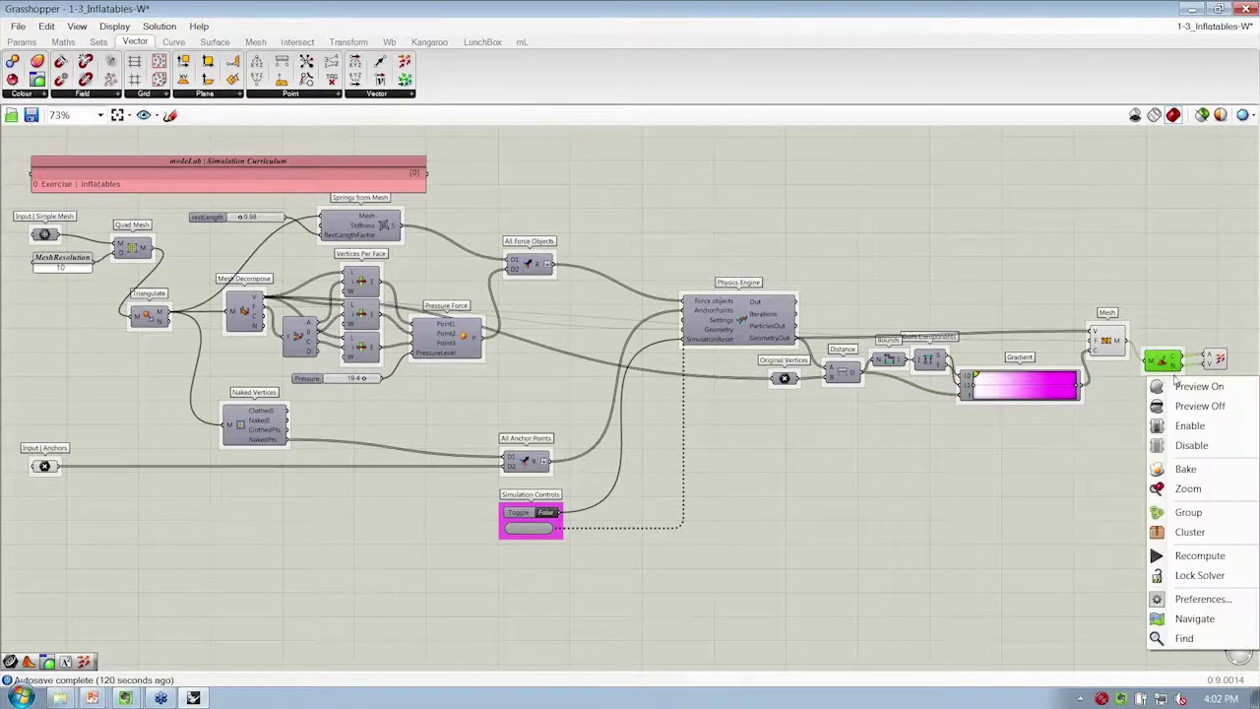
right_click(1175, 375)
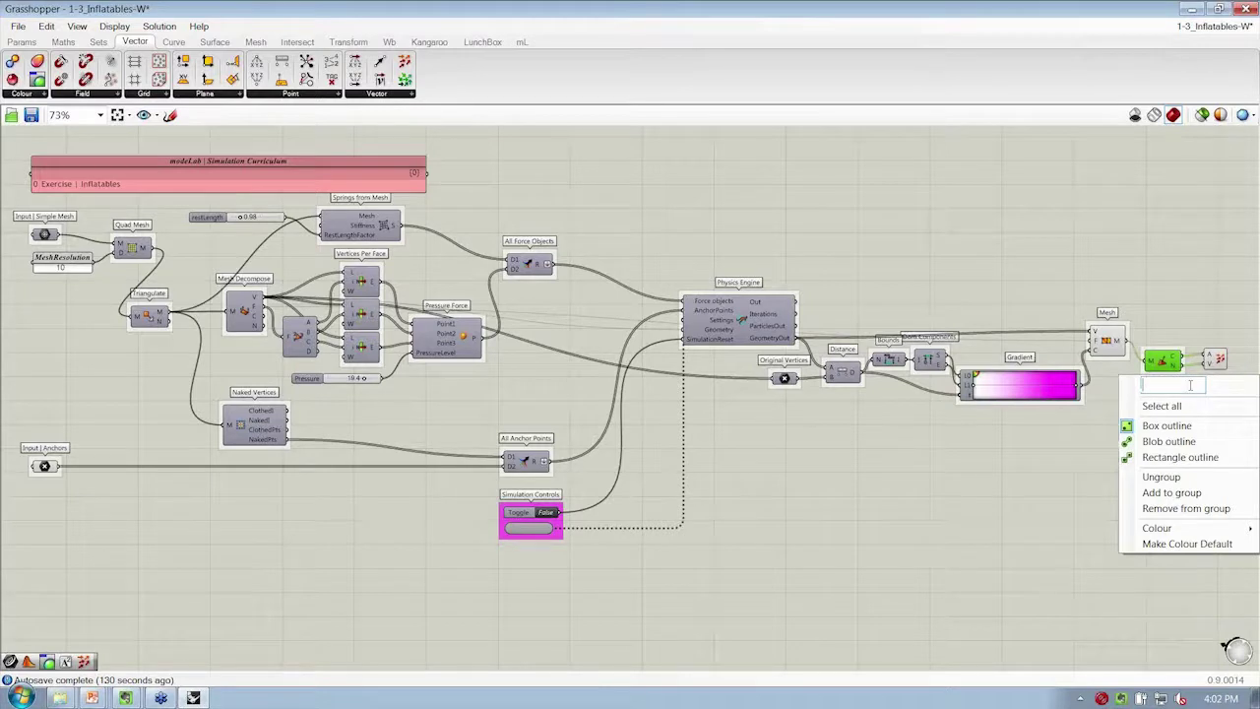
type("Face Normals")
key("Return")
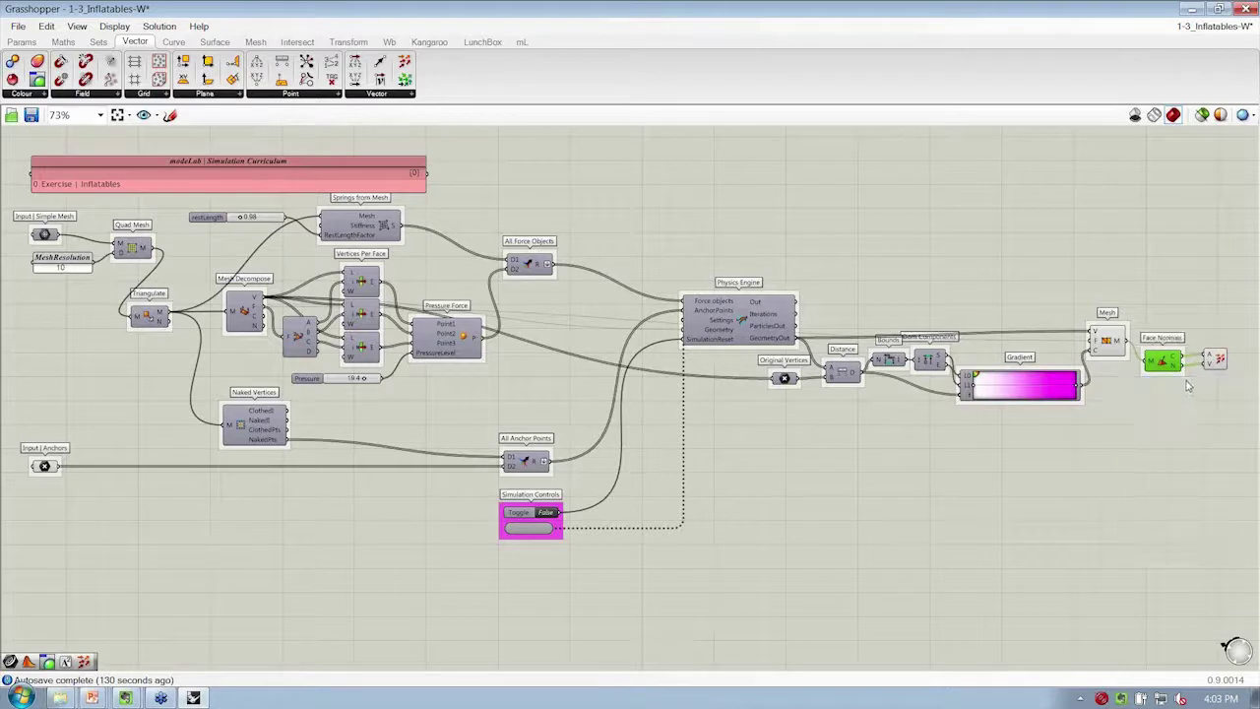
Group the final vector preview component after Face Normals and label the group "Vector Display".
left_click(1218, 361)
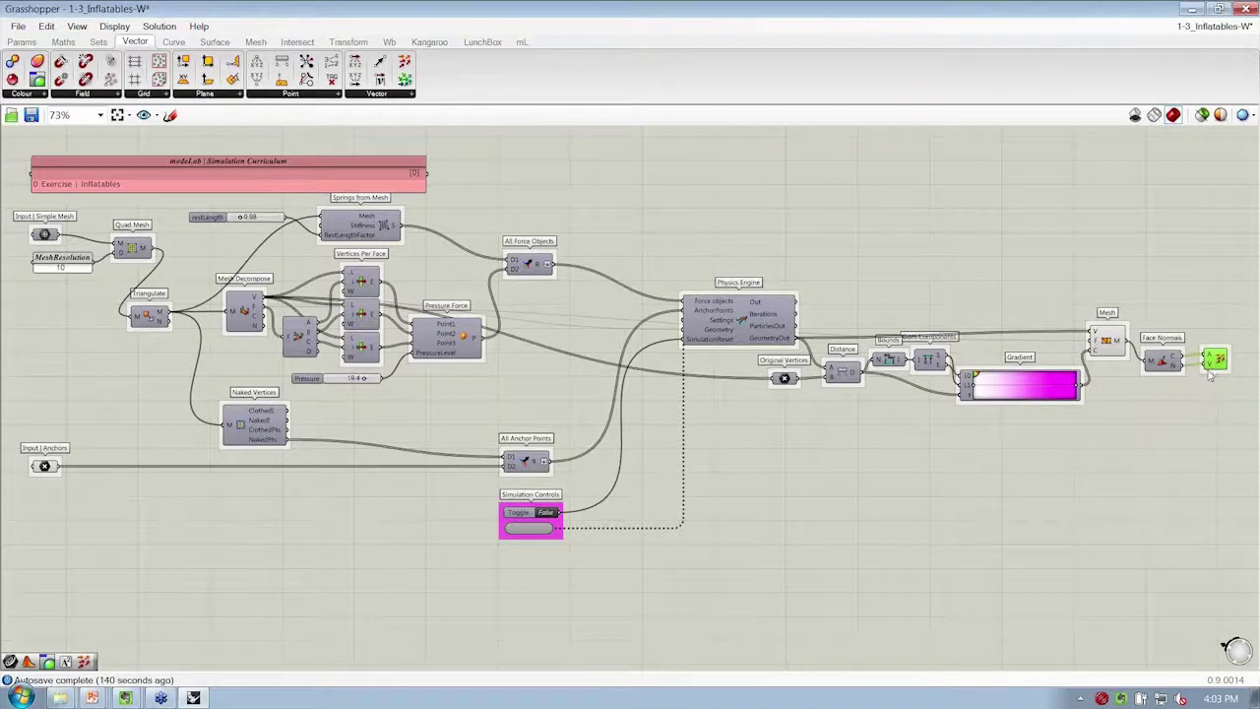
right_click_drag(1214, 379, 1093, 371)
right_click(1093, 365)
type("Vec")
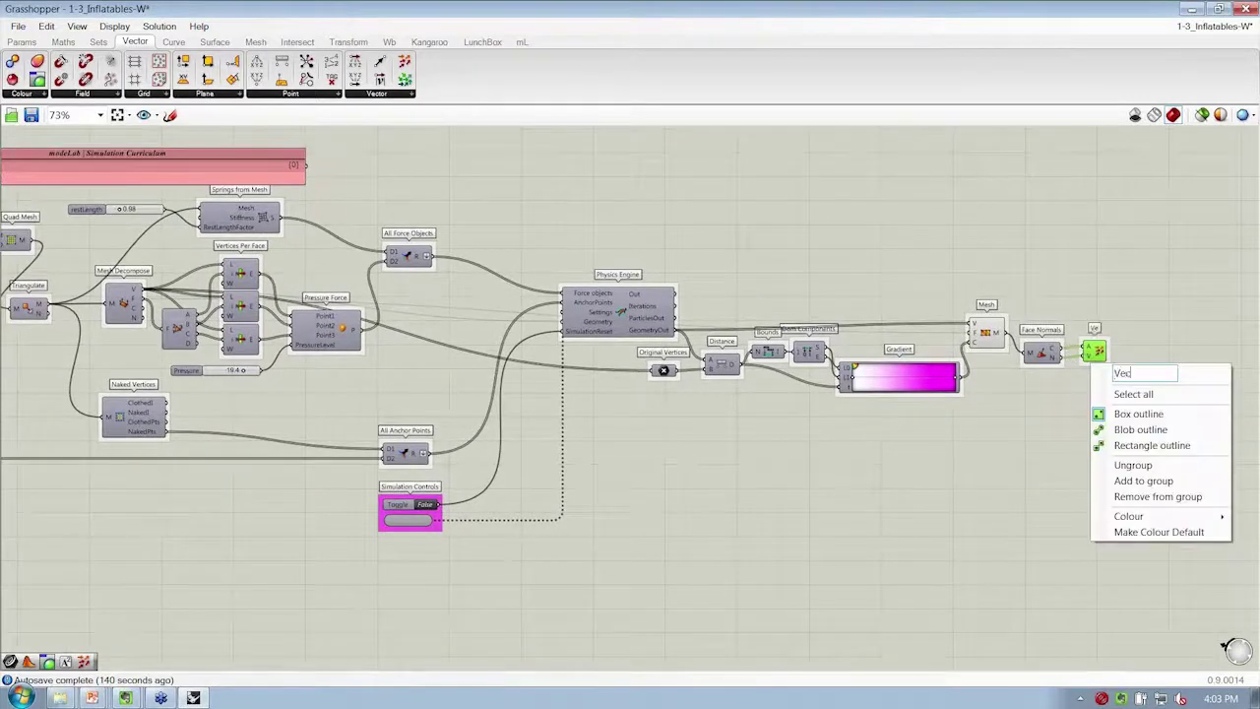
type("tor Display")
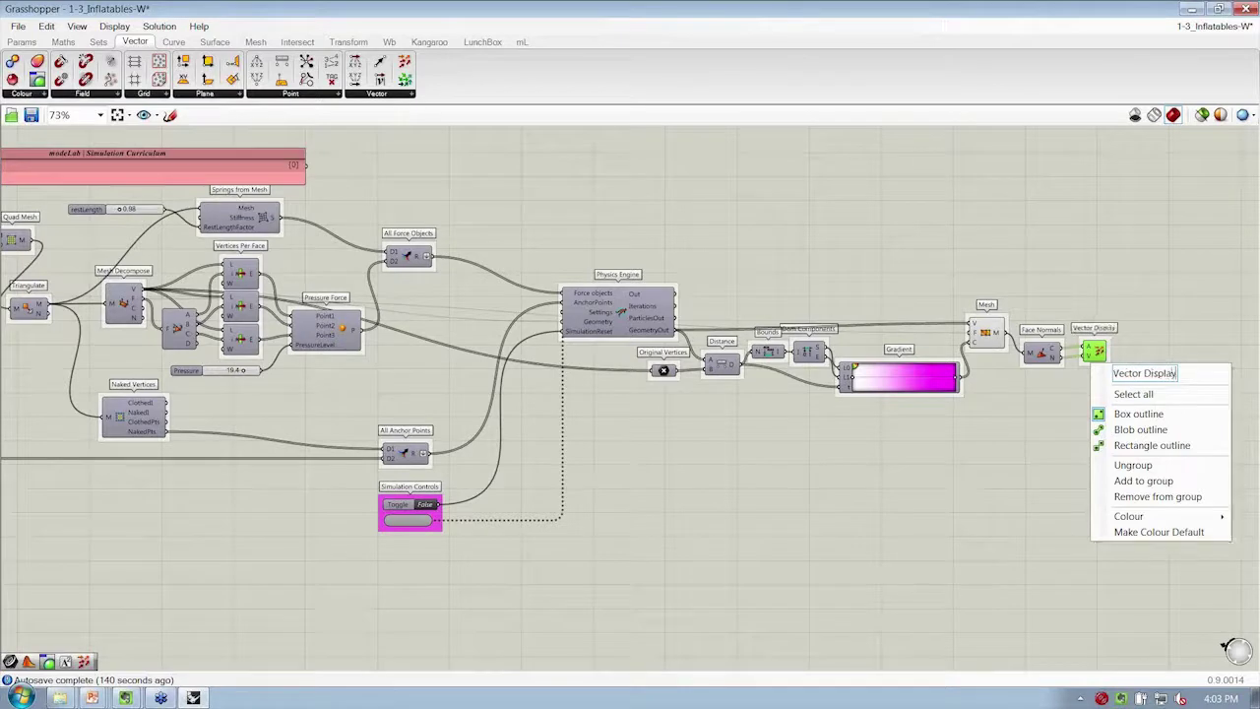
key("Return")
Set the wire display into the Original Vertices parameter to faint and nudge the Pressure Force component slightly toward All Force Objects.
right_click_drag(759, 253, 904, 266)
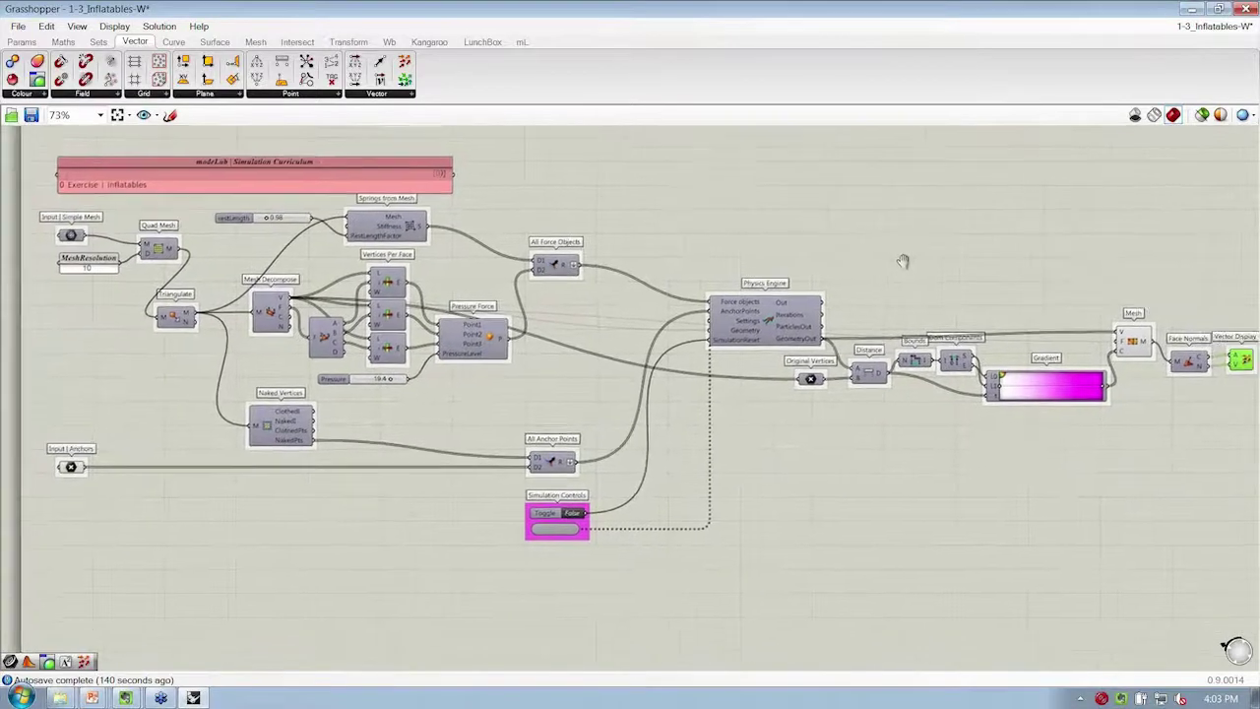
left_click(469, 335)
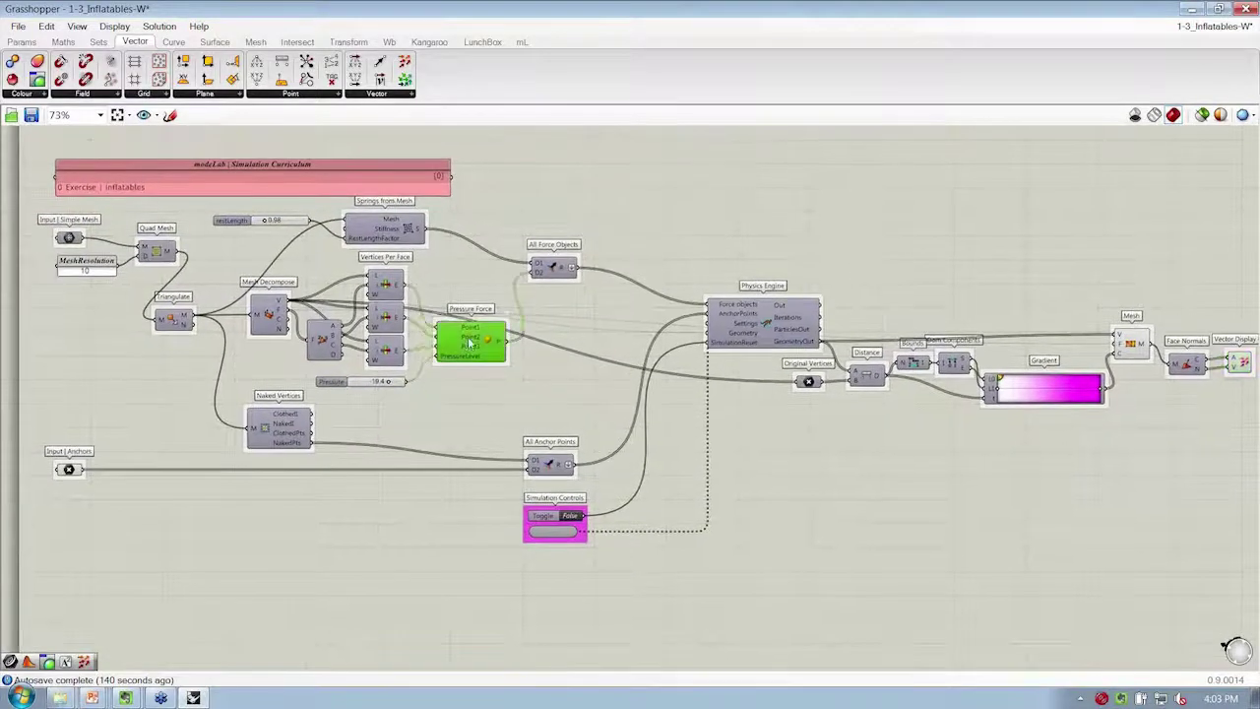
right_click(808, 384)
mouse_move(995, 440)
left_click(1079, 454)
scroll(1030, 472, "down", 2)
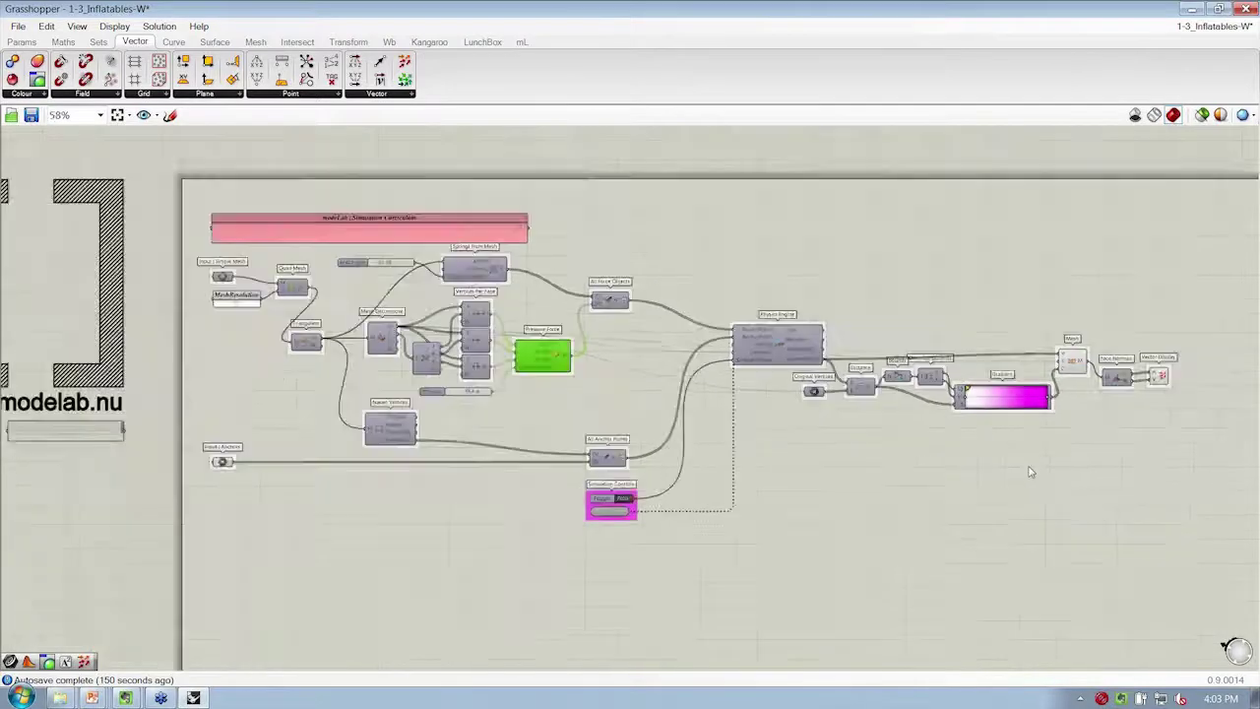
right_click_drag(1029, 467, 1043, 466)
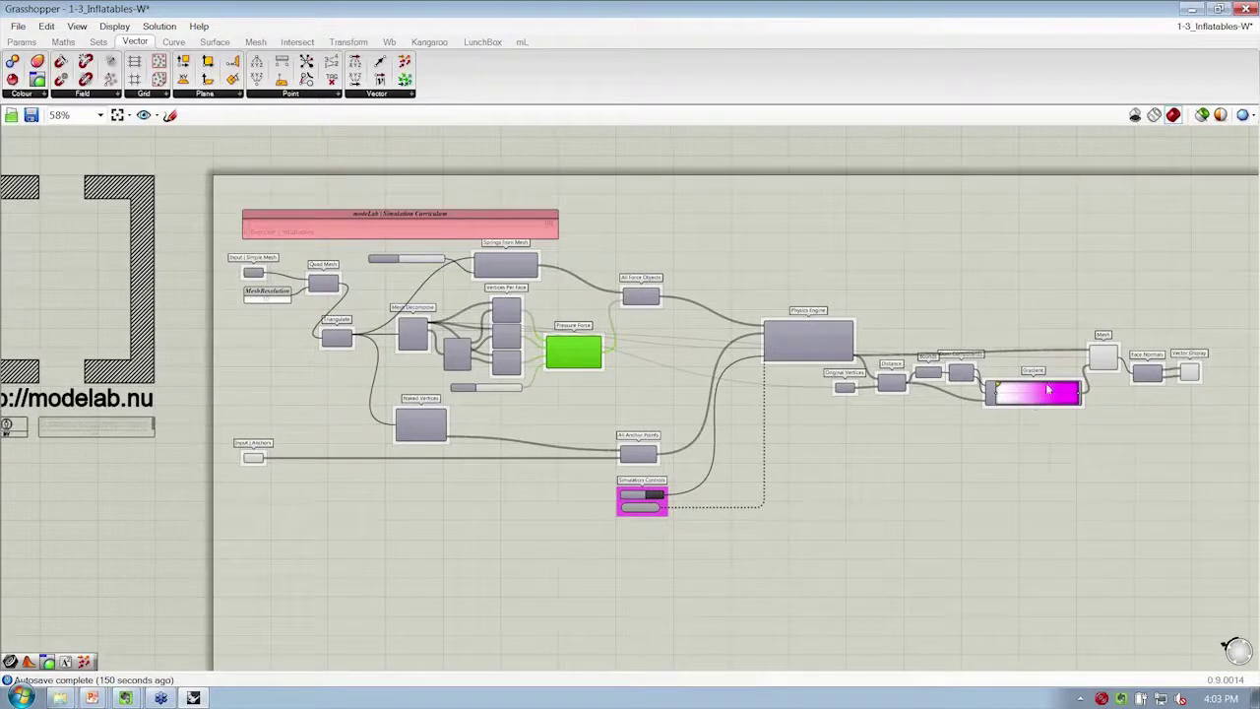
scroll(653, 330, "up", 3)
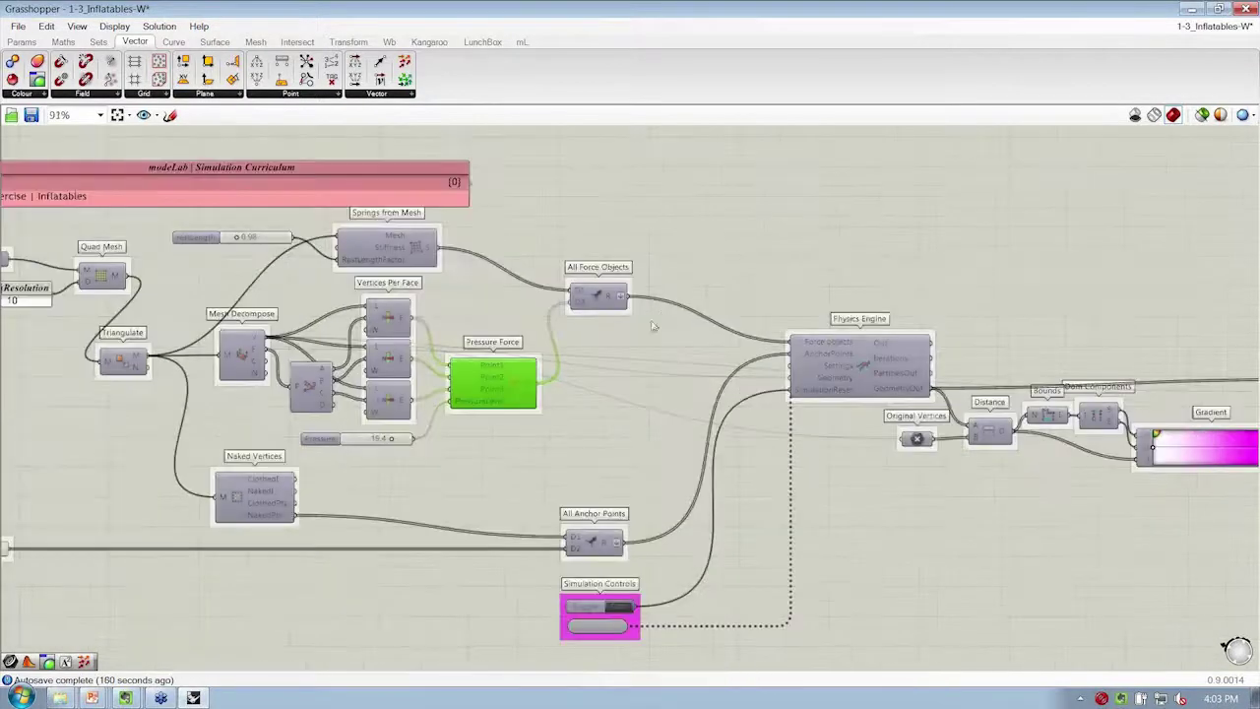
left_click_drag(497, 391, 503, 385)
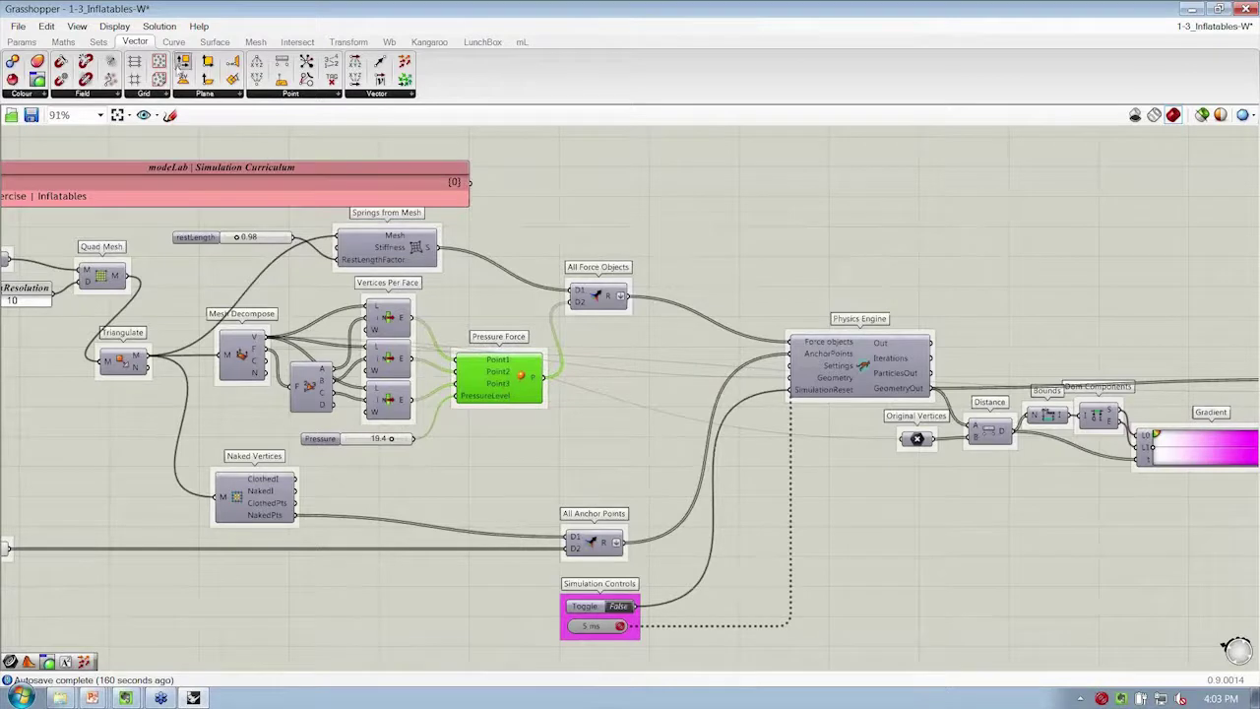
Try out a Kangaroo MeshPressure component beside the existing Pressure Force component and remove it from the canvas.
left_click(258, 43)
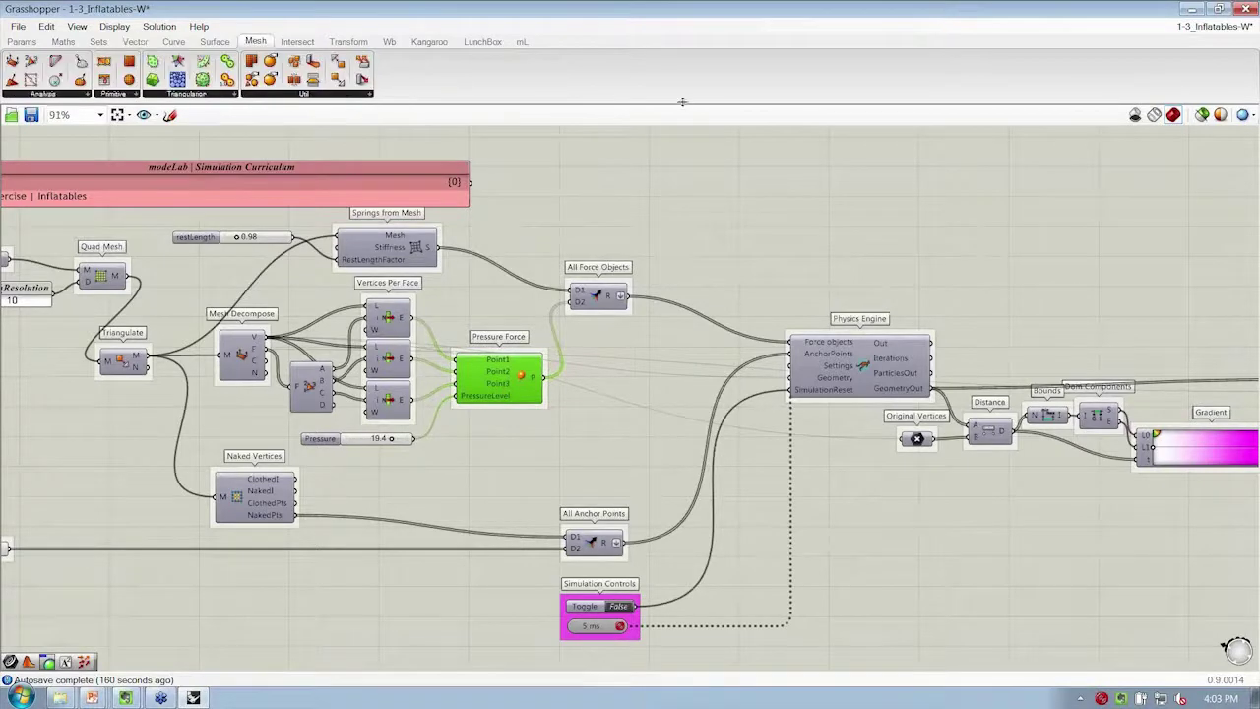
left_click(428, 42)
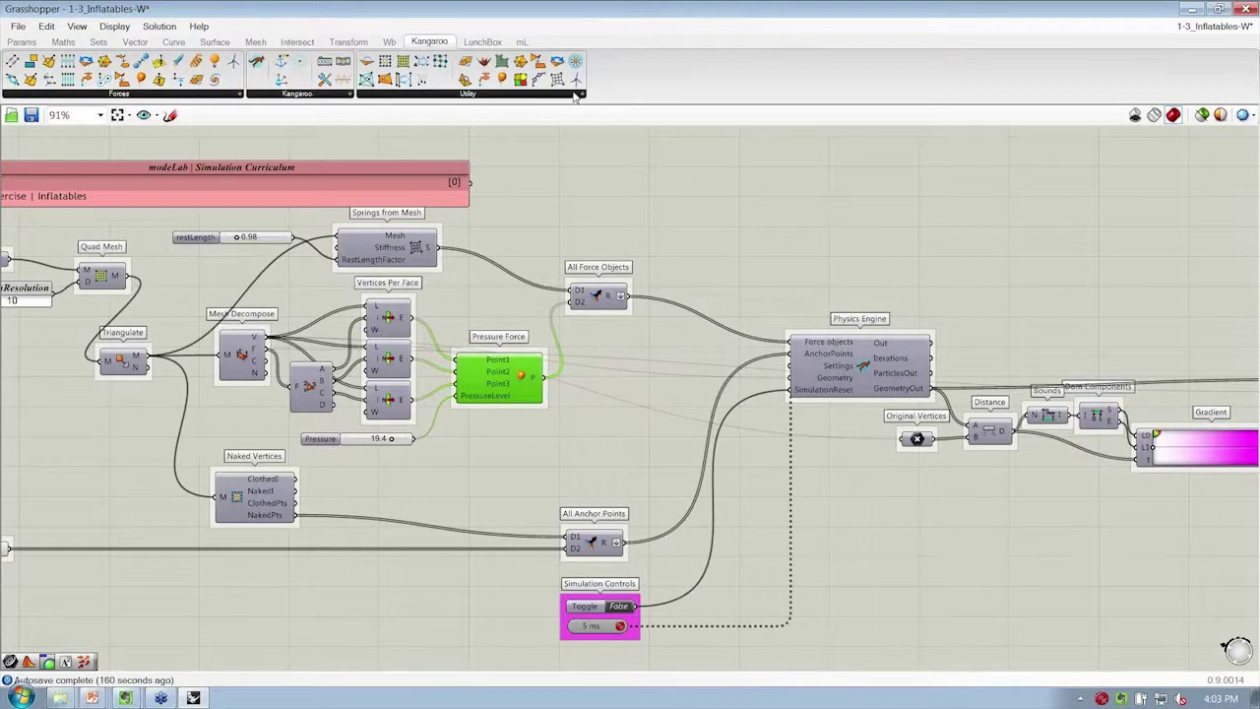
left_click(575, 95)
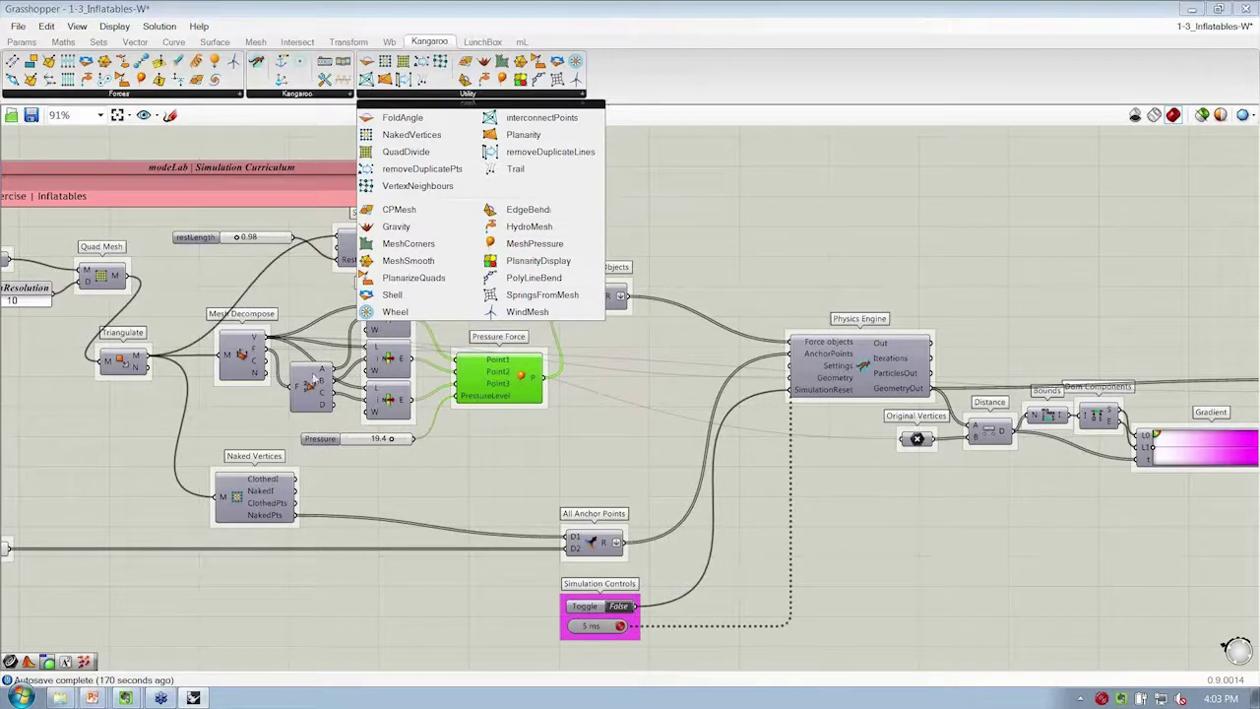
right_click_drag(615, 402, 730, 388)
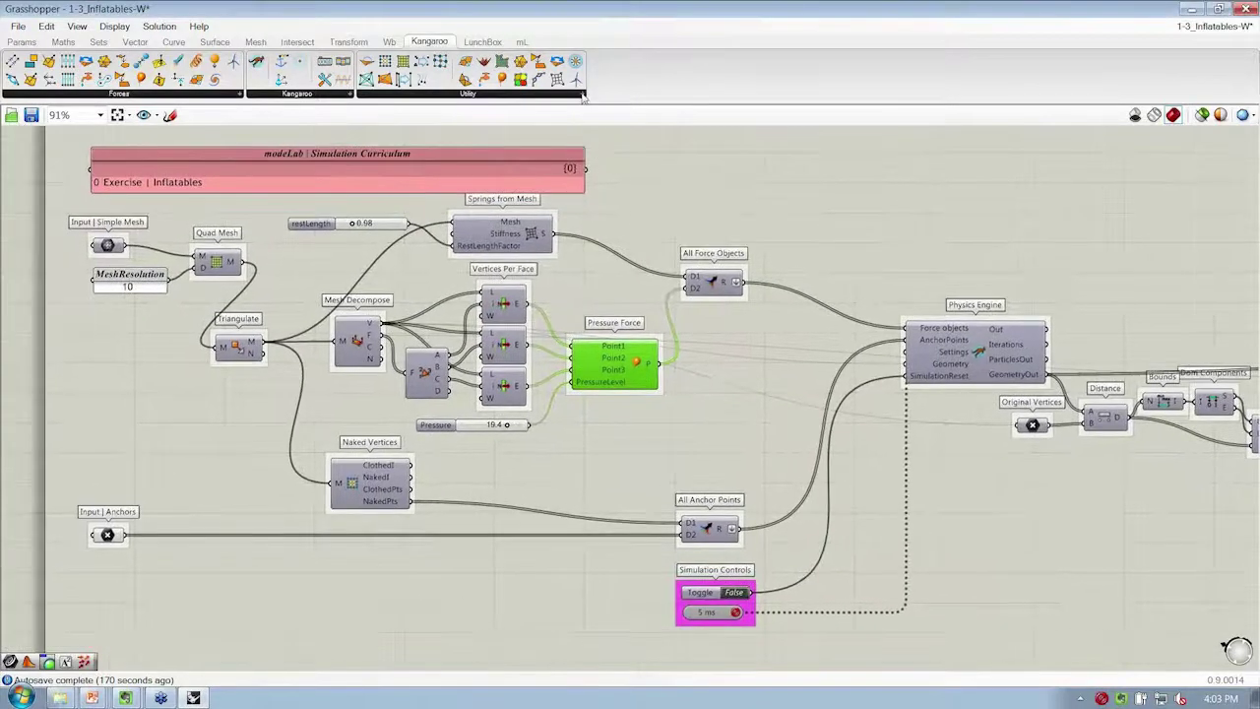
left_click(521, 95)
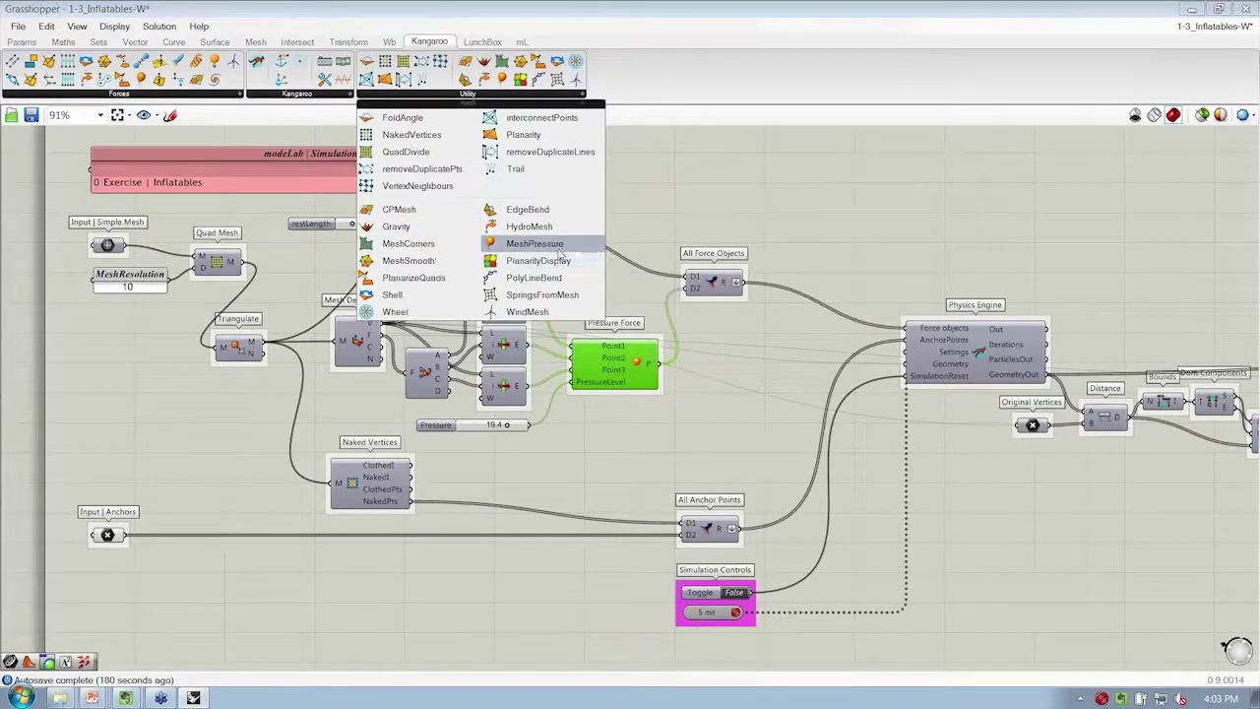
left_click_drag(557, 245, 702, 202)
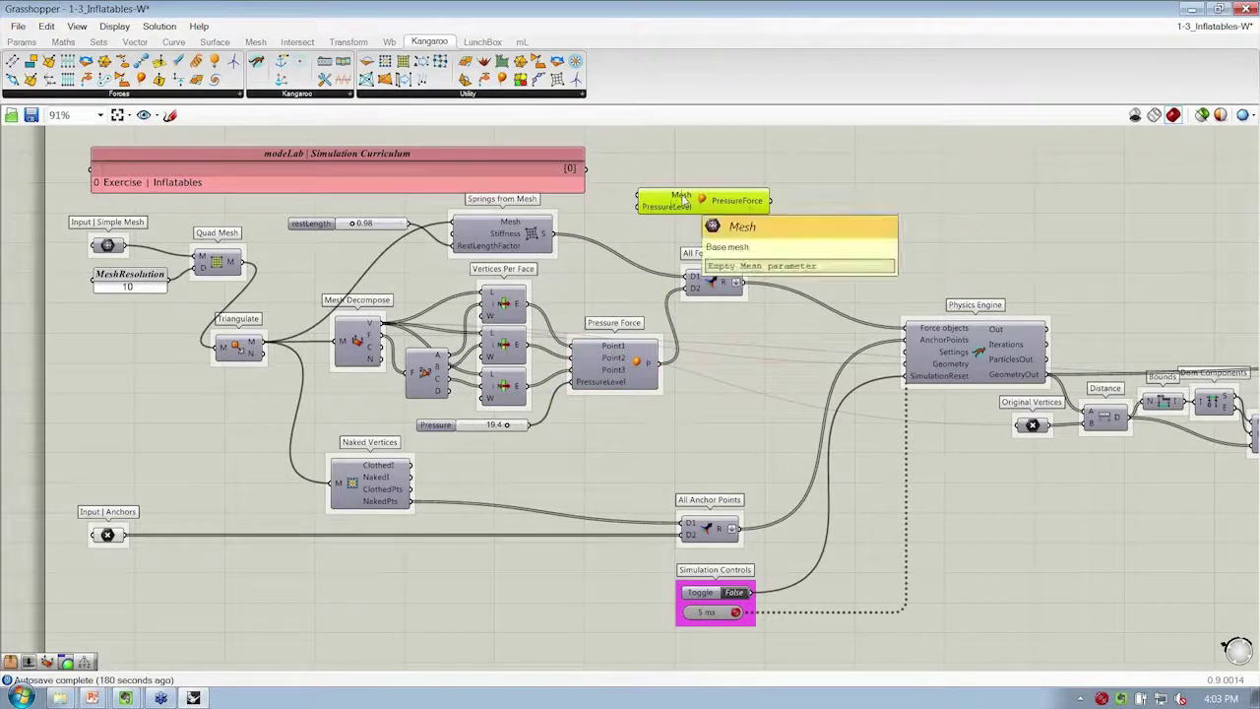
mouse_move(681, 211)
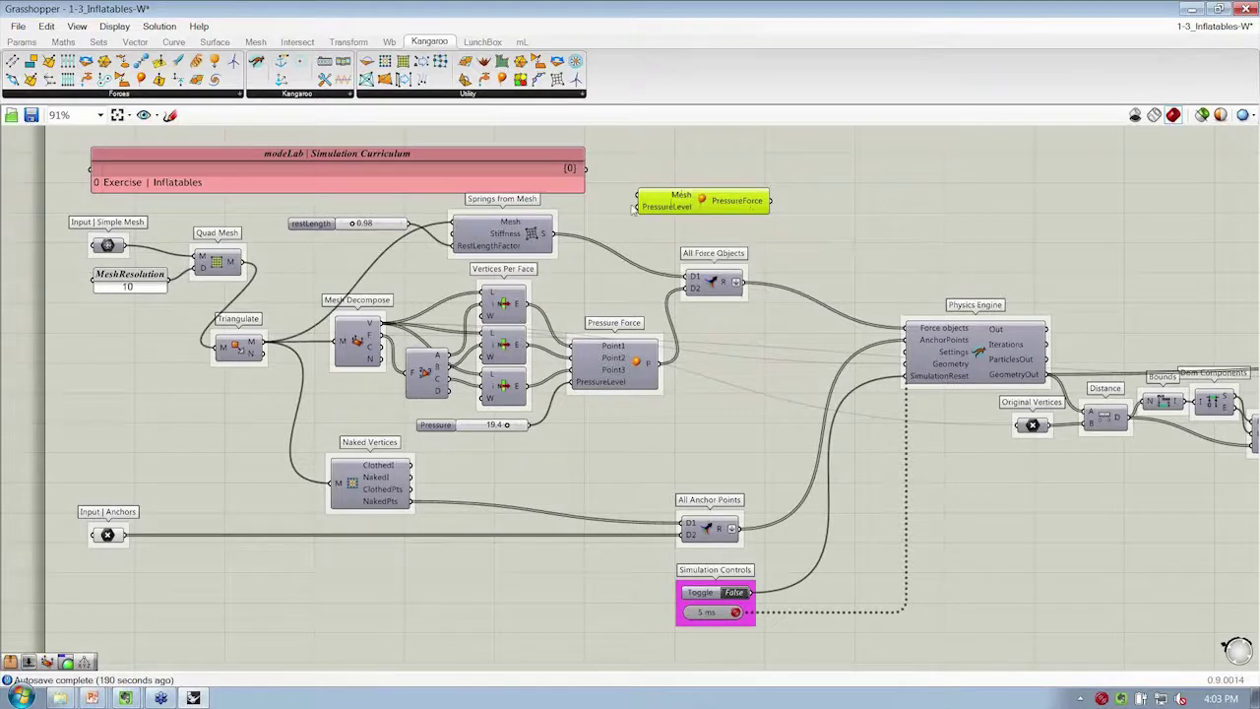
left_click_drag(673, 204, 575, 298)
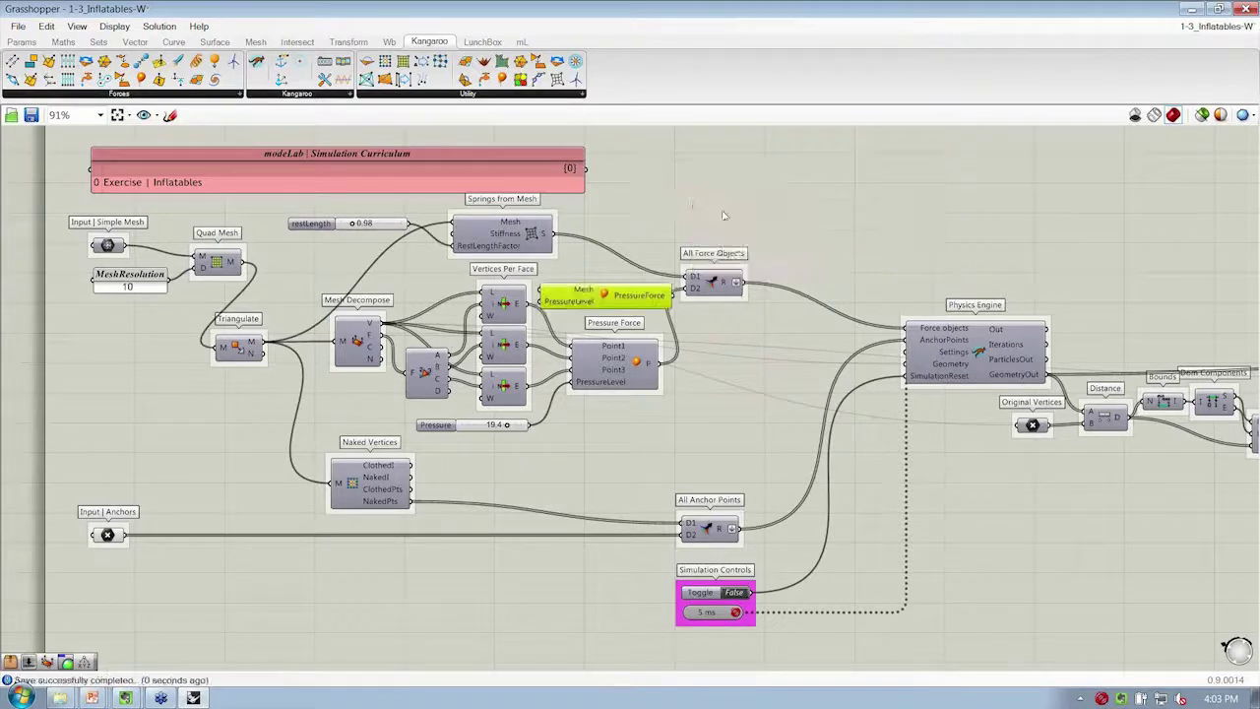
key("Delete")
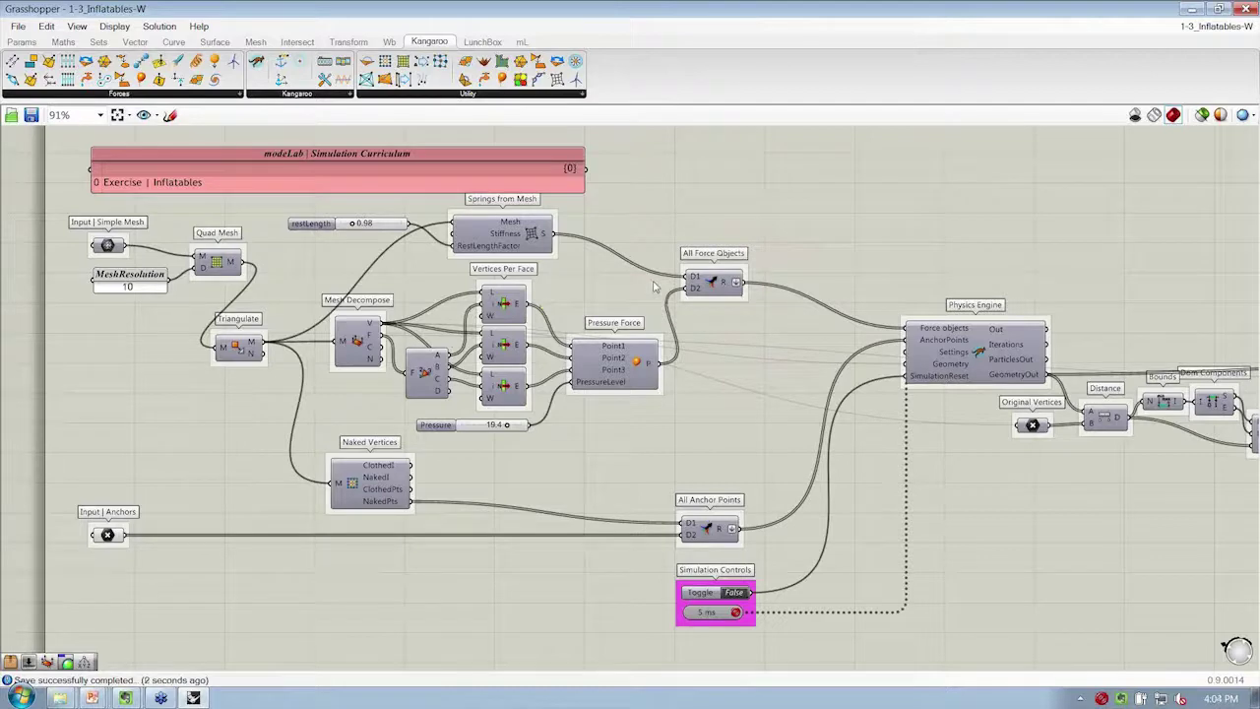
Save a copy of the definition as 1-3_InflatablesB-W.
key("ctrl+shift+s")
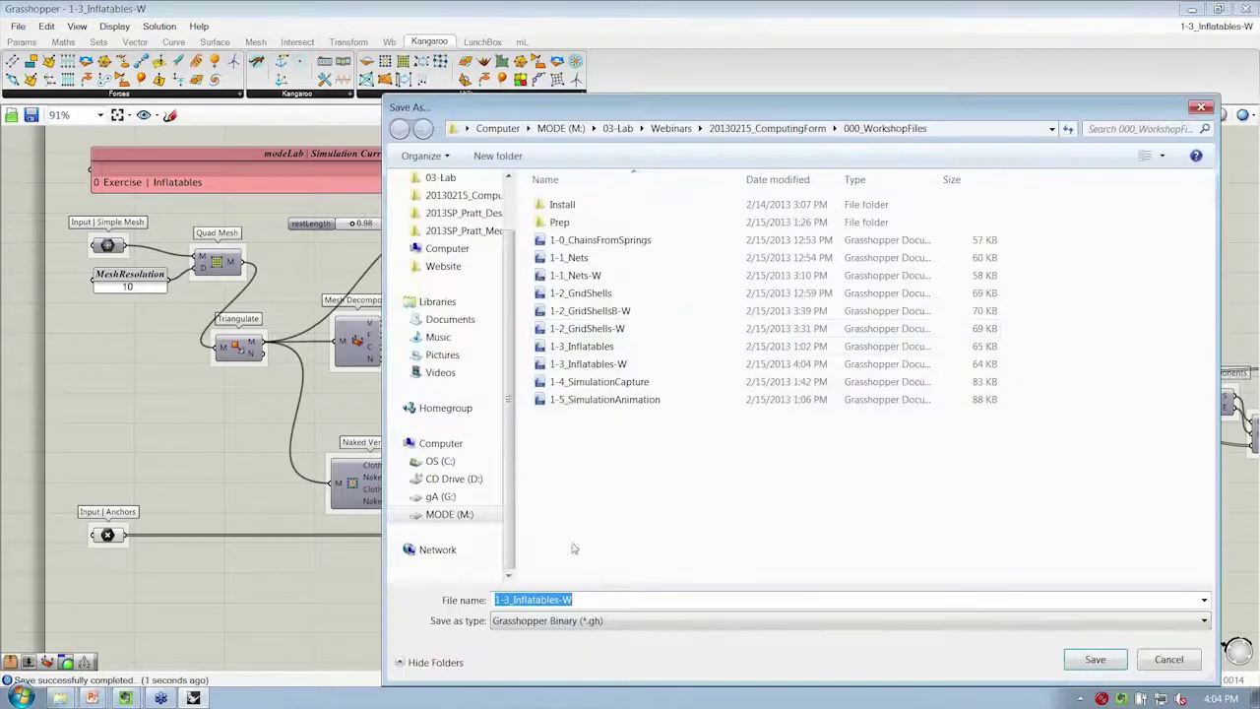
type("B")
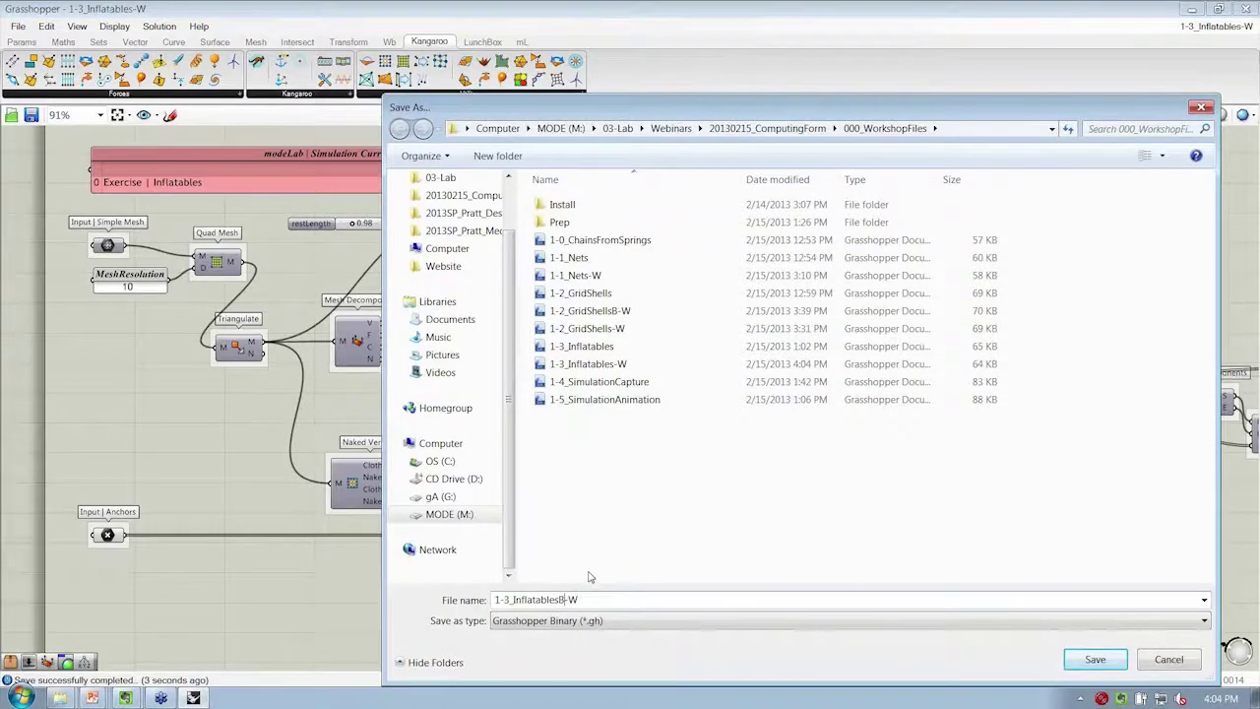
key("Return")
Replace the Pressure Force component with a MeshPressure component wired from the triangulated mesh and Pressure slider into D2 of All Force Objects.
left_click_drag(514, 89, 268, 345)
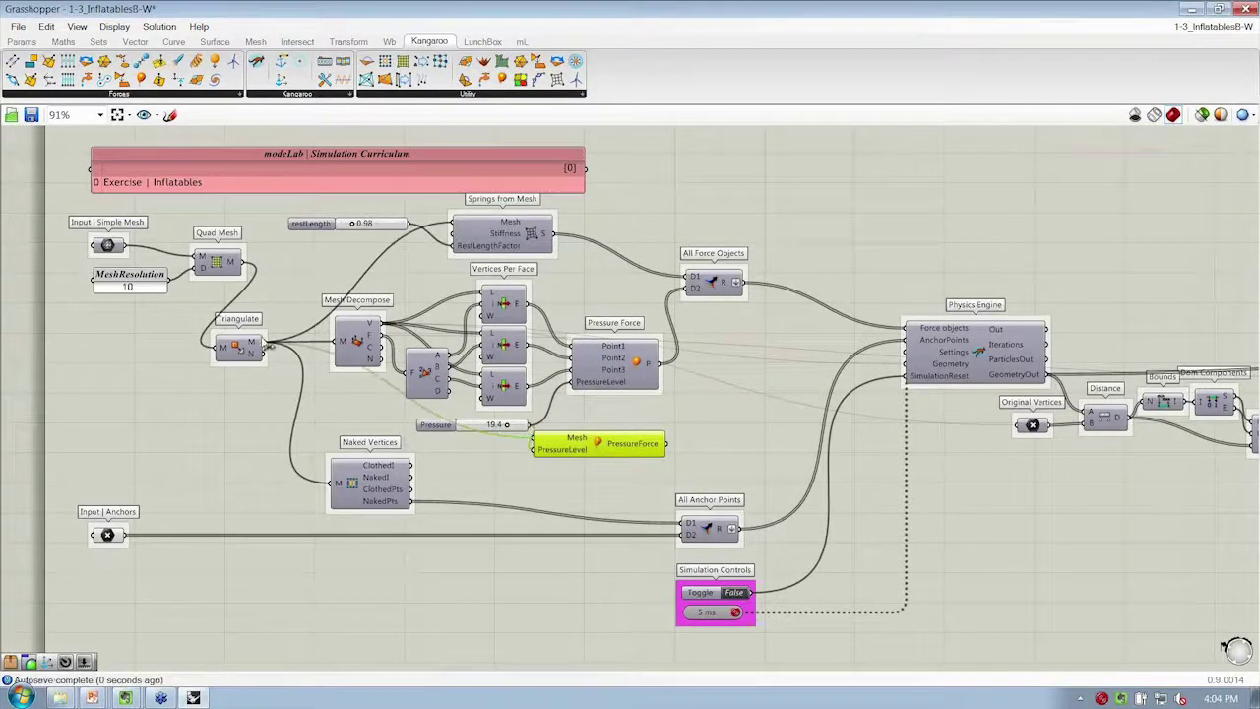
left_click_drag(666, 443, 694, 287)
left_click_drag(687, 417, 603, 348)
key("Delete")
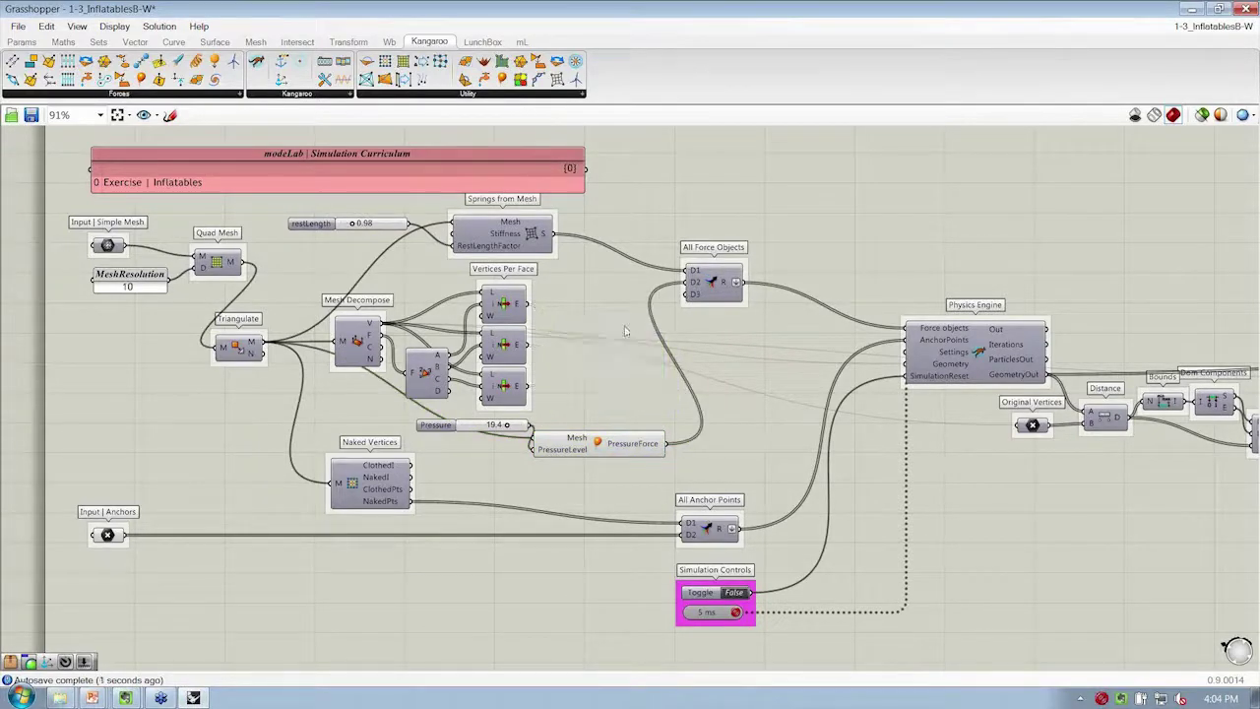
Delete the Vertices Per Face and face deconstruction components, lower Mesh Decompose, and place MeshPressure under Springs from Mesh and the Pressure slider under restLength.
left_click_drag(591, 403, 416, 293)
key("Delete")
left_click_drag(356, 339, 382, 333)
left_click_drag(609, 450, 525, 287)
left_click_drag(395, 338, 397, 383)
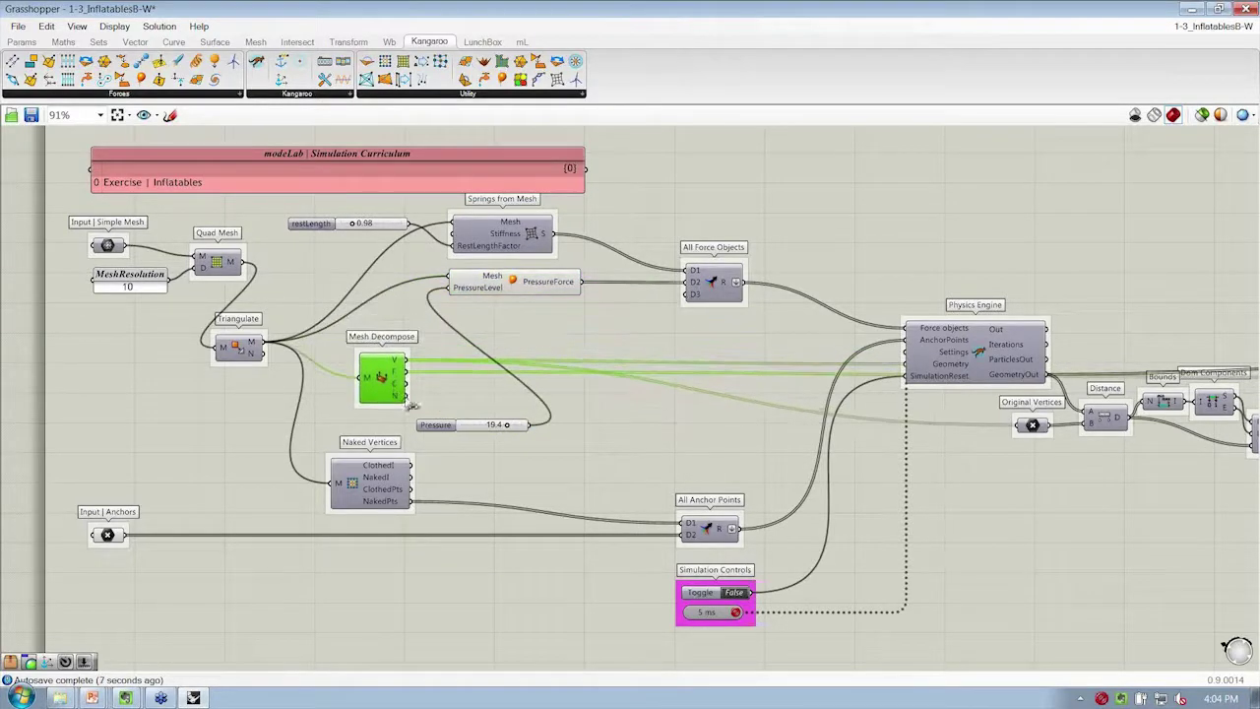
left_click_drag(443, 426, 317, 254)
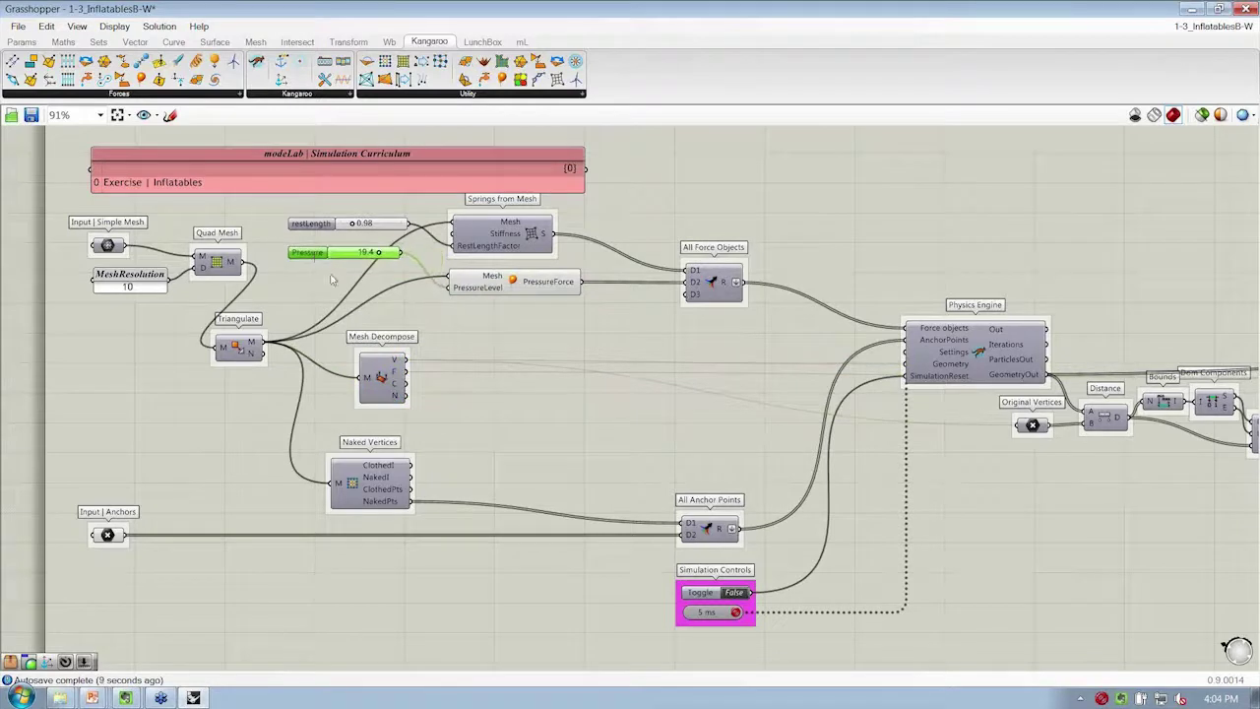
Turn off the preview of the MeshPressure component and move Mesh Decompose slightly down toward Naked Vertices.
left_click(651, 352)
right_click(508, 284)
left_click(471, 357)
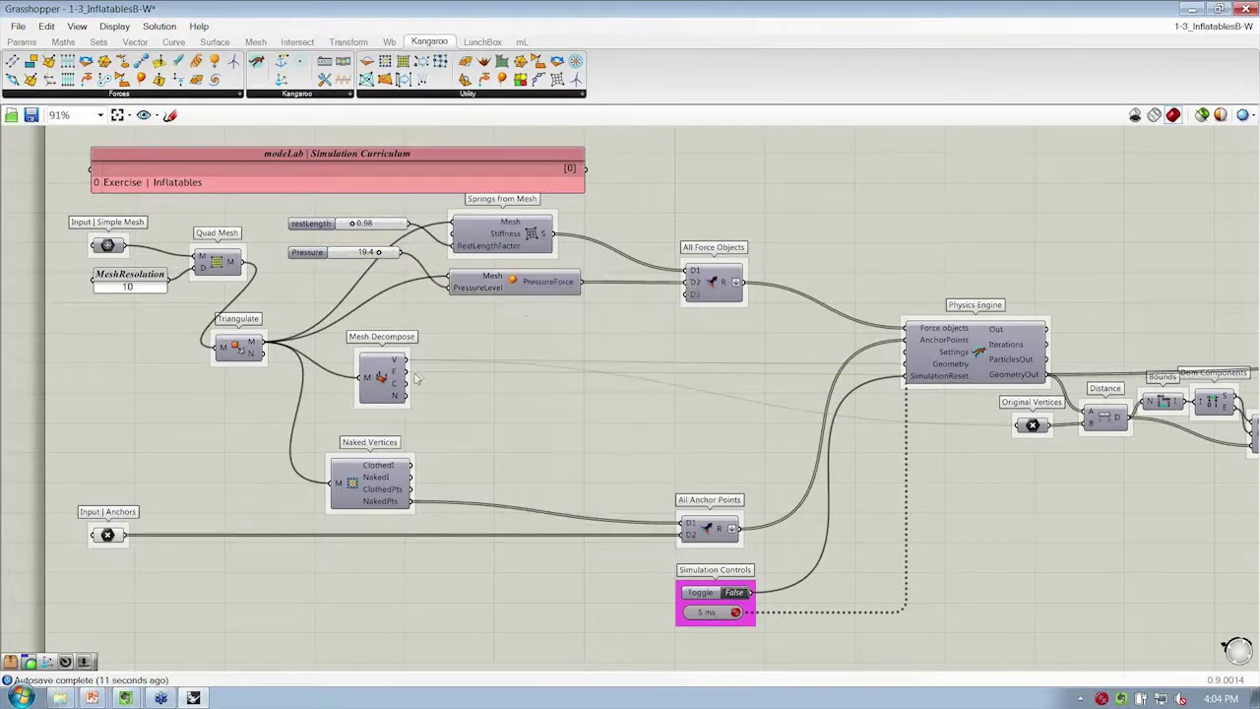
left_click_drag(395, 376, 398, 381)
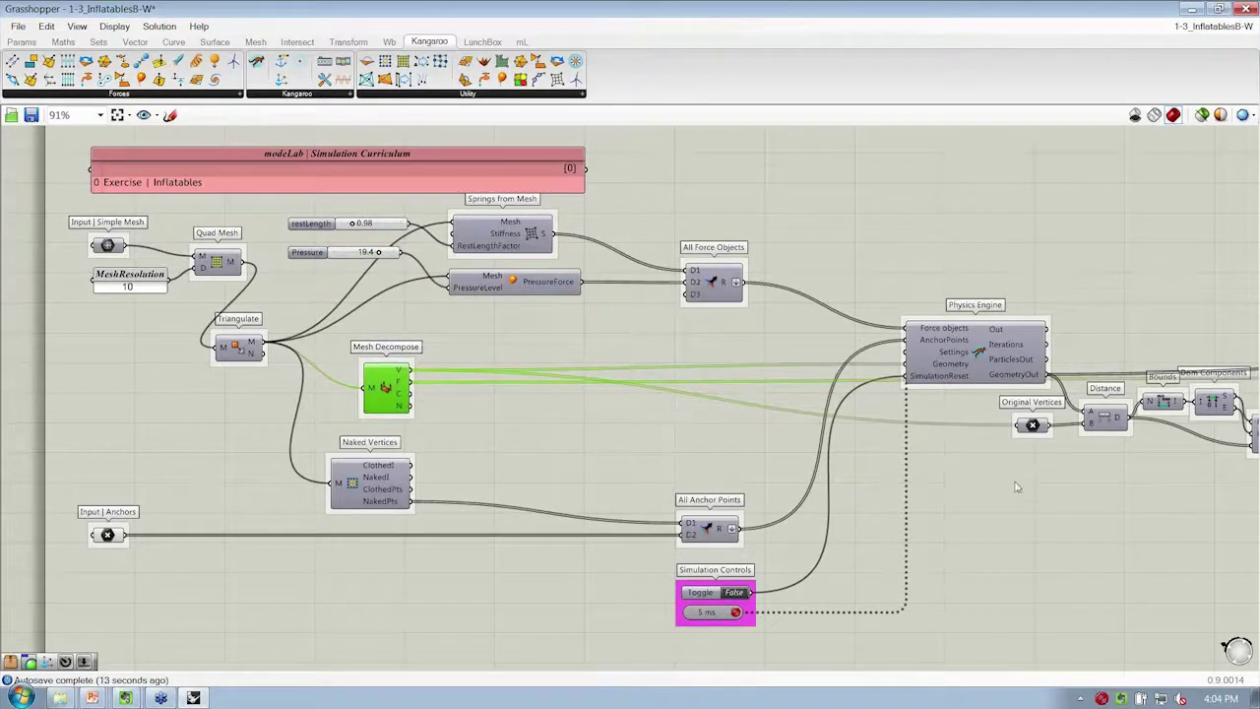
left_click(985, 490)
Save and close the inflatables definition, and switch to the Mode Lab slide presentation.
scroll(690, 433, "down", 3)
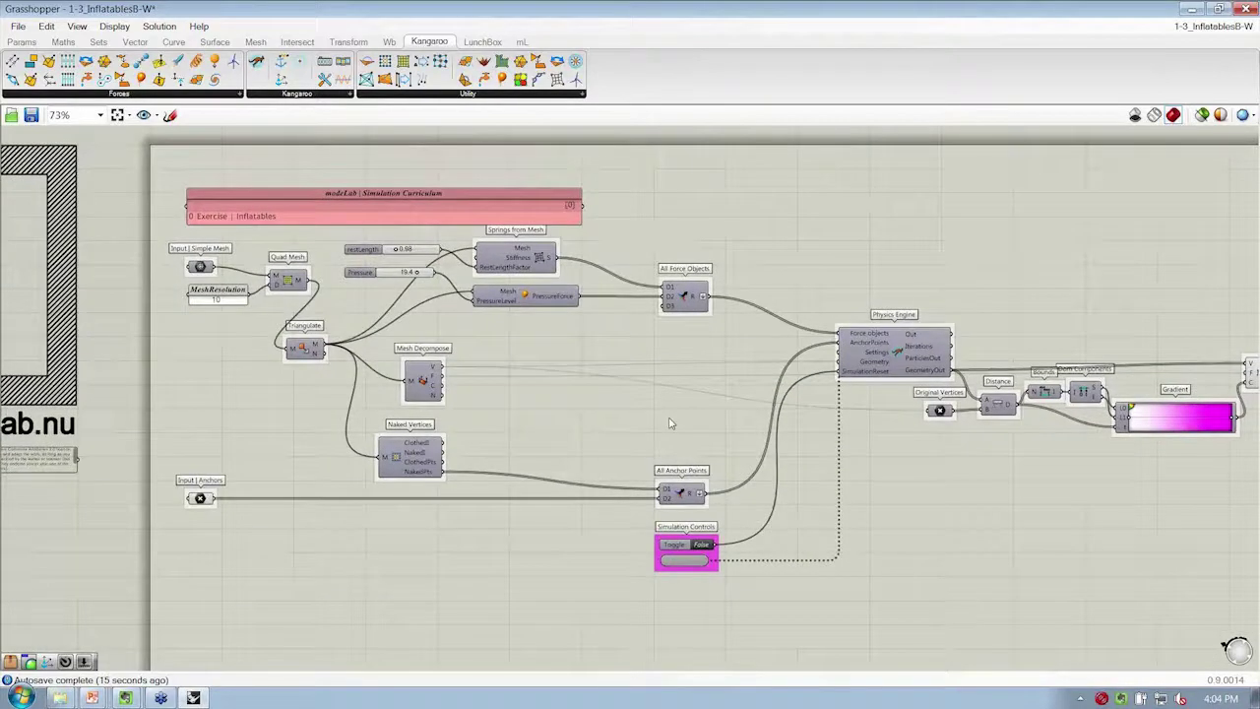
key("ctrl+s")
scroll(590, 362, "down", 2)
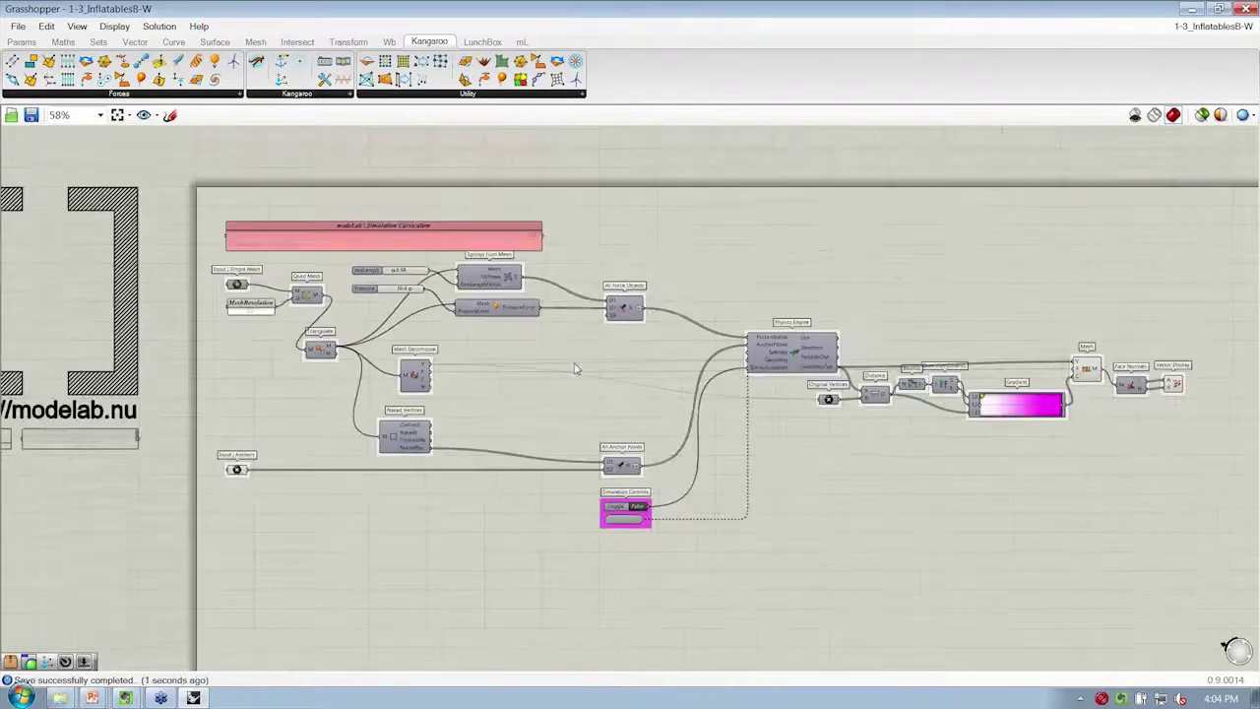
right_click_drag(617, 368, 601, 372)
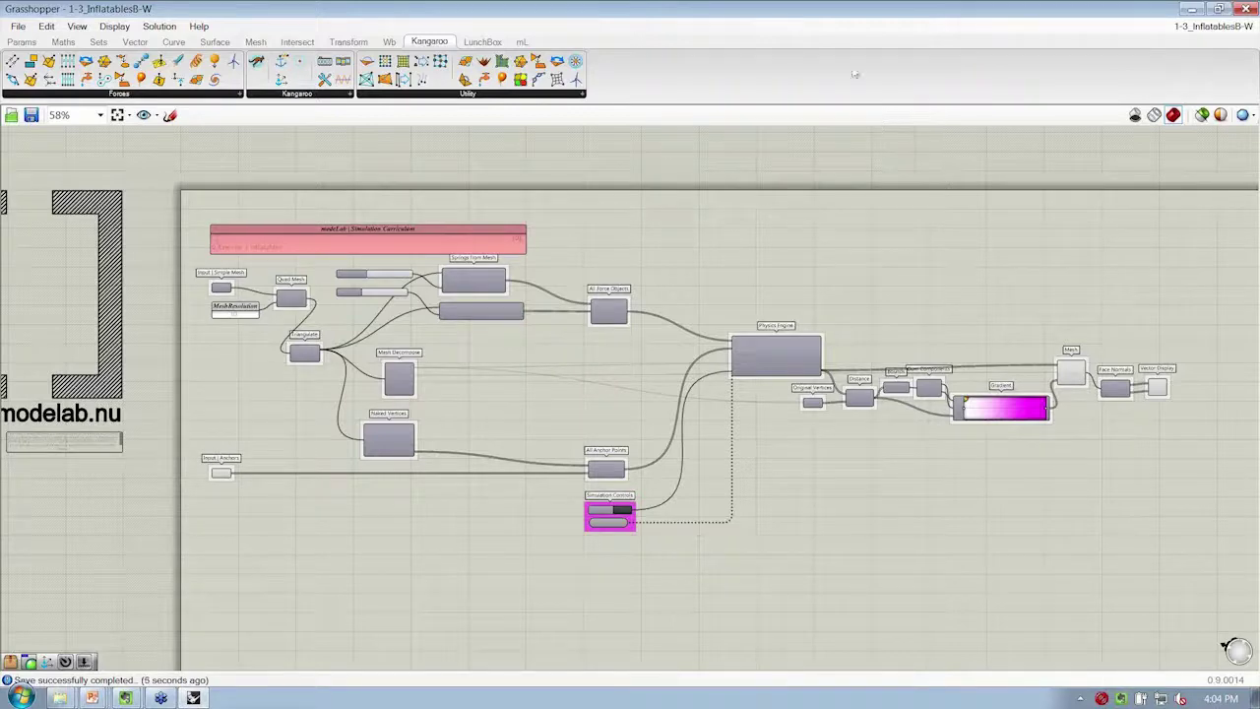
mouse_move(1189, 35)
left_click(1224, 45)
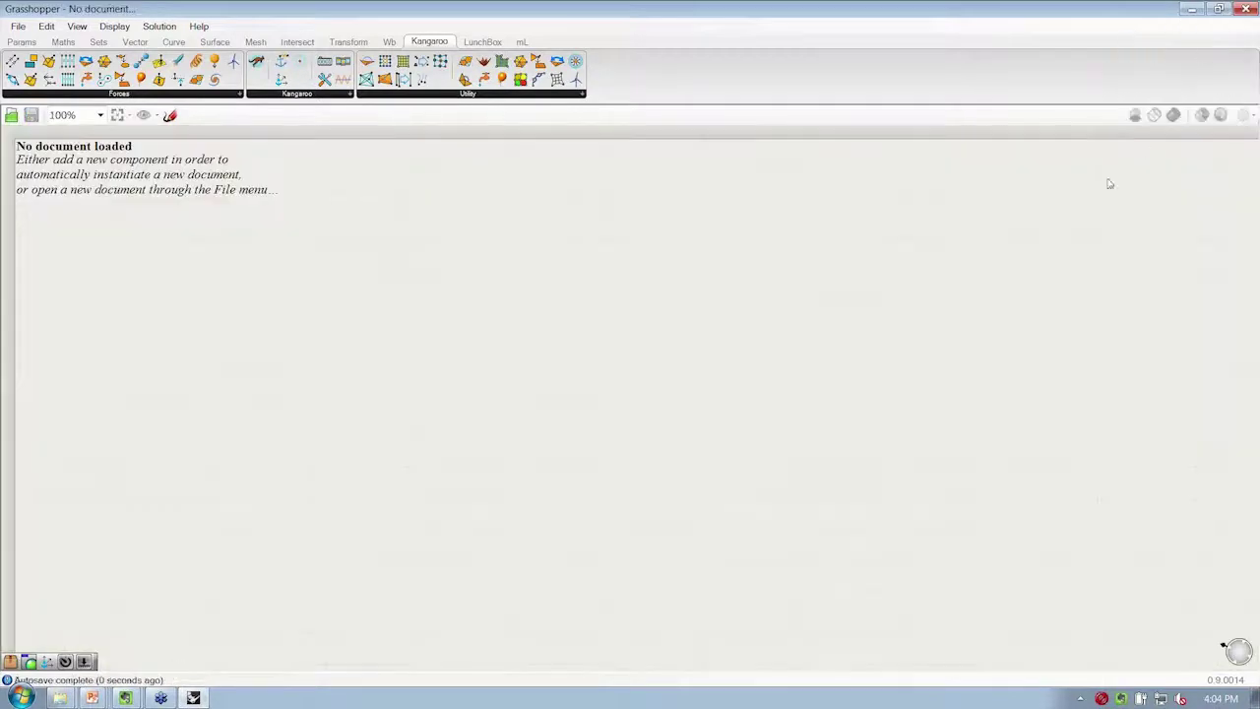
key("alt+Tab")
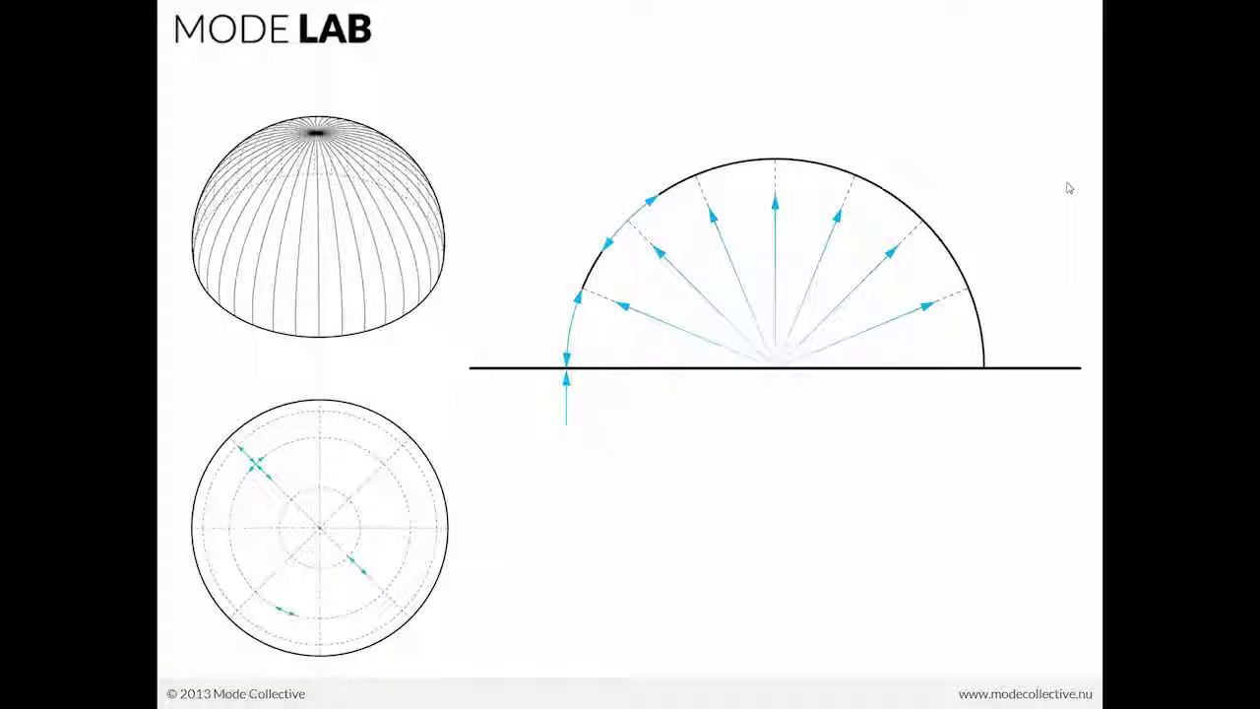